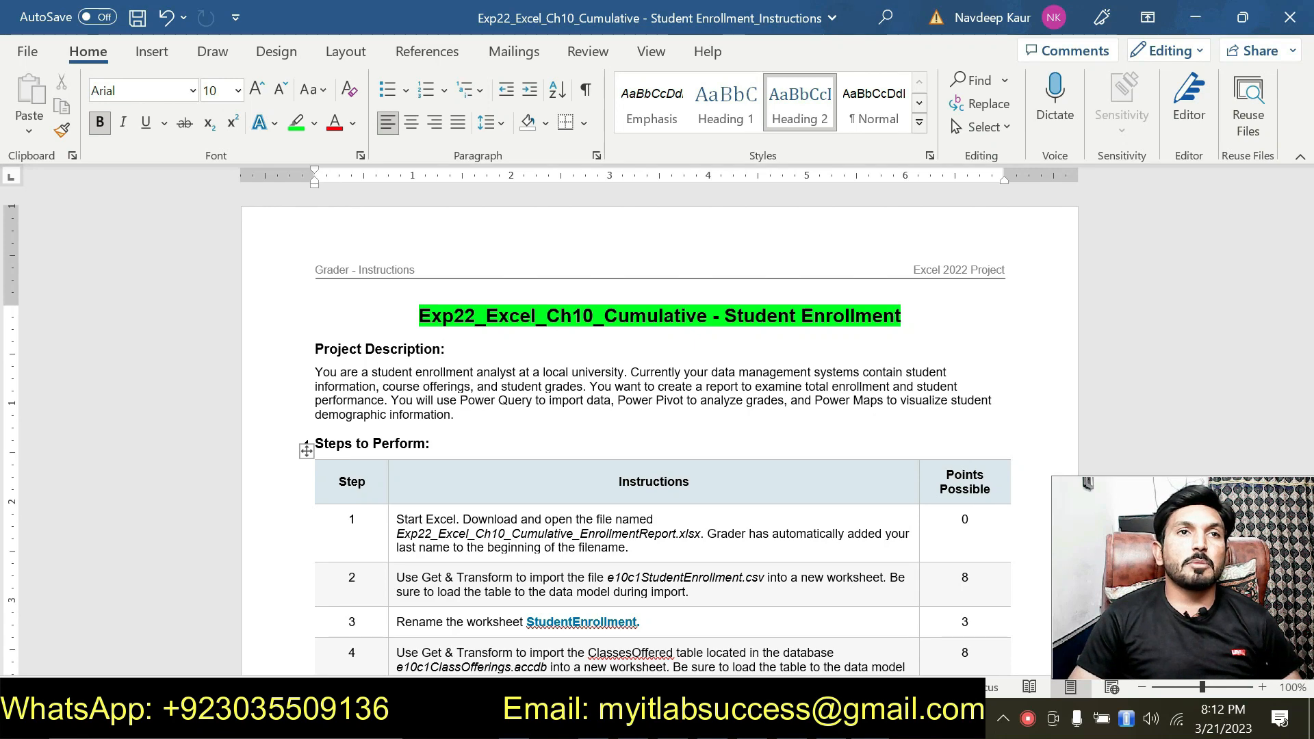
# Step: Highlight the file name Exp22_Excel_Ch10_Cumulative_EnrollmentReport.xlsx in instruction 1 in green and check the open workbook in Excel
pyautogui.scroll(-3, 306, 443)
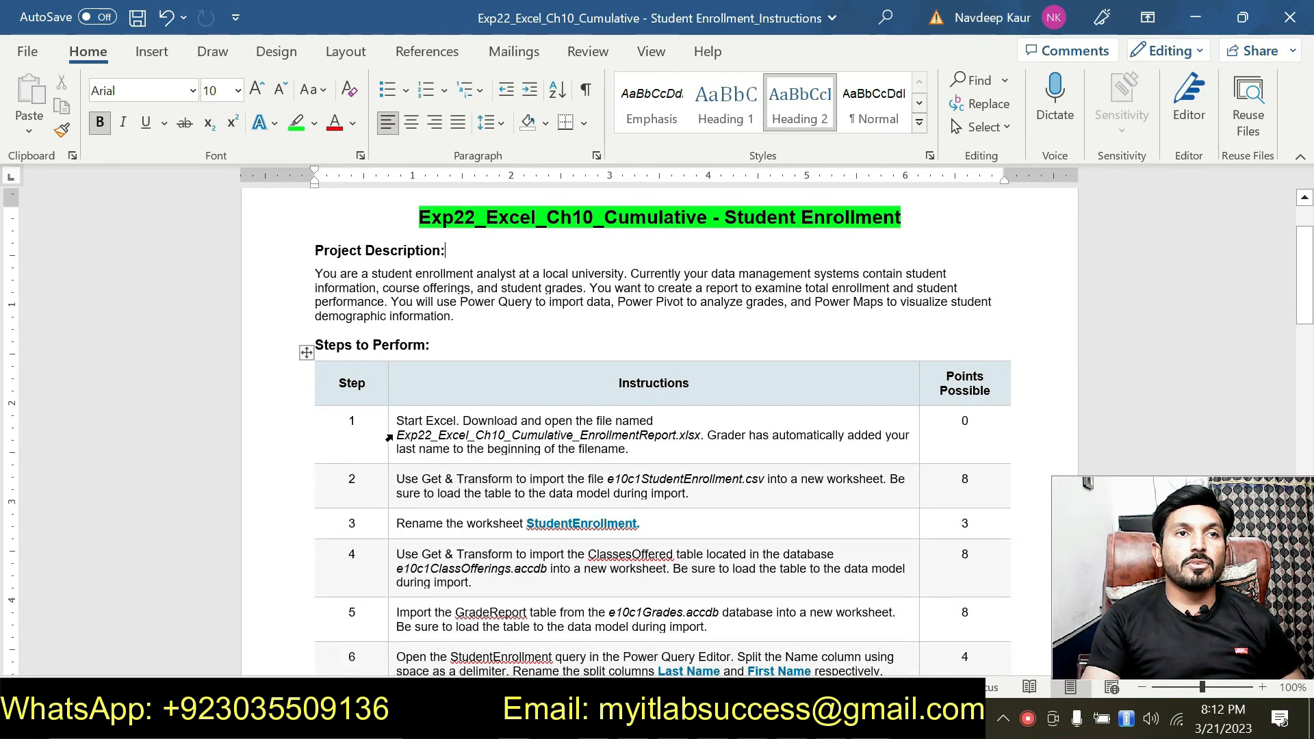
pyautogui.moveTo(396, 435); pyautogui.dragTo(699, 438)
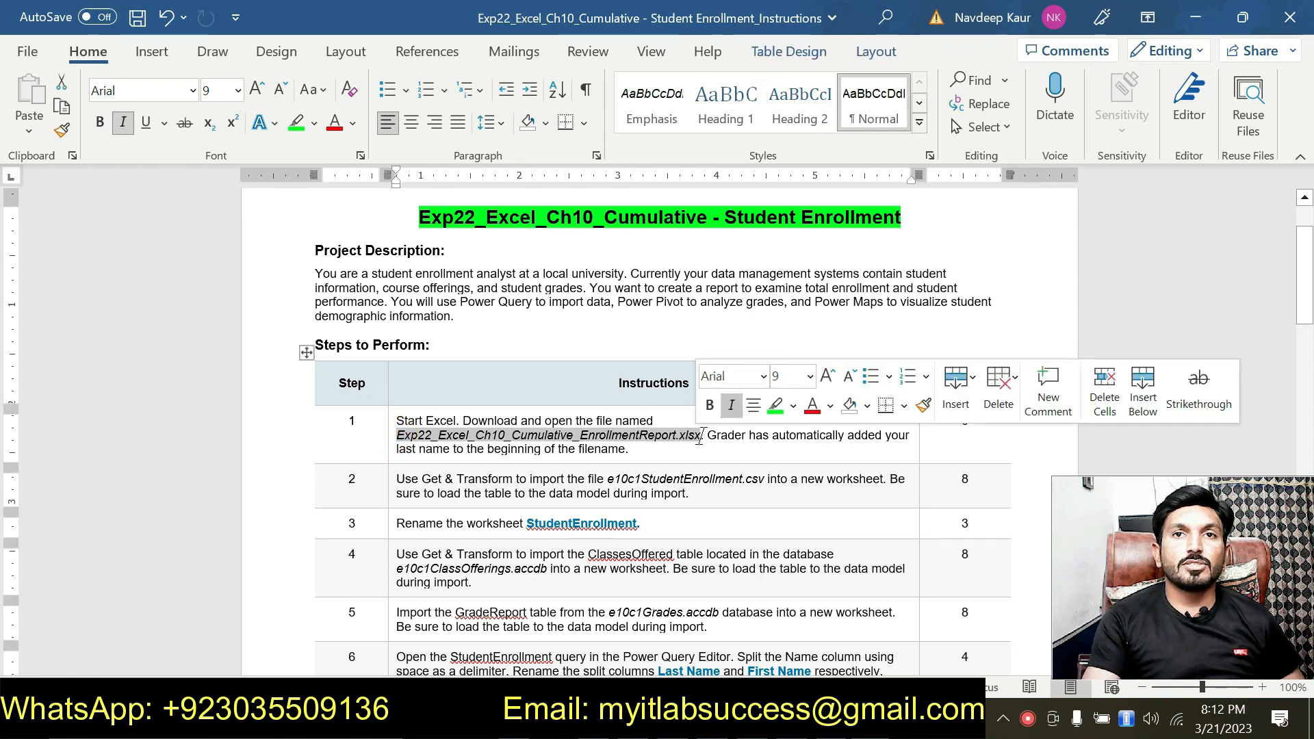
pyautogui.click(774, 405)
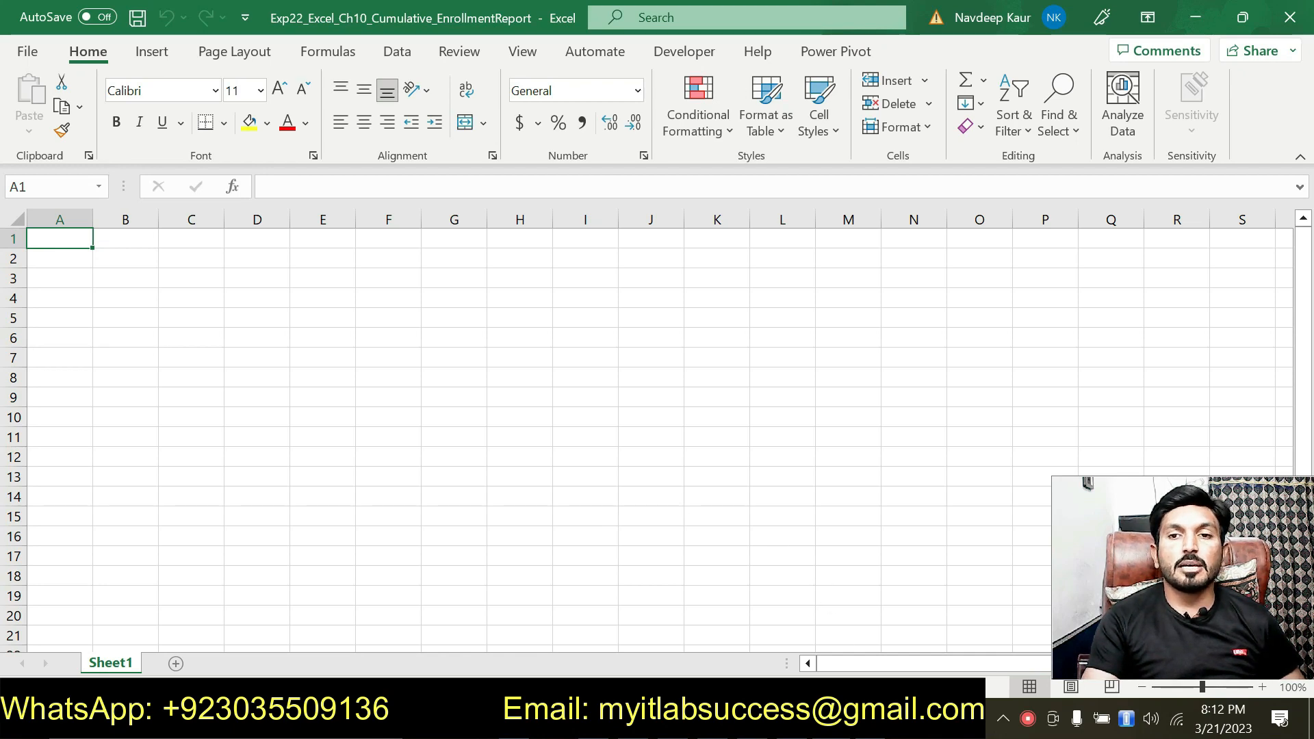
pyautogui.hotkey('alt', 'Tab')
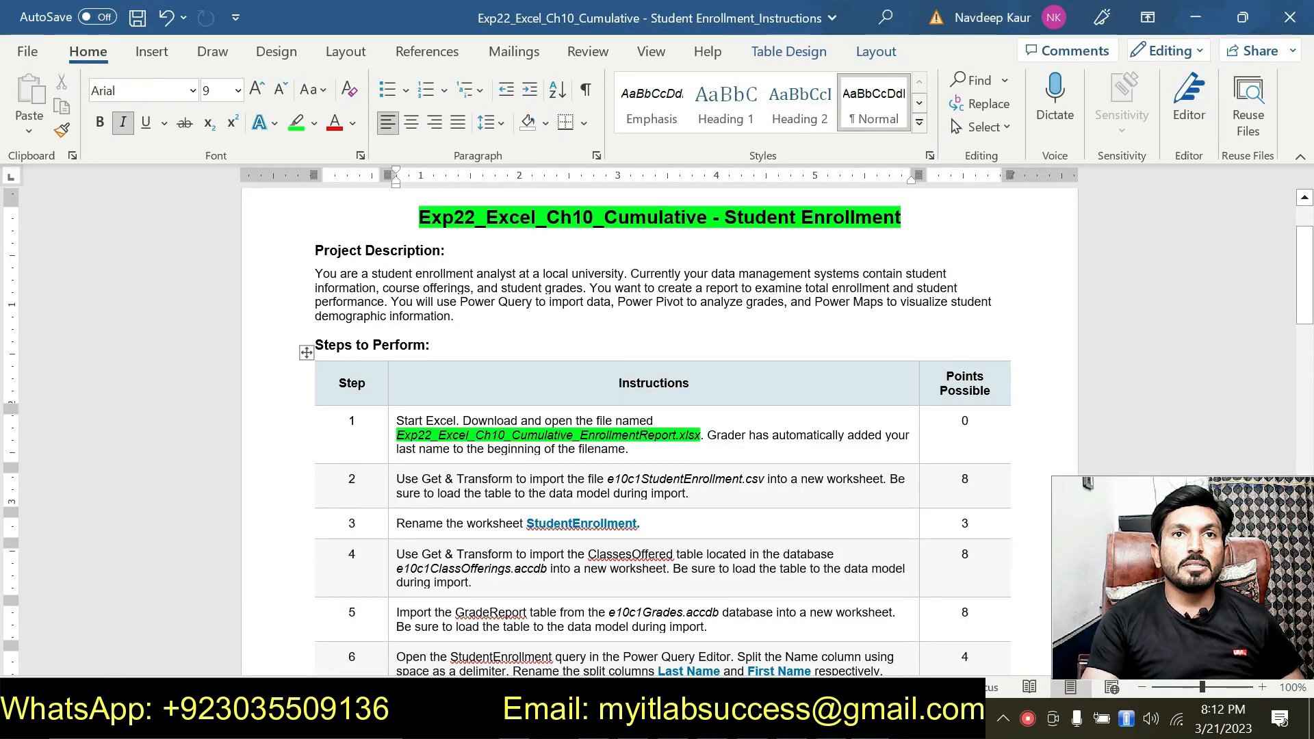
pyautogui.hotkey('alt', 'Tab')
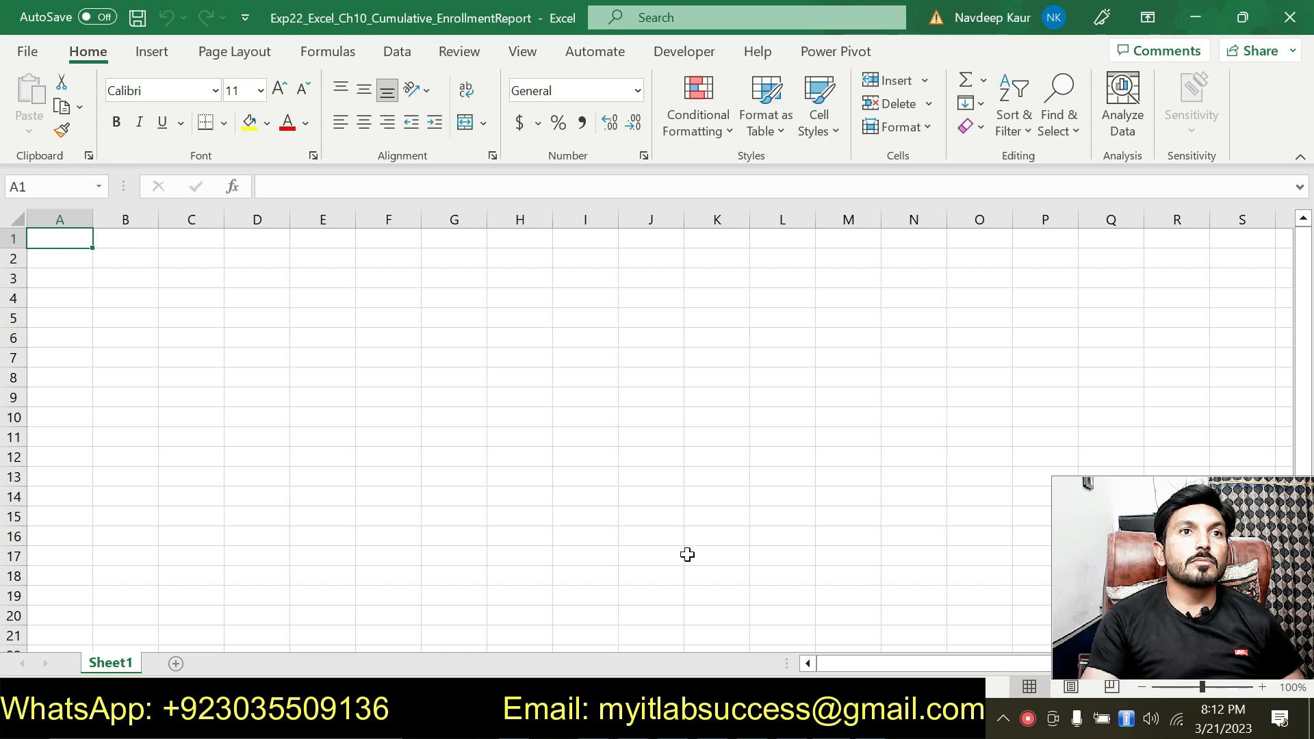
# Step: Switch back to the instructions in Word and remove the green highlight from the file name in instruction 1
pyautogui.click(864, 719)
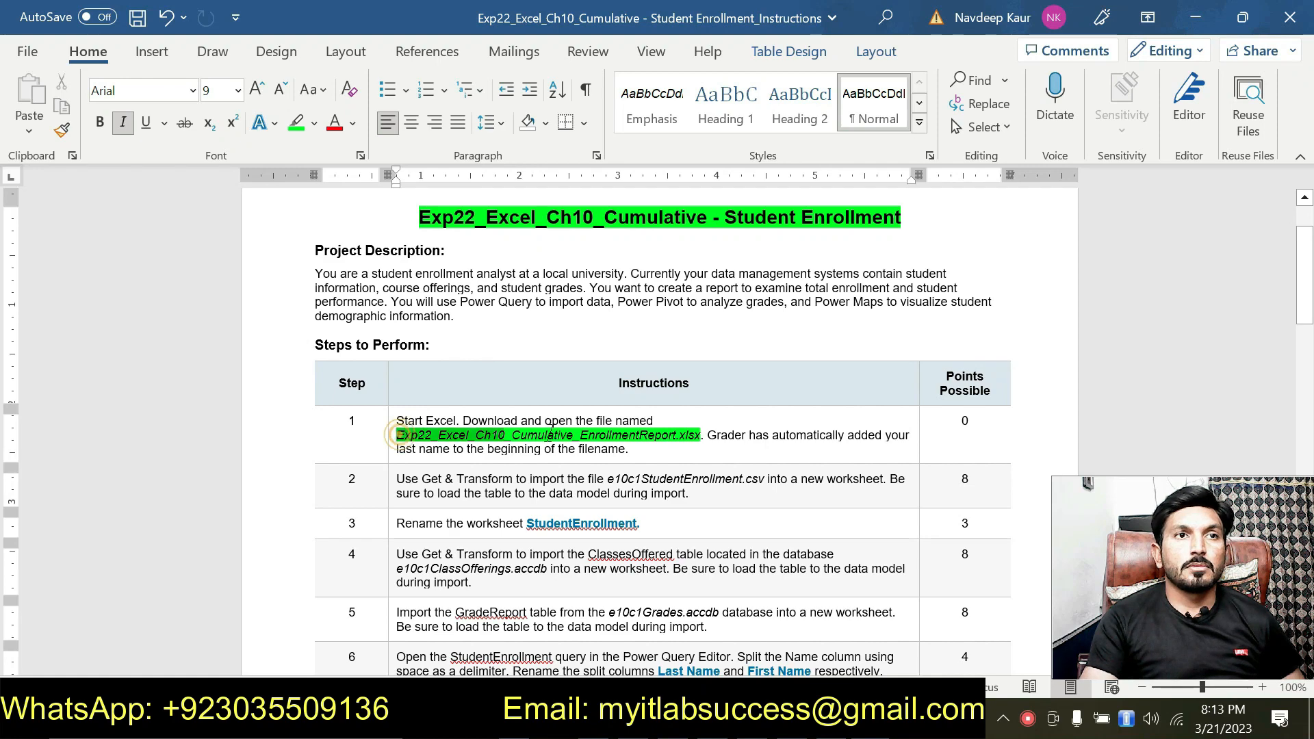
pyautogui.moveTo(399, 435); pyautogui.dragTo(702, 436)
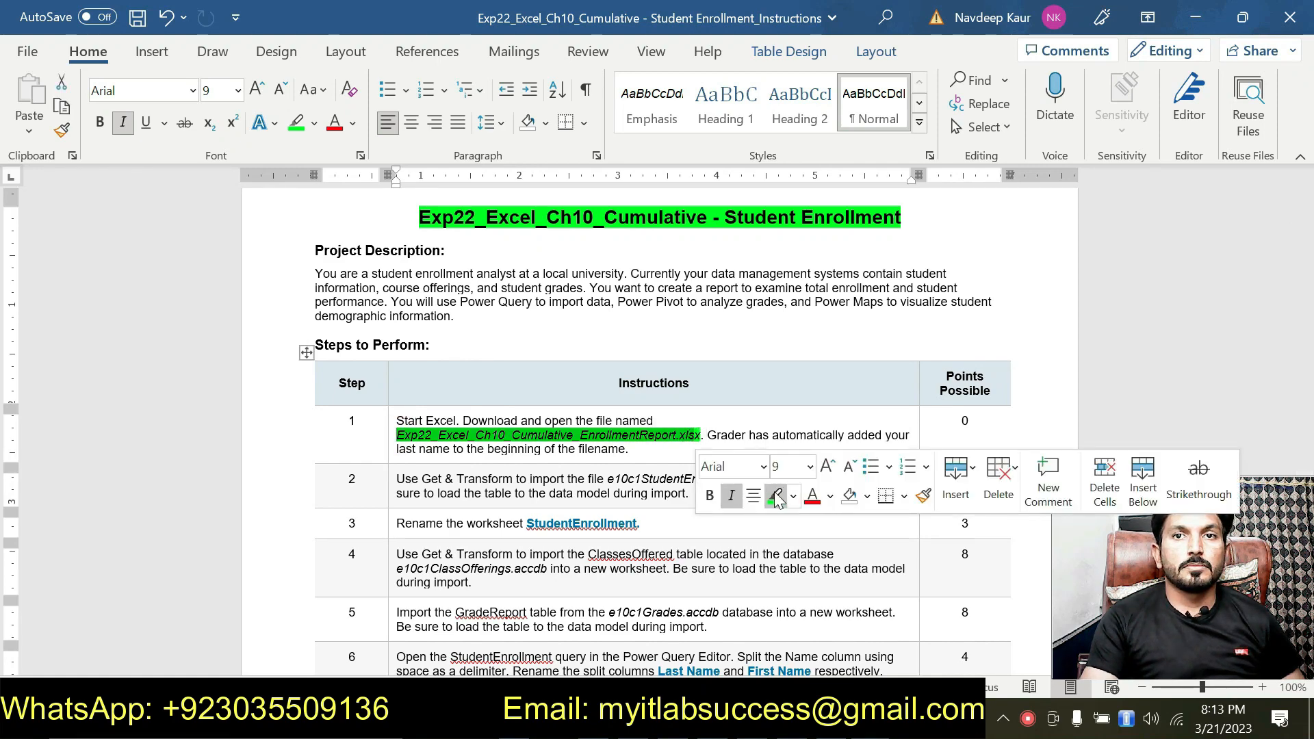
pyautogui.click(775, 496)
# Step: Highlight the whole text of instruction 2, about importing e10c1StudentEnrollment.csv, in green
pyautogui.scroll(-3, 506, 510)
pyautogui.moveTo(690, 396); pyautogui.dragTo(396, 380)
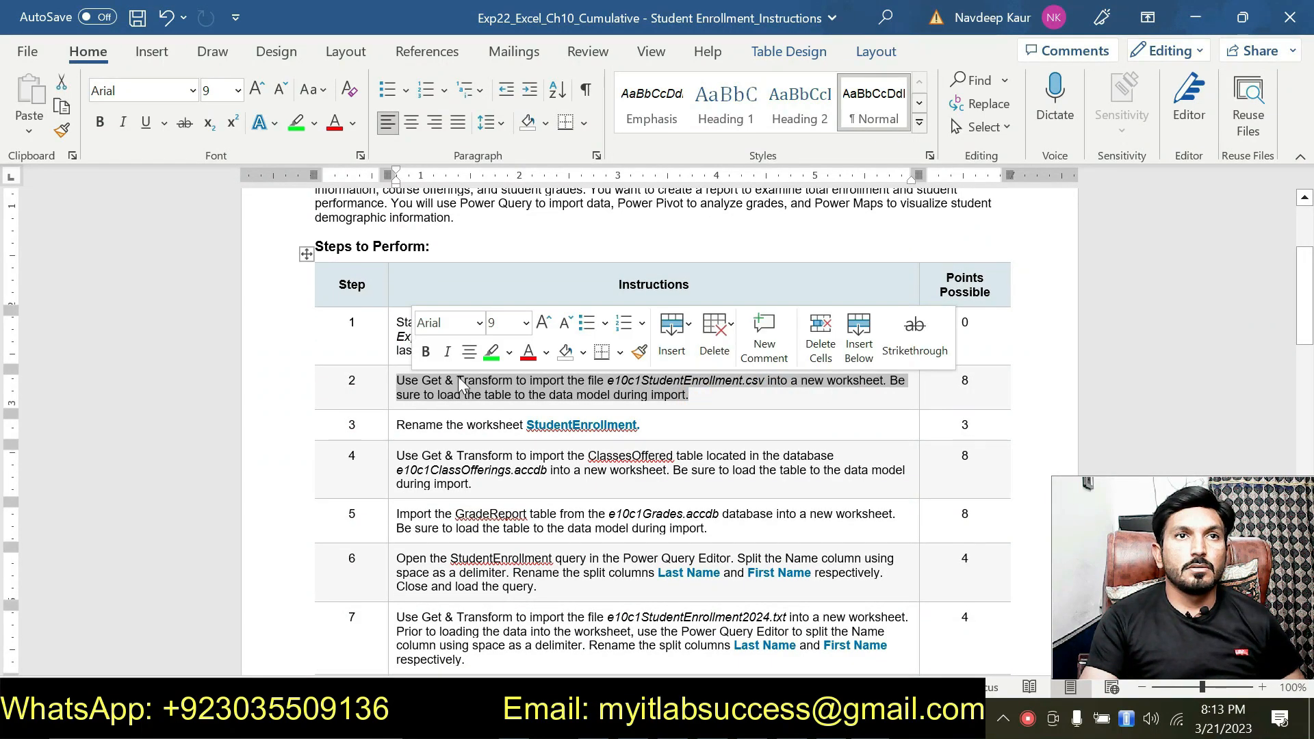
pyautogui.click(493, 351)
pyautogui.click(507, 395)
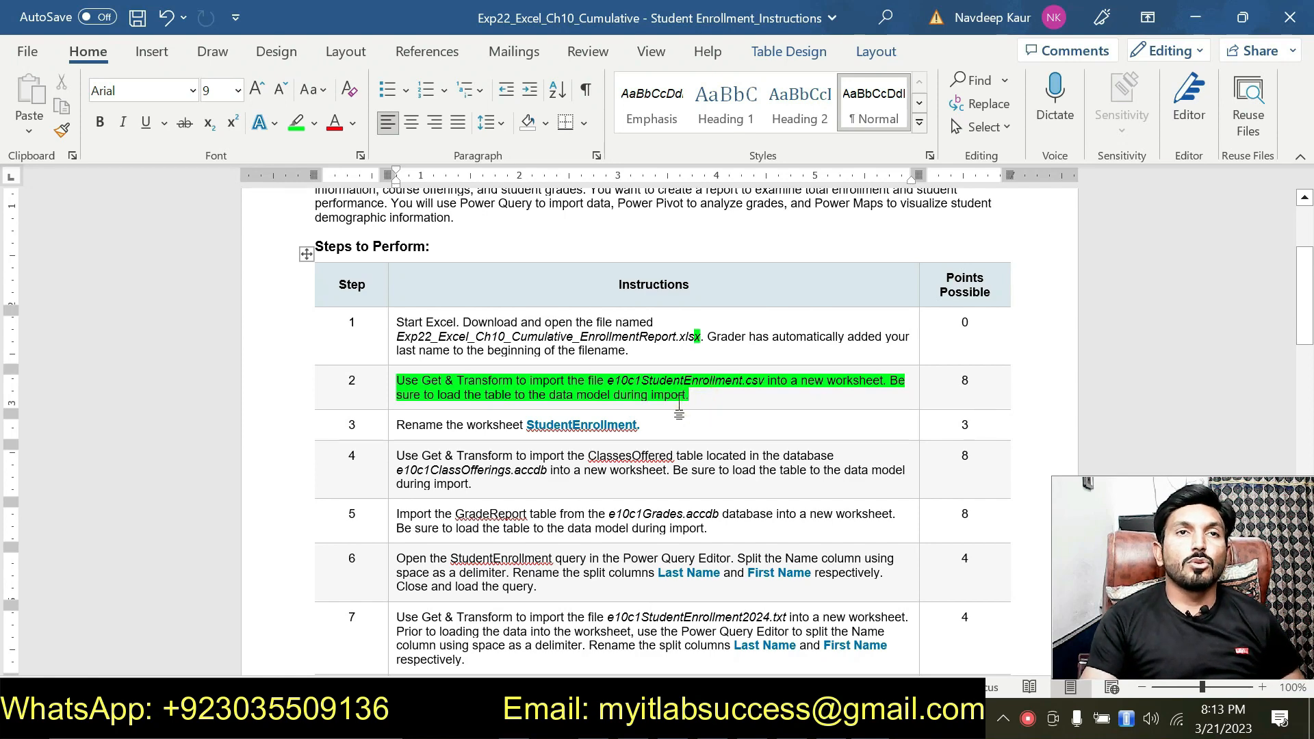
pyautogui.scroll(1, 678, 417)
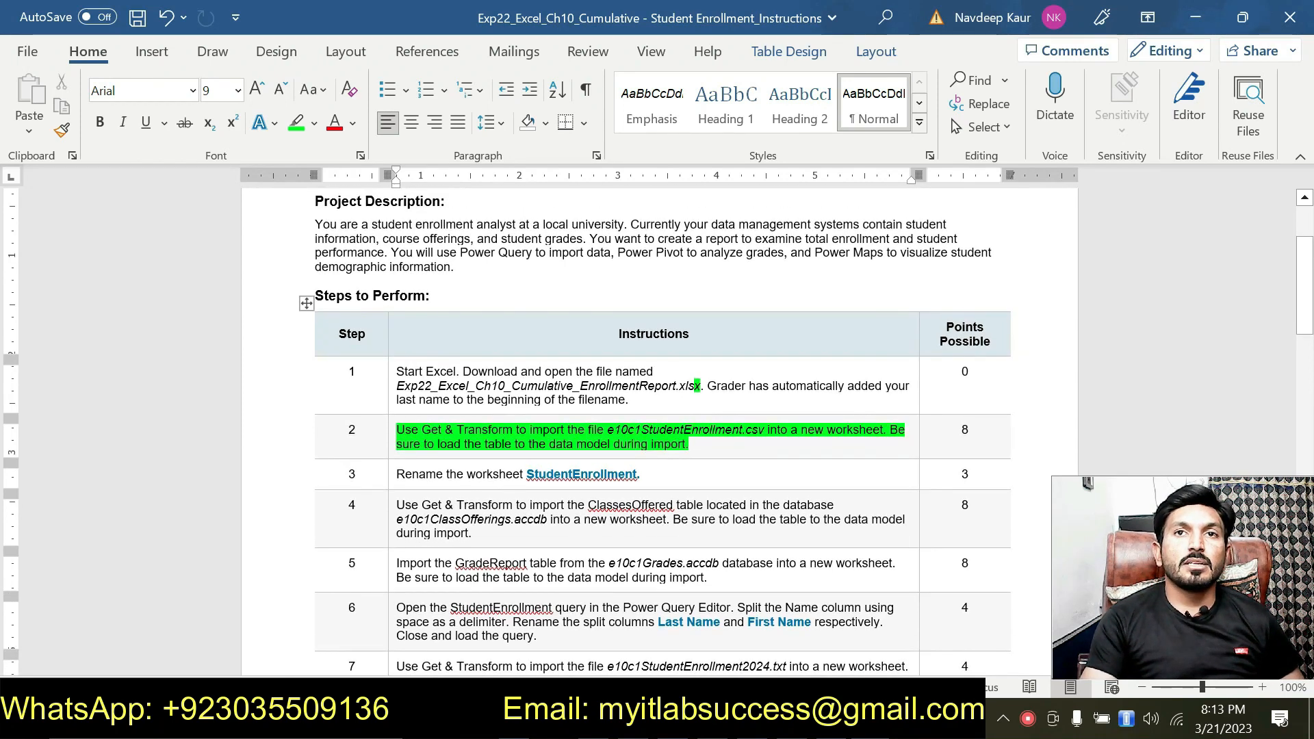
pyautogui.moveTo(744, 429); pyautogui.dragTo(607, 431)
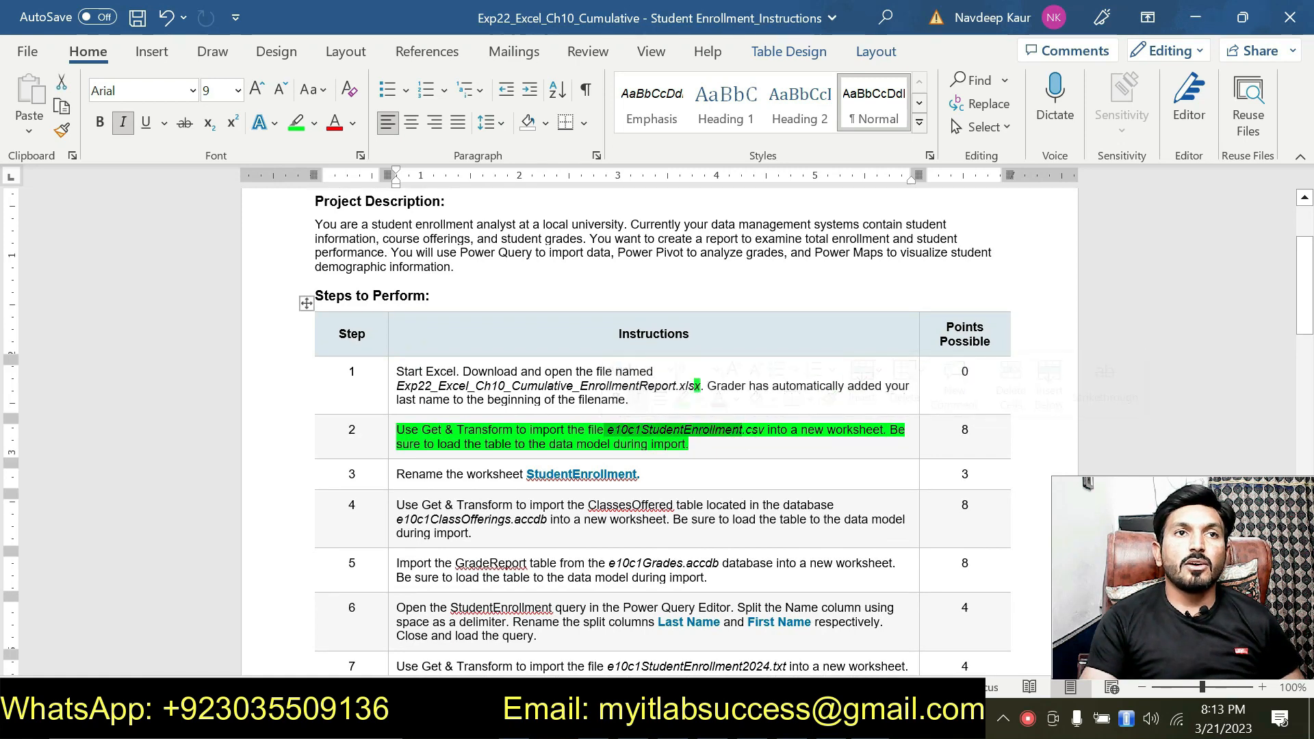
pyautogui.click(464, 442)
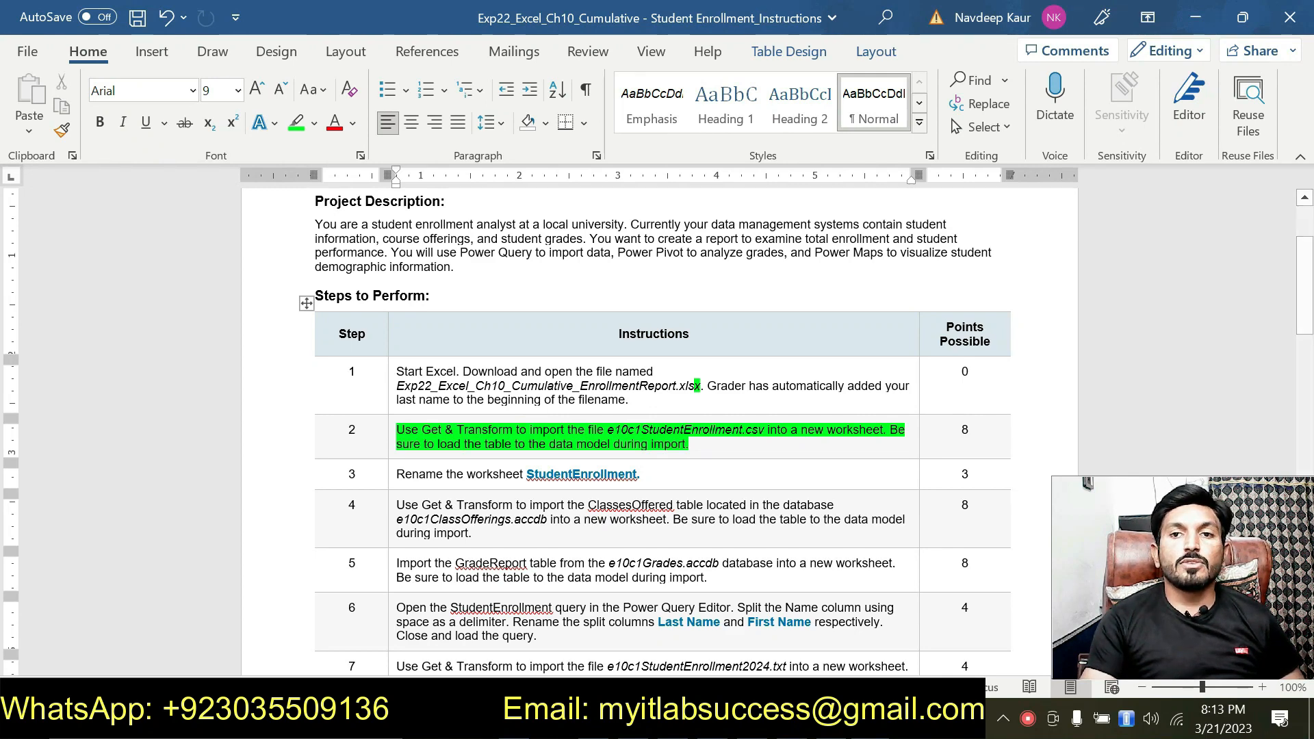
# Step: Switch to the EnrollmentReport workbook in Excel and start a Get & Transform import from a Text/CSV file
pyautogui.click(671, 719)
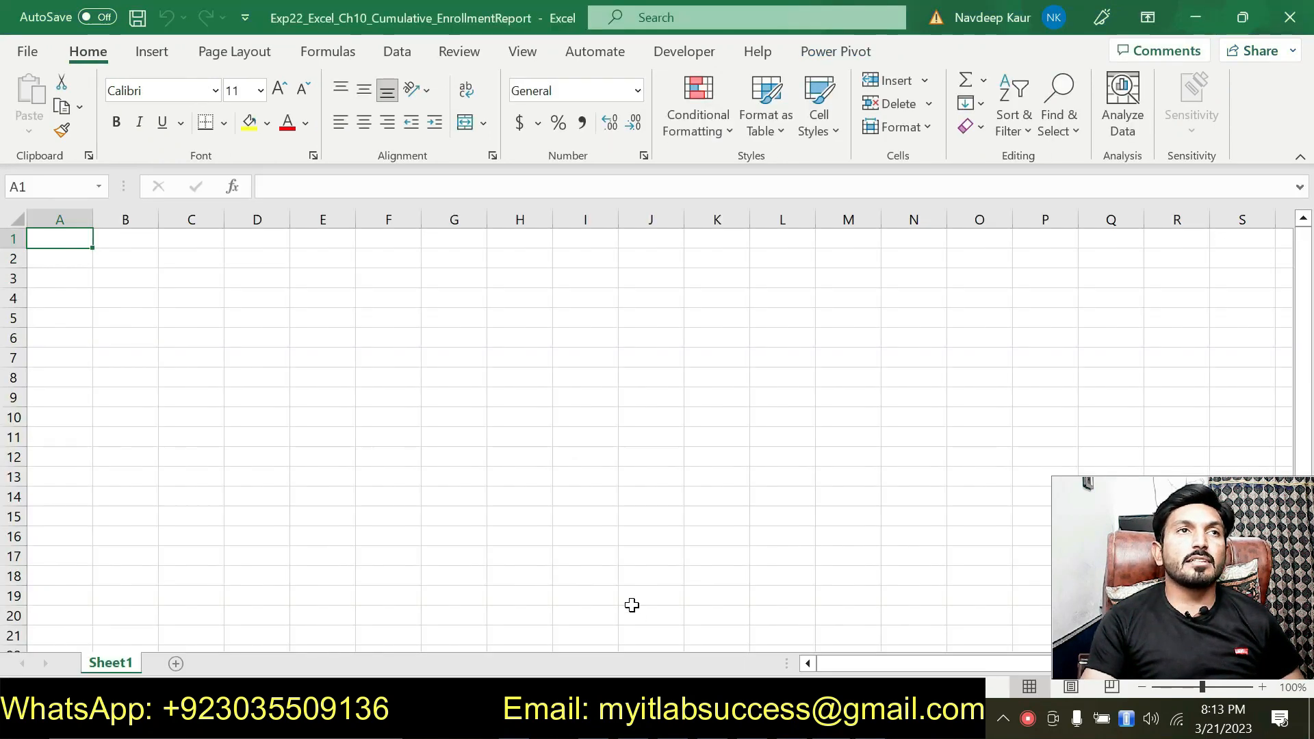
pyautogui.click(382, 464)
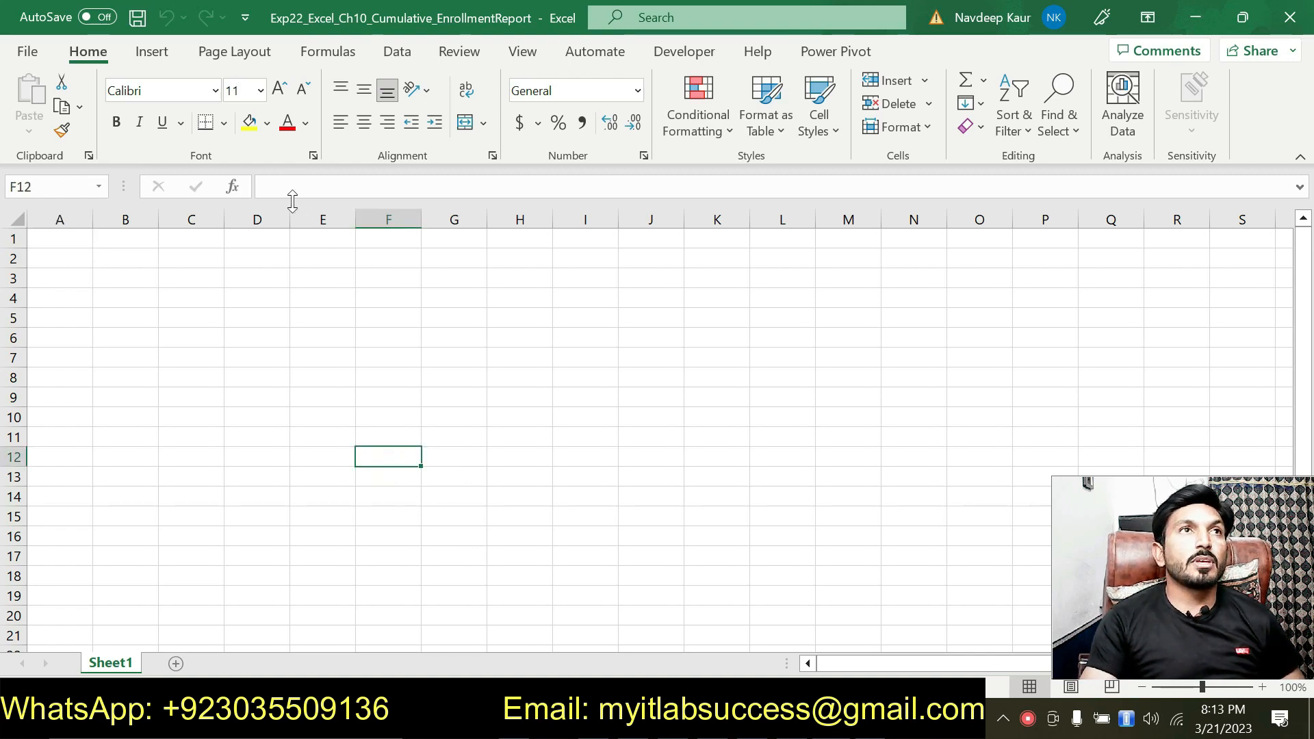
pyautogui.click(397, 52)
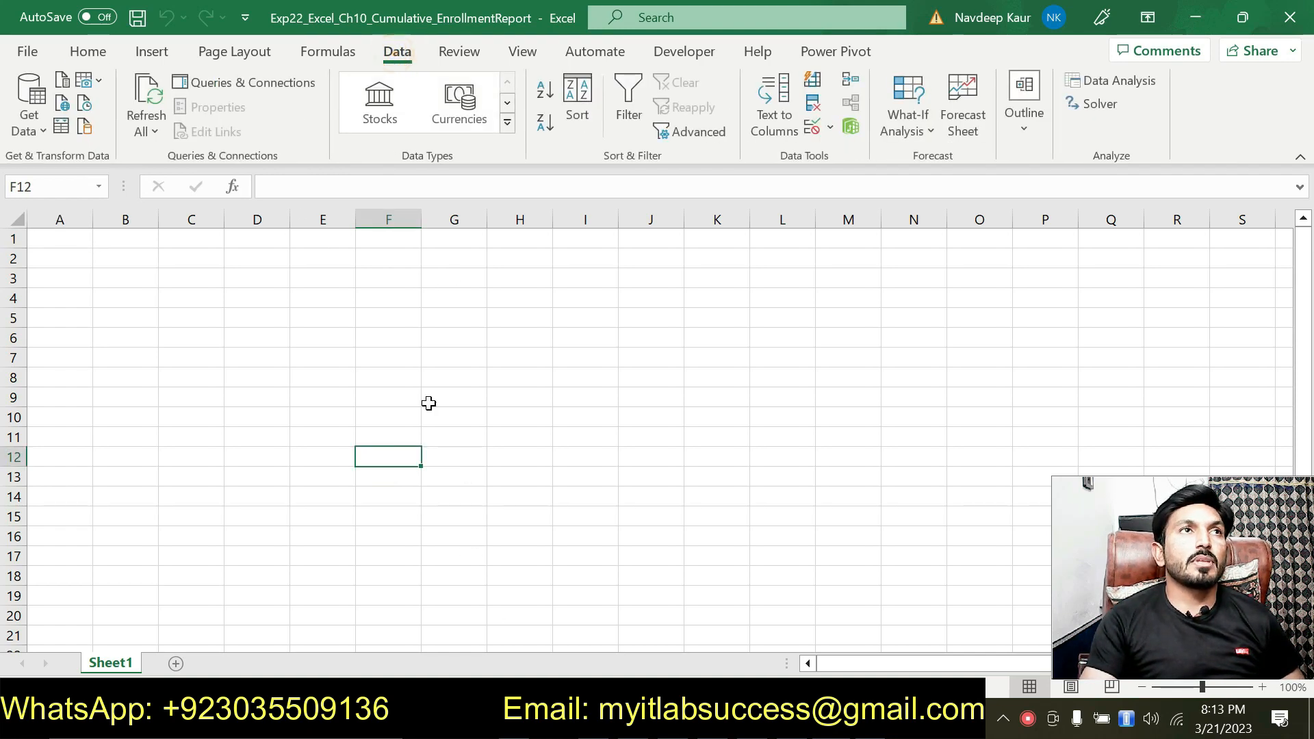
pyautogui.click(45, 131)
pyautogui.moveTo(62, 166)
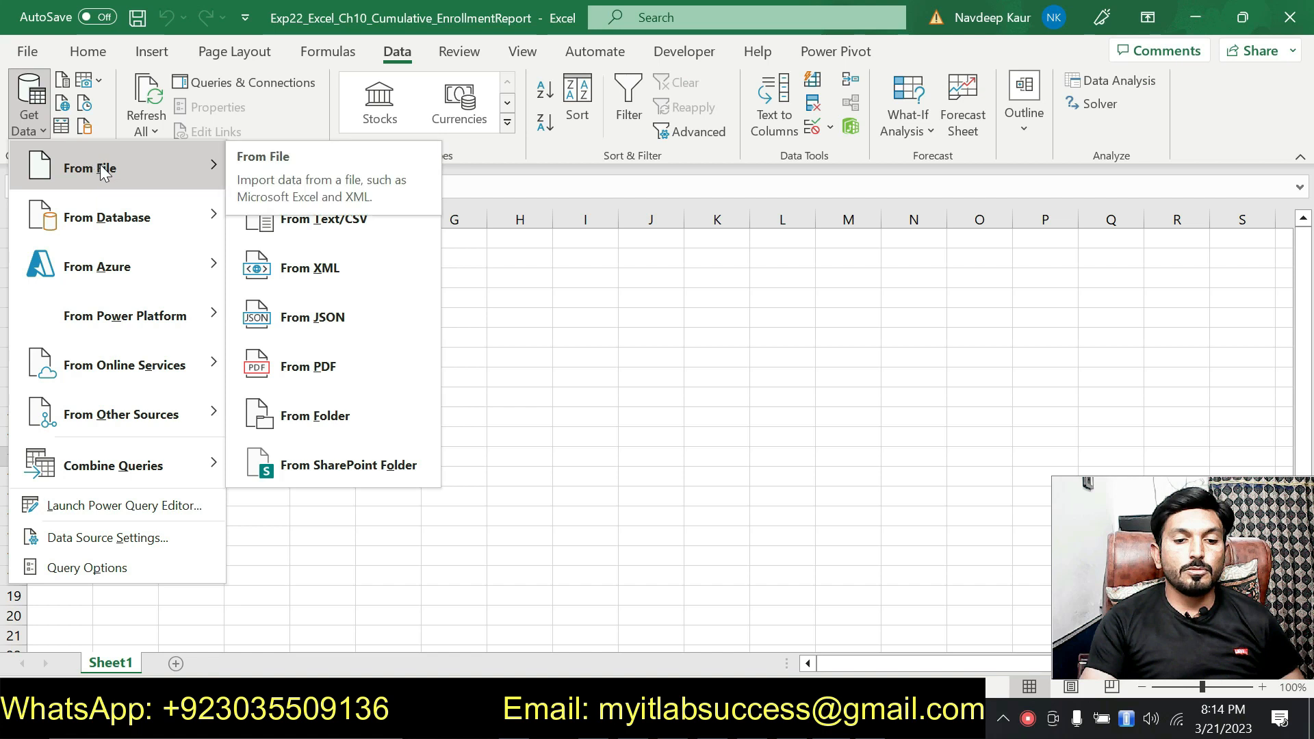
pyautogui.moveTo(198, 195)
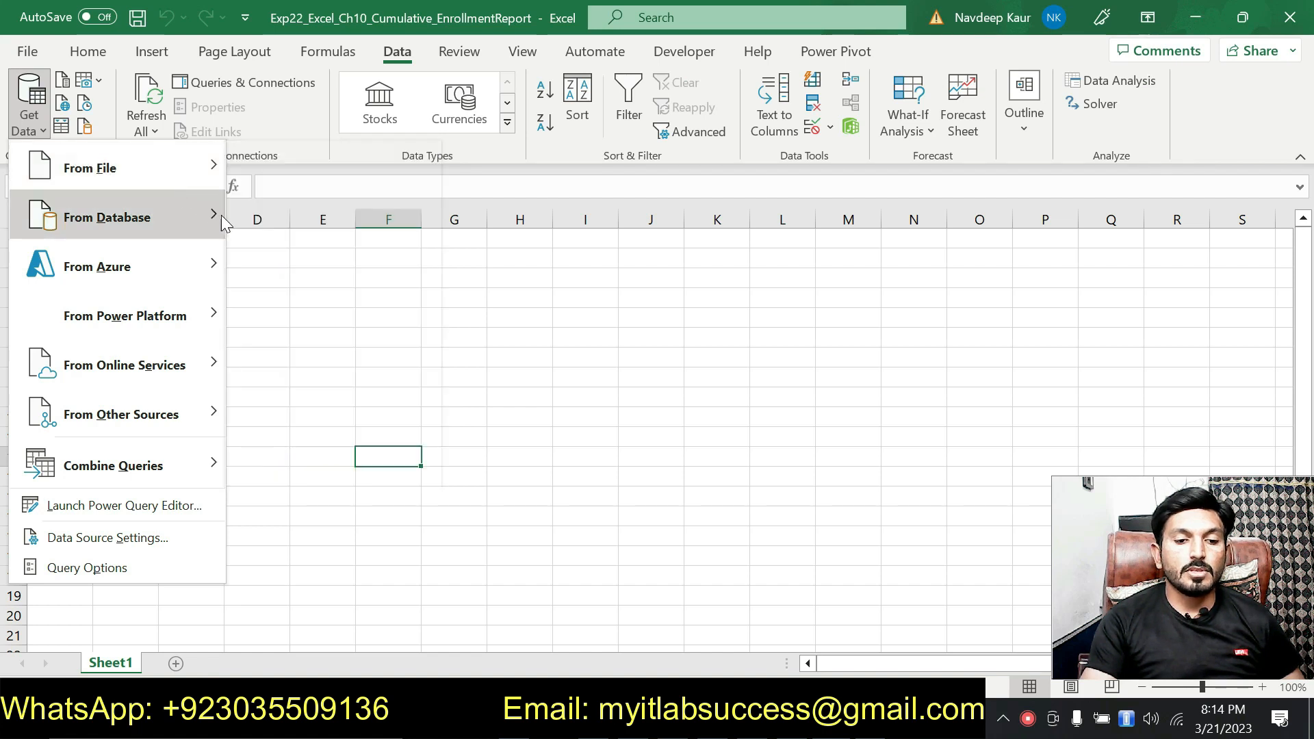
pyautogui.moveTo(182, 169)
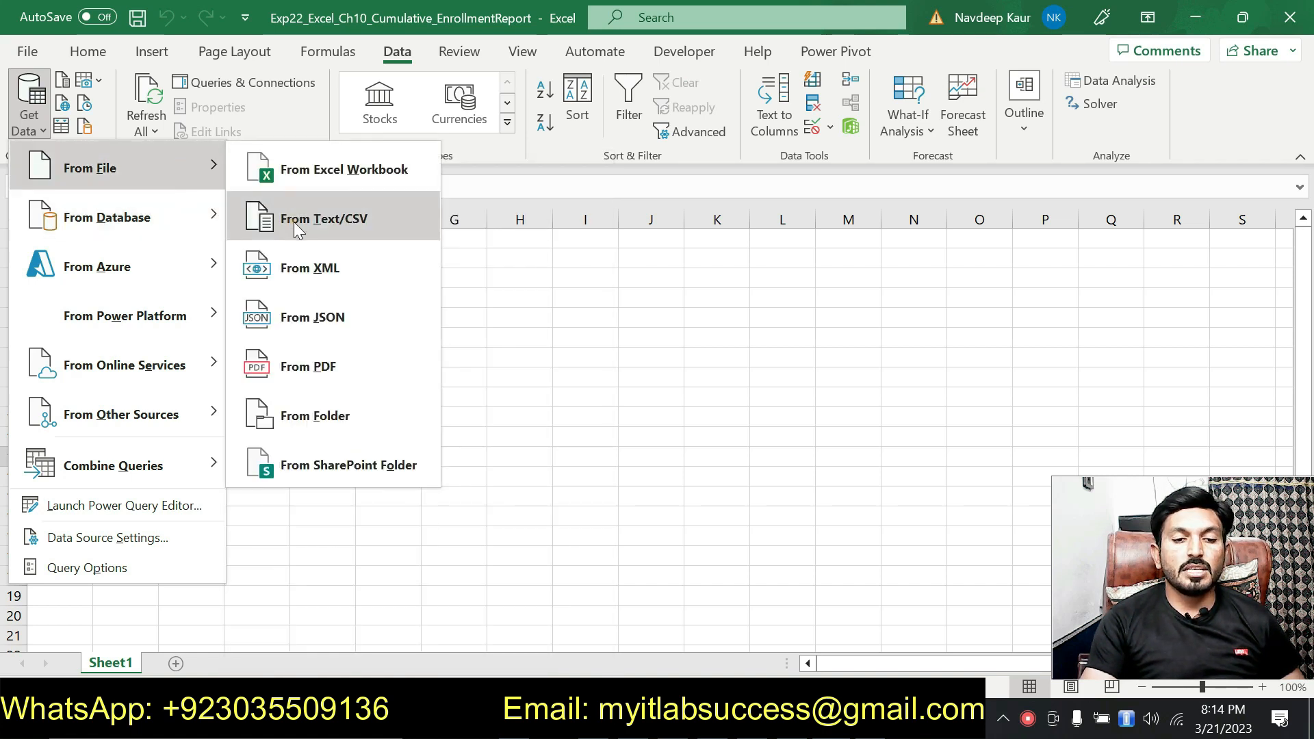
pyautogui.click(342, 224)
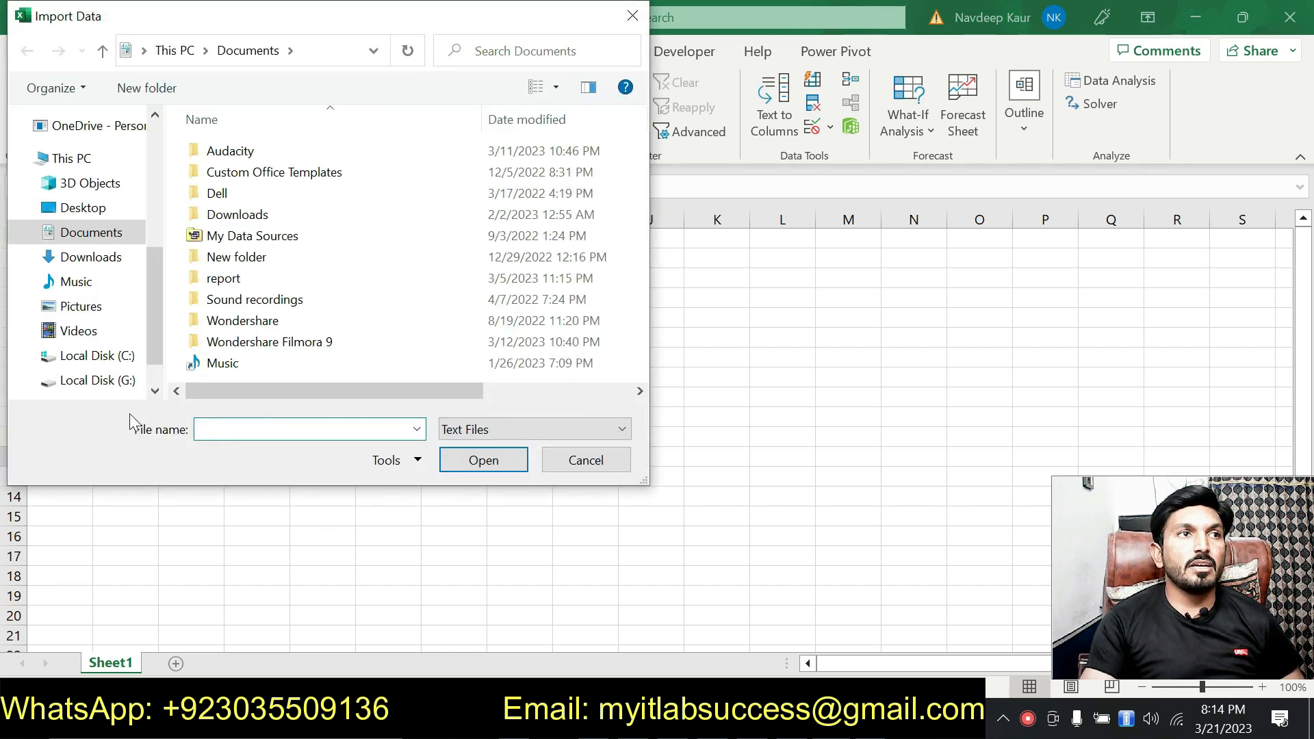
# Step: Open the chapter 10 student folder inside Excel 2022 on Local Disk (G:) as the import location
pyautogui.click(122, 380)
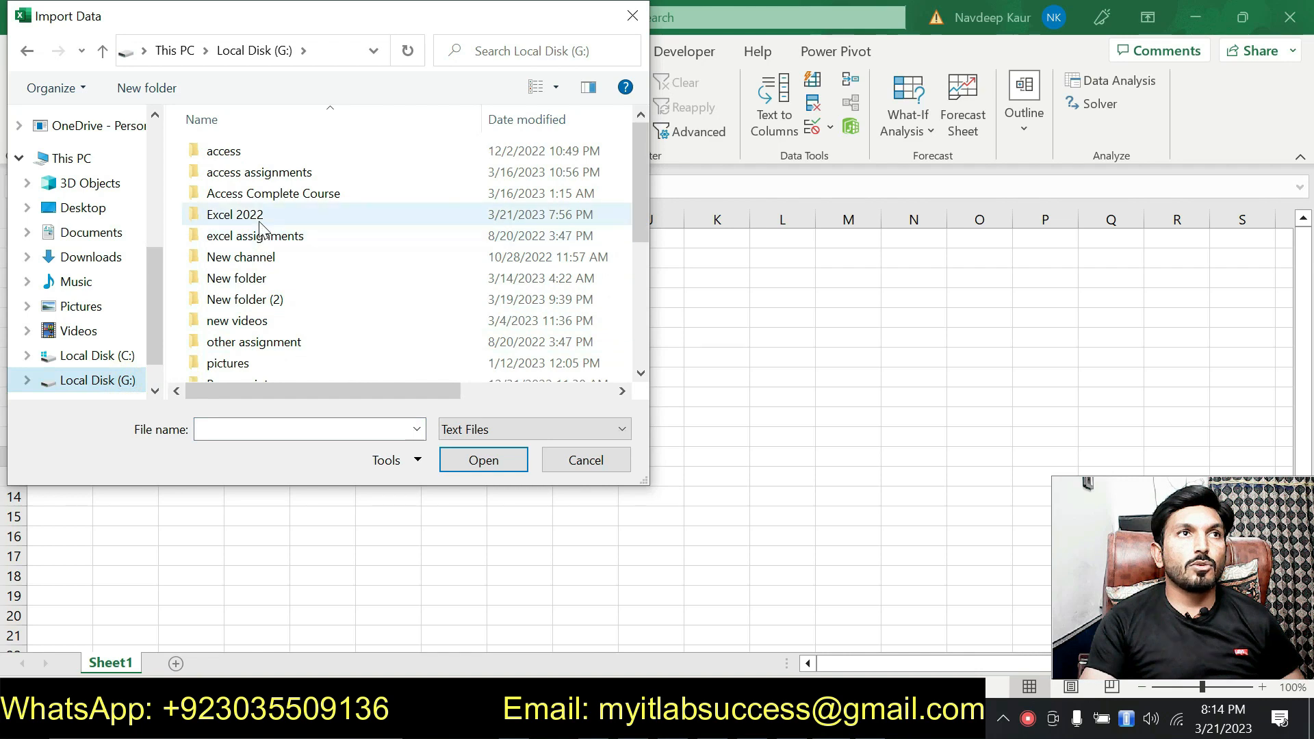
pyautogui.doubleClick(258, 215)
pyautogui.scroll(-2, 351, 286)
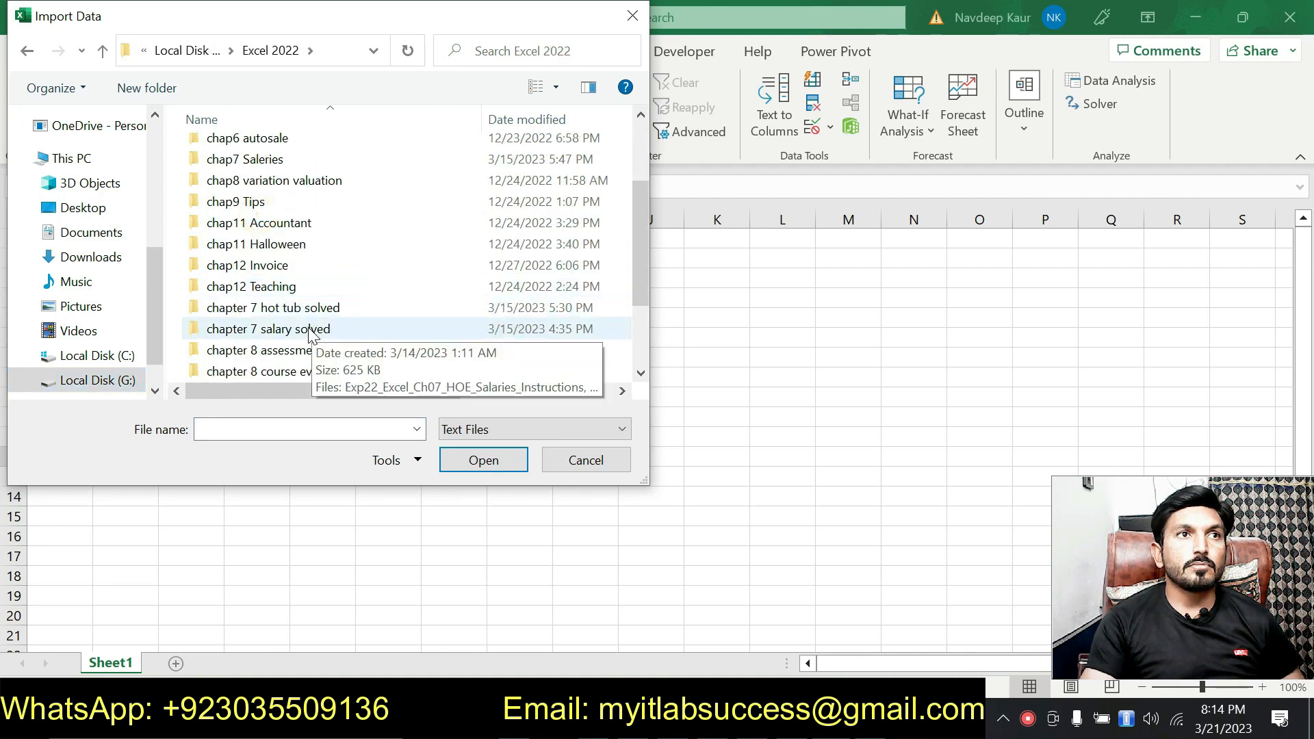
pyautogui.scroll(-2, 302, 345)
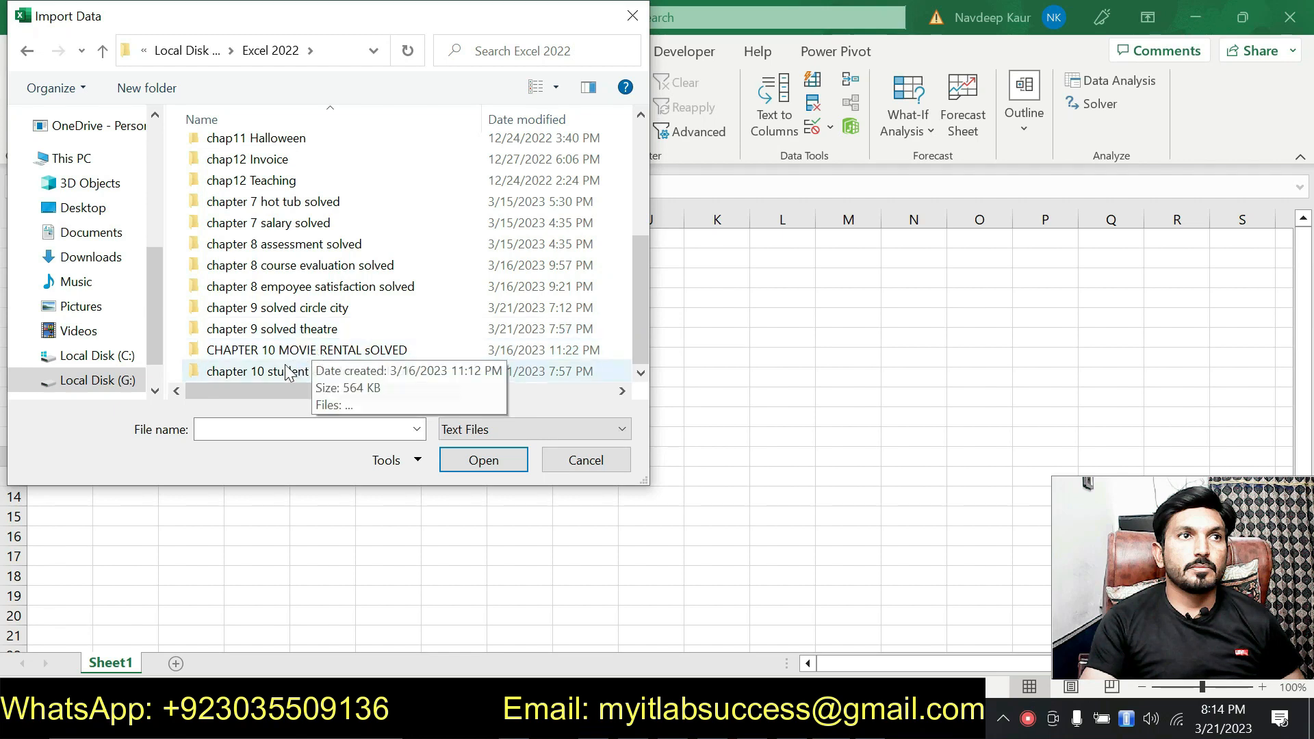
pyautogui.click(280, 373)
pyautogui.doubleClick(279, 371)
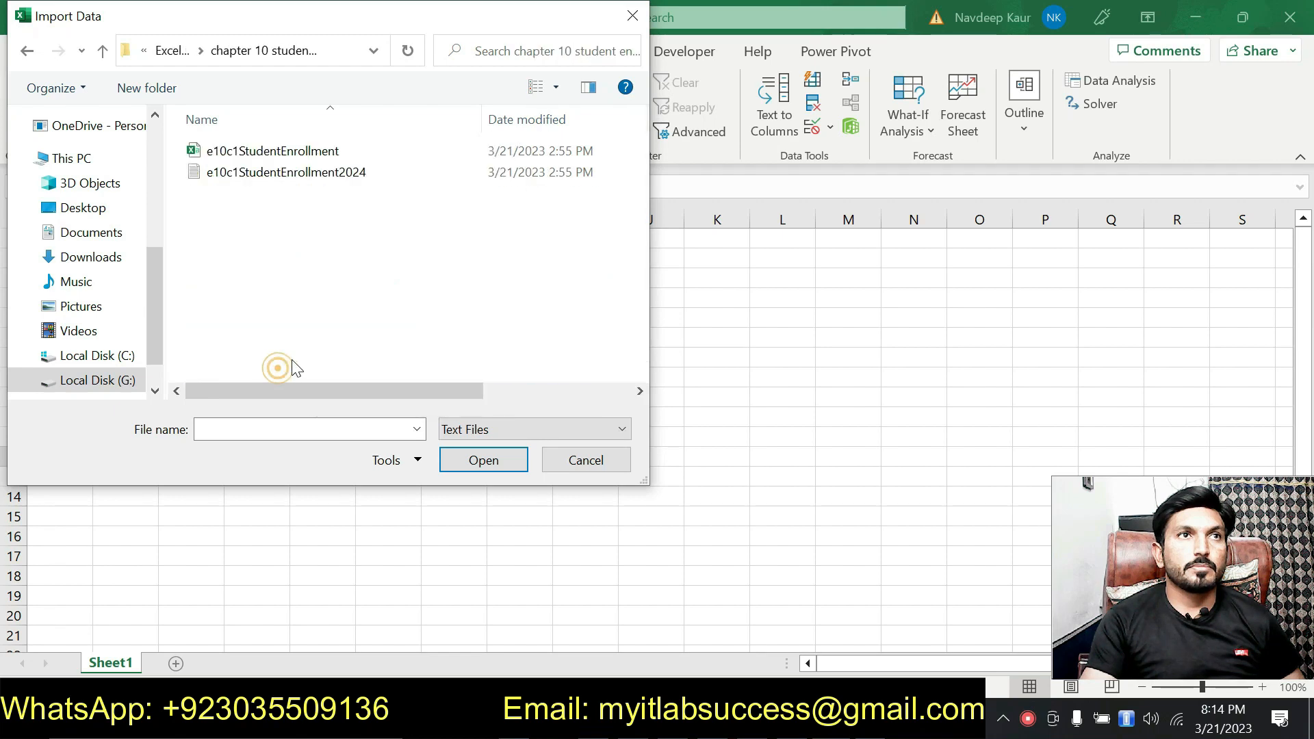
# Step: Import e10c1StudentEnrollment.csv after checking the file name in the instructions, and load it into a new worksheet
pyautogui.click(299, 182)
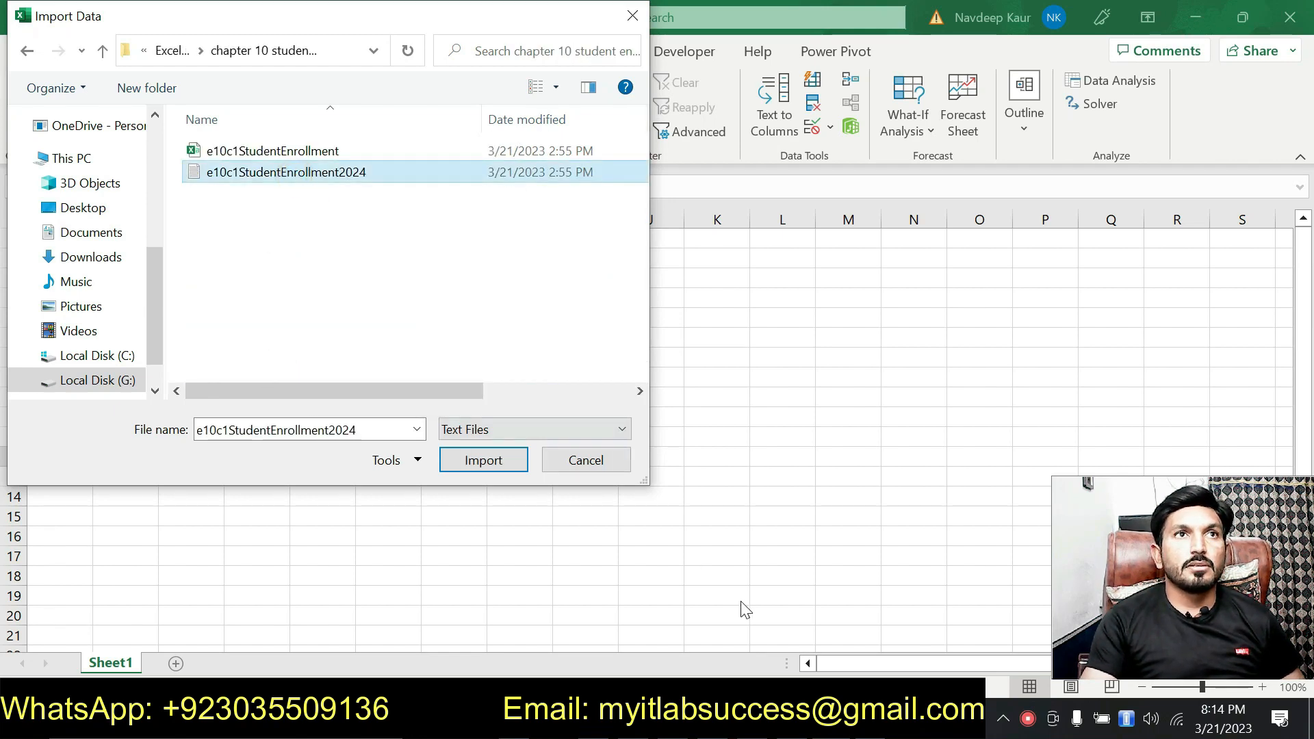
pyautogui.click(843, 718)
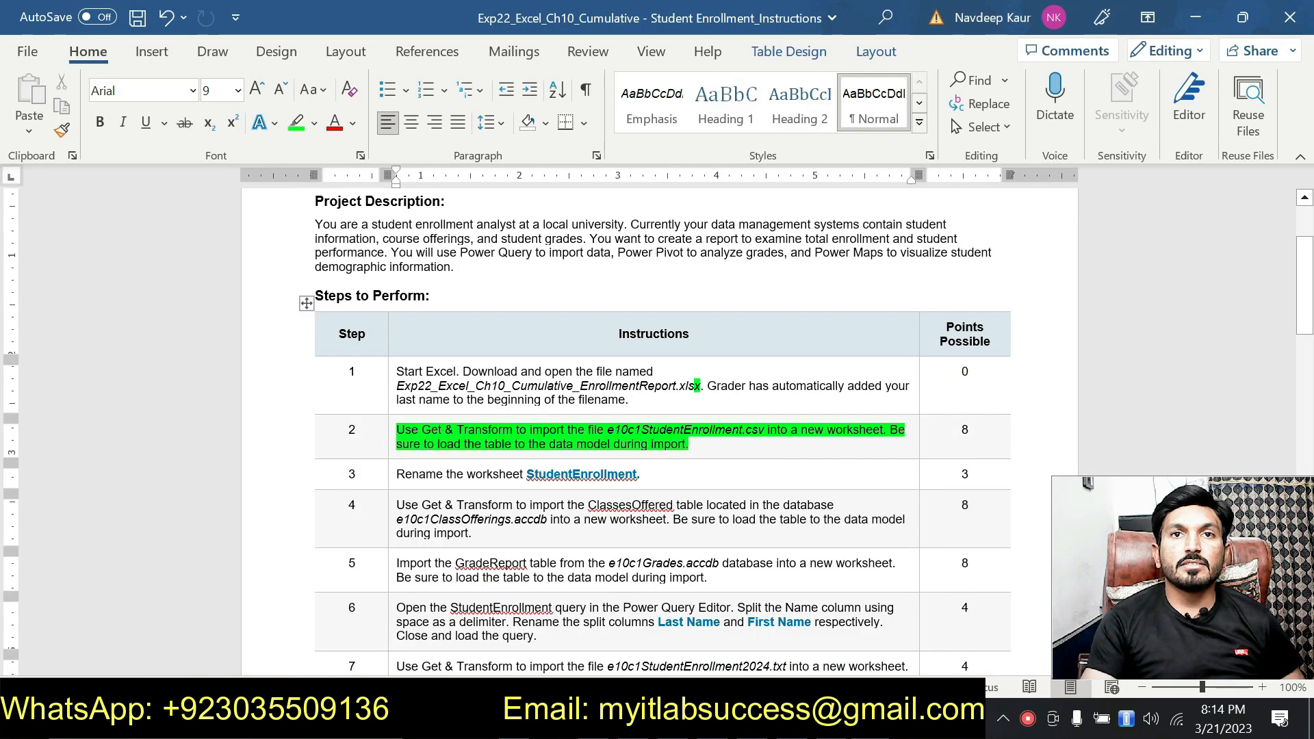
pyautogui.click(843, 718)
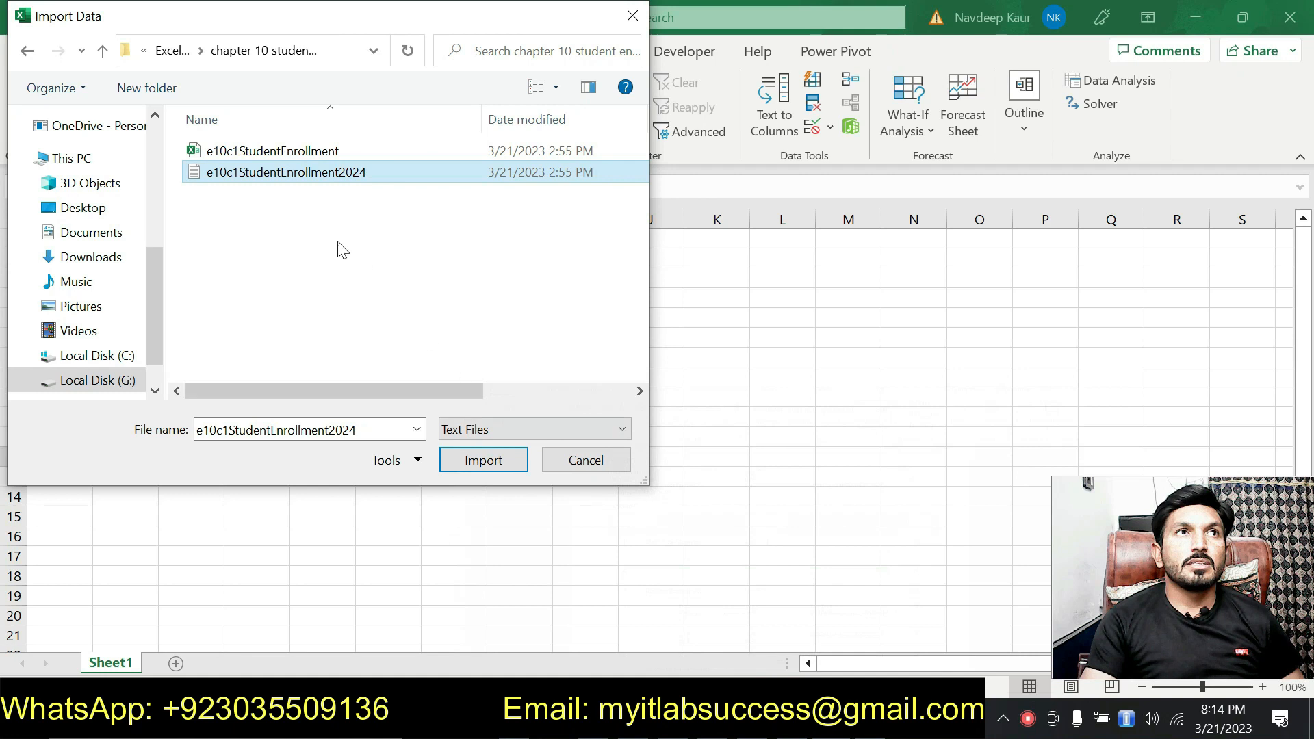
pyautogui.click(277, 151)
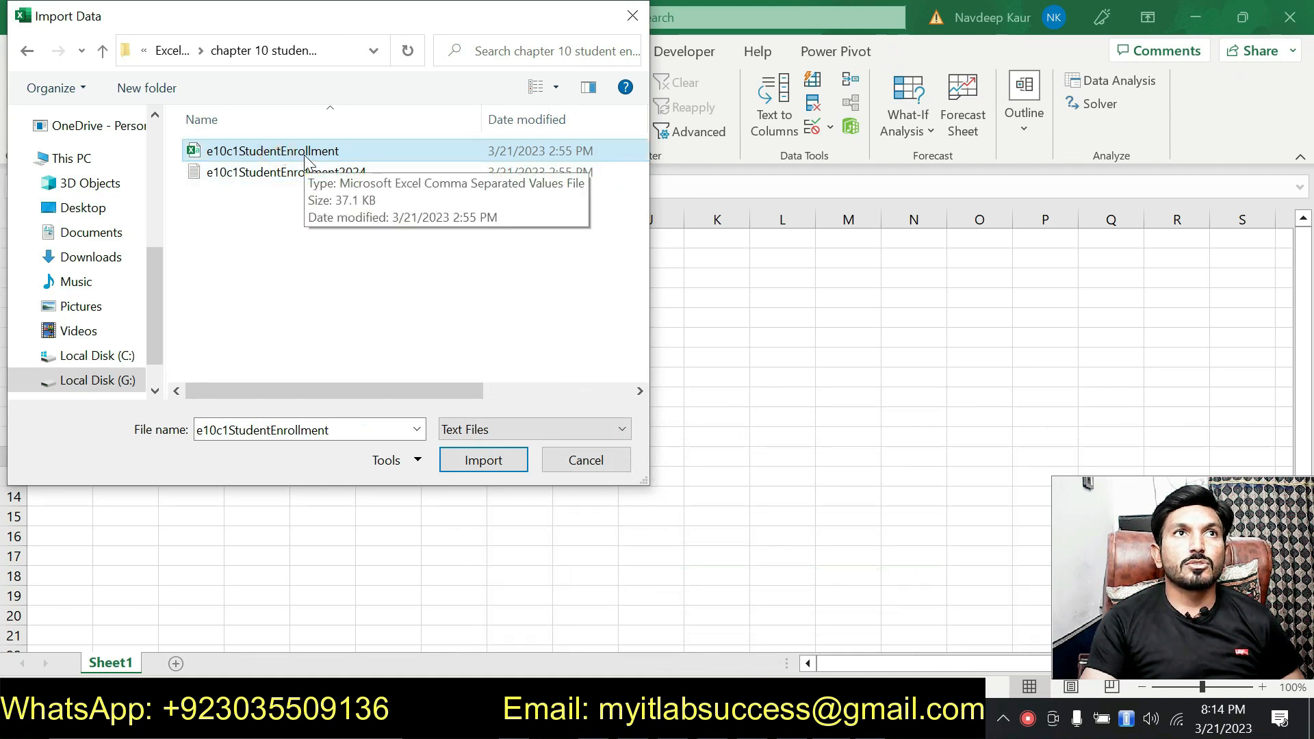
pyautogui.click(481, 459)
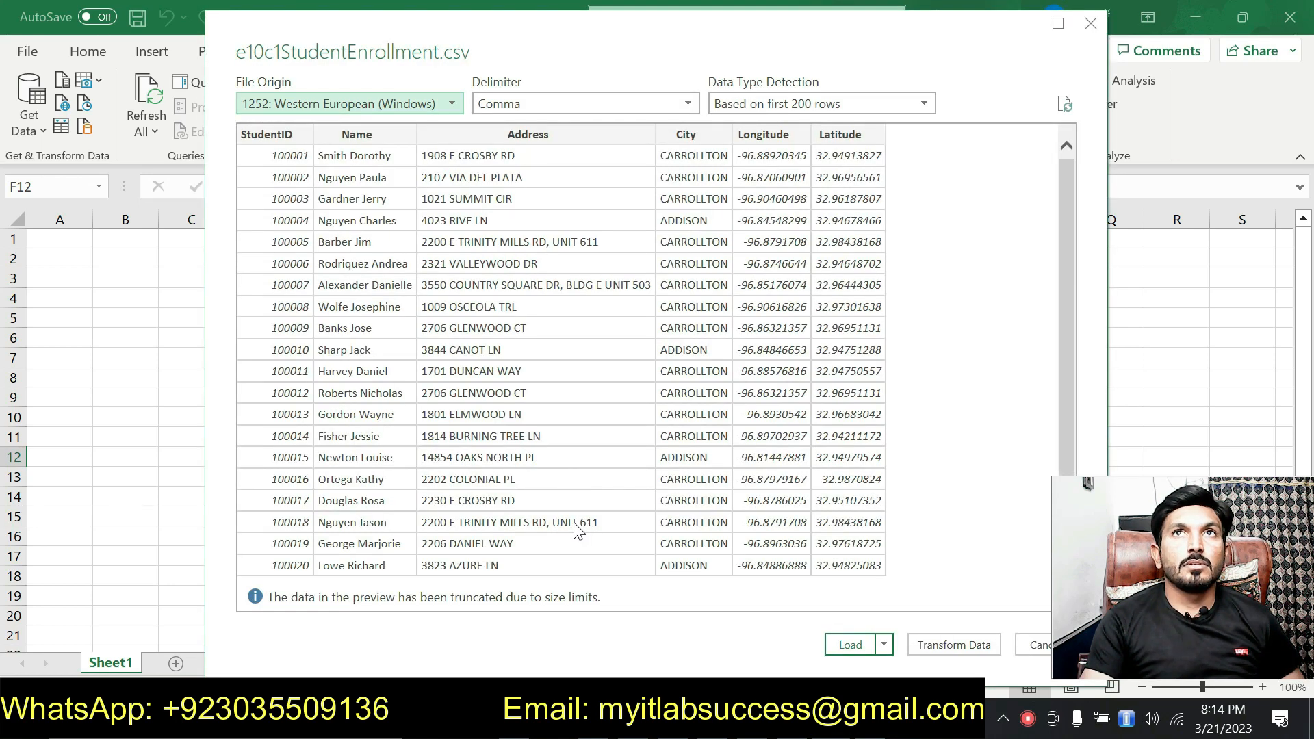
pyautogui.click(843, 645)
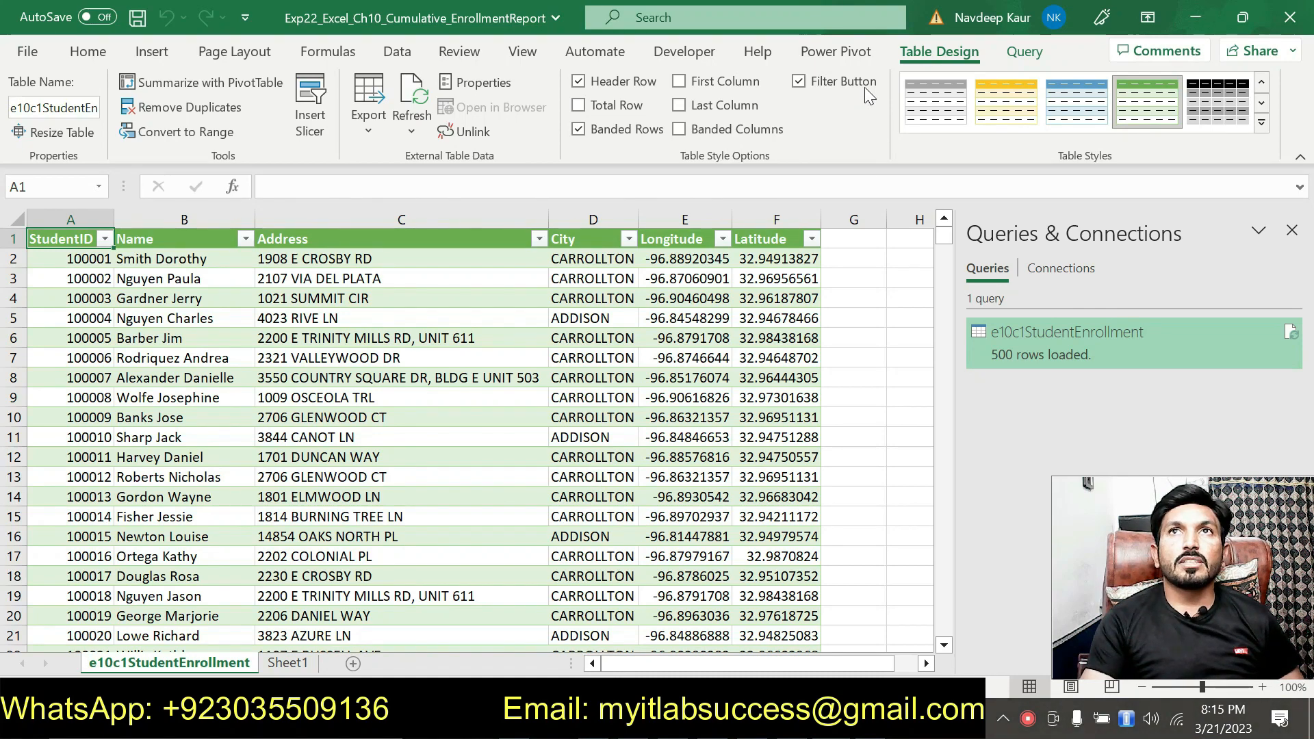
# Step: Add the imported e10c1StudentEnrollment table to the data model and close the Power Pivot window
pyautogui.click(846, 59)
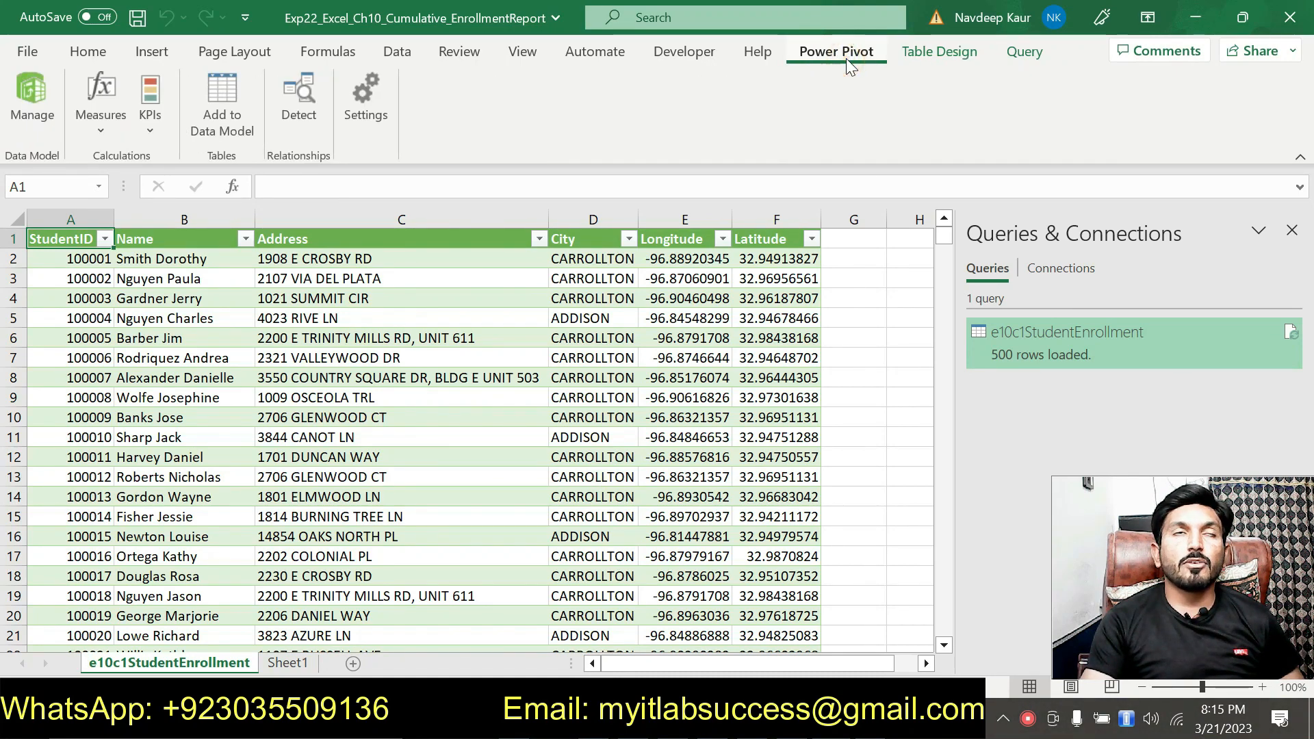
pyautogui.click(236, 129)
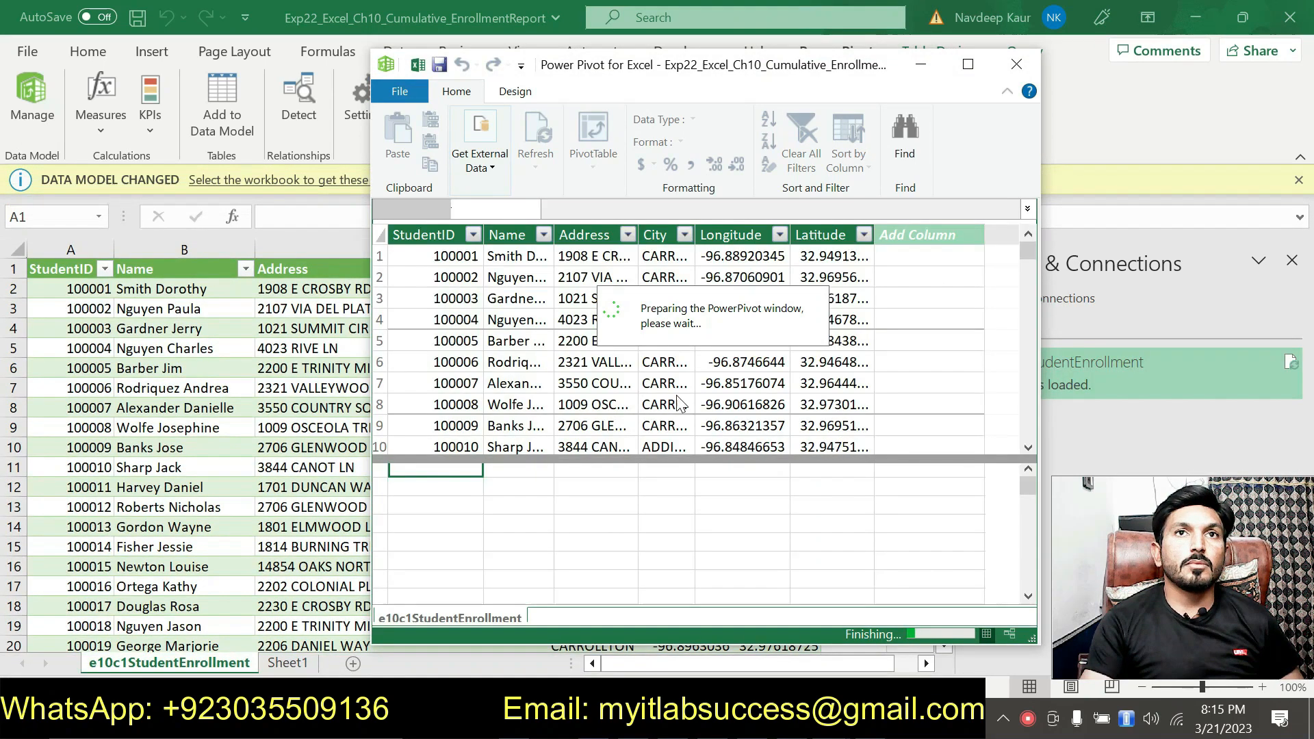
pyautogui.click(1016, 69)
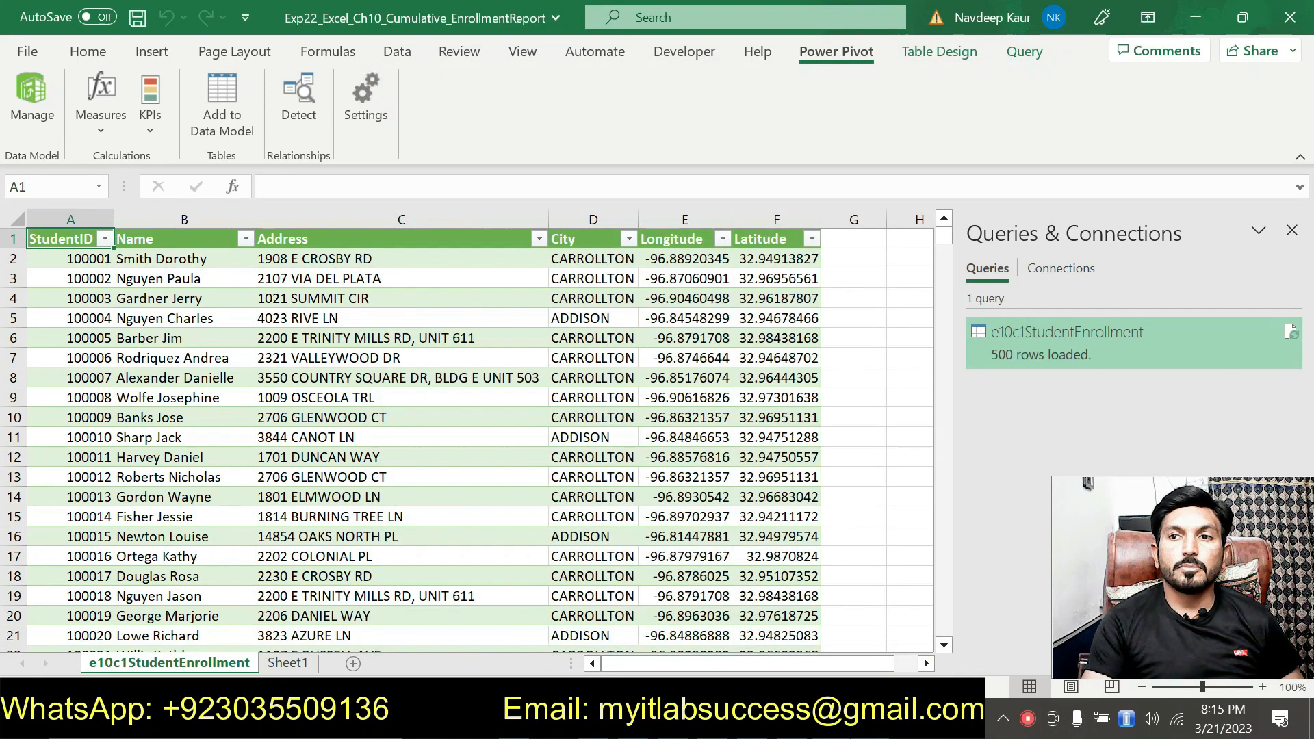
# Step: Switch to the instructions in Word and remove the green highlight from instruction 2
pyautogui.click(780, 719)
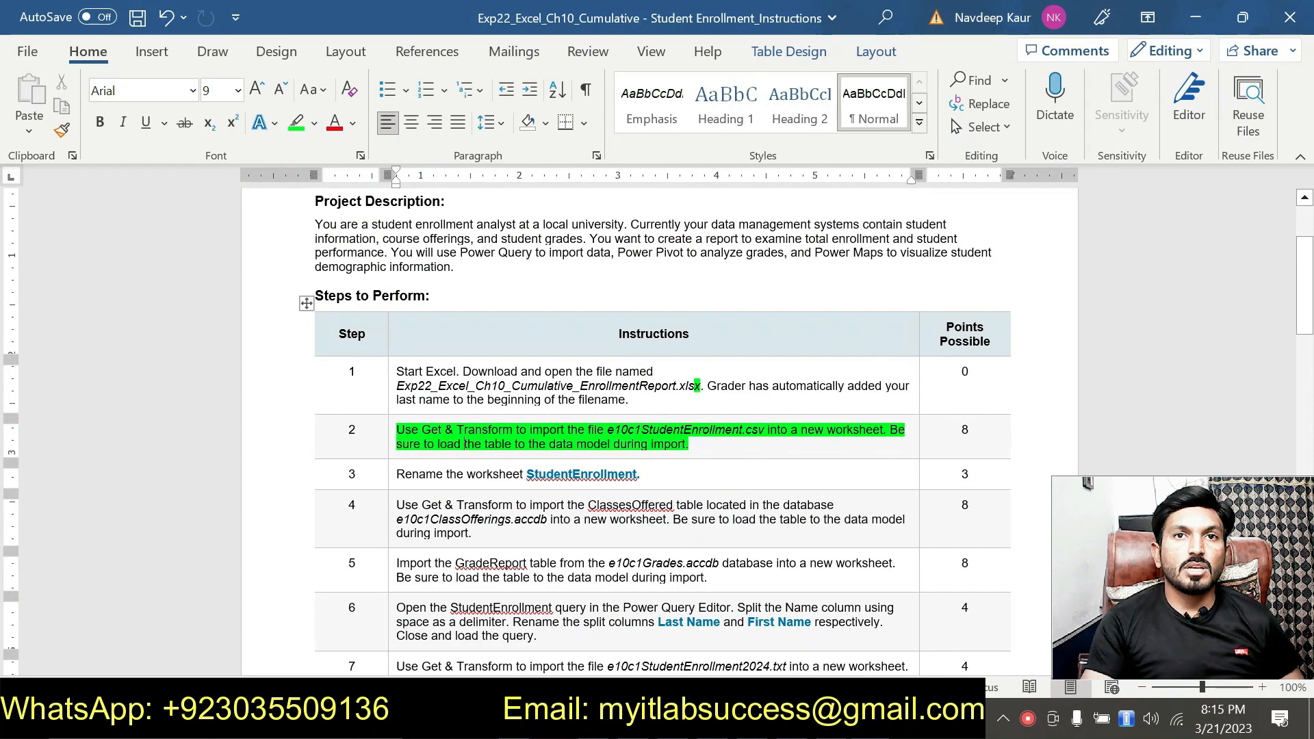
pyautogui.moveTo(689, 445); pyautogui.dragTo(397, 436)
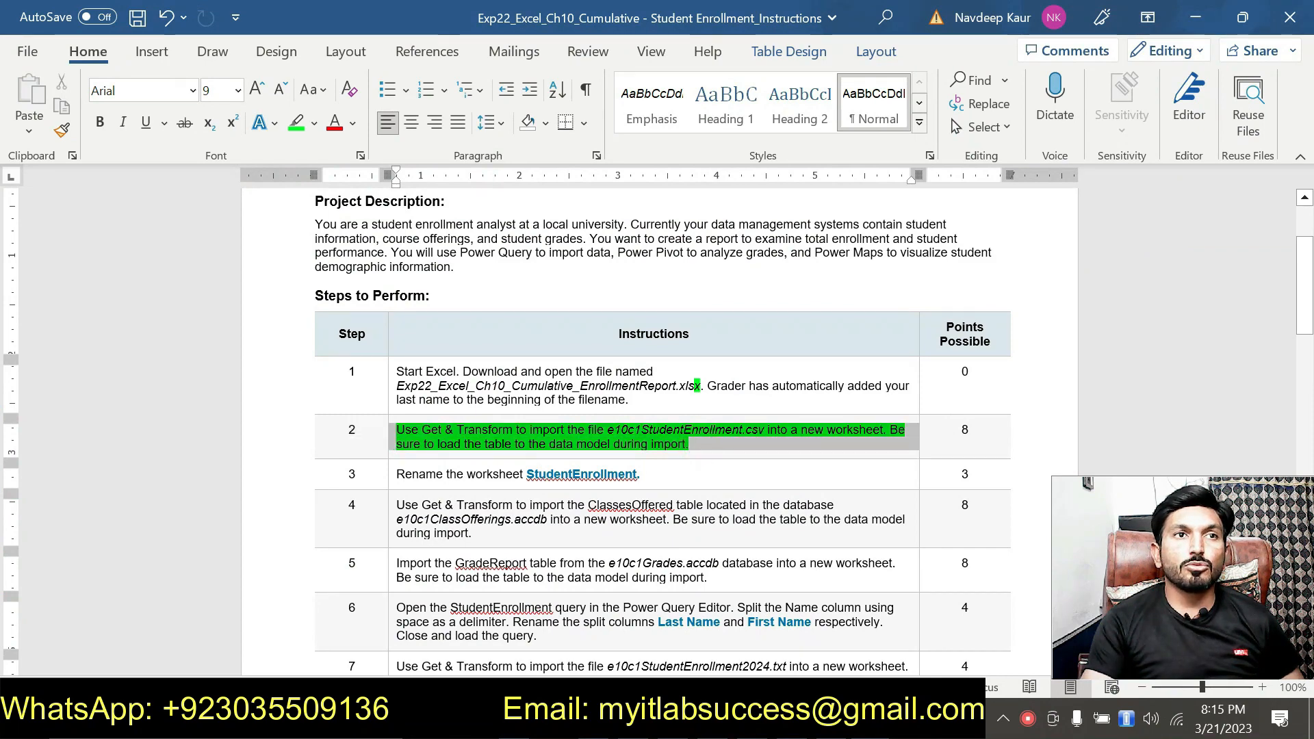
pyautogui.click(486, 403)
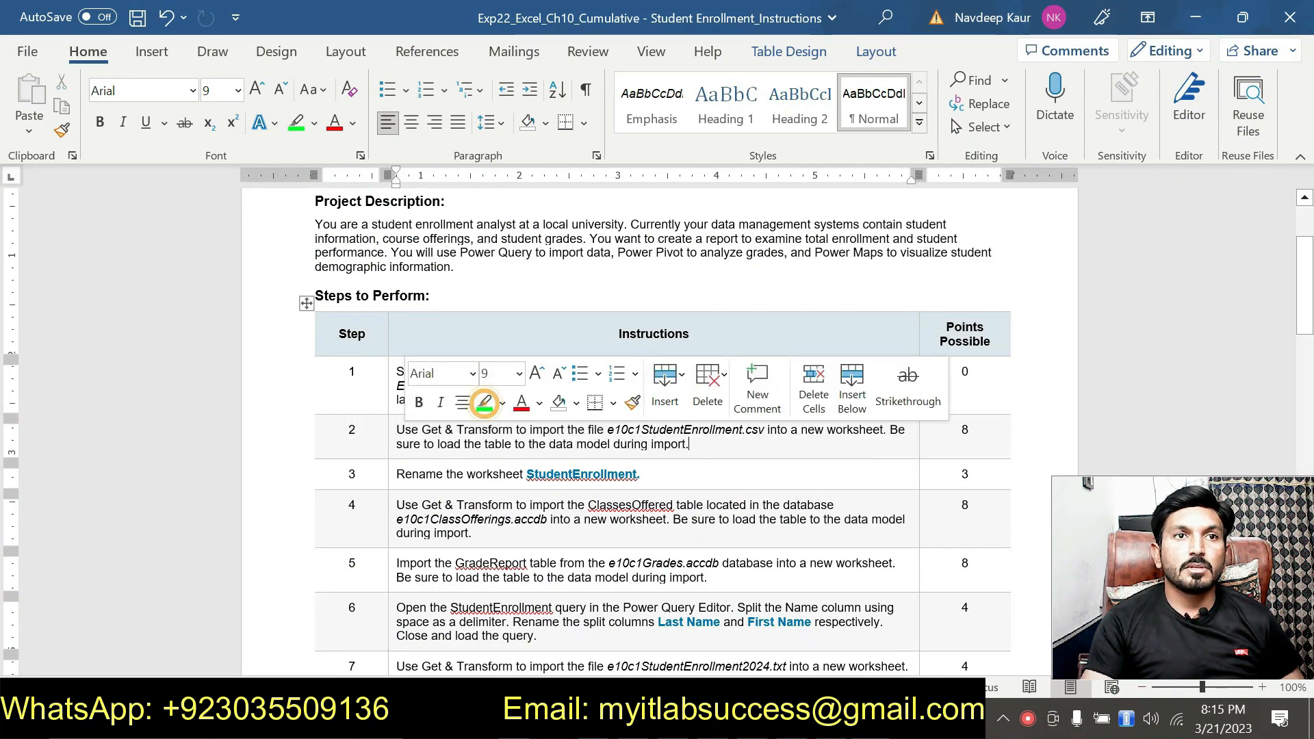
# Step: Check the required sheet name in instruction 3, switch to Excel and rename the e10c1StudentEnrollment worksheet as StudentEnrollment
pyautogui.moveTo(526, 475); pyautogui.dragTo(636, 474)
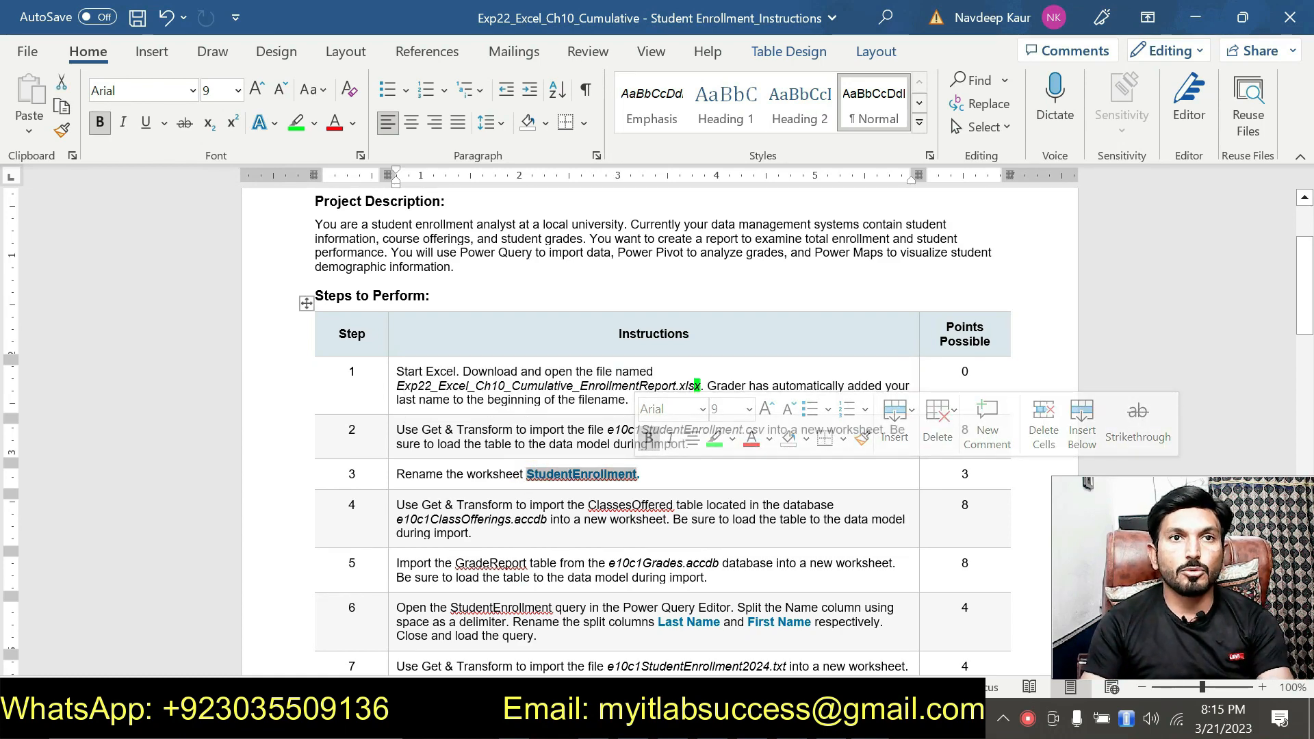
pyautogui.moveTo(830, 724)
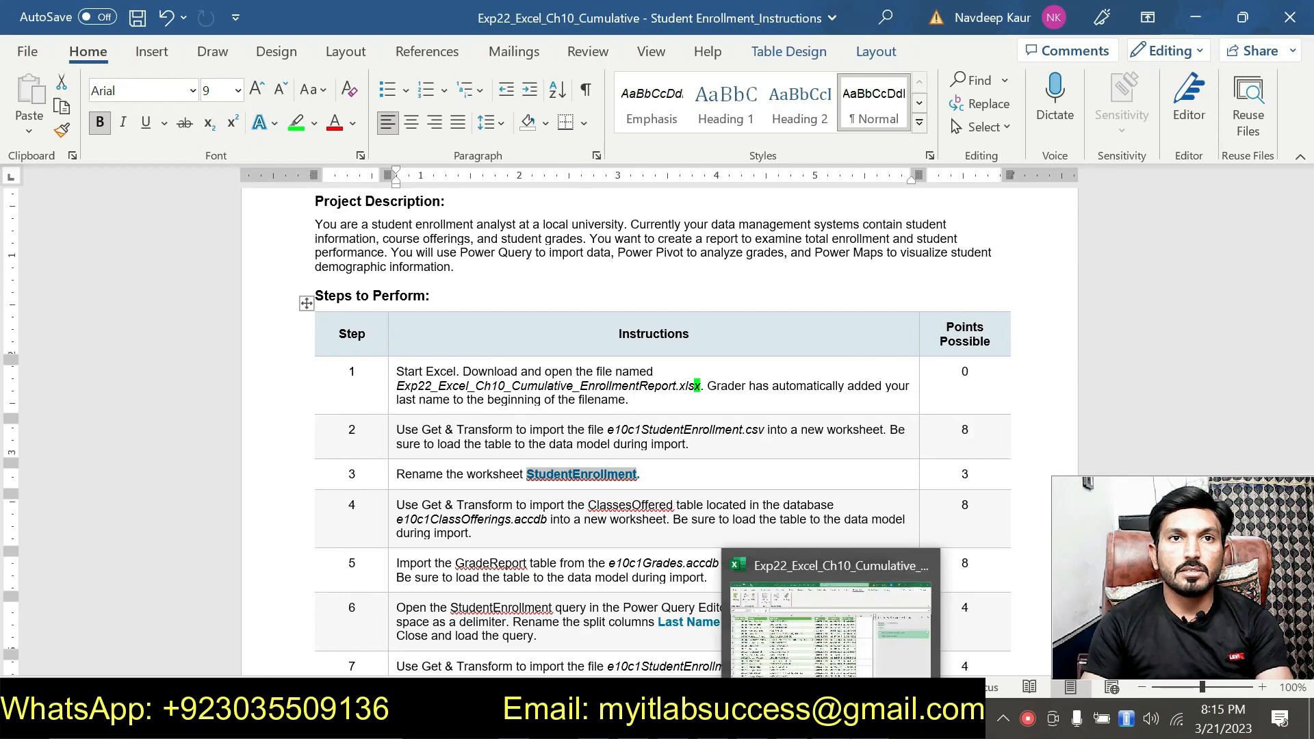
pyautogui.click(831, 616)
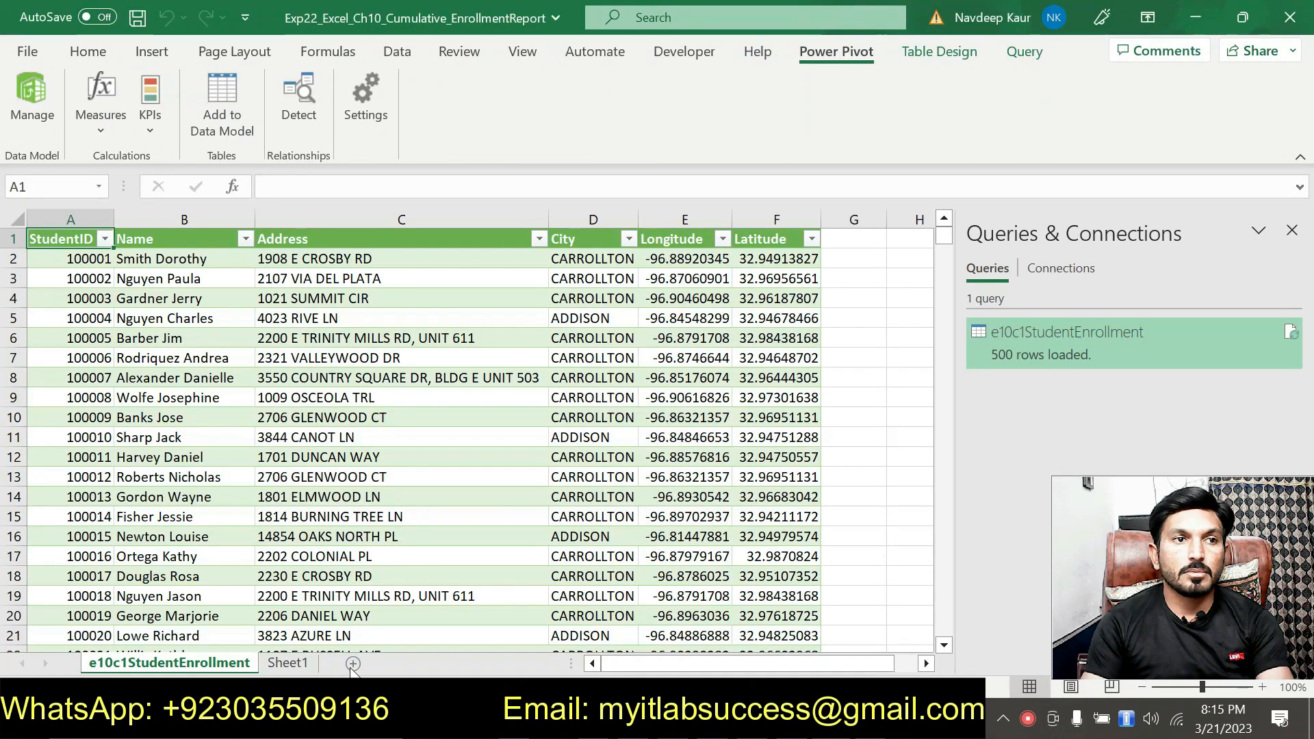
pyautogui.doubleClick(175, 662)
pyautogui.write('S')
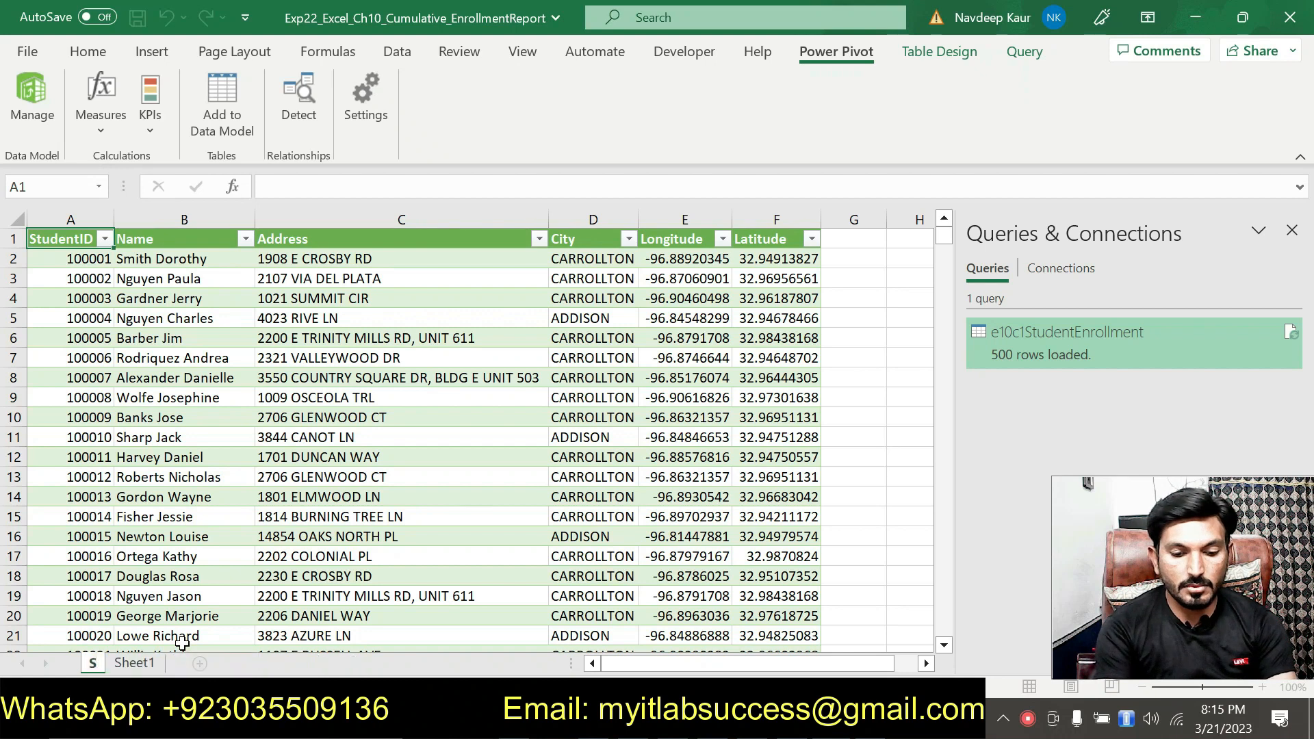
pyautogui.write('tudentEnrollment')
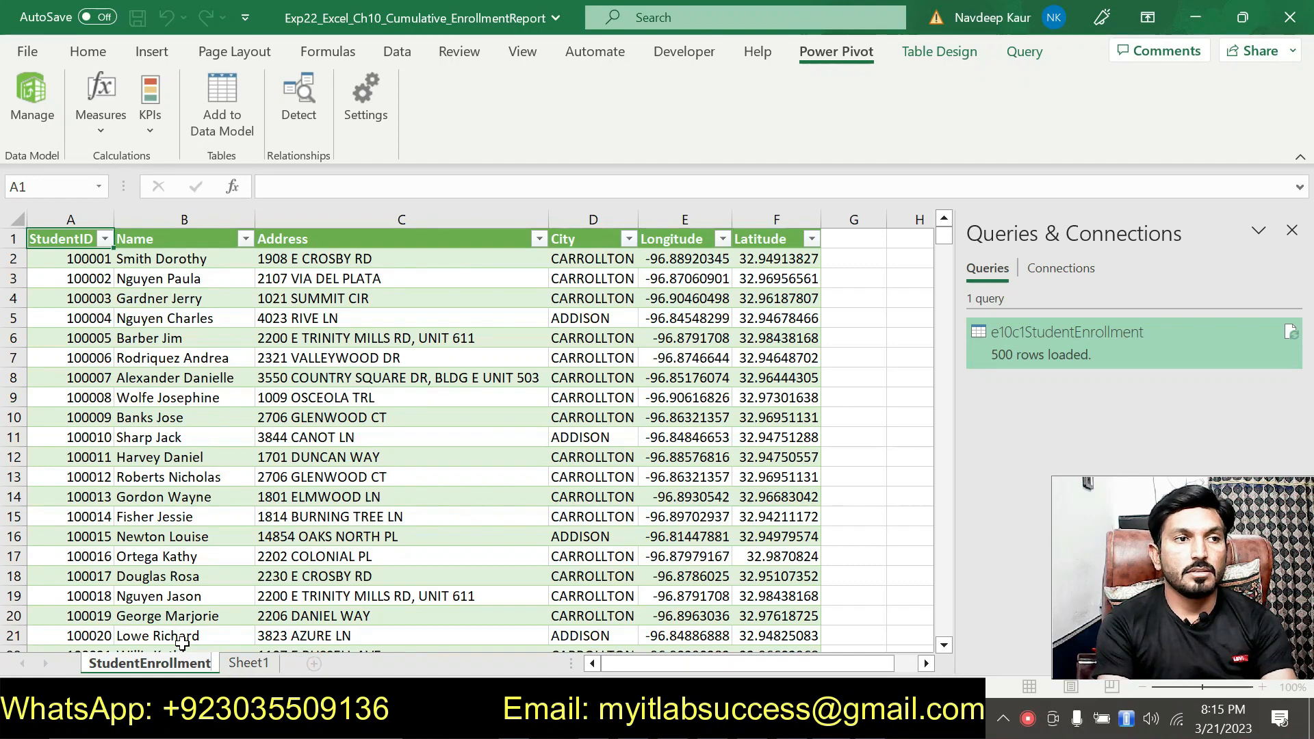
pyautogui.press('Return')
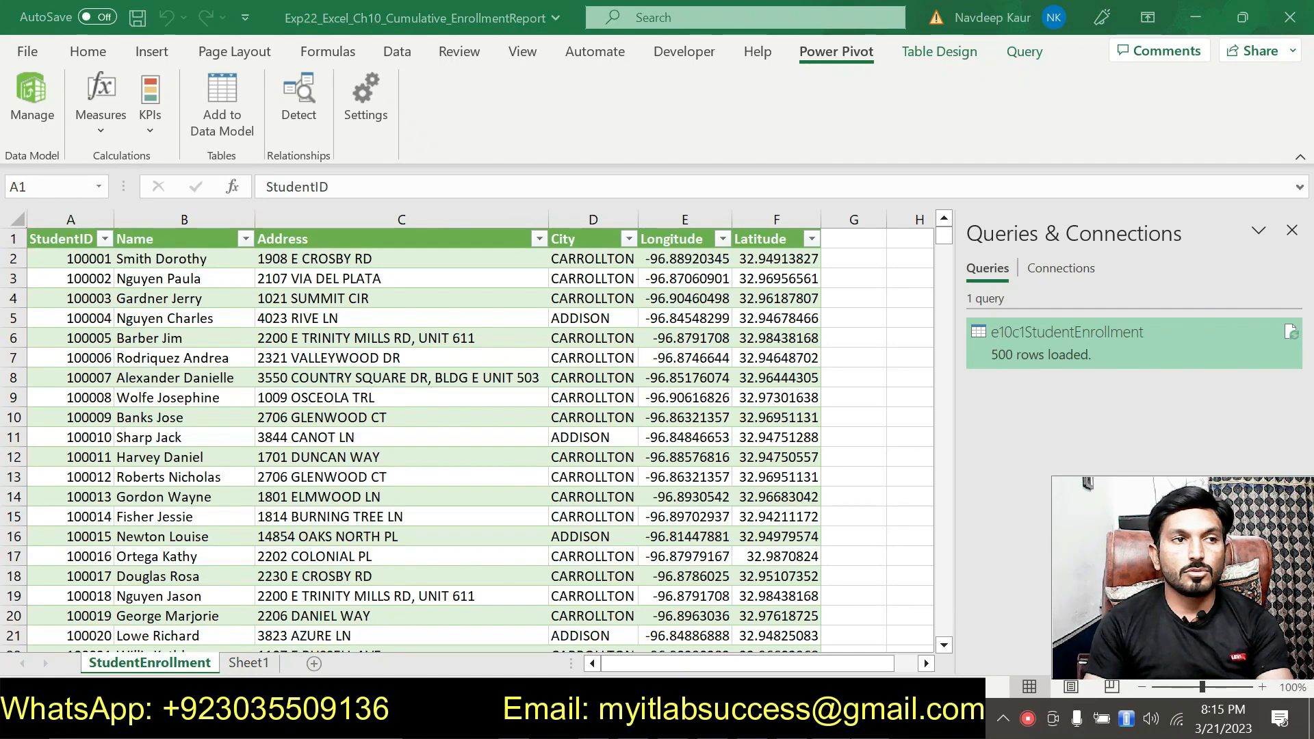
# Step: Switch to the instructions in Word and highlight instruction 4 about the ClassesOffered table in green
pyautogui.hotkey('alt', 'Tab')
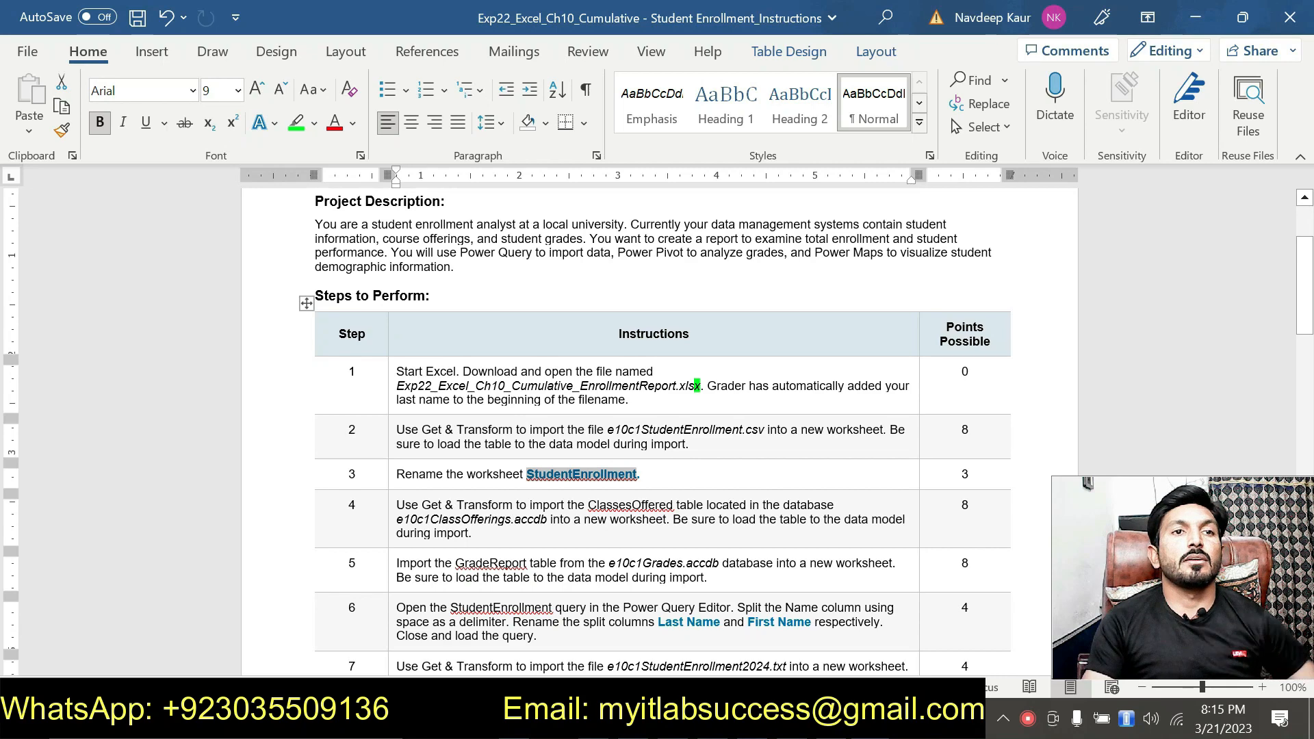
pyautogui.moveTo(469, 534); pyautogui.dragTo(397, 507)
pyautogui.click(482, 477)
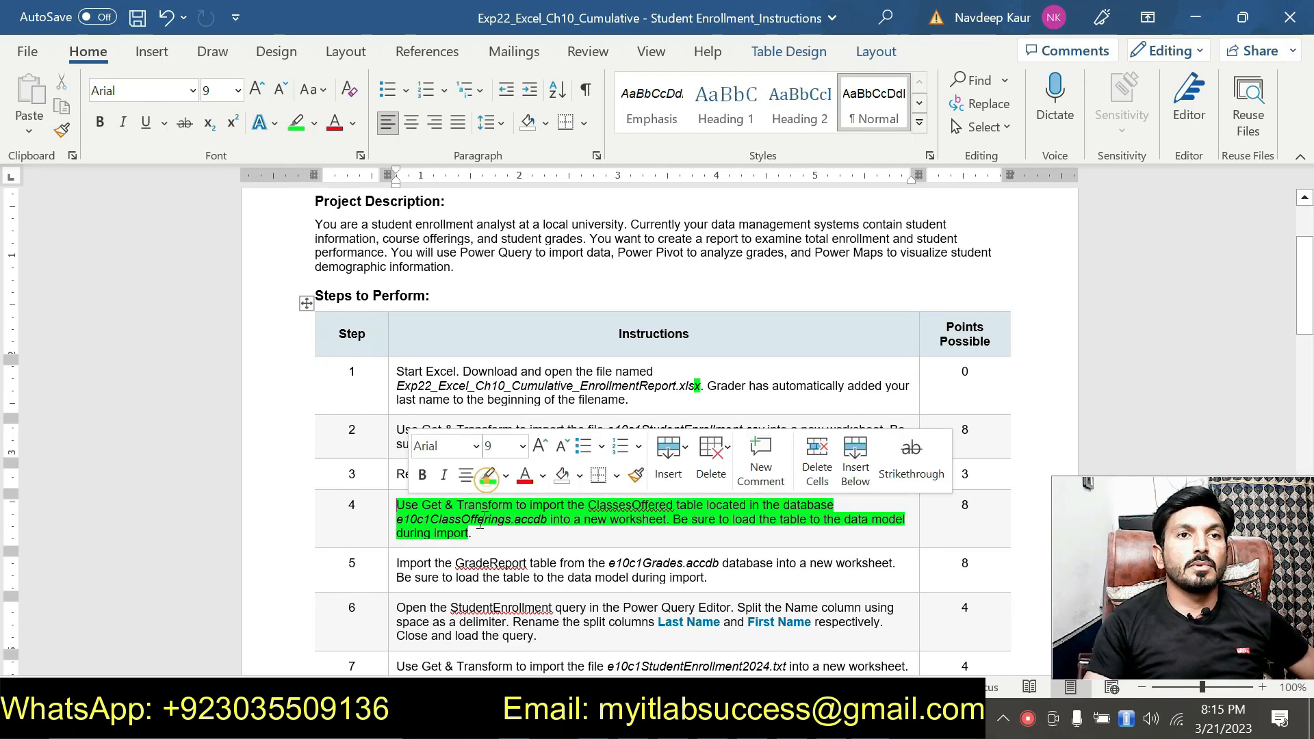
pyautogui.click(483, 521)
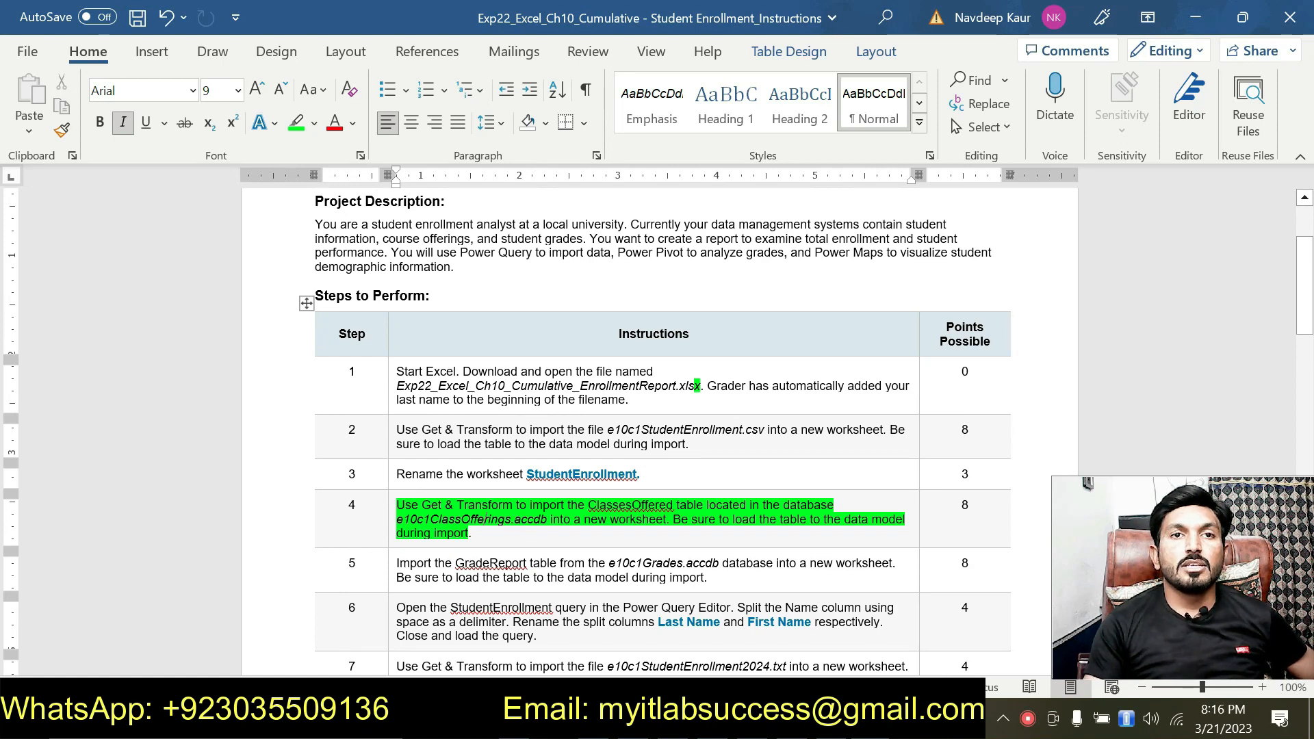
pyautogui.scroll(-2, 657, 431)
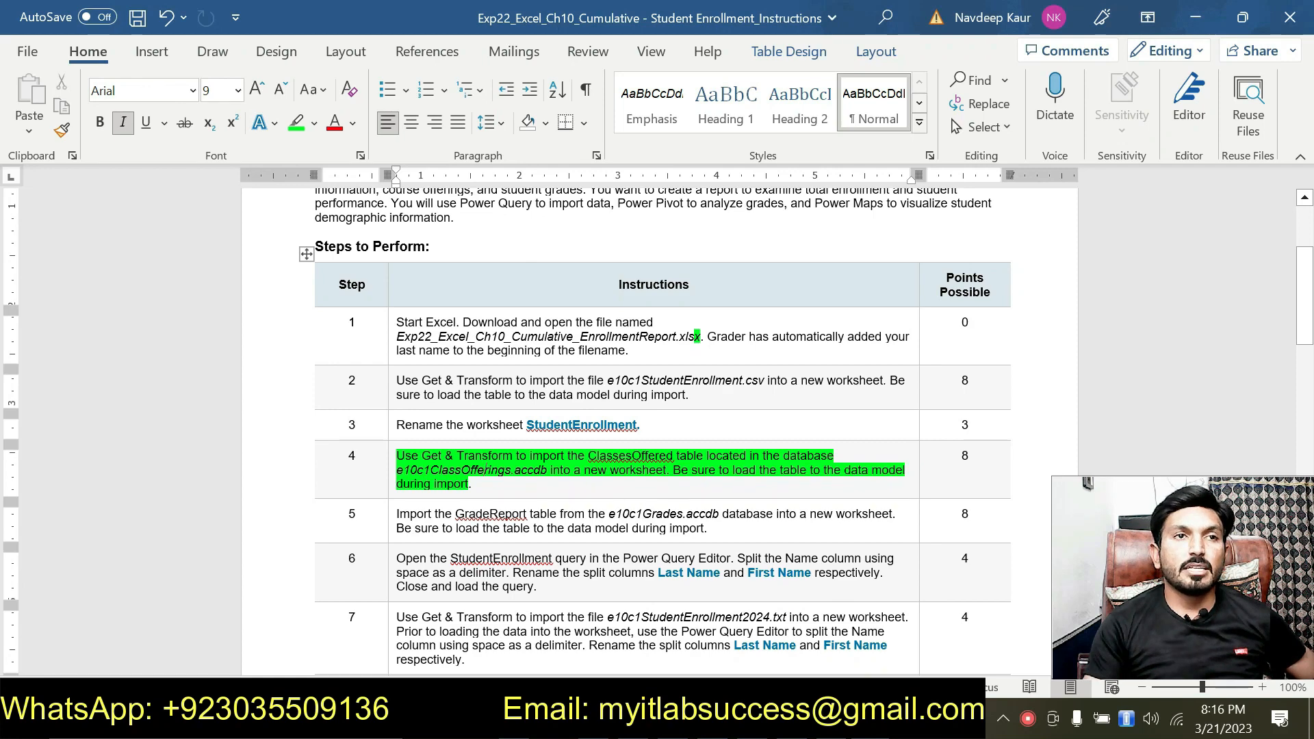
pyautogui.click(509, 490)
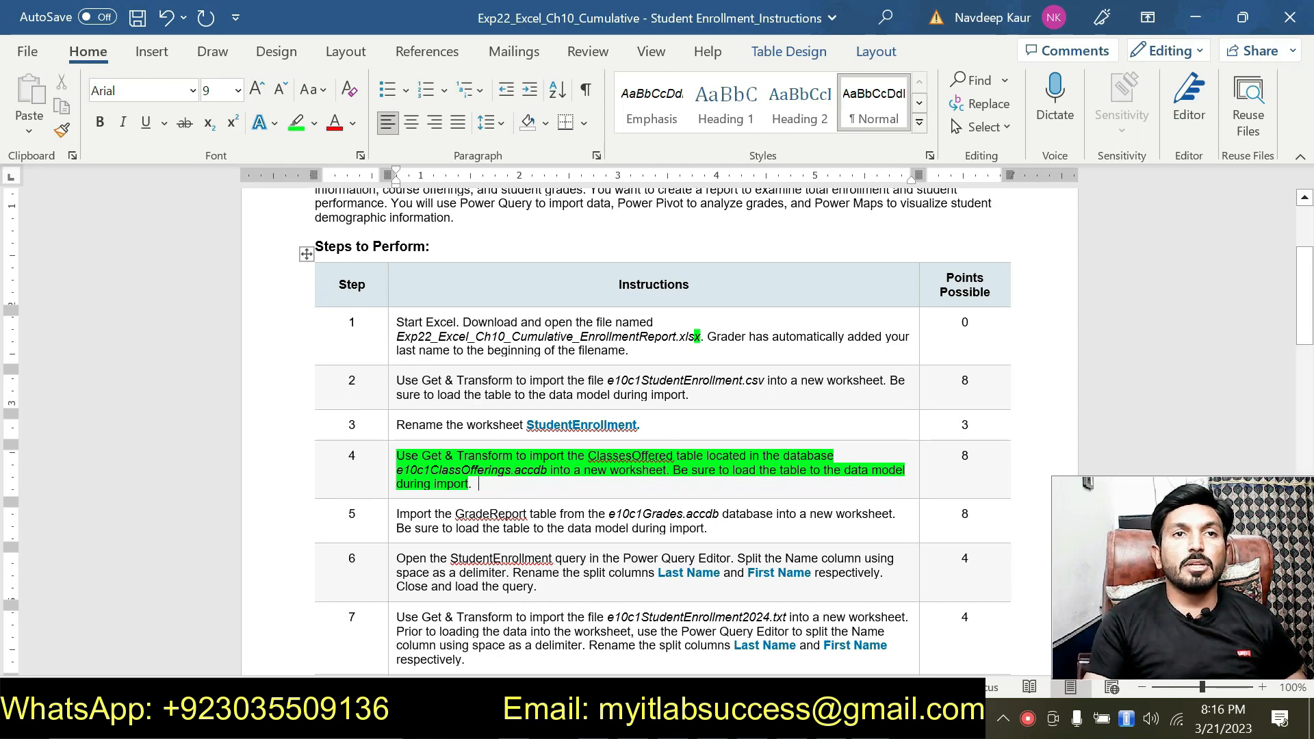
# Step: Switch to Excel and import the ClassesOffered table from the e10c1ClassOfferings Access database into a new worksheet
pyautogui.hotkey('alt', 'Tab')
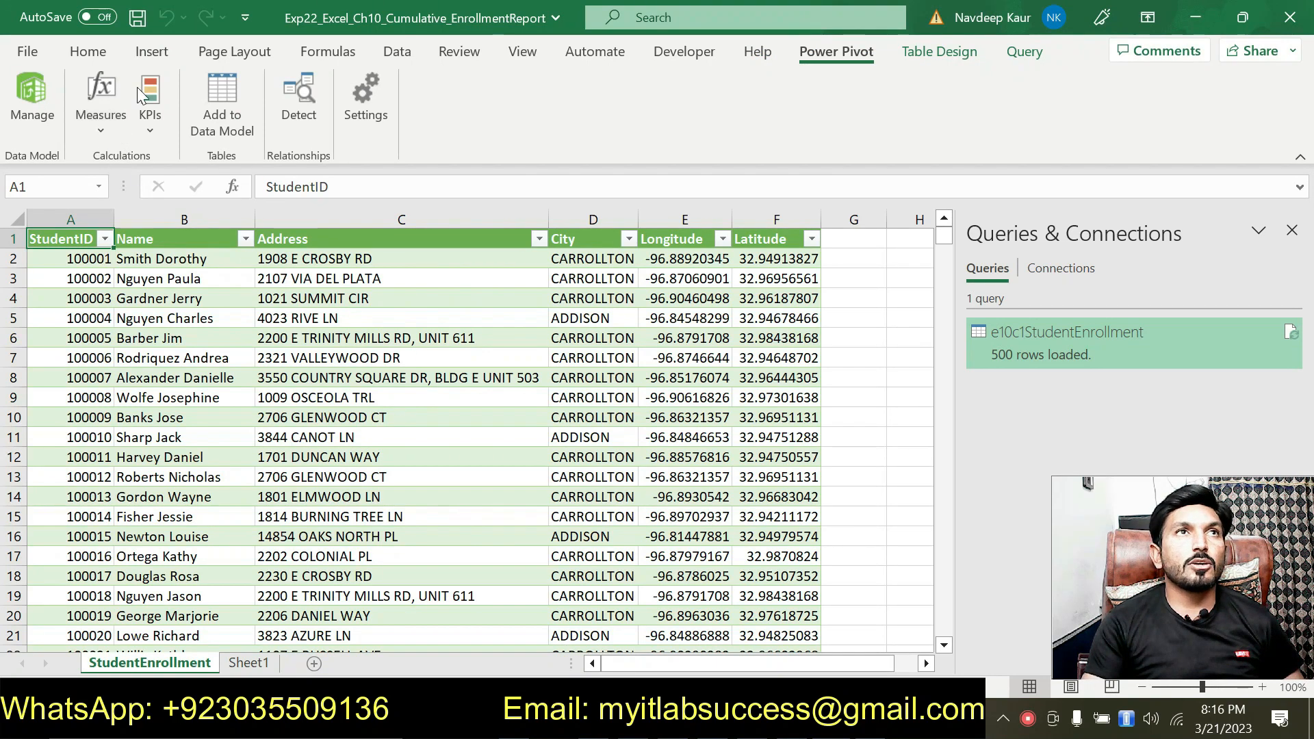
pyautogui.click(398, 52)
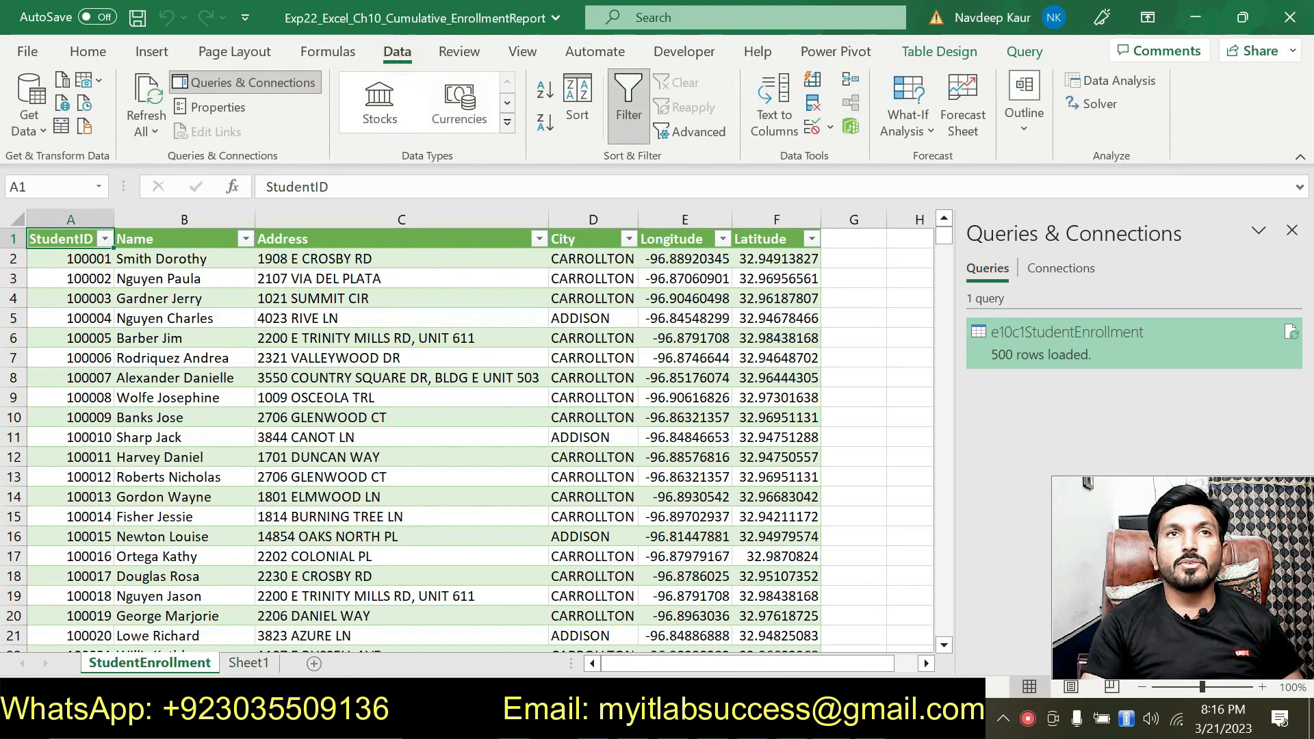
pyautogui.click(40, 131)
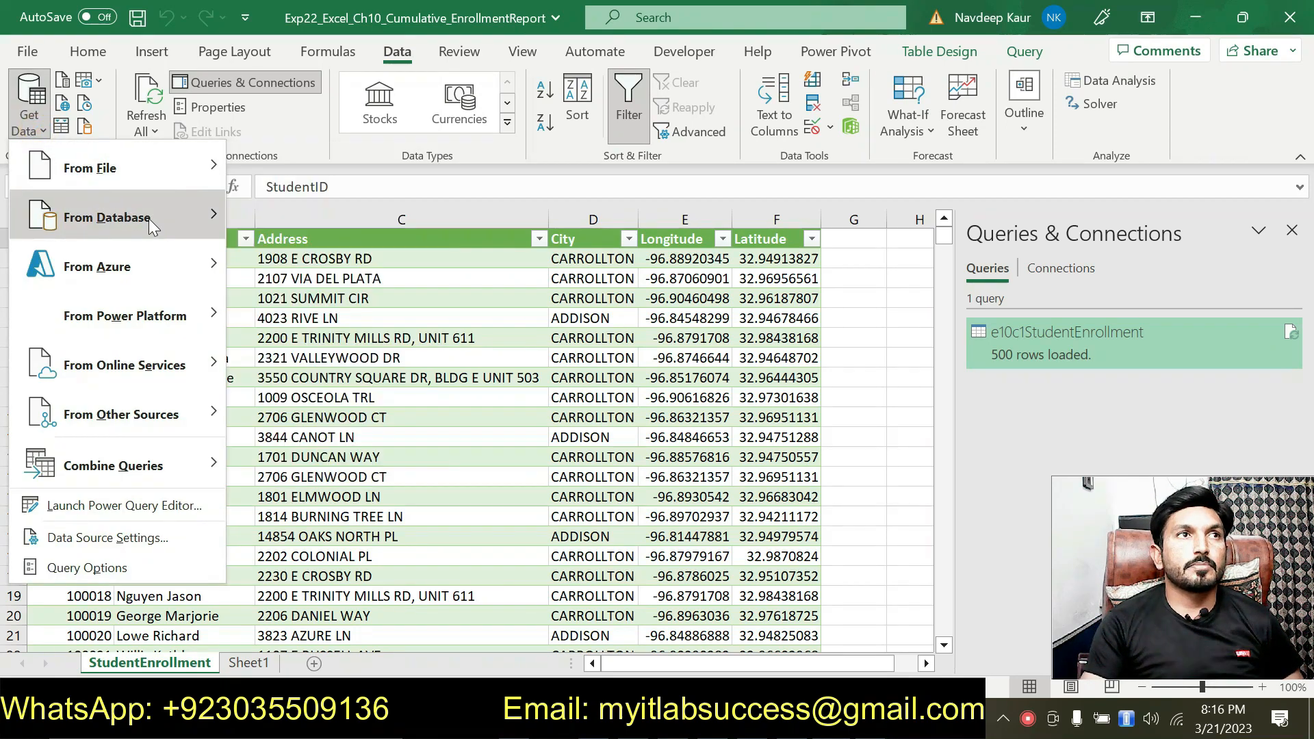
pyautogui.moveTo(147, 219)
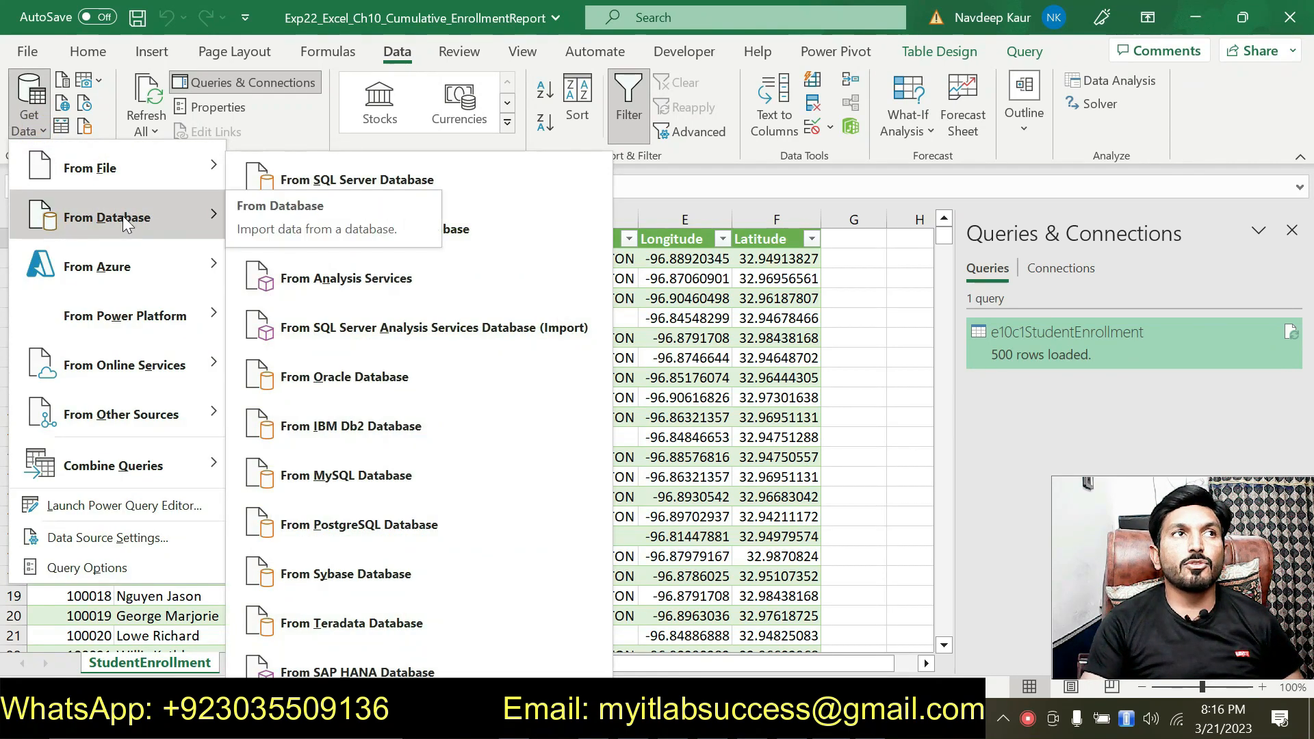
pyautogui.click(480, 230)
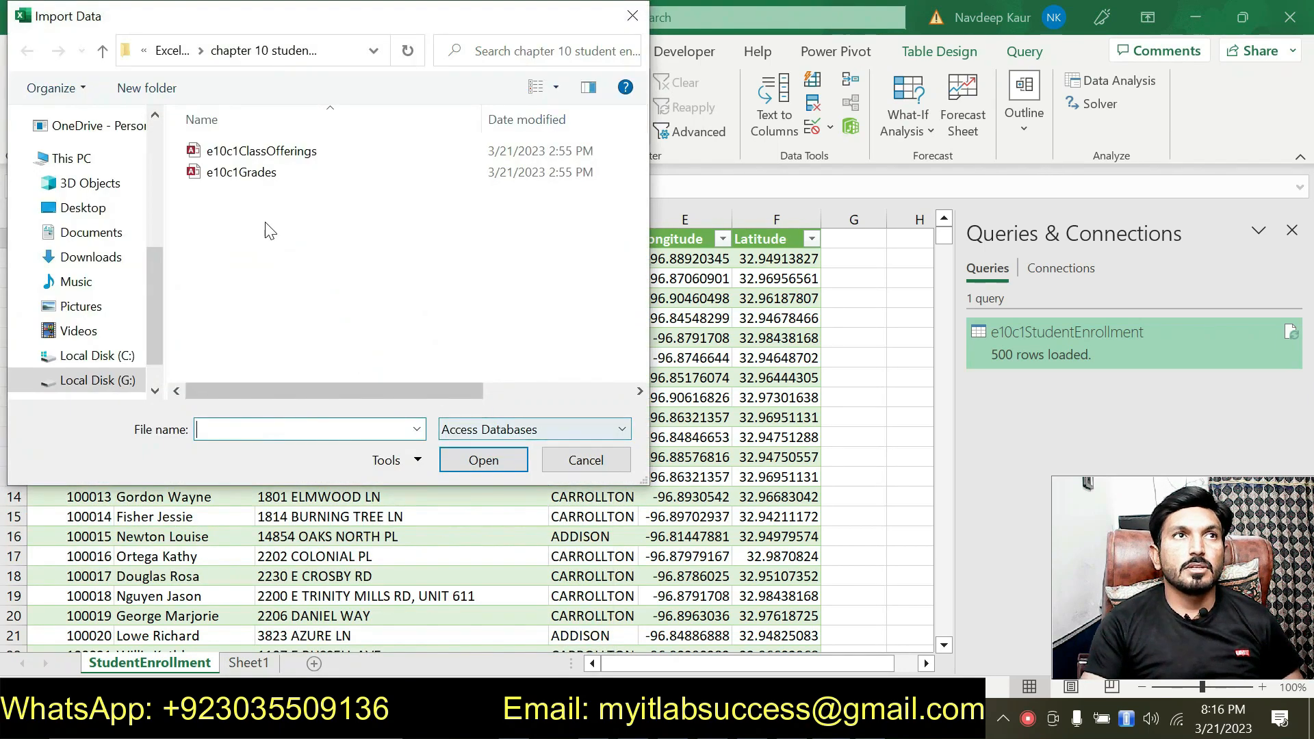
pyautogui.click(266, 152)
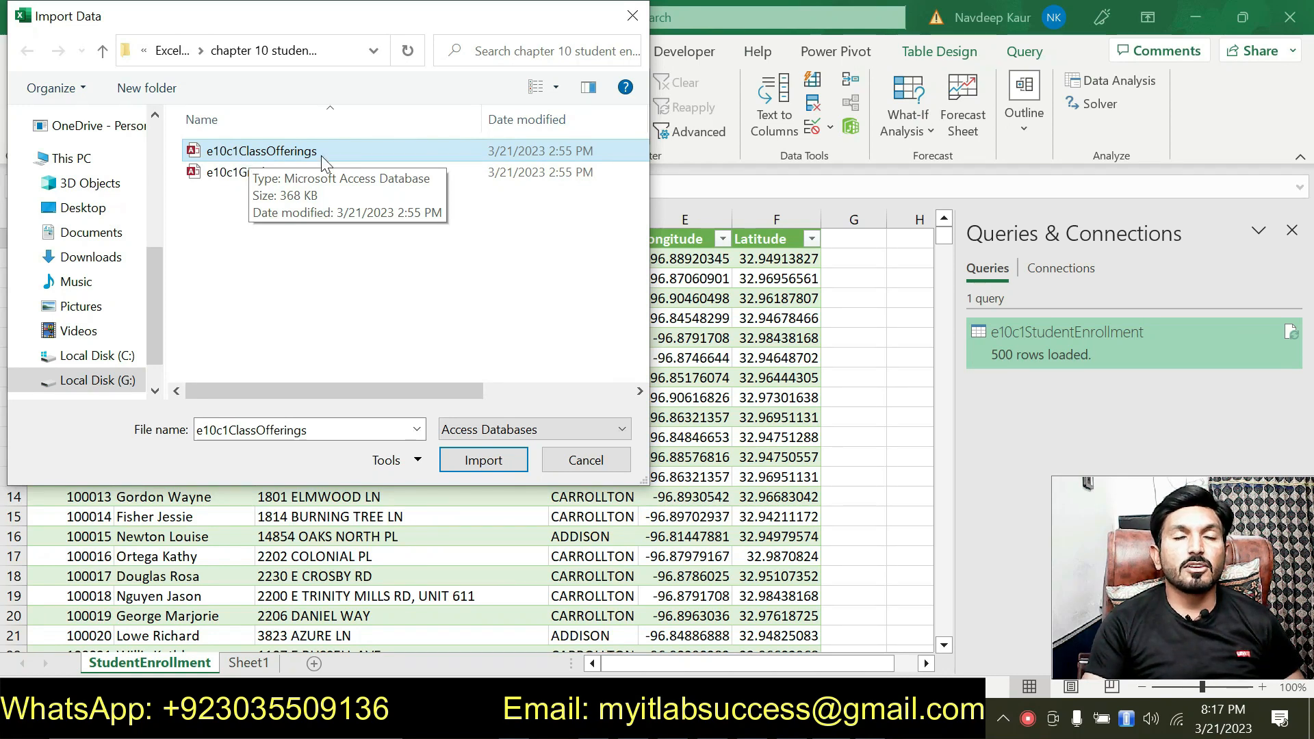
pyautogui.click(490, 464)
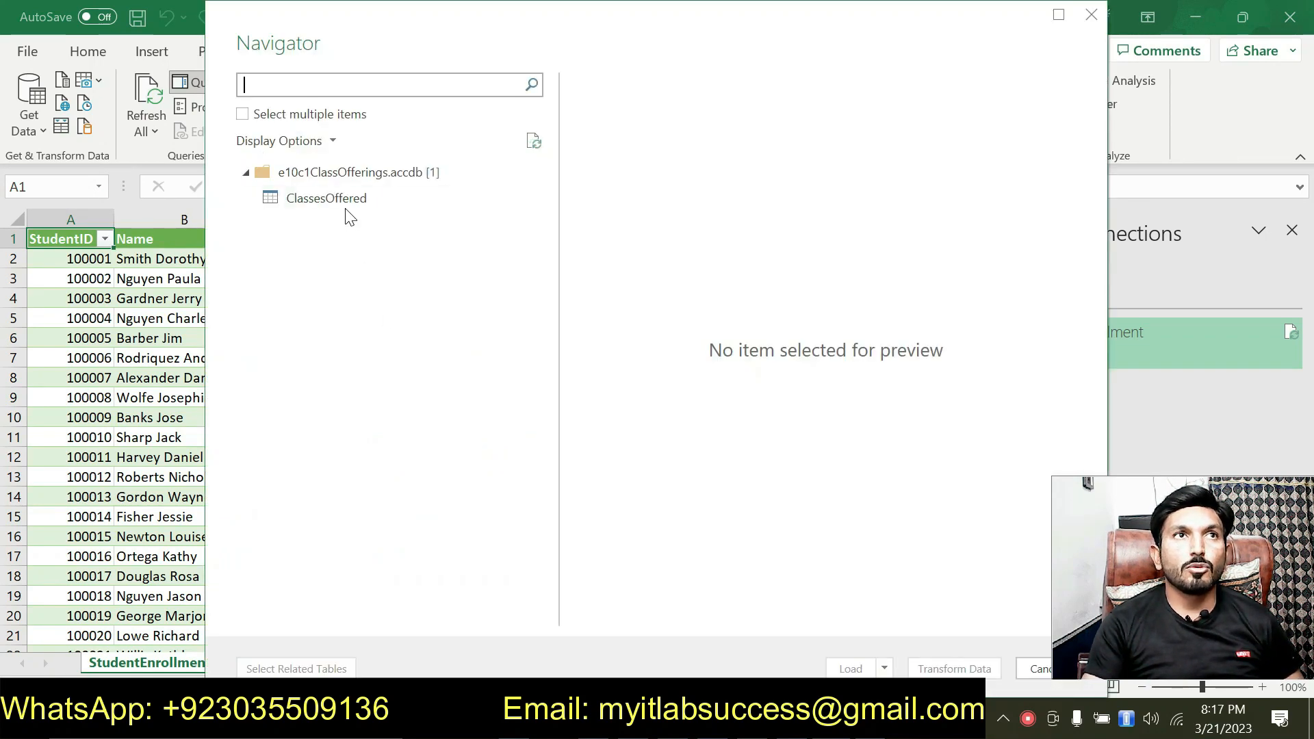
pyautogui.click(345, 202)
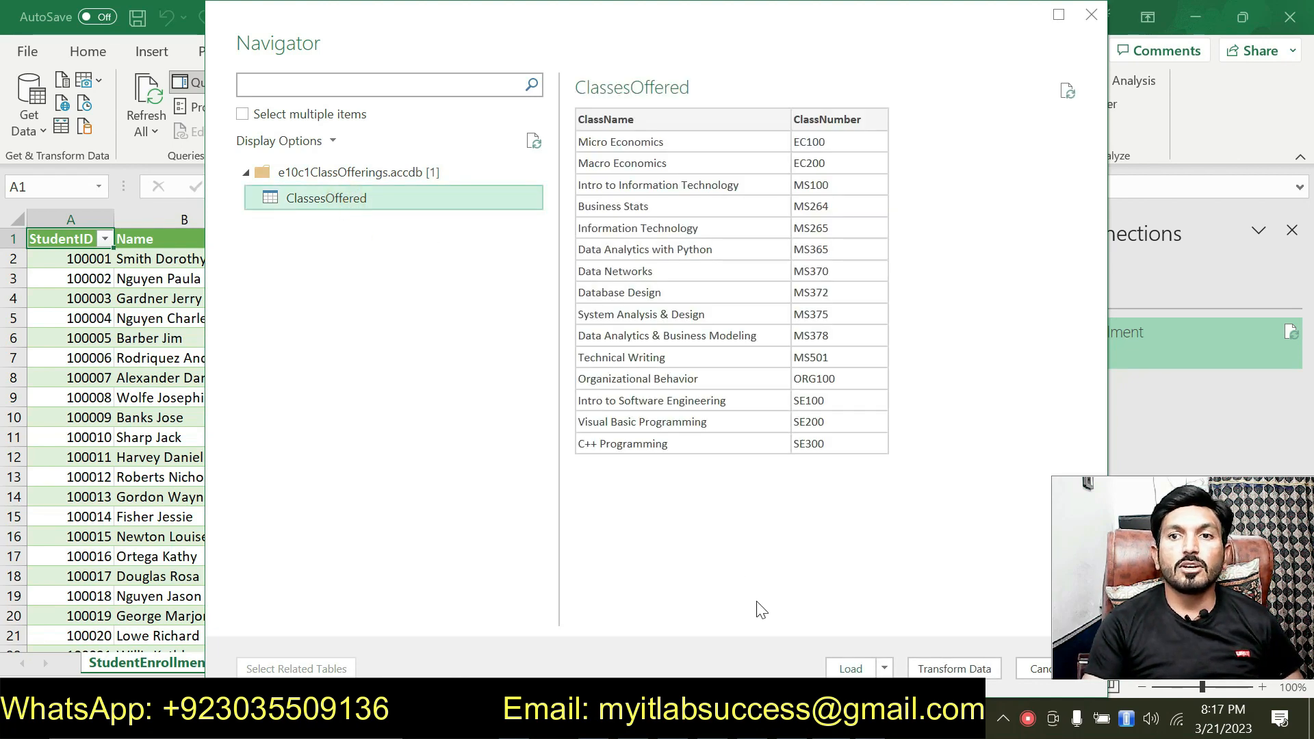
pyautogui.click(847, 669)
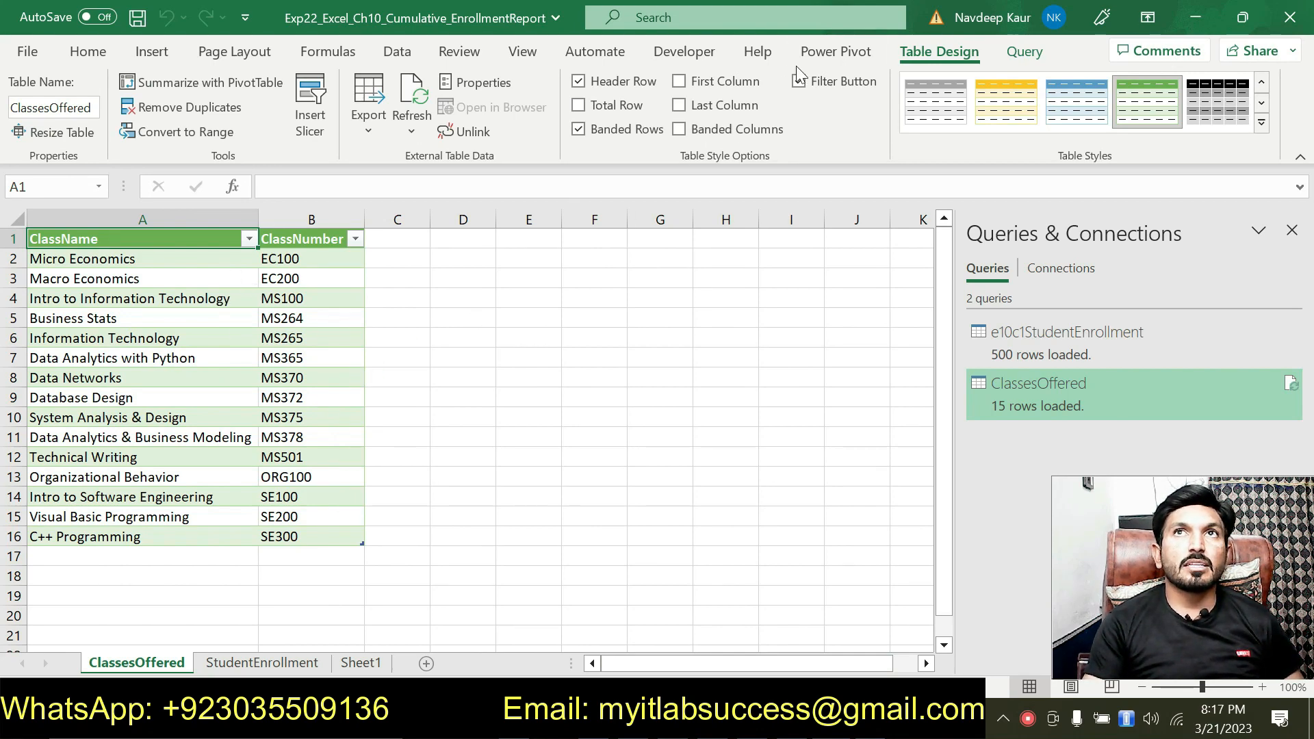
# Step: Add the ClassesOffered table to the data model and close the Power Pivot window
pyautogui.click(836, 52)
pyautogui.click(236, 114)
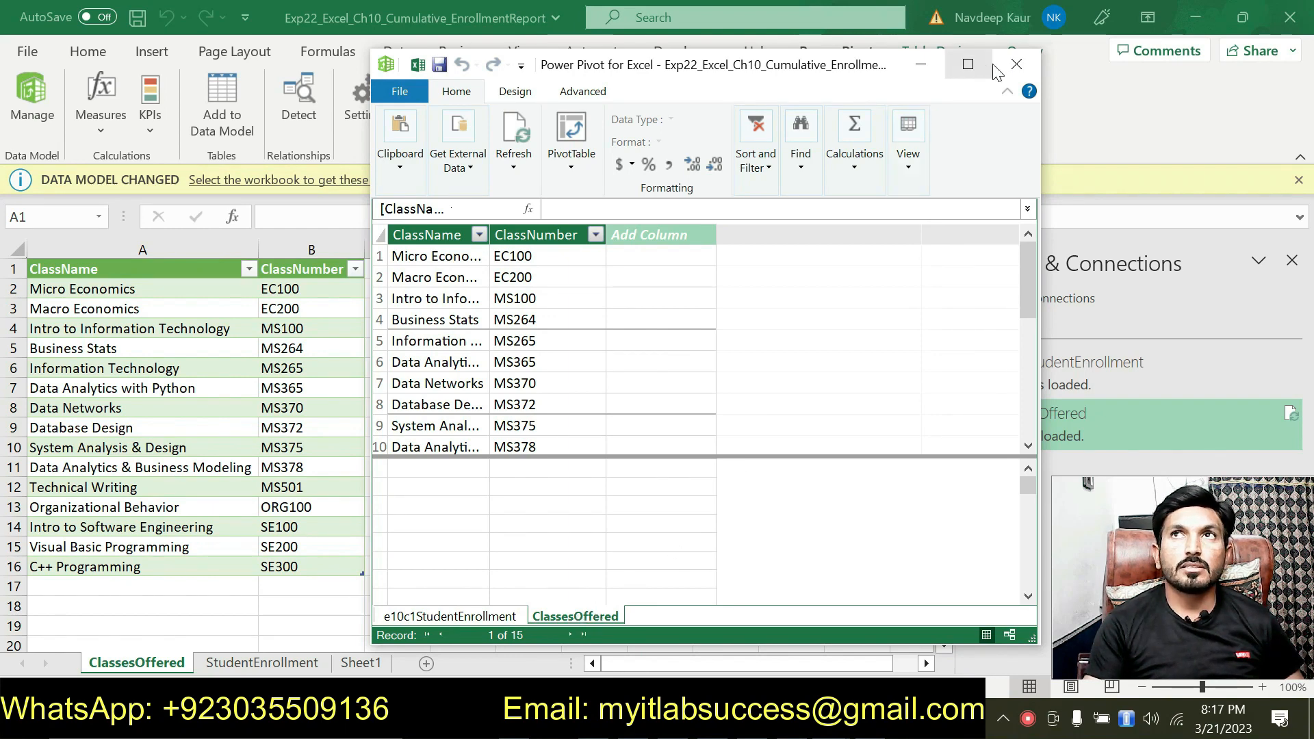
pyautogui.click(1015, 66)
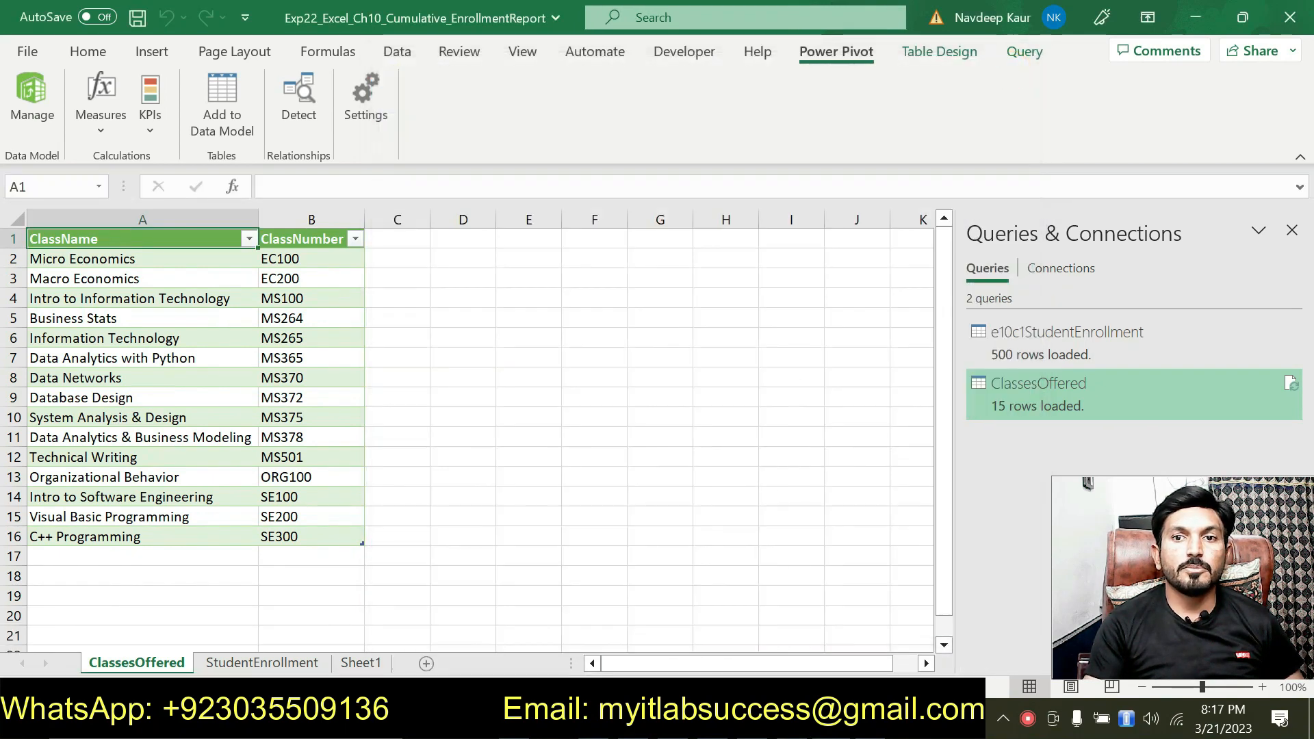
# Step: Switch to the Word instructions, remove the green highlight from instruction 4 and highlight instruction 5 in green
pyautogui.hotkey('alt', 'Tab')
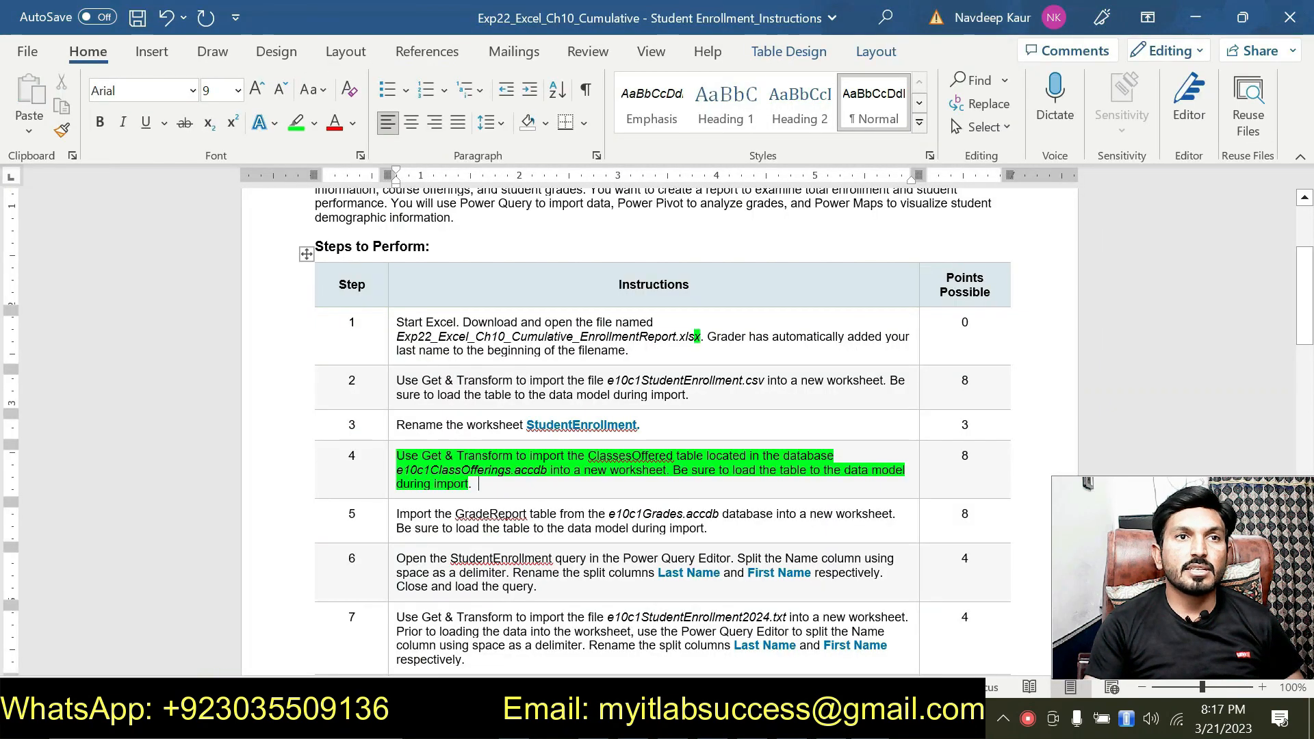
pyautogui.moveTo(479, 484); pyautogui.dragTo(397, 457)
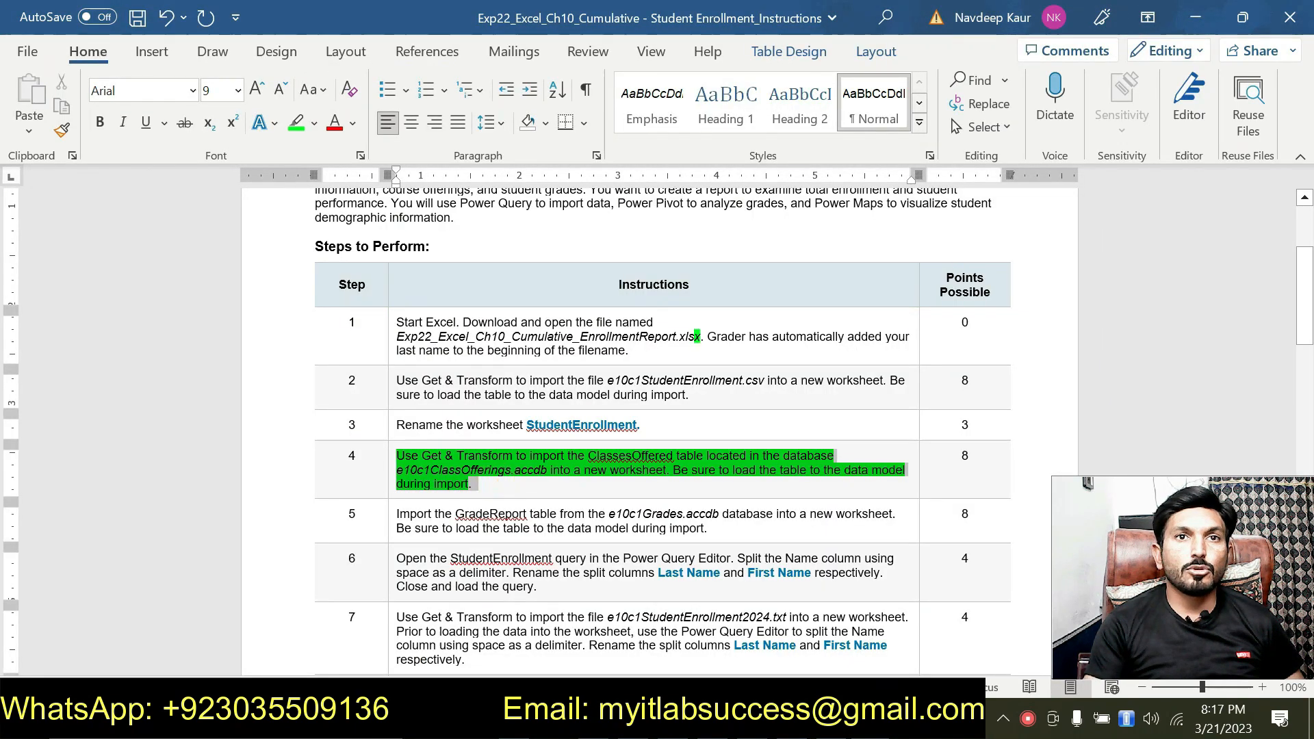
pyautogui.click(485, 423)
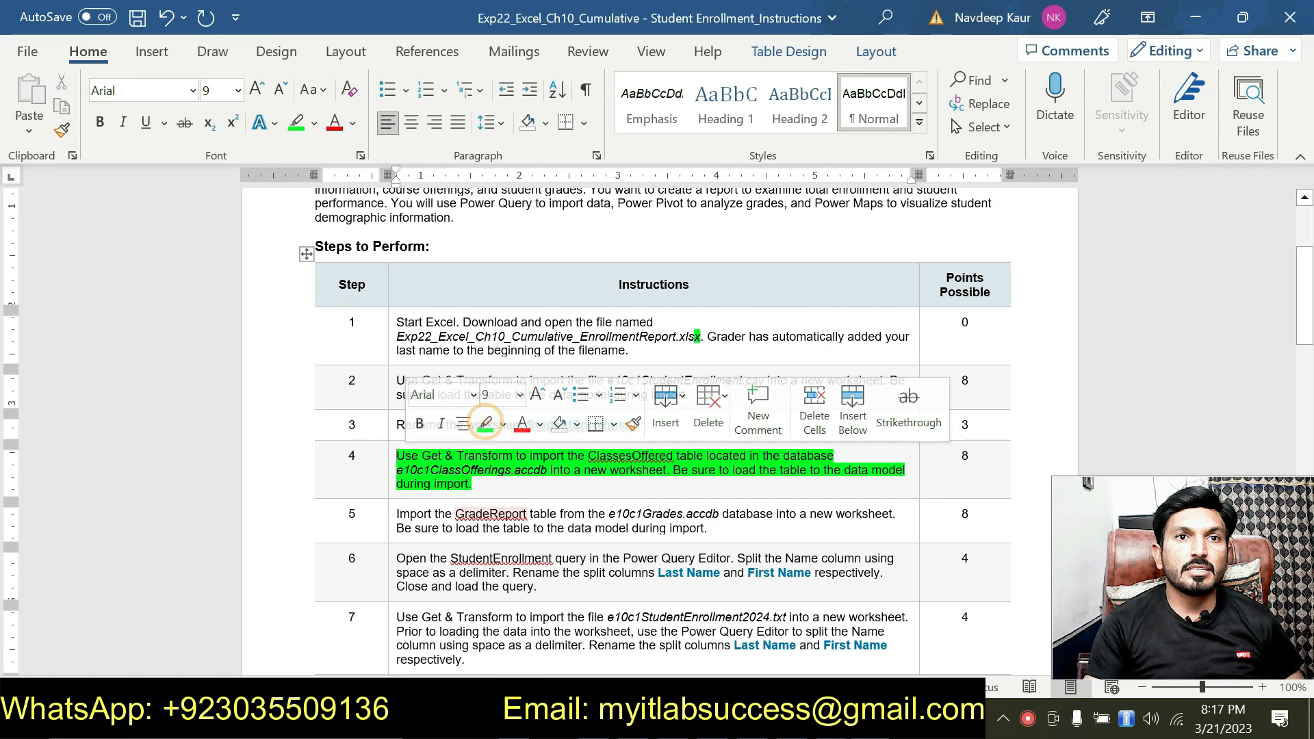
pyautogui.scroll(-1, 481, 438)
pyautogui.moveTo(475, 435); pyautogui.dragTo(396, 408)
pyautogui.click(473, 368)
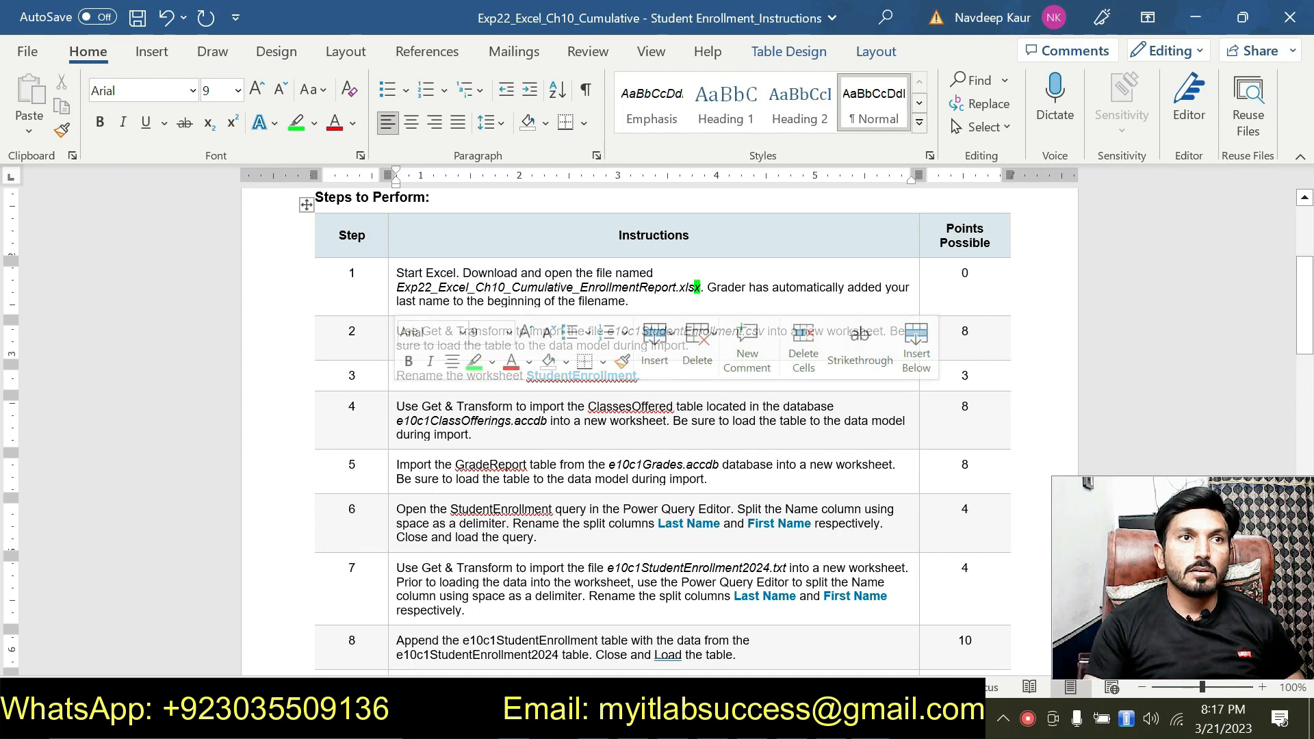
pyautogui.moveTo(397, 465); pyautogui.dragTo(708, 480)
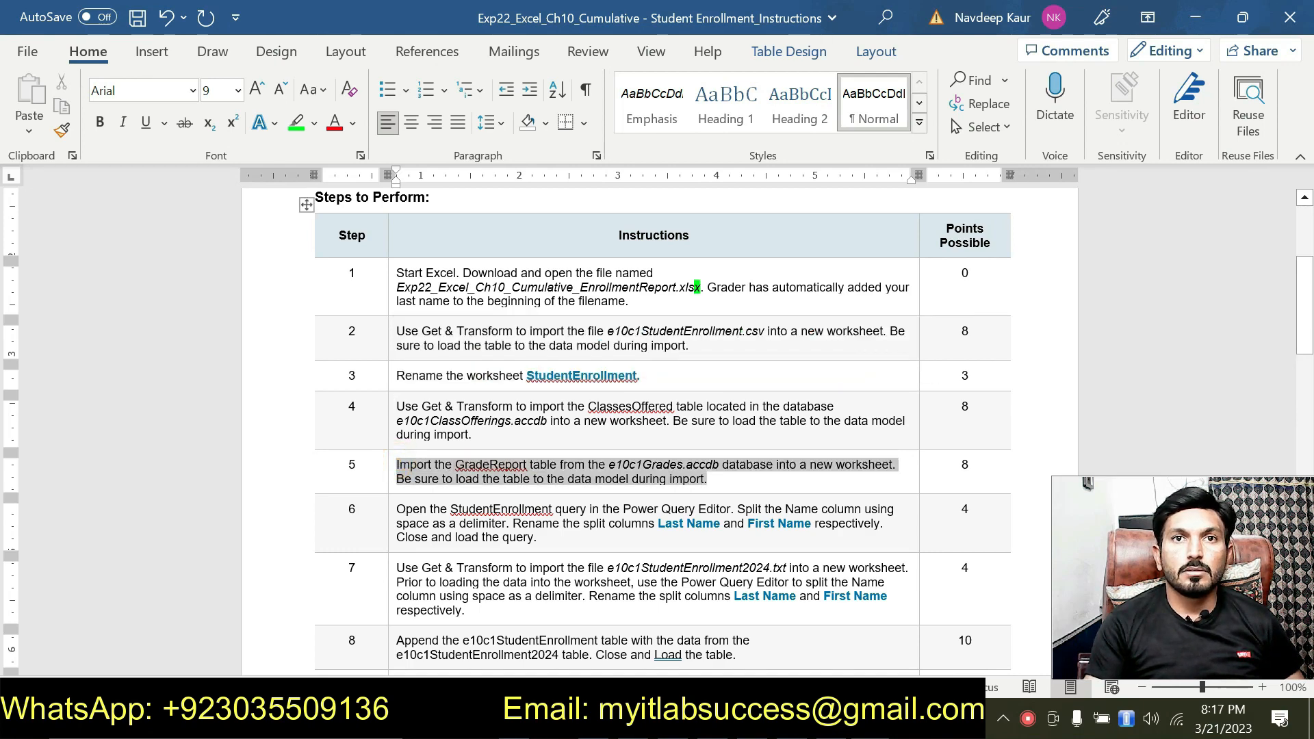
pyautogui.click(798, 444)
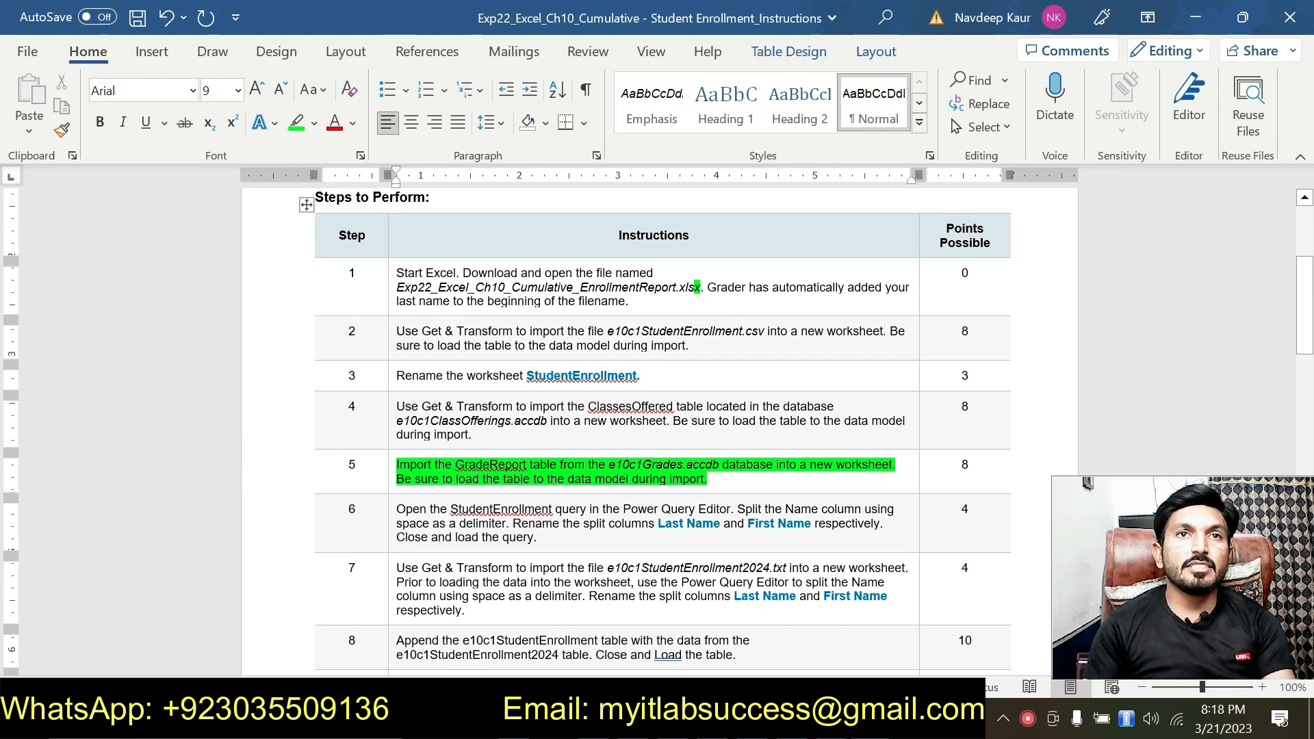
# Step: Switch to Excel and import the GradeReport table from the e10c1Grades Access database into a new worksheet
pyautogui.click(691, 719)
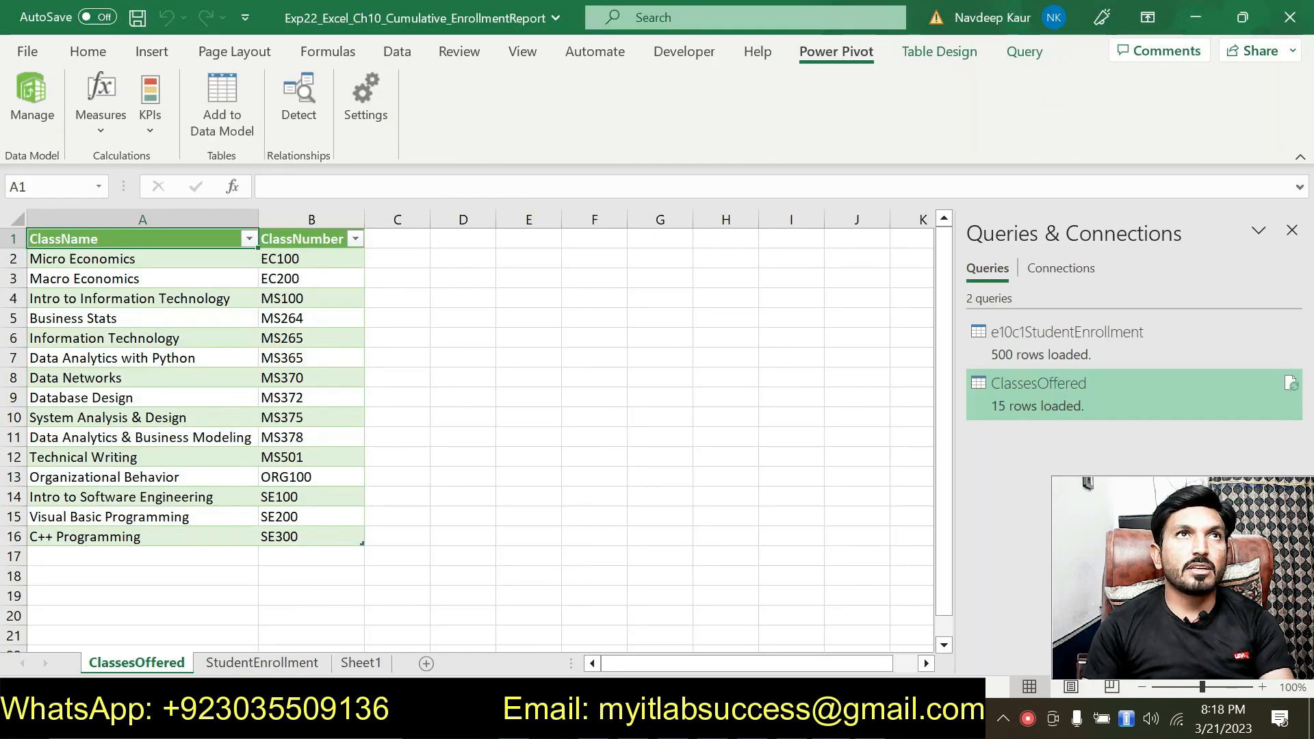
pyautogui.click(402, 52)
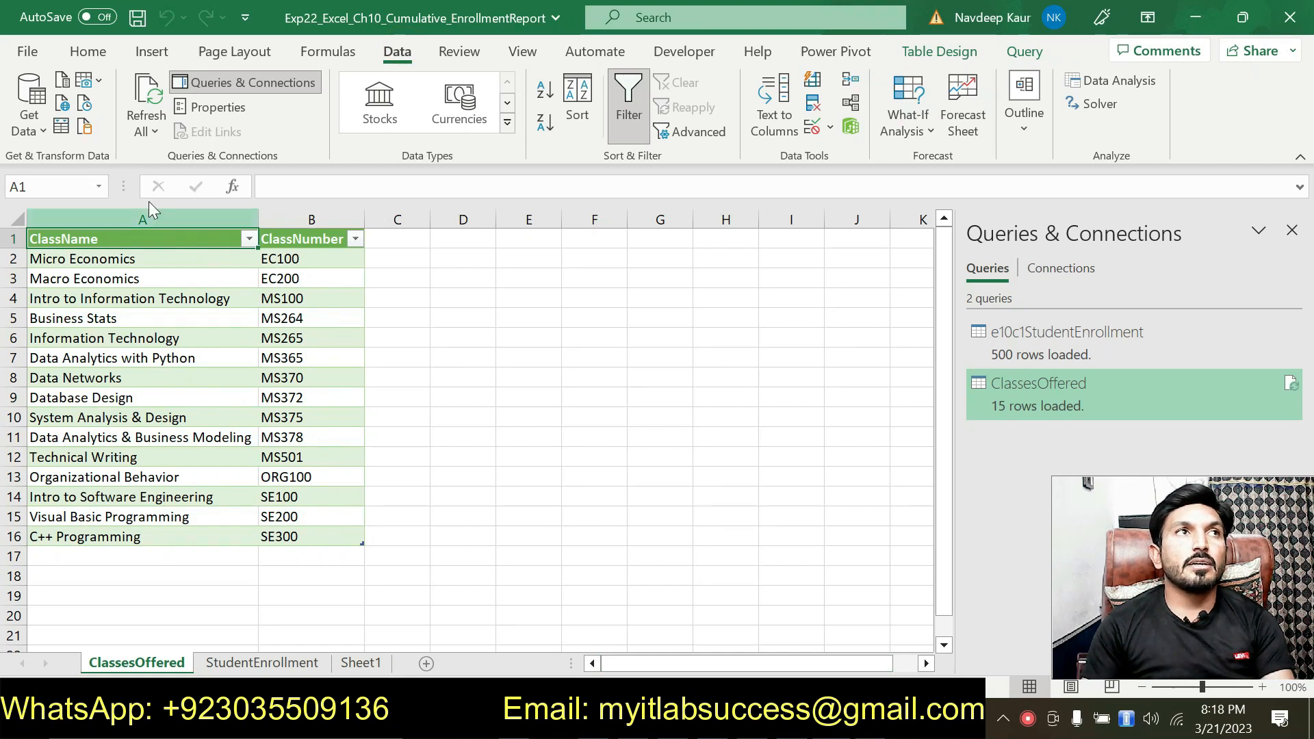
pyautogui.click(33, 117)
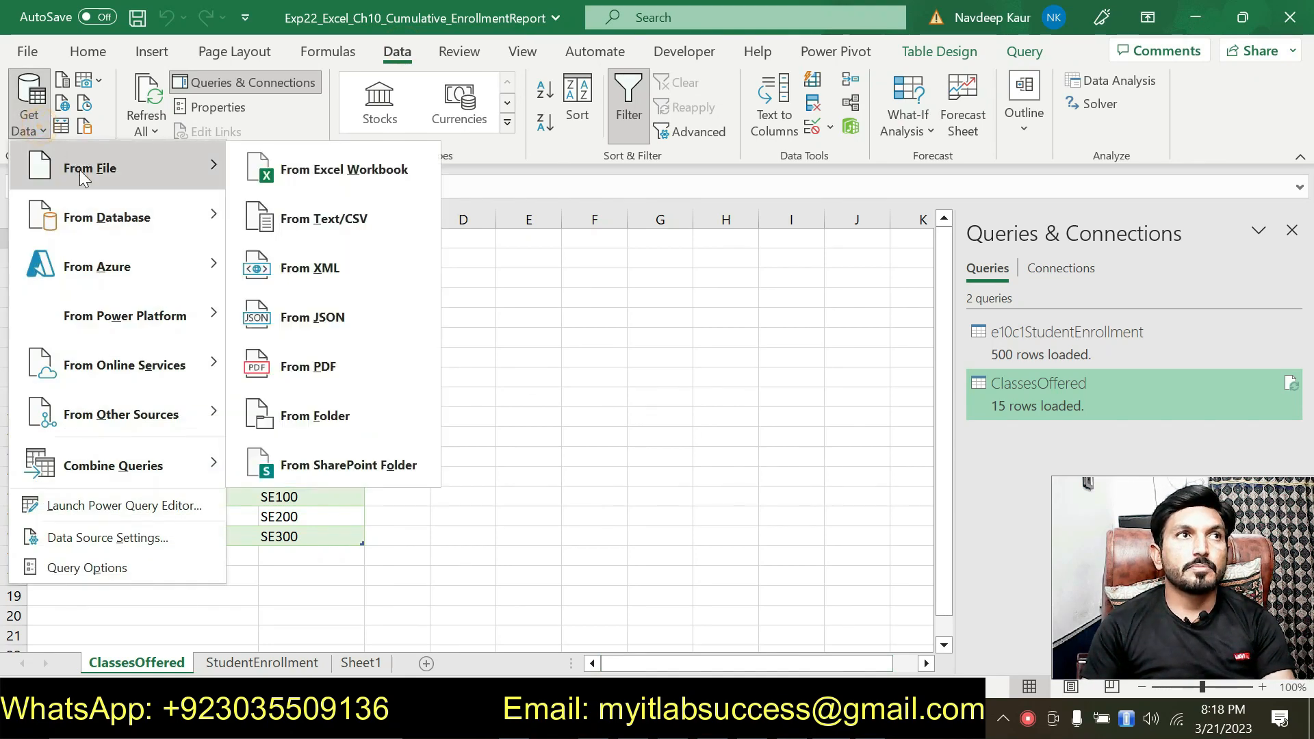
pyautogui.moveTo(125, 212)
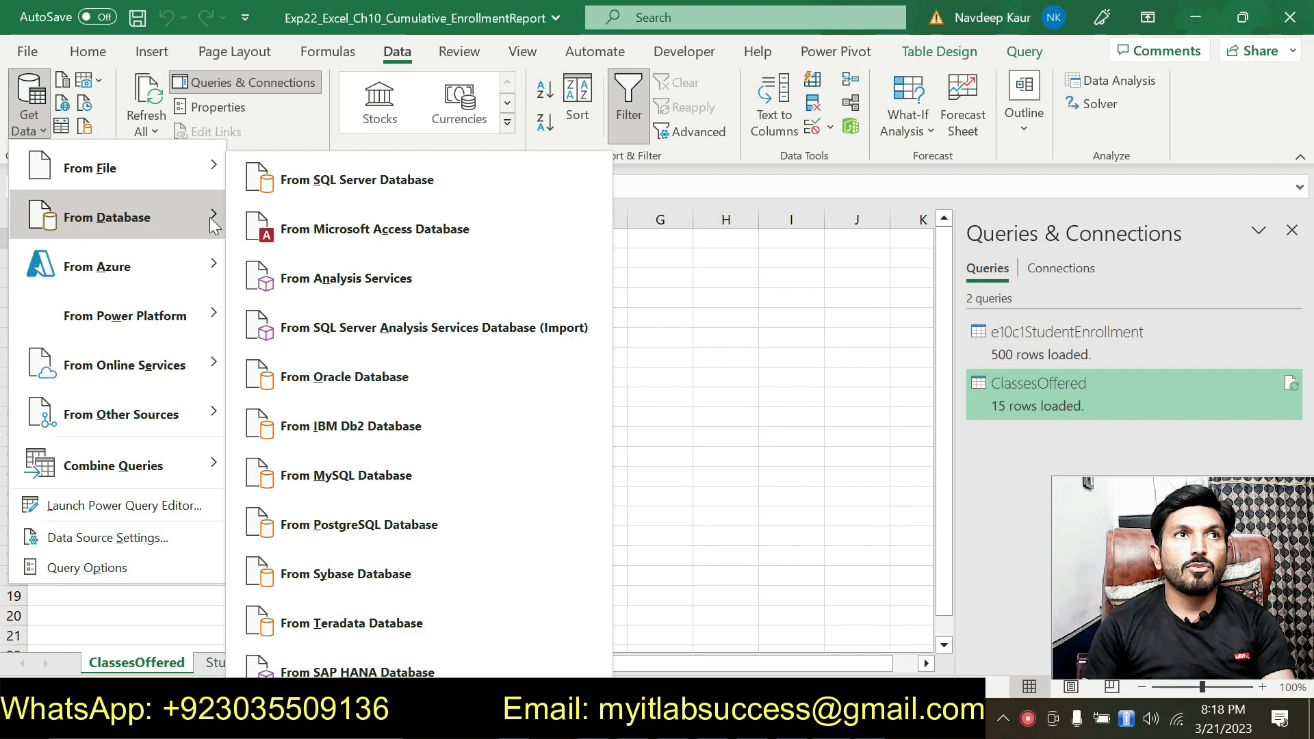
pyautogui.click(463, 225)
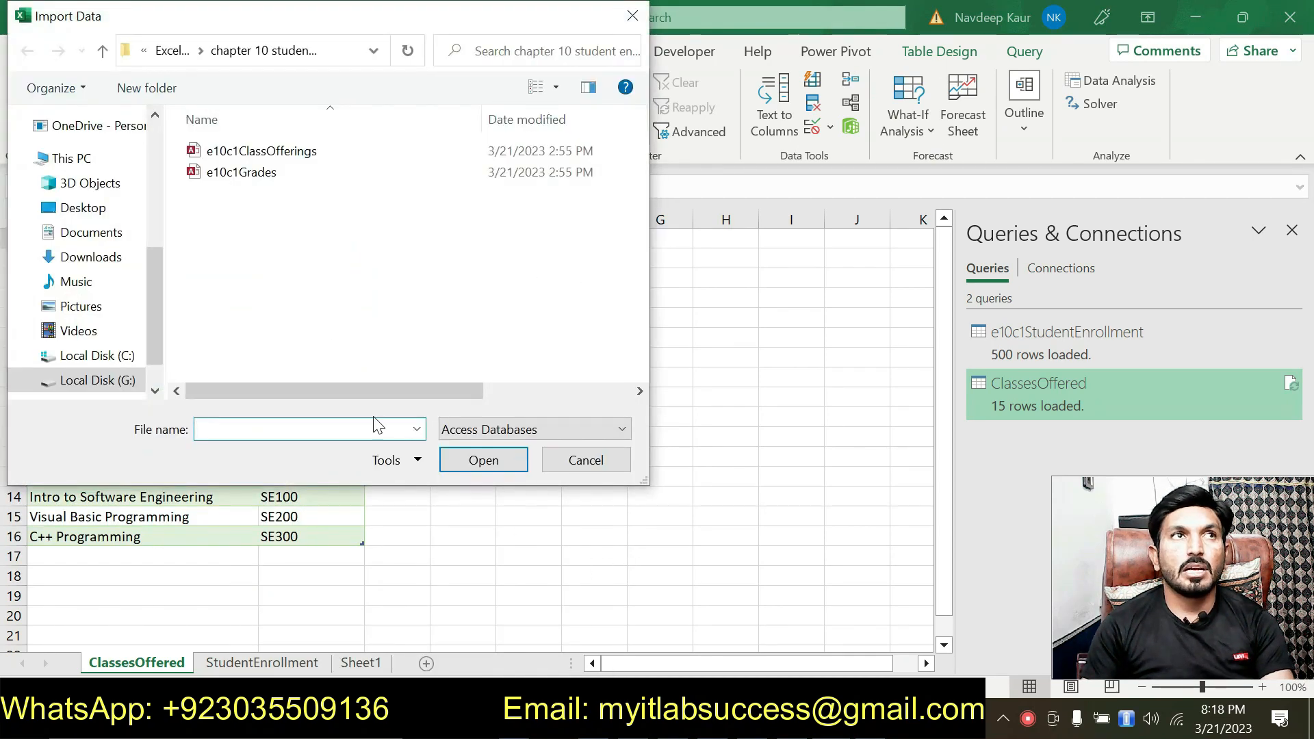
pyautogui.click(266, 178)
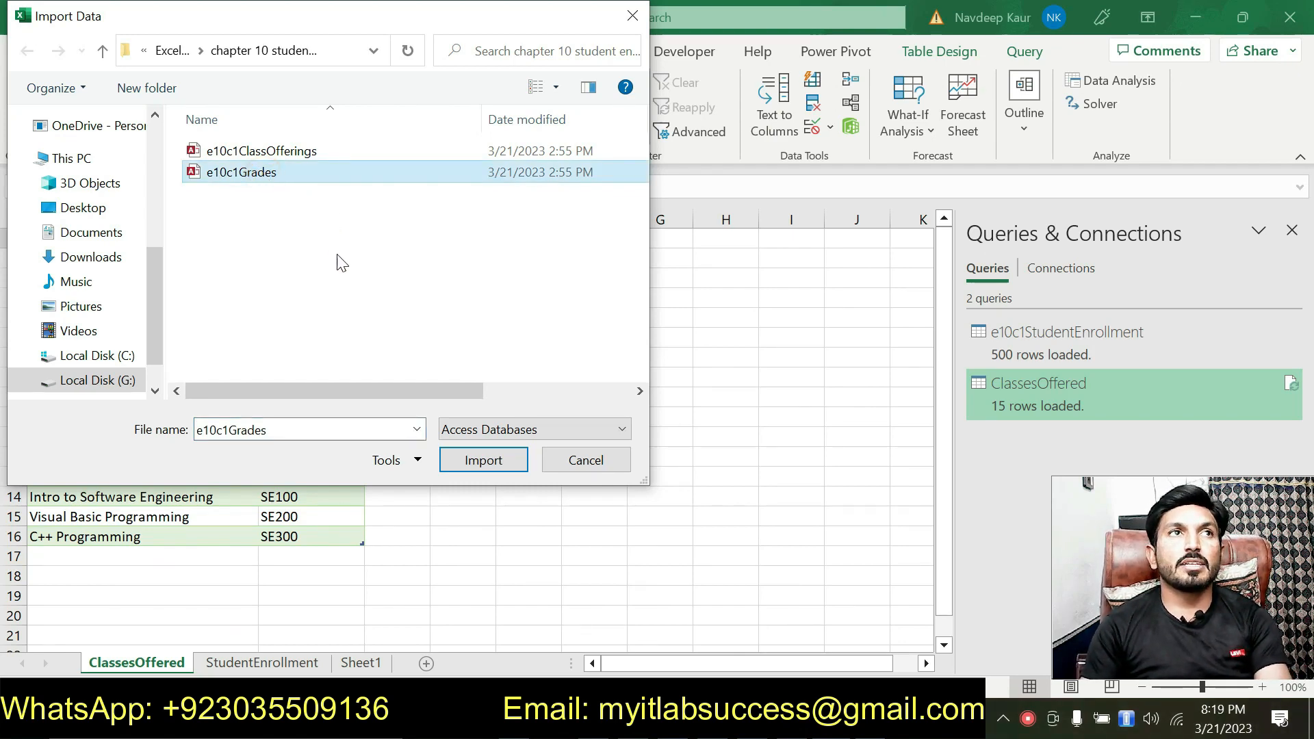
pyautogui.click(482, 462)
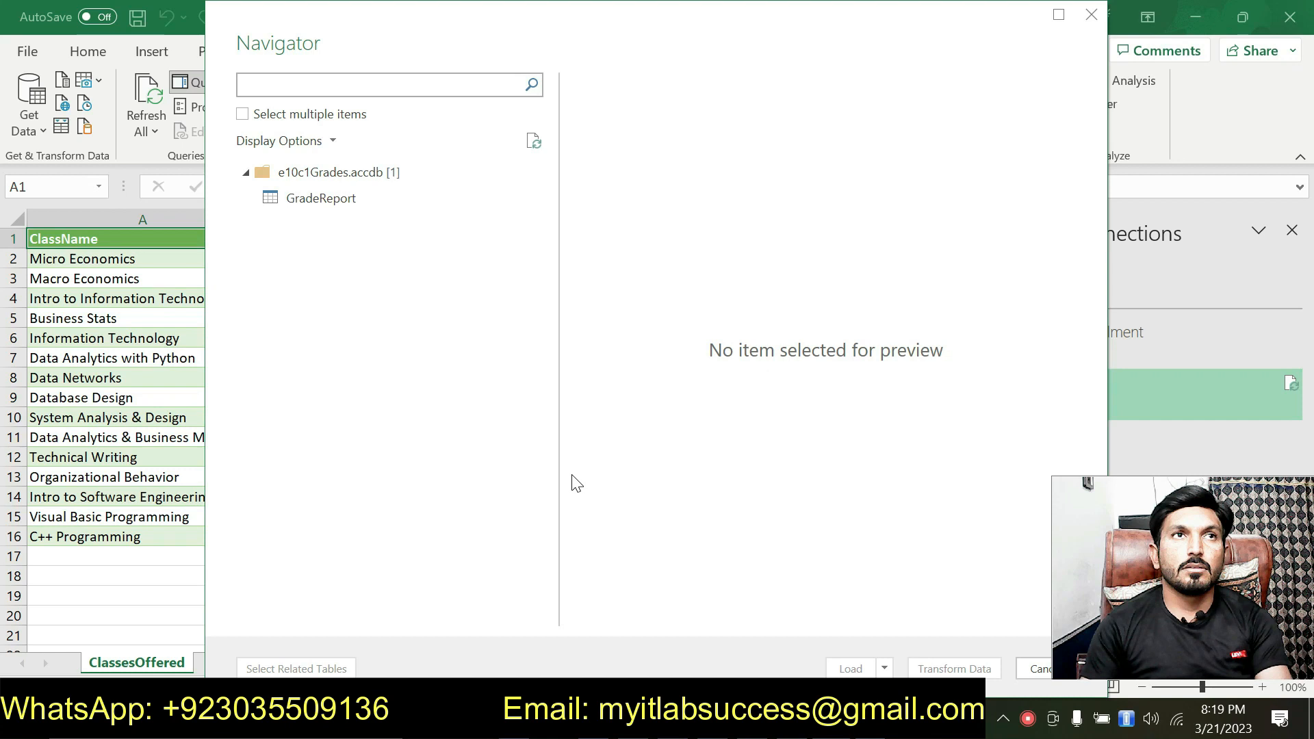
pyautogui.click(338, 203)
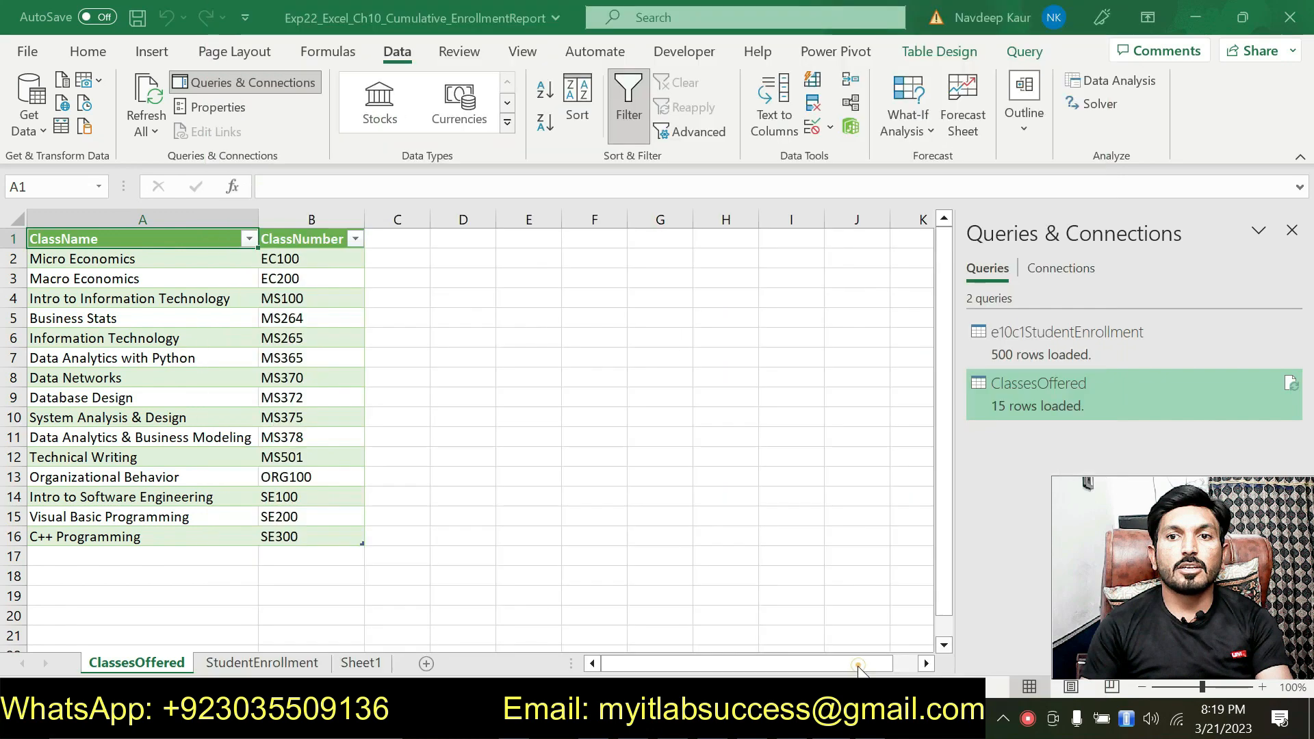
pyautogui.click(862, 669)
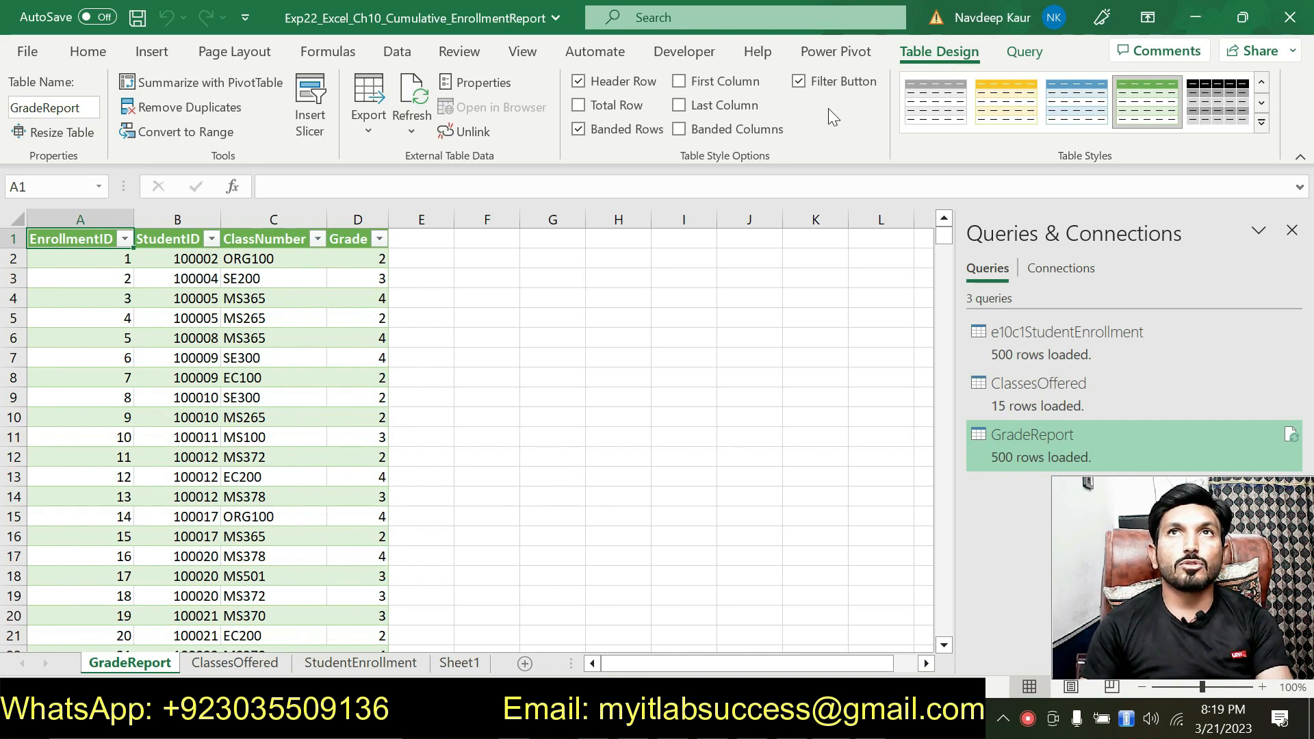
# Step: Add the GradeReport table to the data model and close the Power Pivot window
pyautogui.click(830, 53)
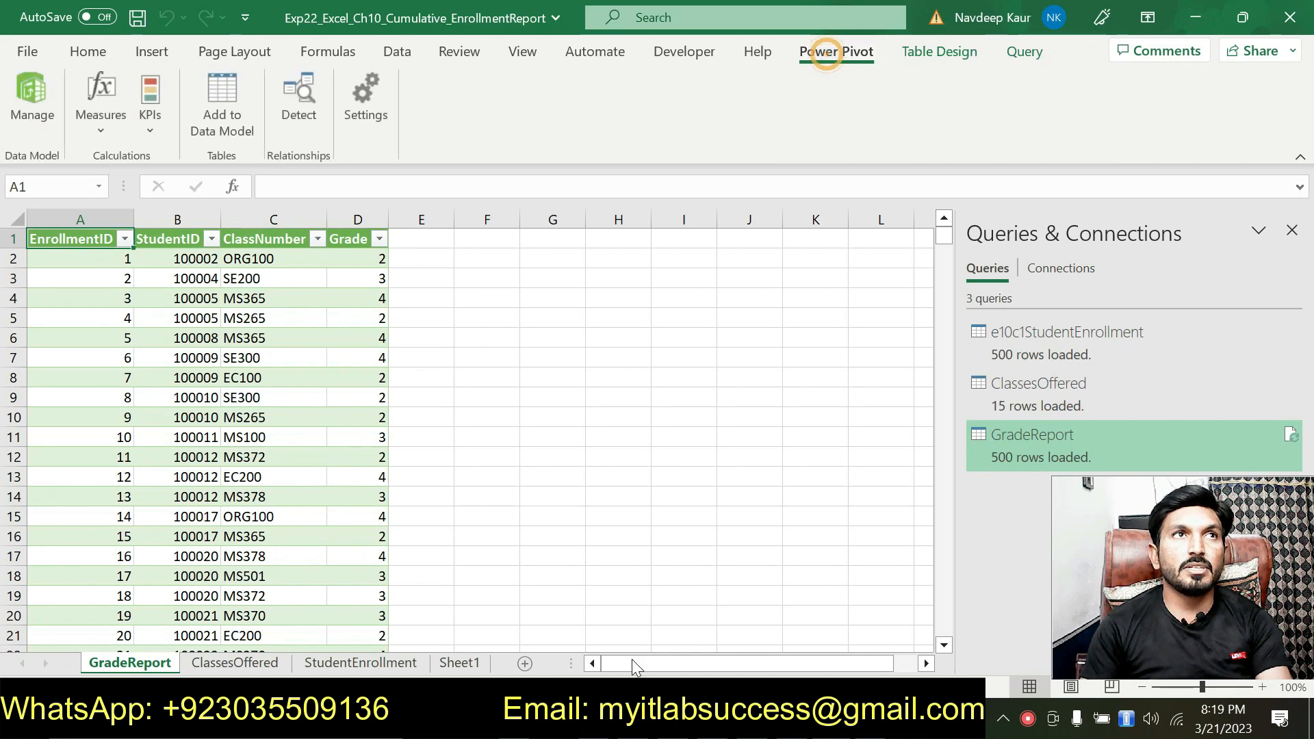
pyautogui.click(234, 125)
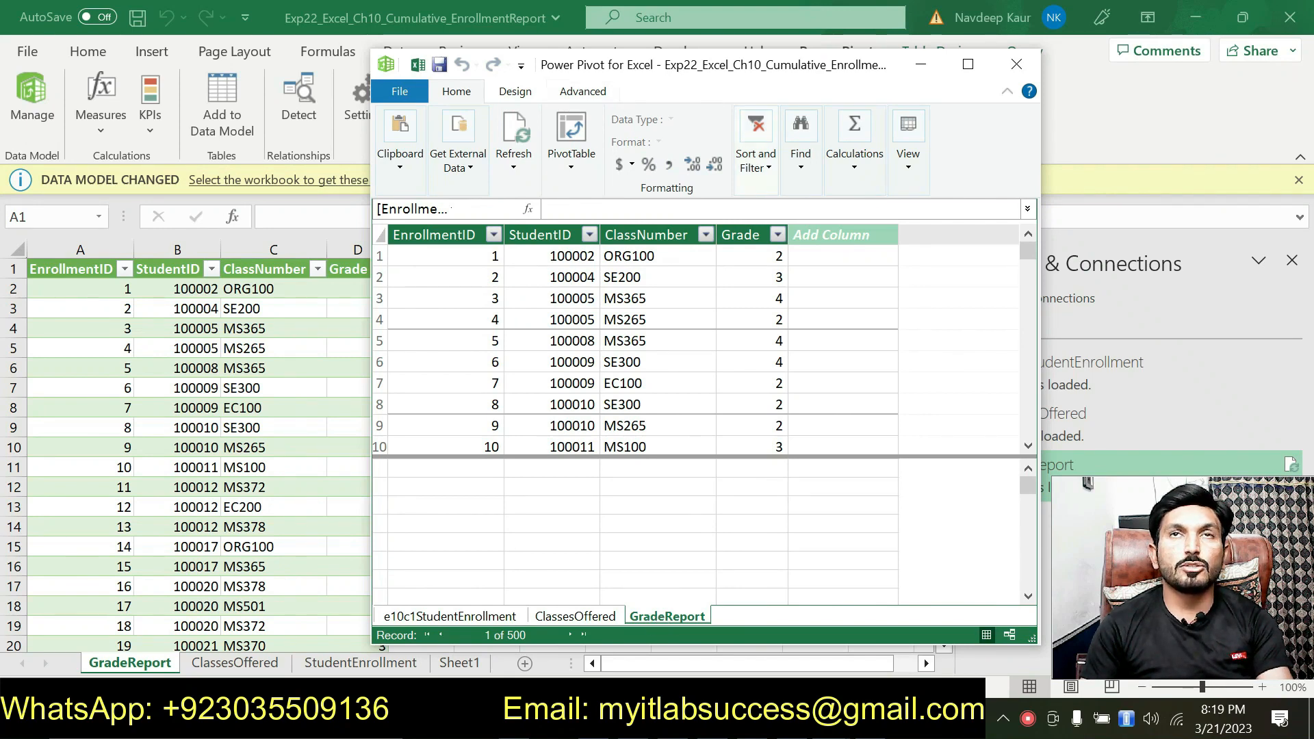
pyautogui.click(1017, 65)
# Step: Switch to the Word instructions, remove the green highlight from instruction 5 and highlight instruction 6 in green
pyautogui.click(633, 722)
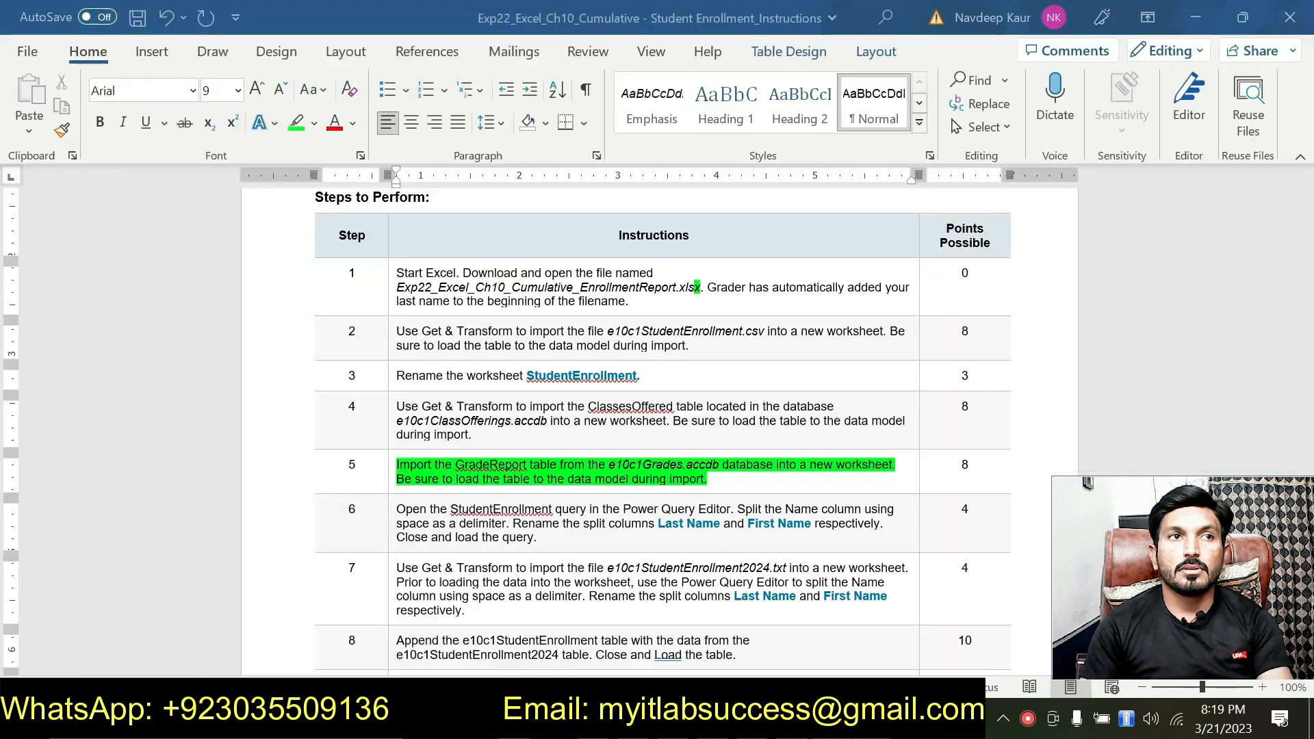
pyautogui.moveTo(708, 479); pyautogui.dragTo(454, 469)
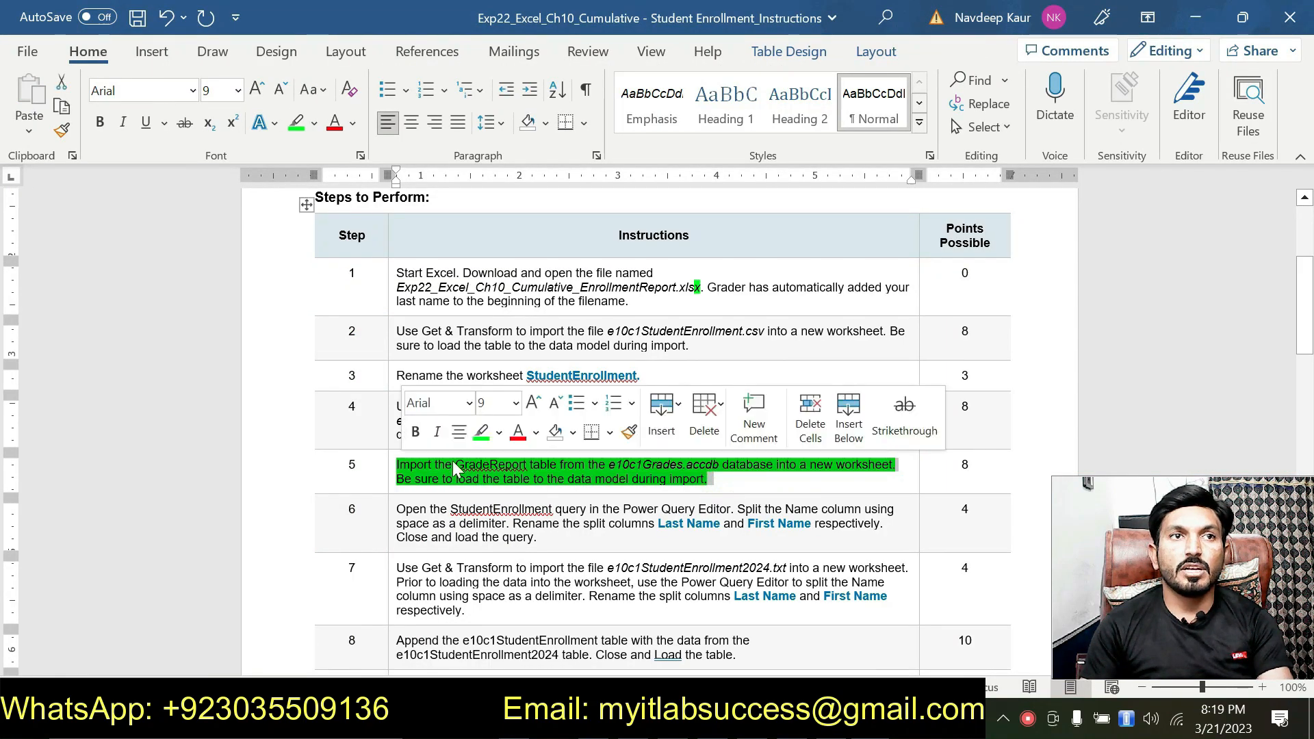
pyautogui.click(481, 432)
pyautogui.scroll(-1, 641, 523)
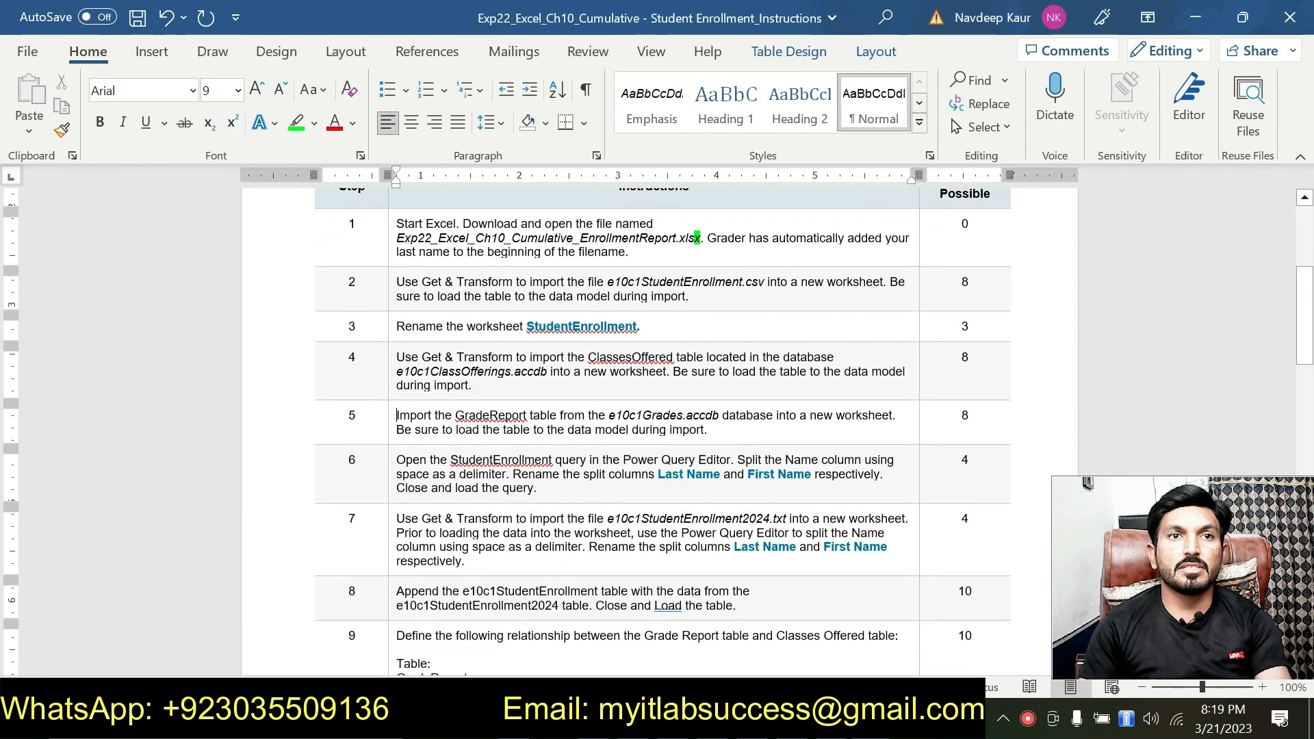
pyautogui.moveTo(538, 487); pyautogui.dragTo(397, 460)
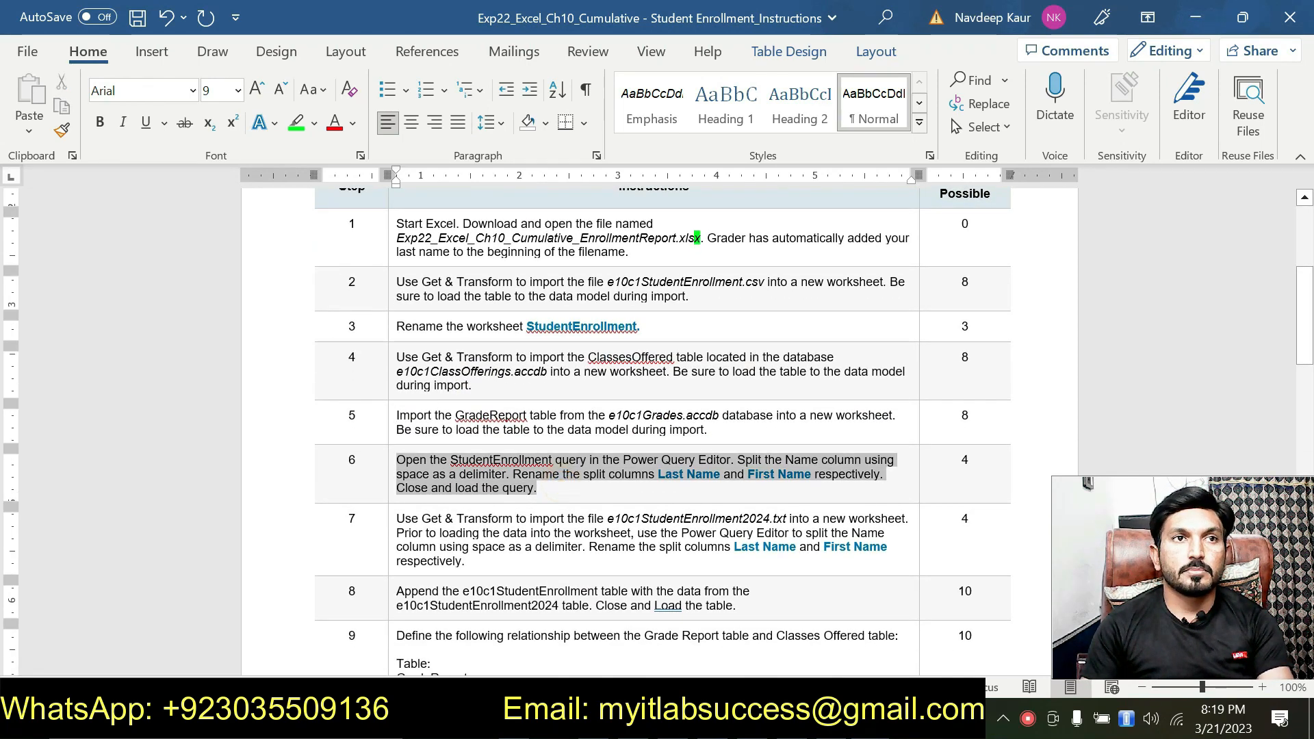
pyautogui.click(483, 433)
pyautogui.click(502, 487)
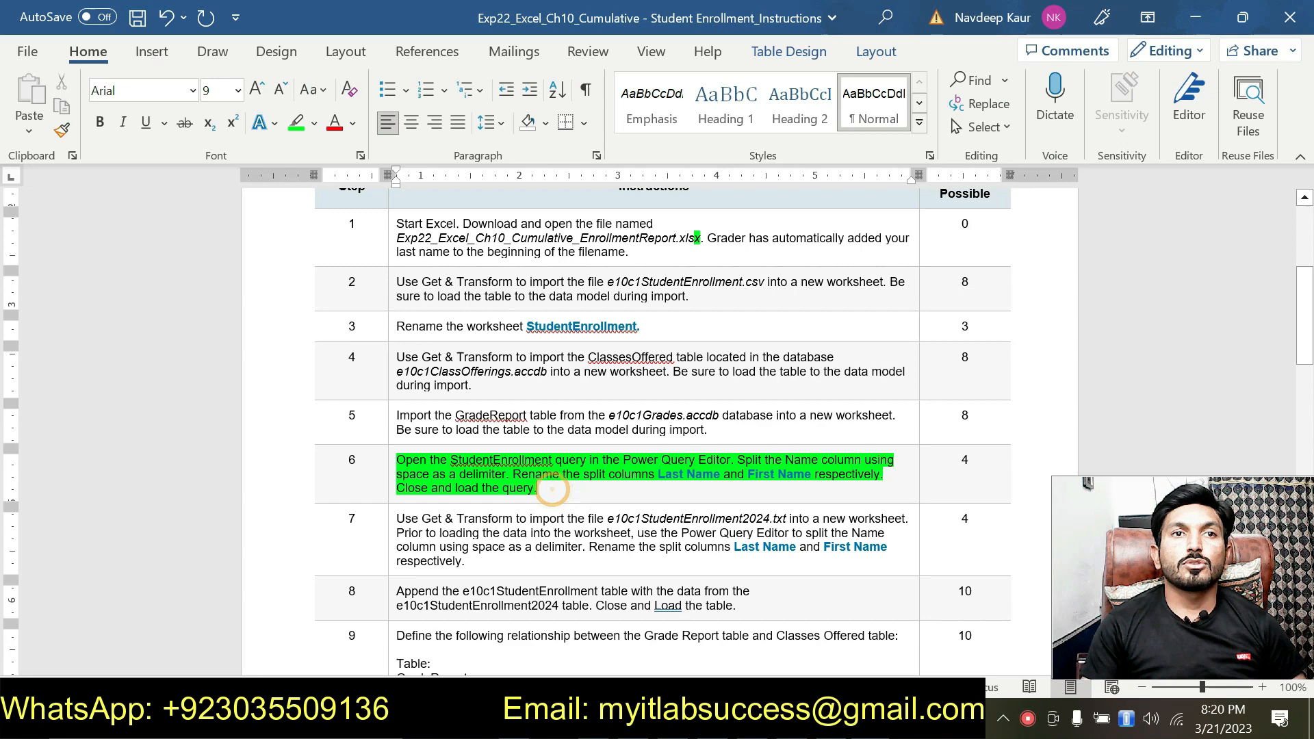
# Step: Switch to Excel and open the e10c1StudentEnrollment query from the StudentEnrollment sheet in the Power Query Editor
pyautogui.hotkey('alt', 'Tab')
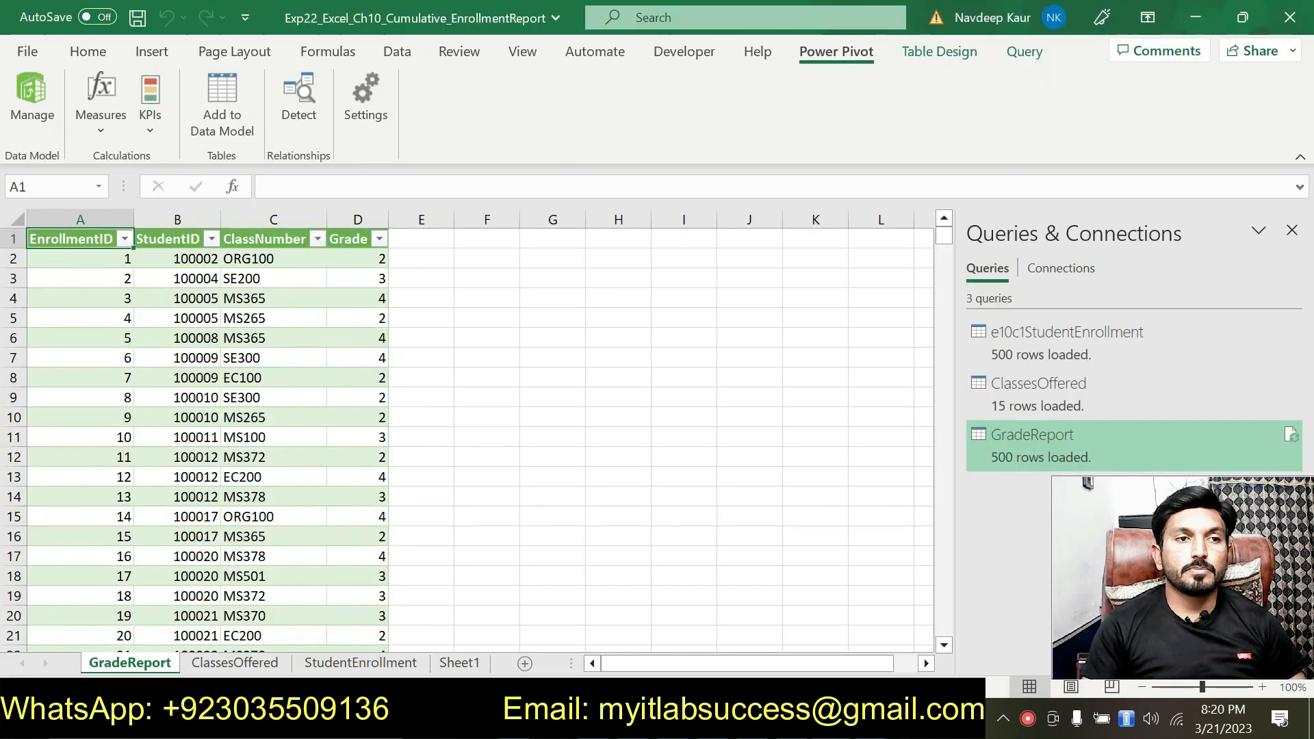
pyautogui.click(373, 661)
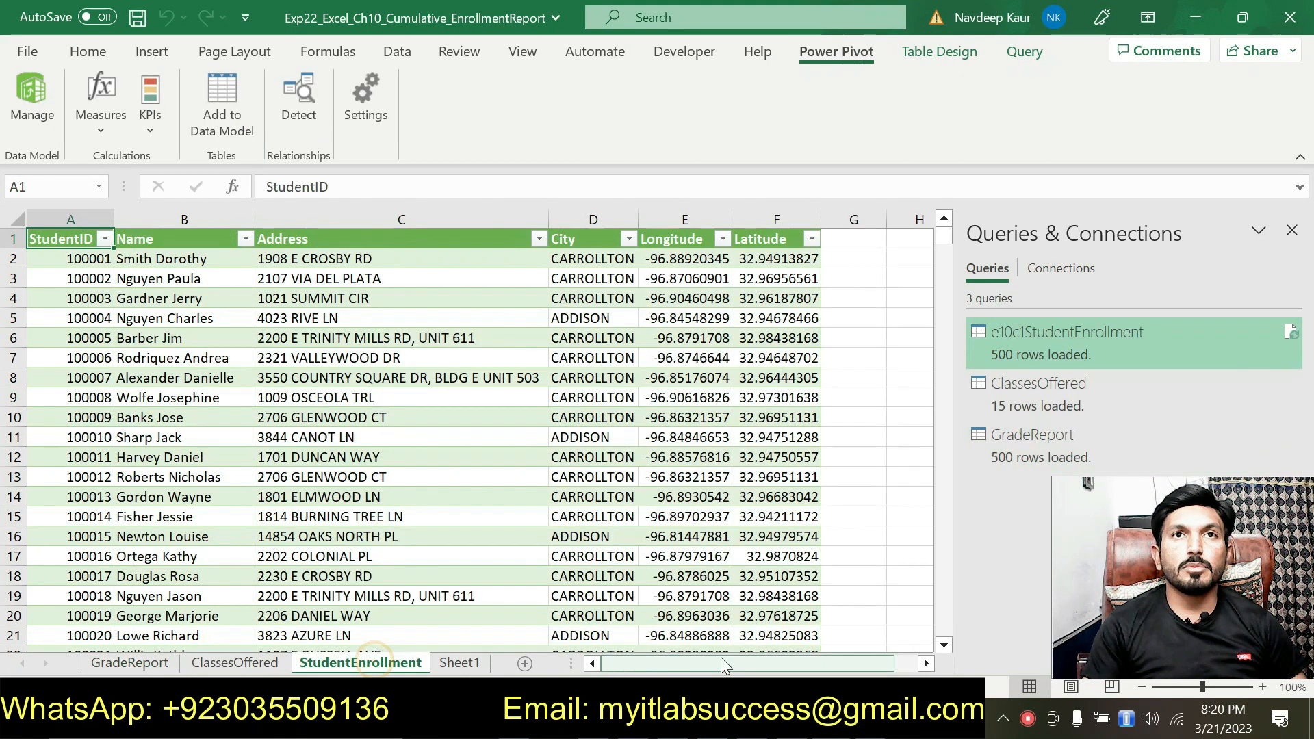
pyautogui.hotkey('alt', 'Tab')
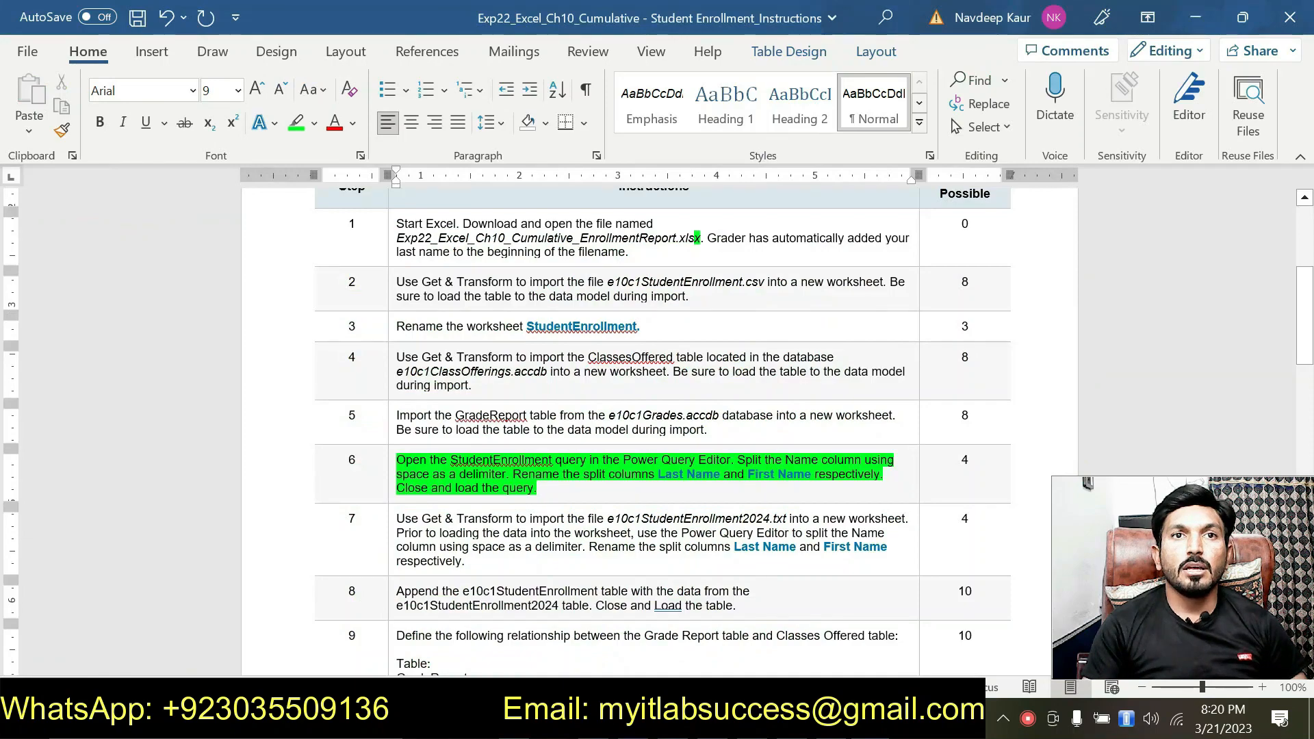
pyautogui.hotkey('alt', 'Tab')
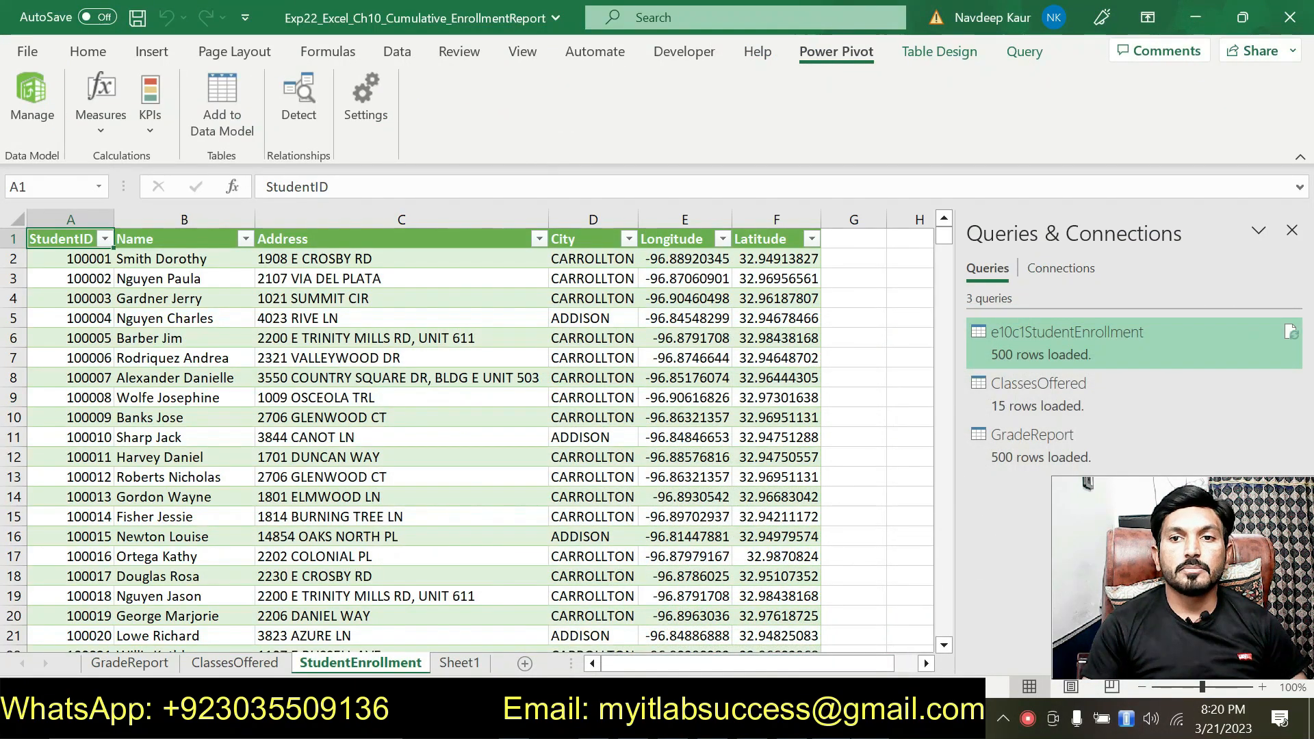
pyautogui.hotkey('alt', 'Tab')
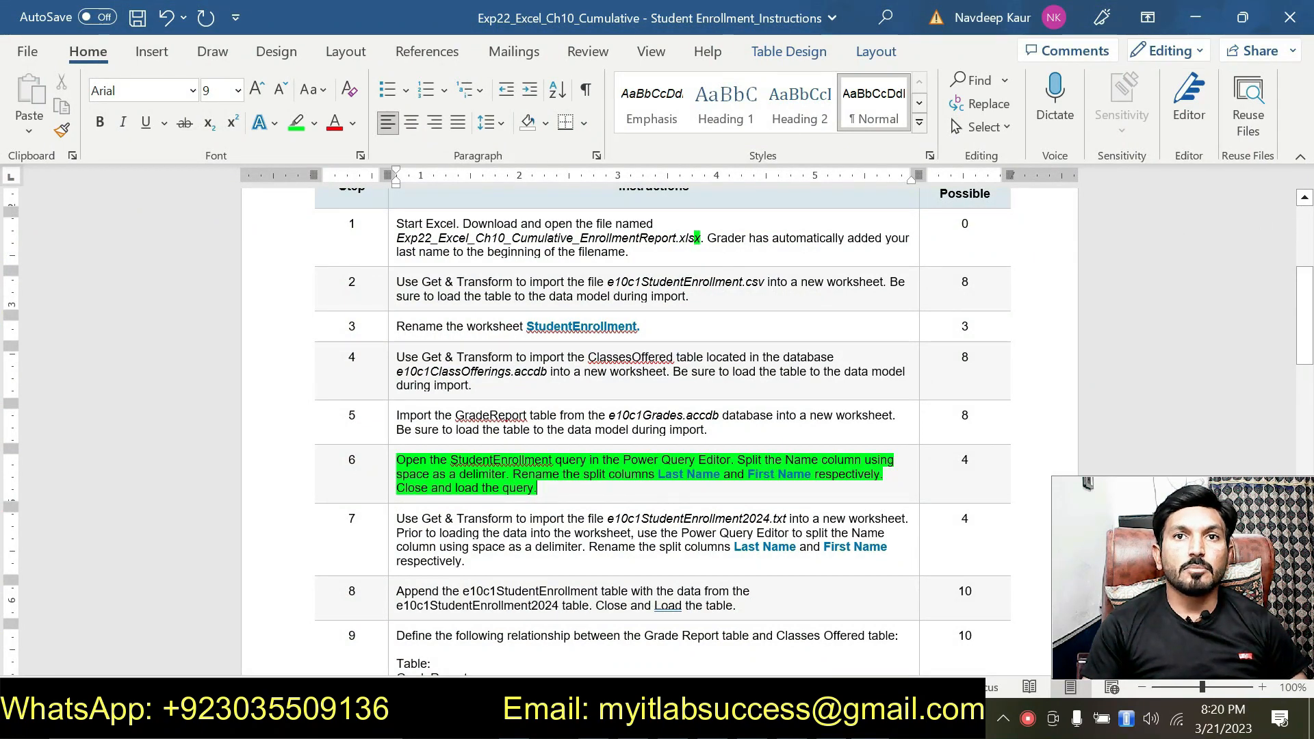
pyautogui.hotkey('alt', 'Tab')
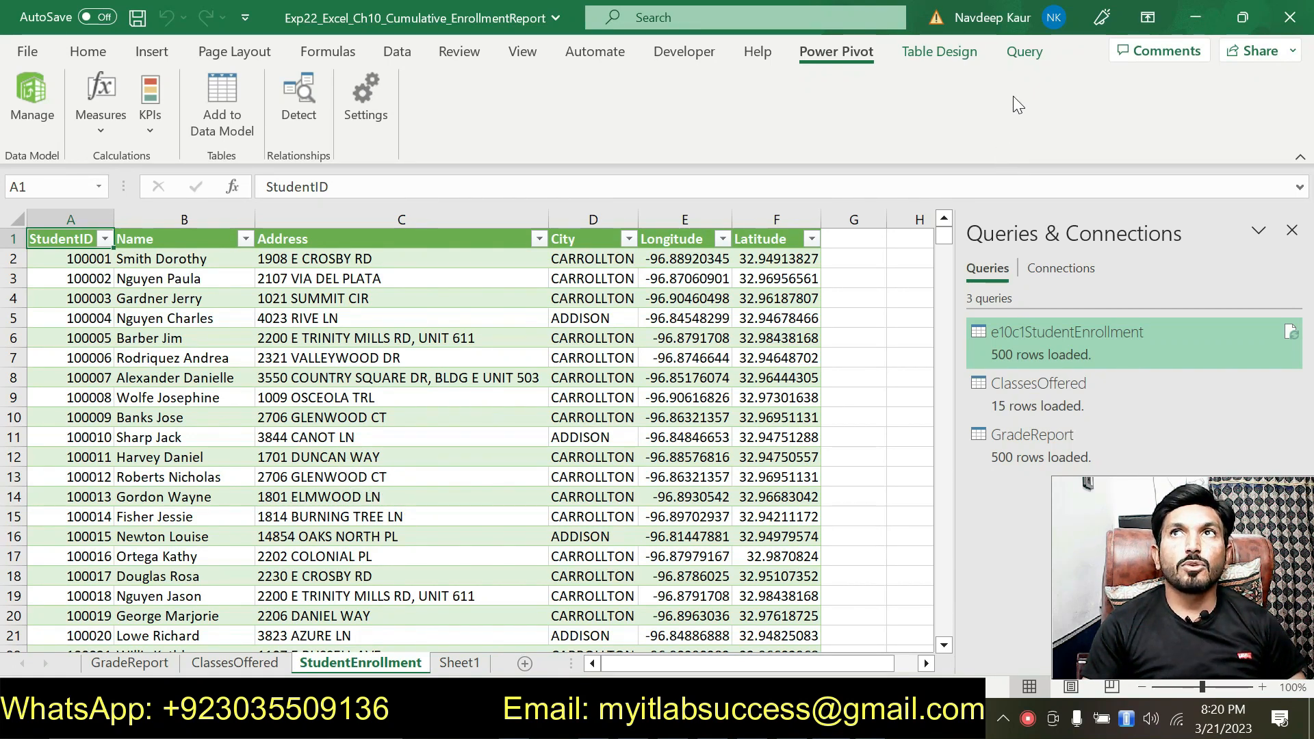
pyautogui.click(1022, 55)
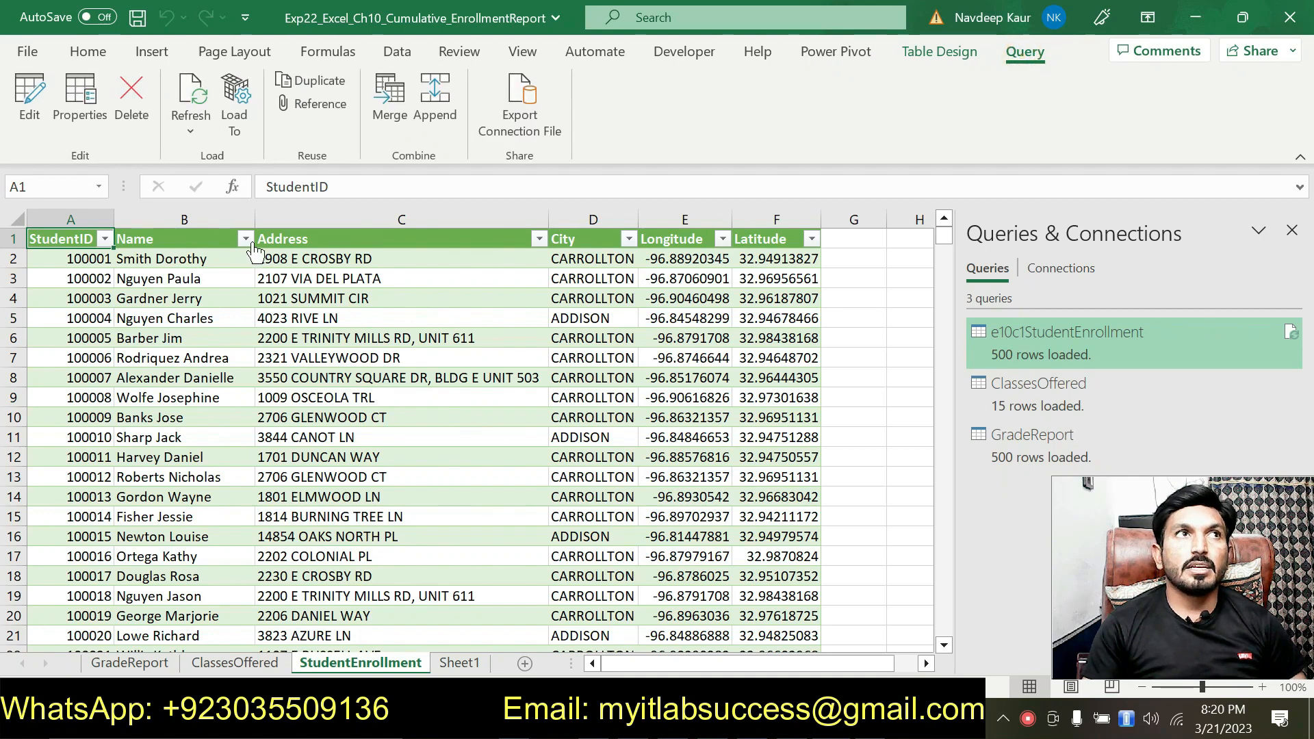
pyautogui.click(29, 95)
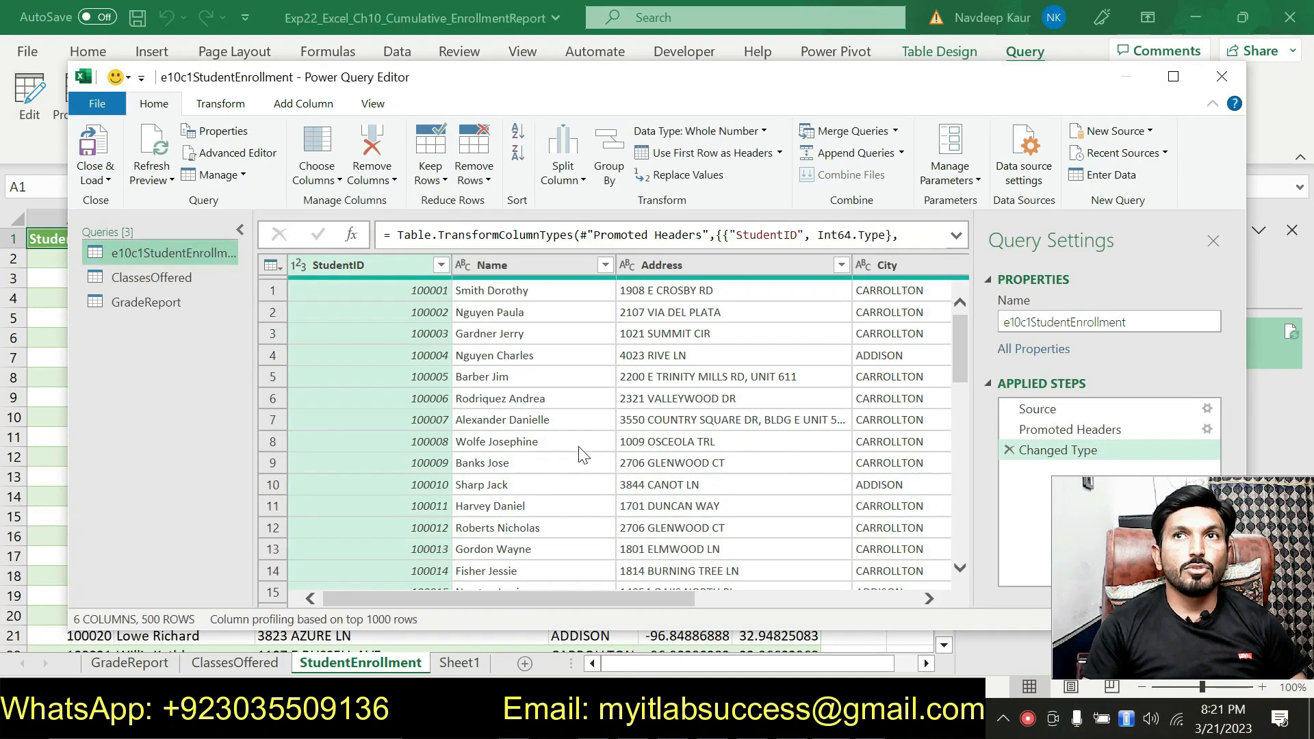
# Step: Check instruction 6 in Word and split the query's Name column at each occurrence of the space delimiter
pyautogui.moveTo(582, 601)
pyautogui.mouseDown()
pyautogui.moveTo(880, 607)
pyautogui.moveTo(568, 613)
pyautogui.mouseUp()
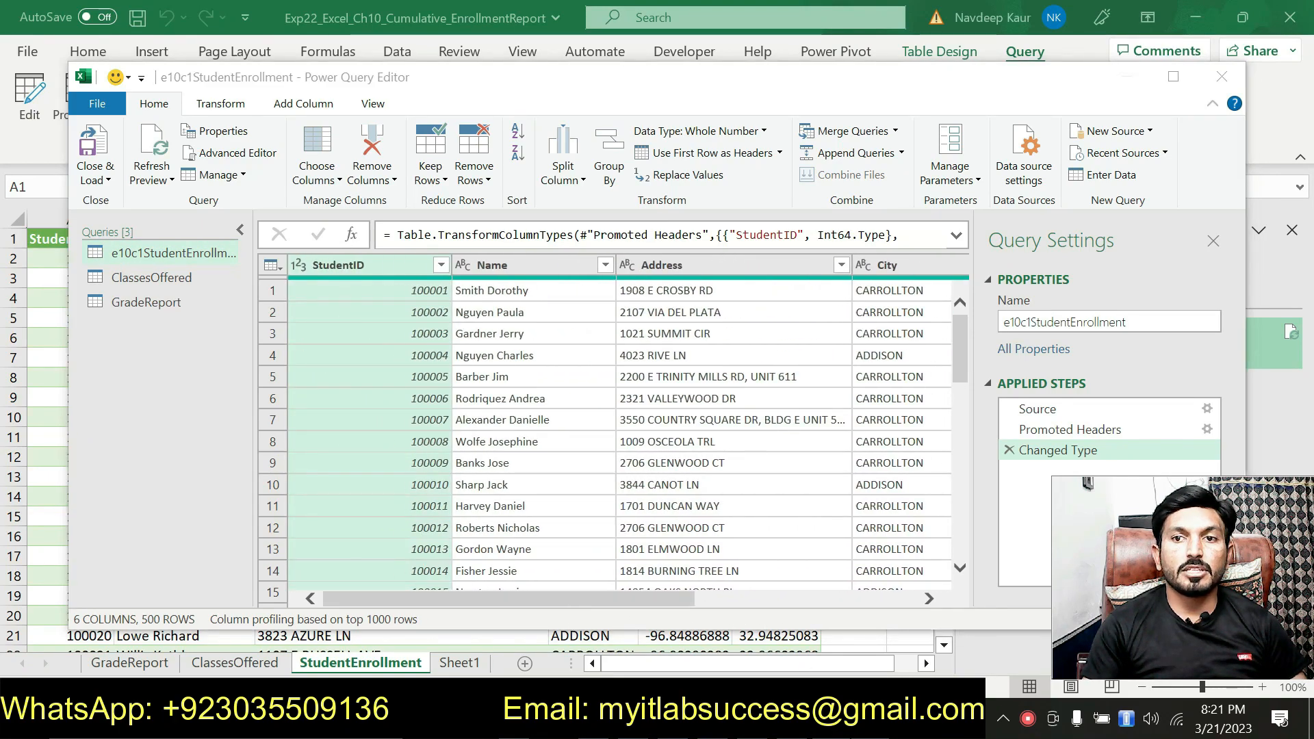
pyautogui.hotkey('alt', 'Tab')
pyautogui.hotkey('alt', 'Tab')
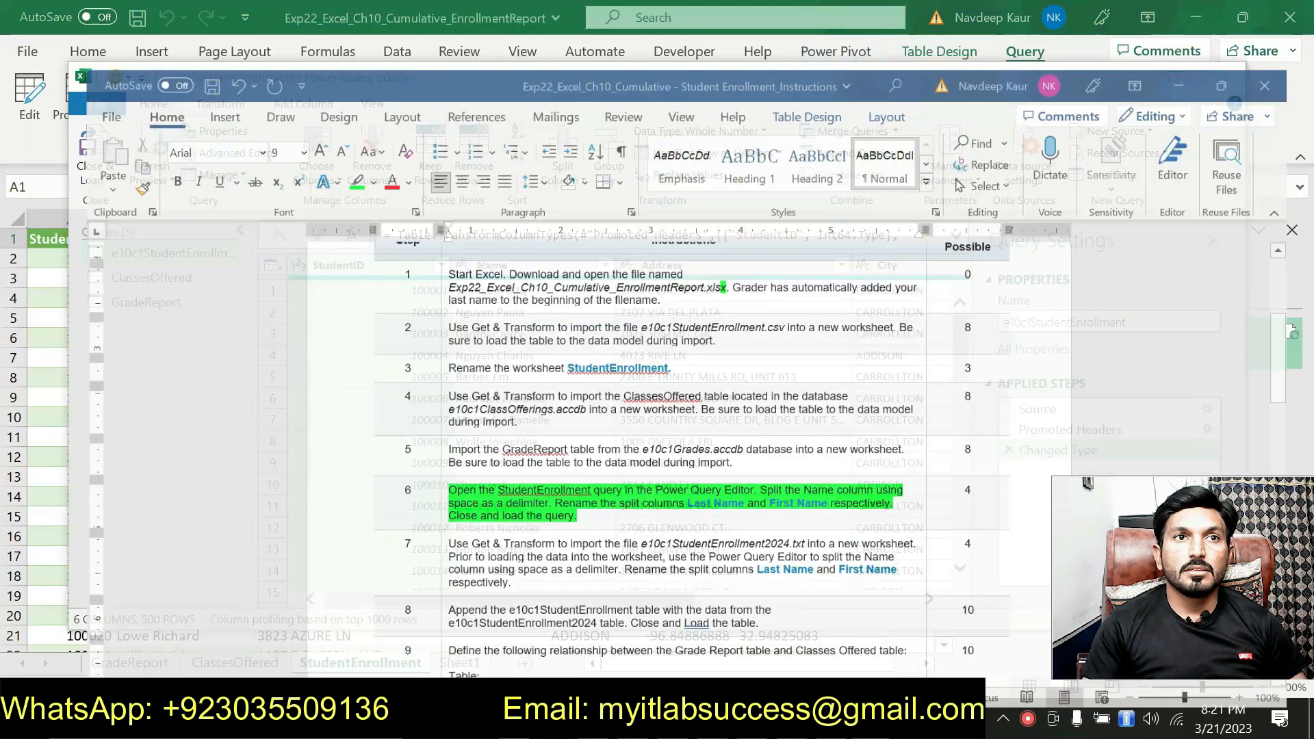
pyautogui.click(490, 267)
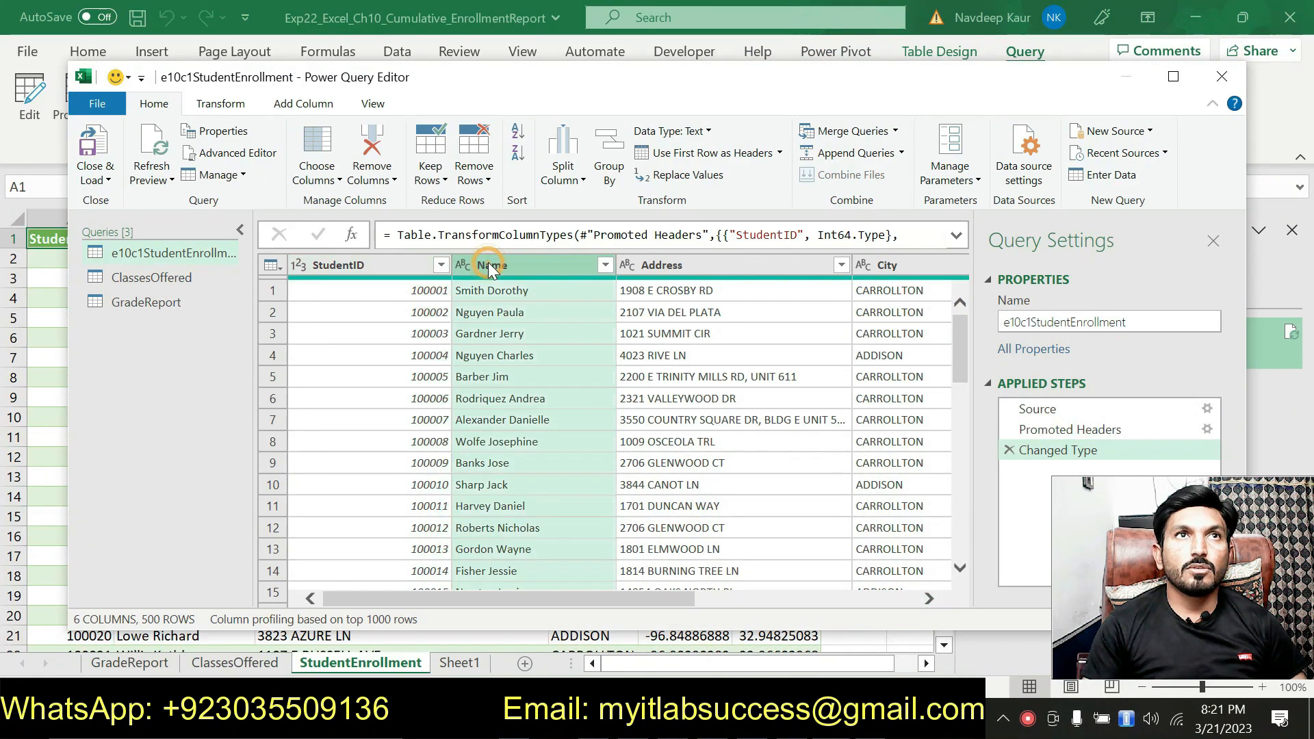
pyautogui.click(565, 181)
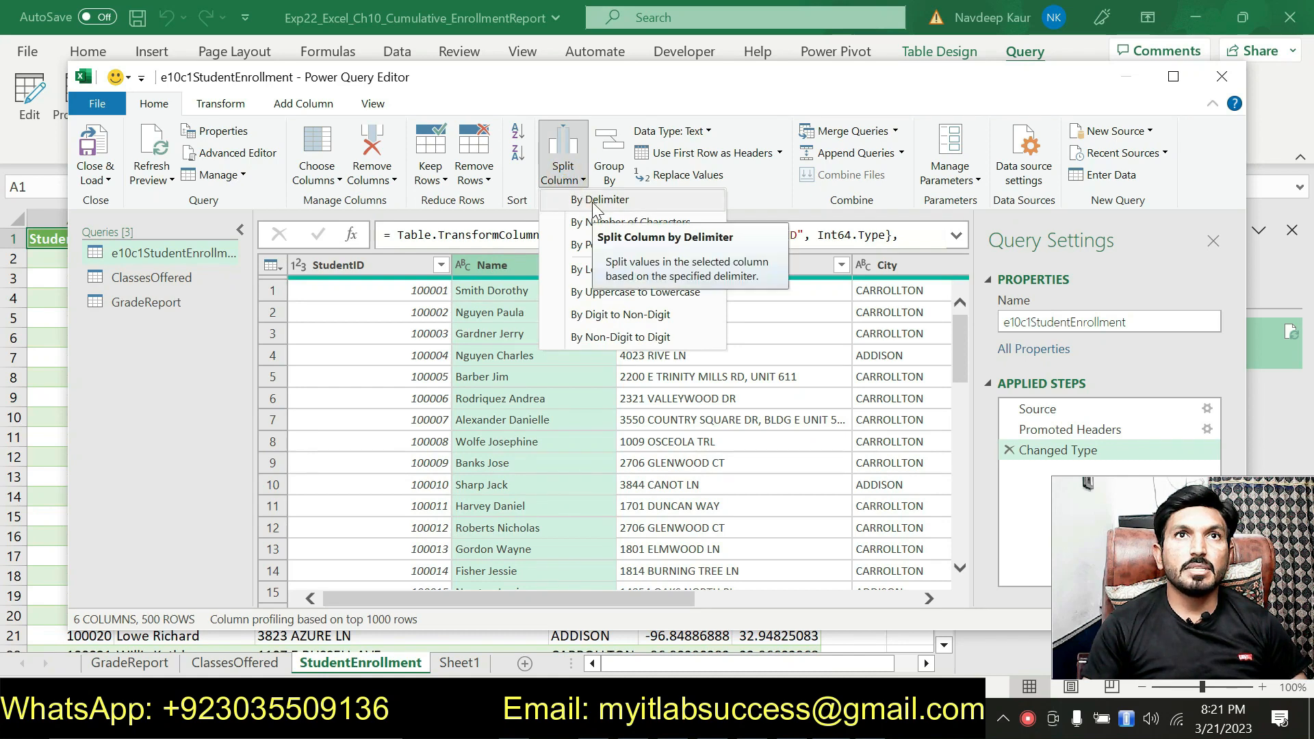
pyautogui.click(595, 205)
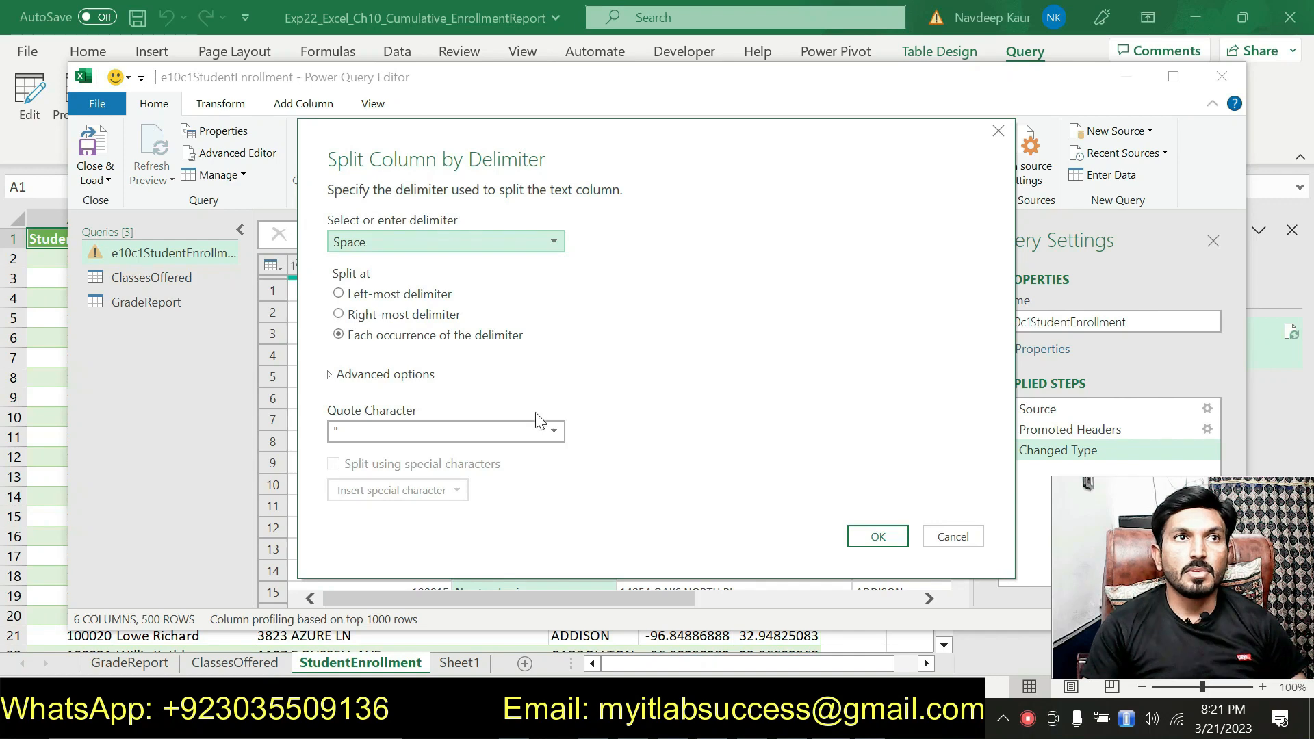
pyautogui.hotkey('alt', 'Tab')
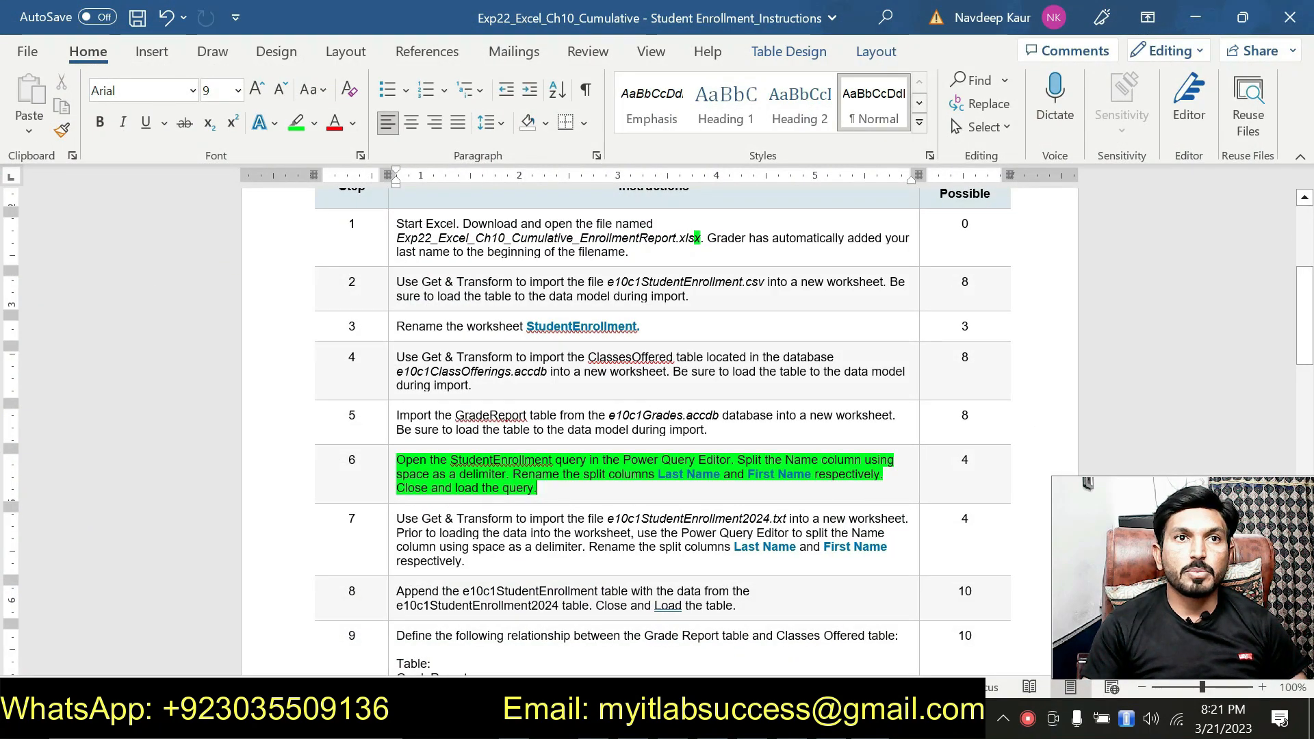
pyautogui.hotkey('alt', 'Tab')
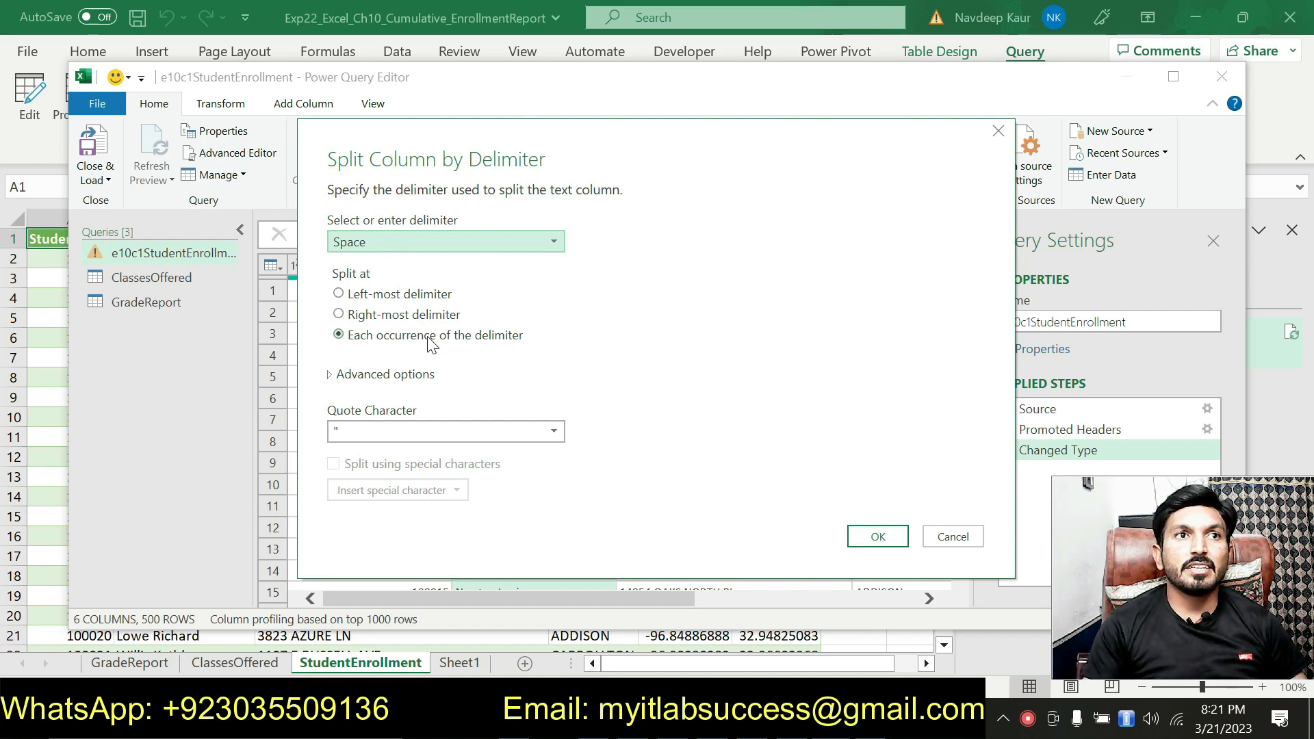
pyautogui.hotkey('alt', 'Tab')
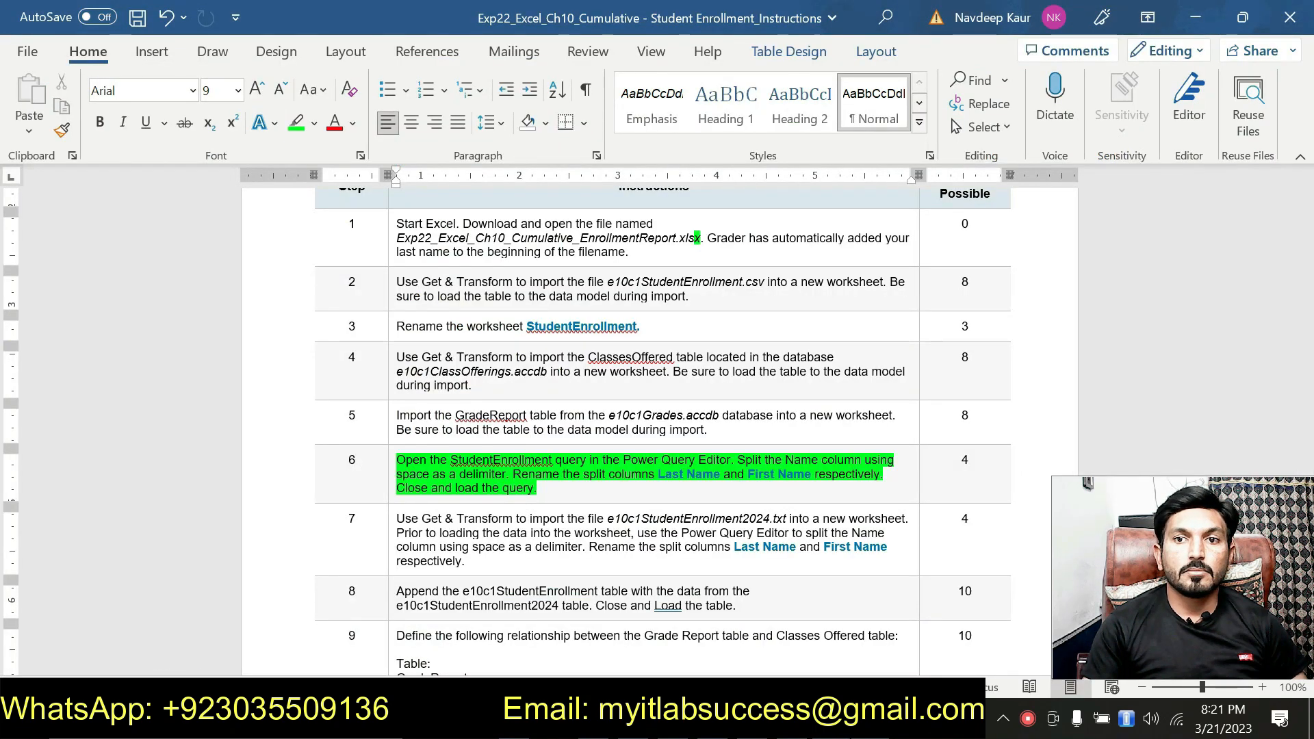
pyautogui.click(712, 590)
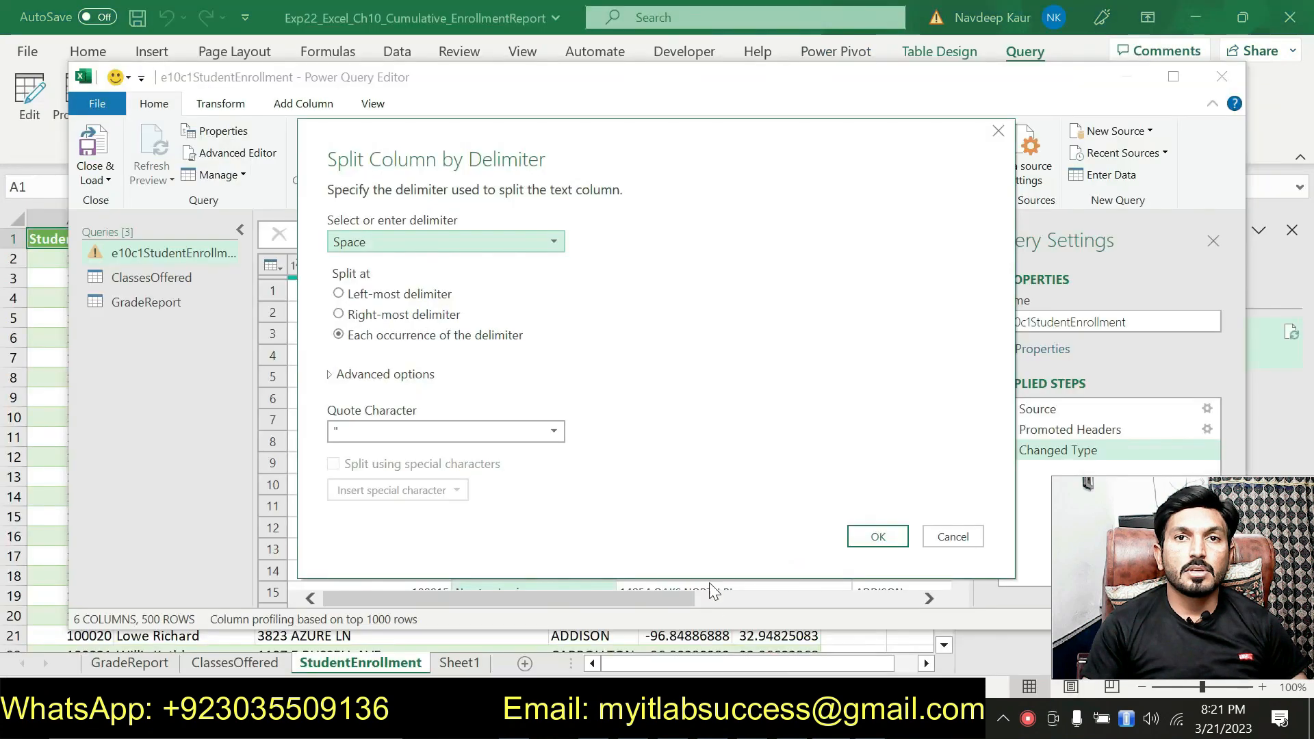
pyautogui.click(878, 537)
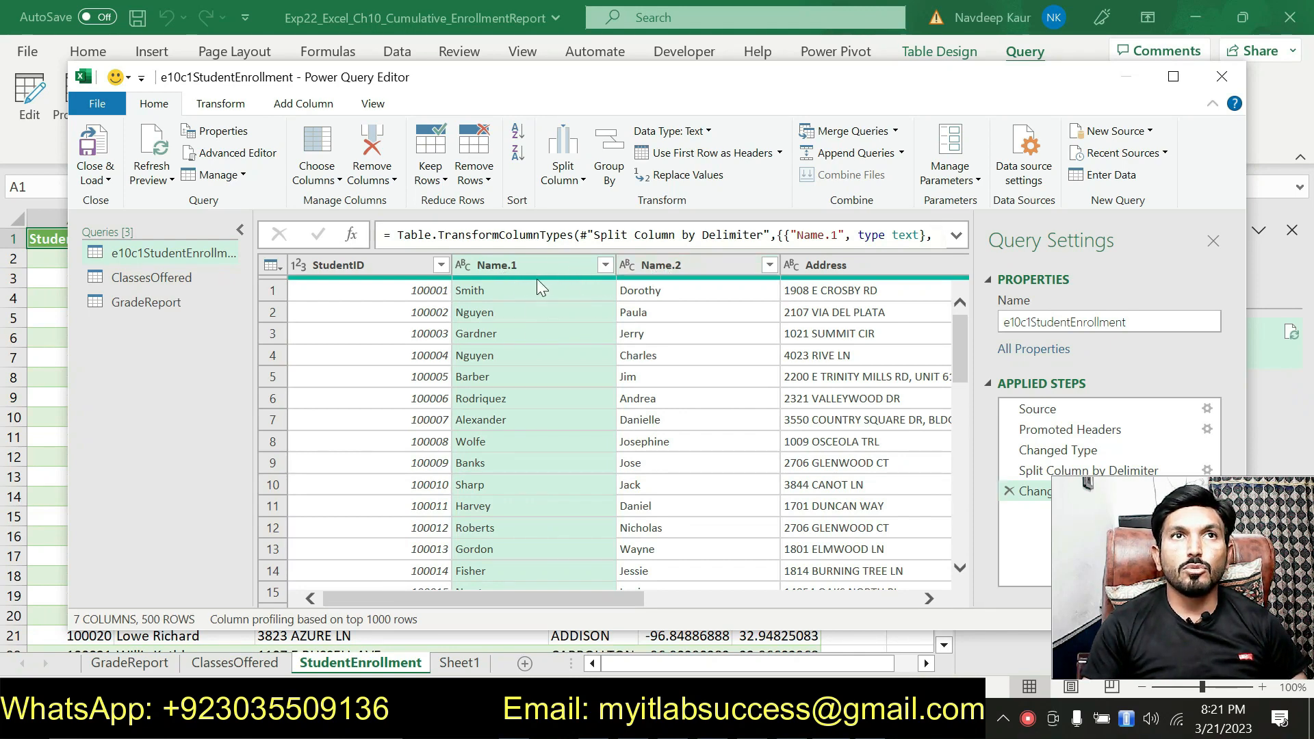
pyautogui.click(517, 265)
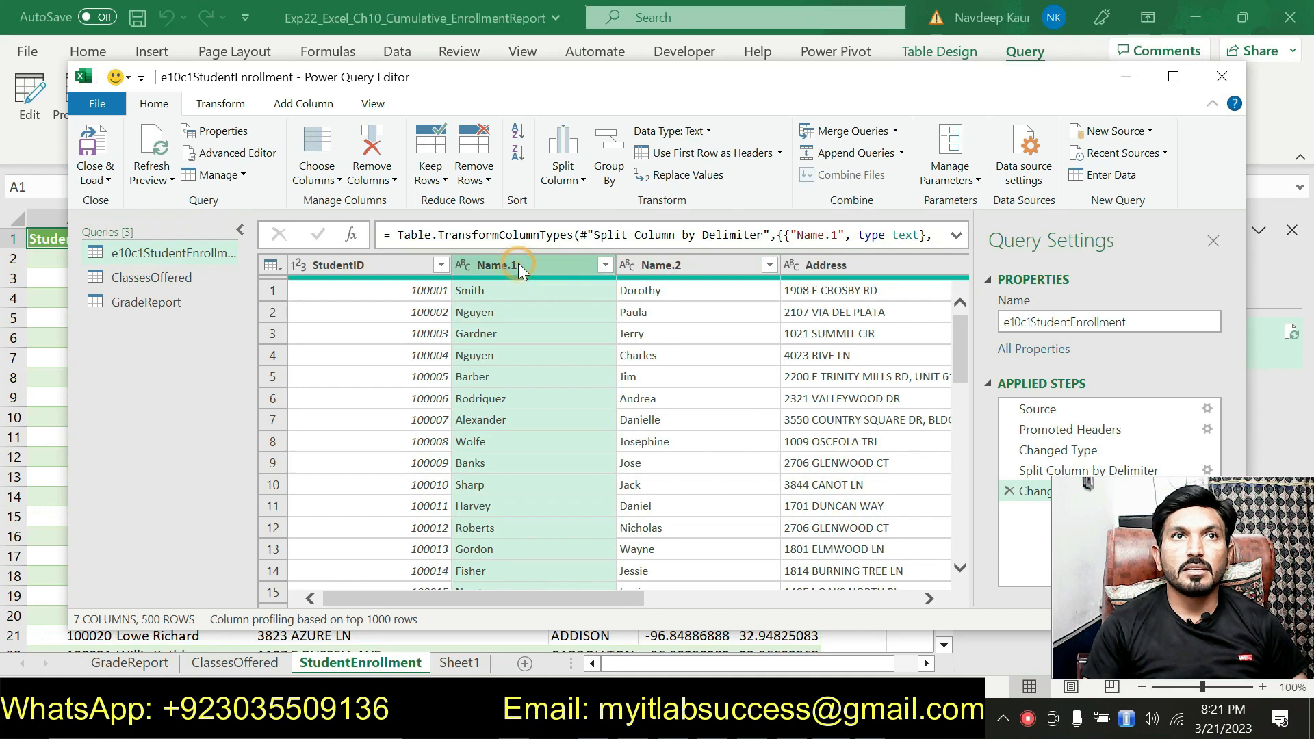
pyautogui.doubleClick(519, 265)
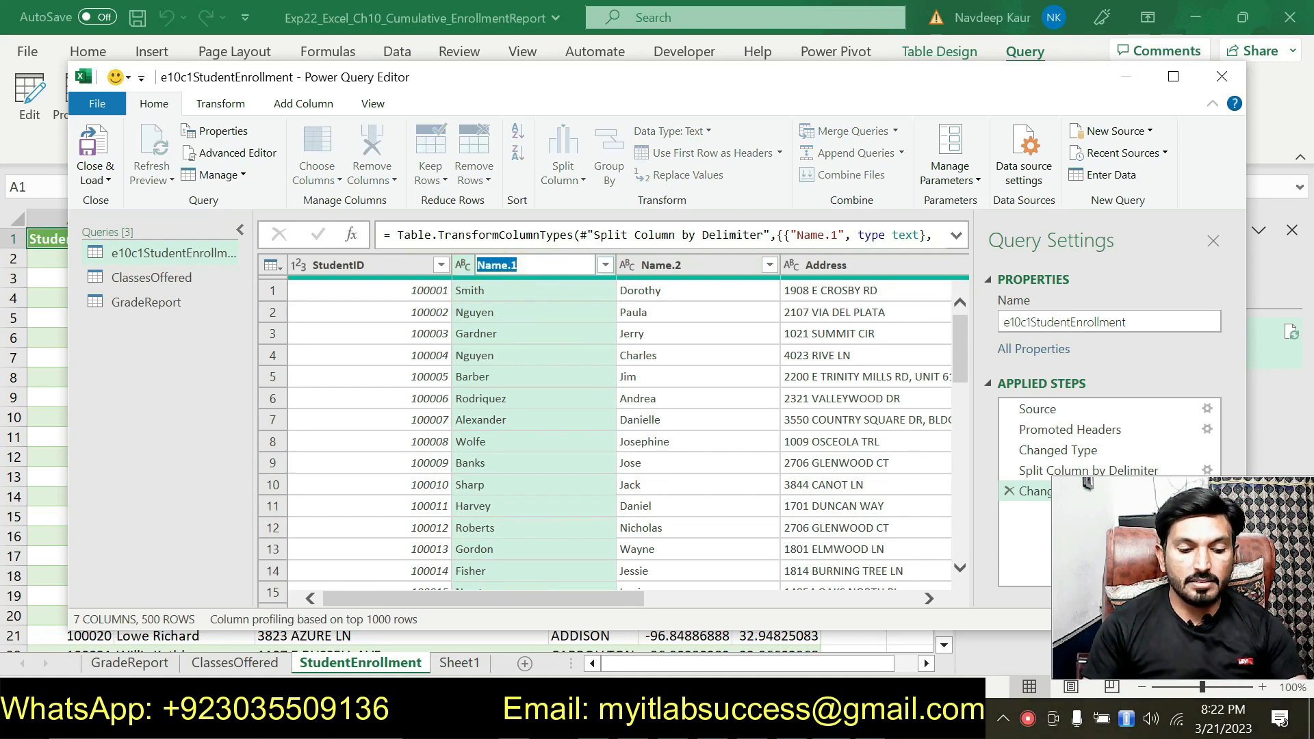
pyautogui.write('Fir')
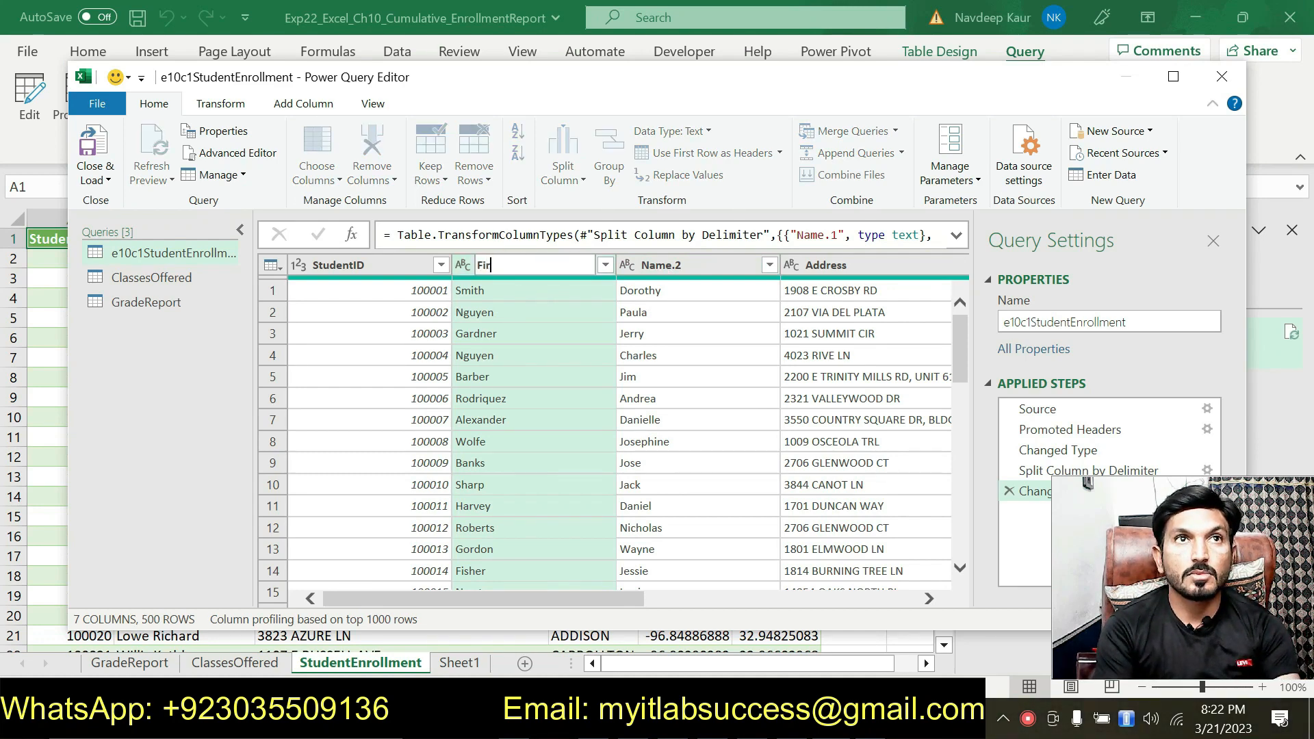
pyautogui.write('st')
pyautogui.press('Return')
# Step: Copy Last Name from instruction 6 in Word and rename the query's first split name column as Last Name
pyautogui.hotkey('alt', 'Tab')
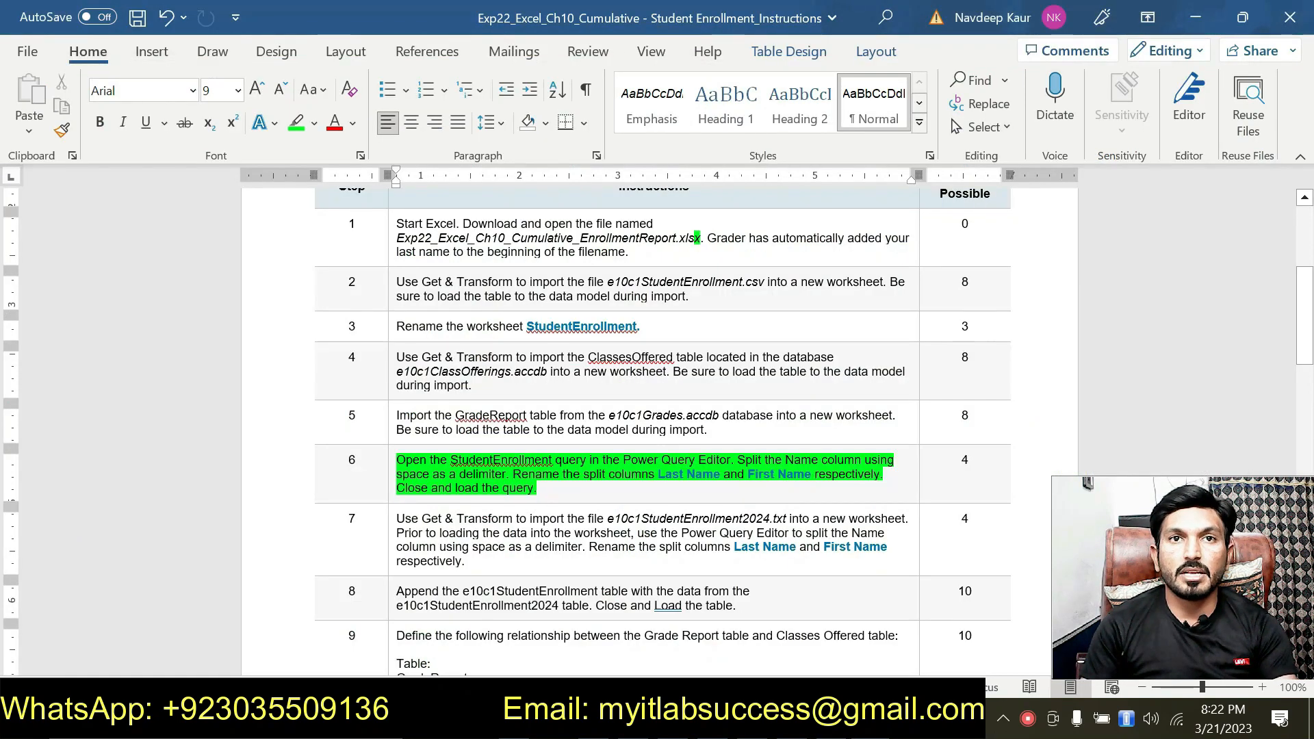
pyautogui.moveTo(658, 473); pyautogui.dragTo(720, 473)
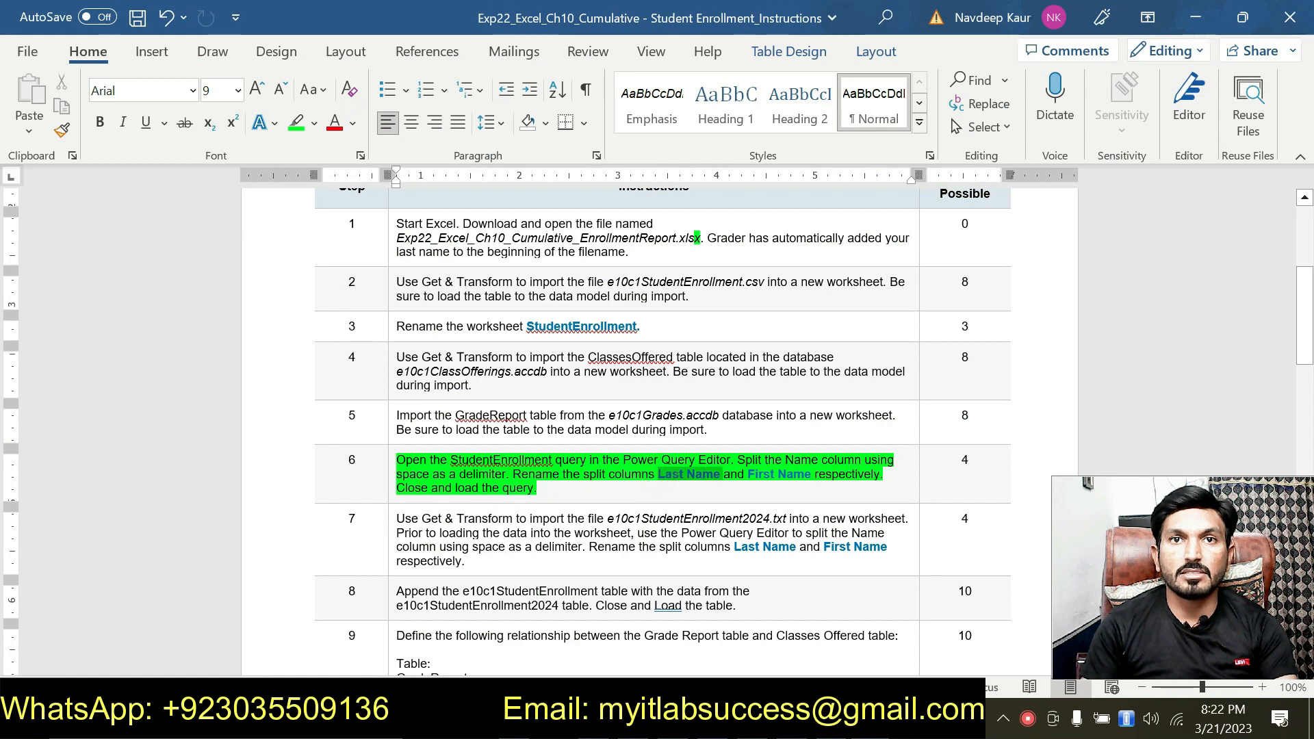
pyautogui.hotkey('ctrl', 'c')
pyautogui.hotkey('alt', 'Tab')
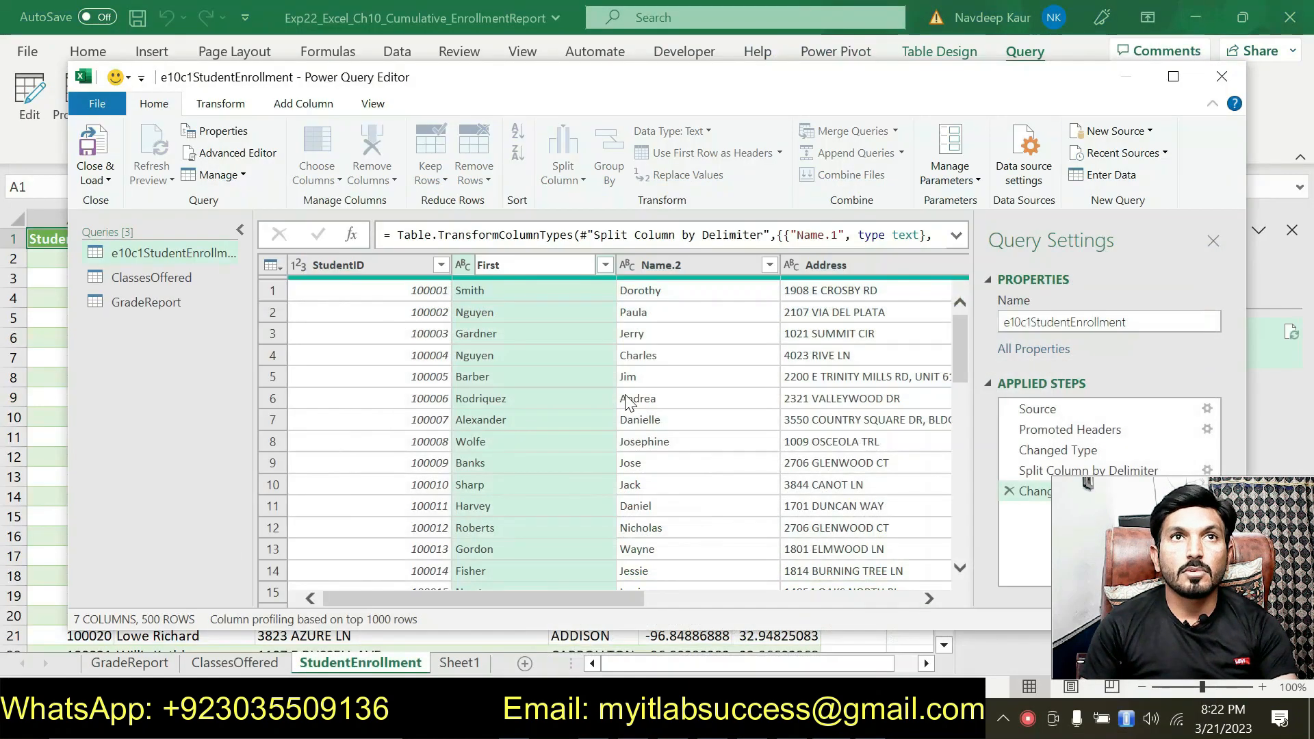
pyautogui.doubleClick(510, 266)
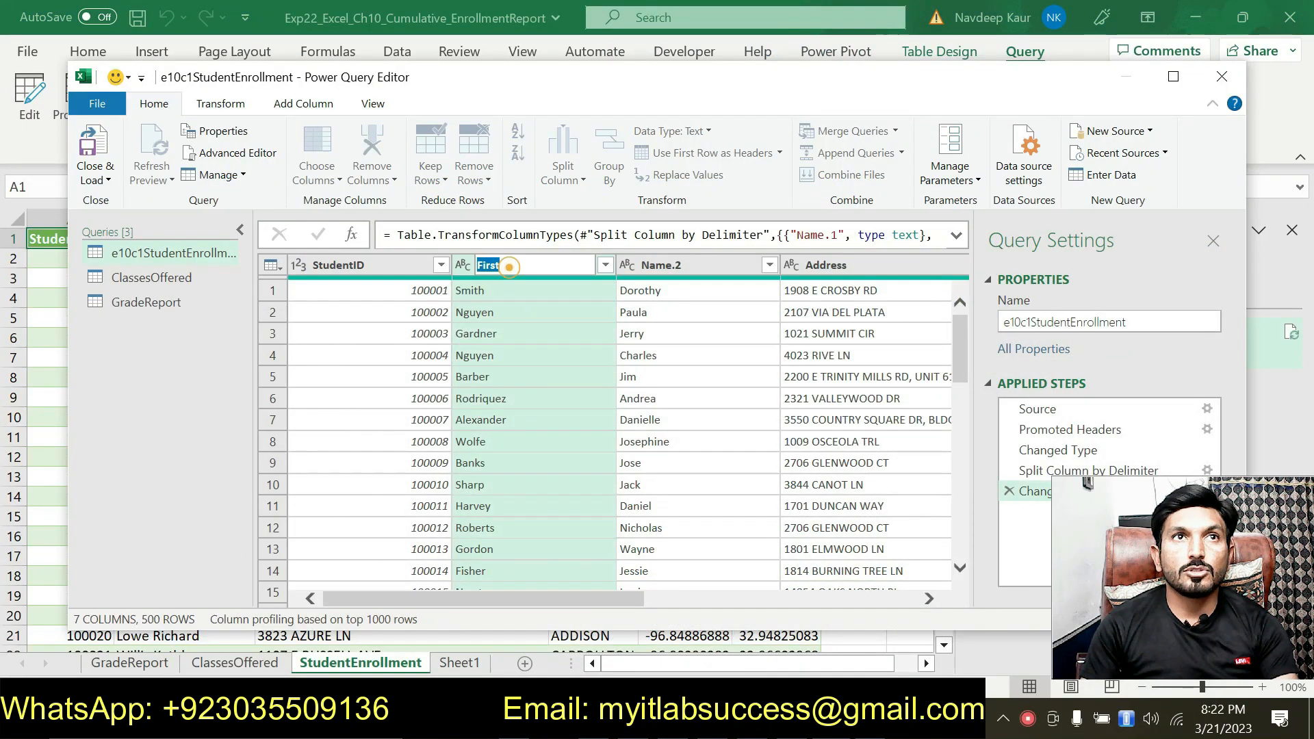
pyautogui.hotkey('ctrl', 'v')
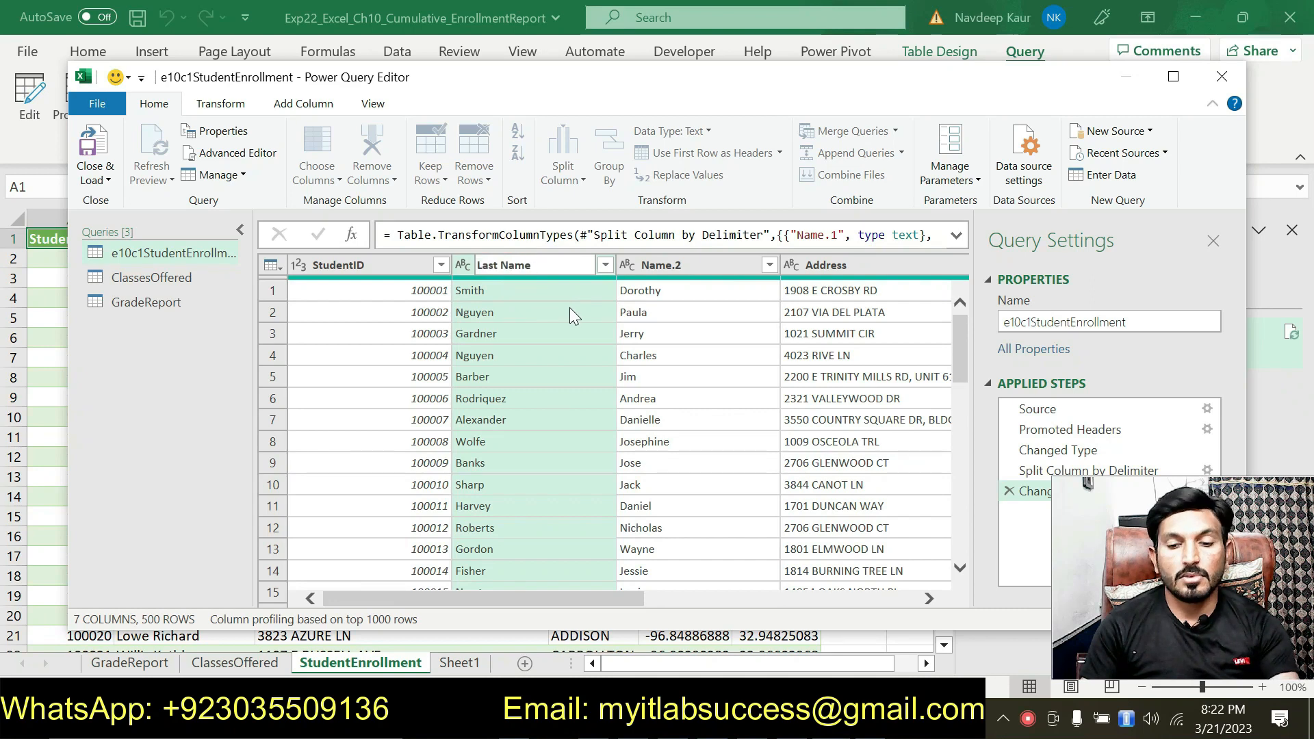
# Step: Rename the Name.2 column as First Name, copying the name from instruction 6 in Word
pyautogui.click(660, 265)
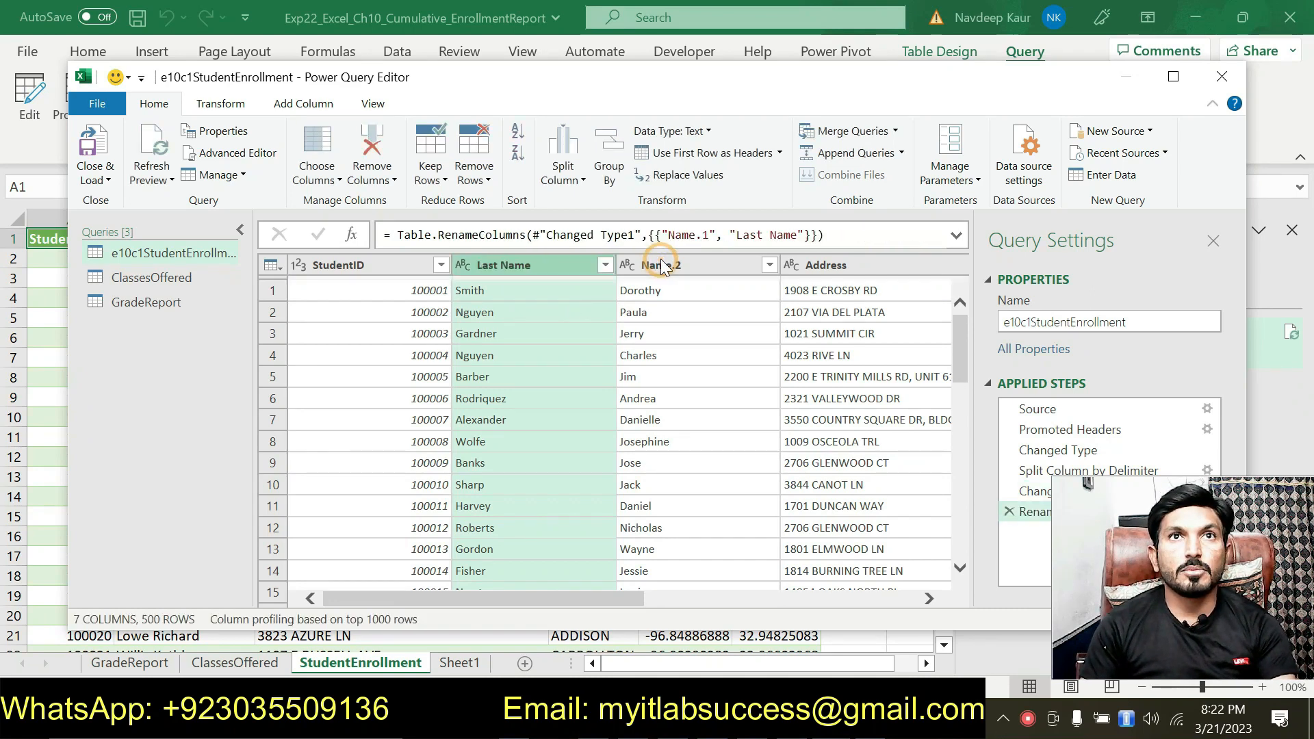
pyautogui.doubleClick(667, 265)
pyautogui.hotkey('alt', 'Tab')
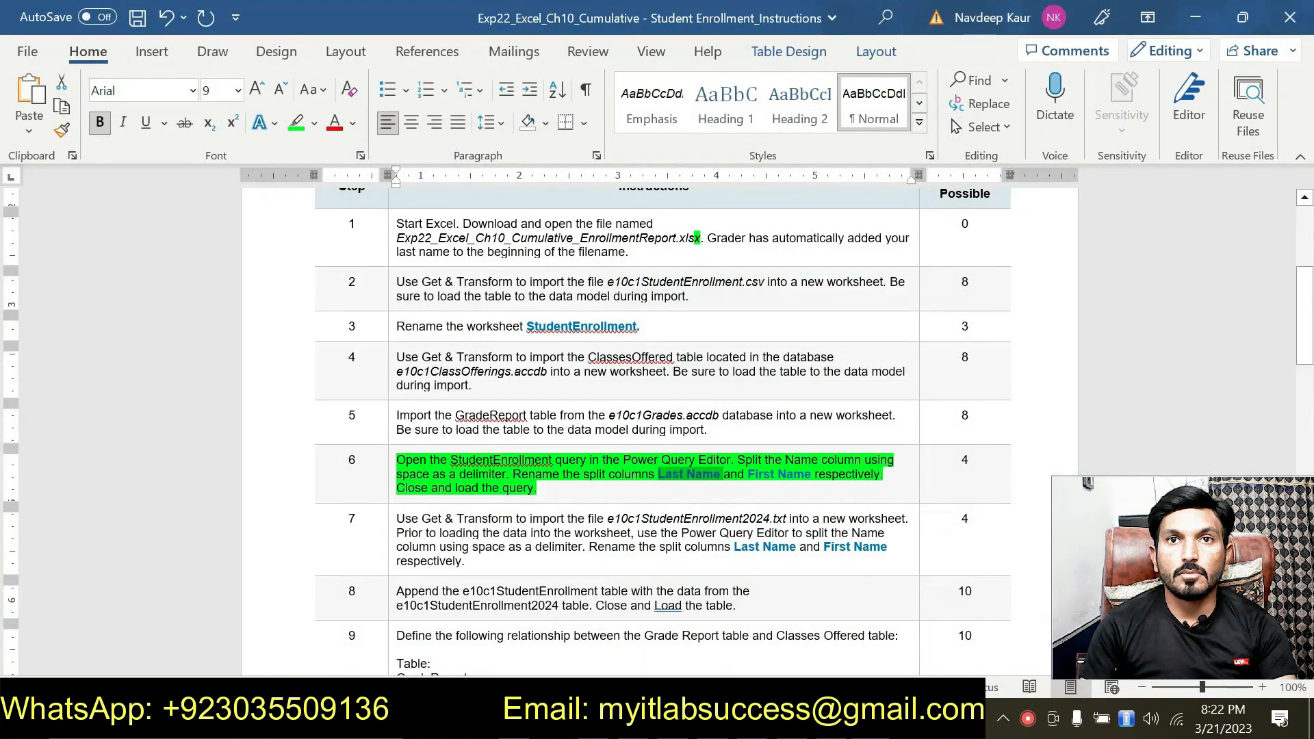
pyautogui.moveTo(750, 474); pyautogui.dragTo(808, 474)
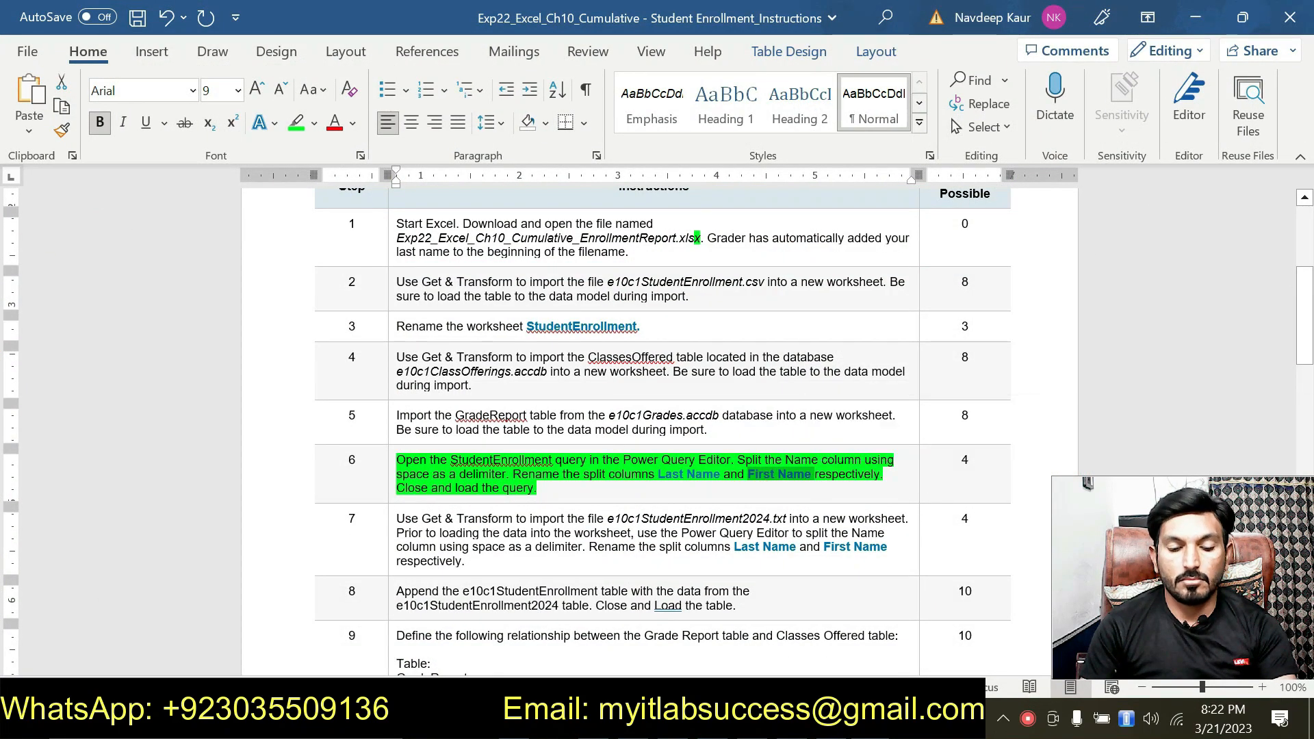
pyautogui.hotkey('alt', 'Tab')
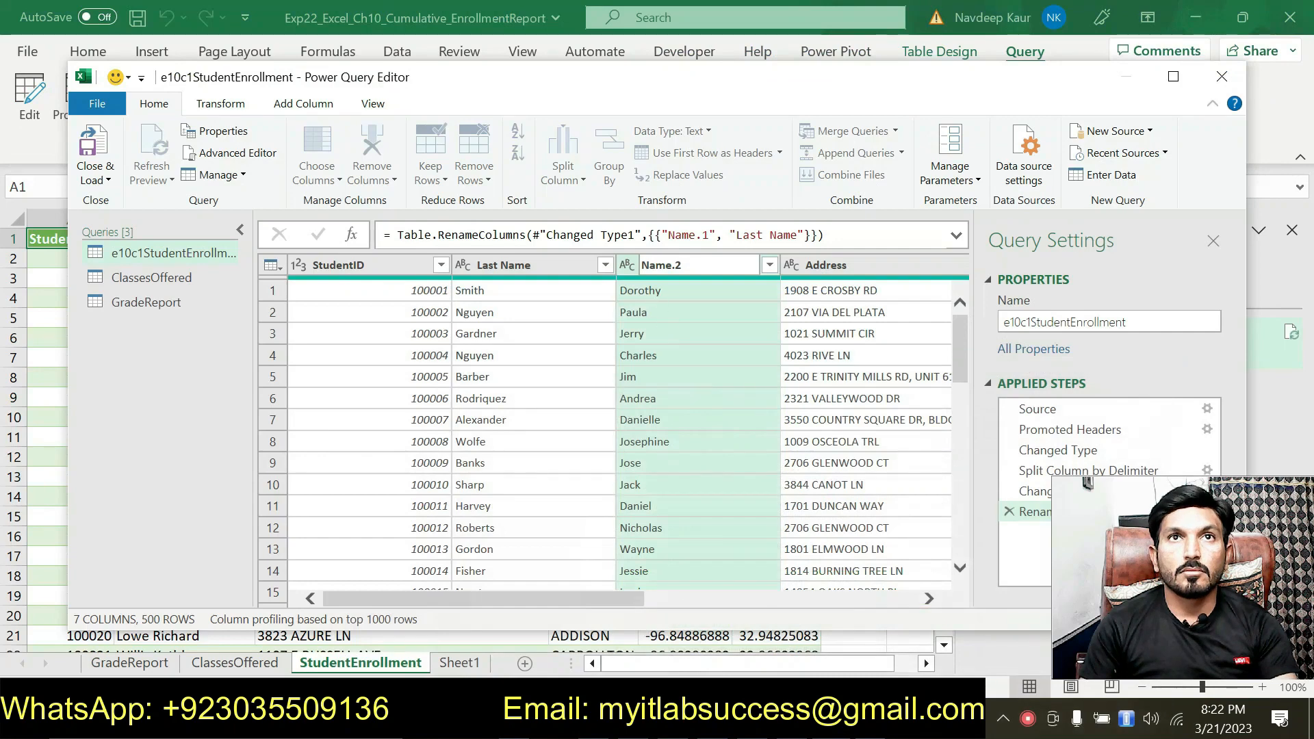
pyautogui.hotkey('ctrl', 'a')
pyautogui.hotkey('ctrl', 'v')
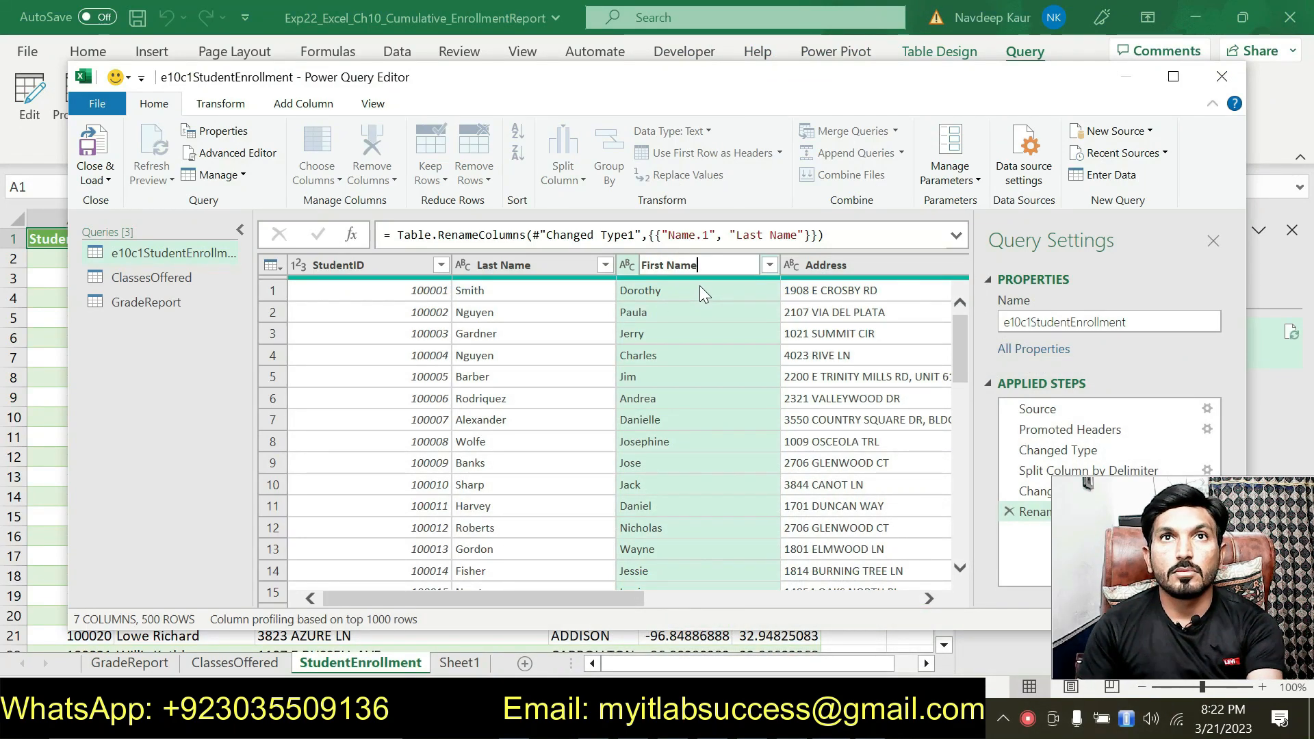
pyautogui.press('Return')
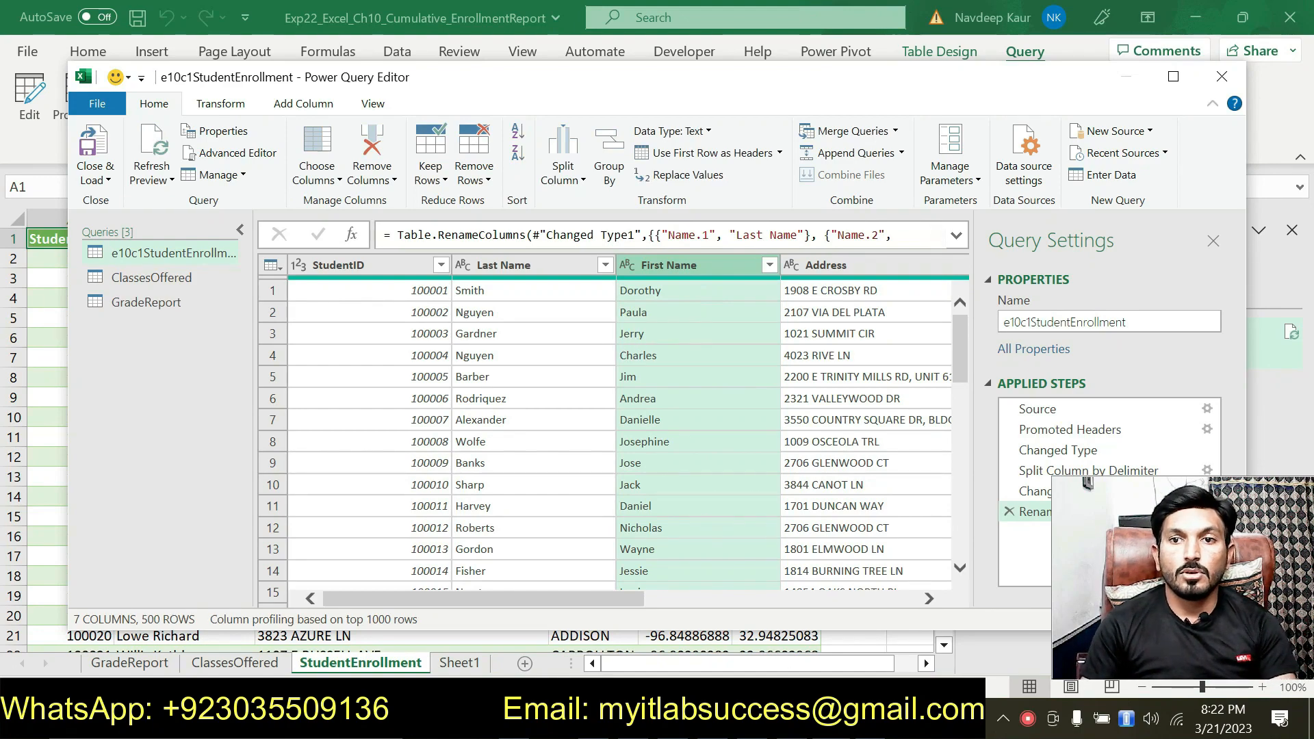
# Step: Recheck instruction 6 in Word, return to the Power Query Editor, and close and load the e10c1StudentEnrollment query
pyautogui.hotkey('alt', 'Tab')
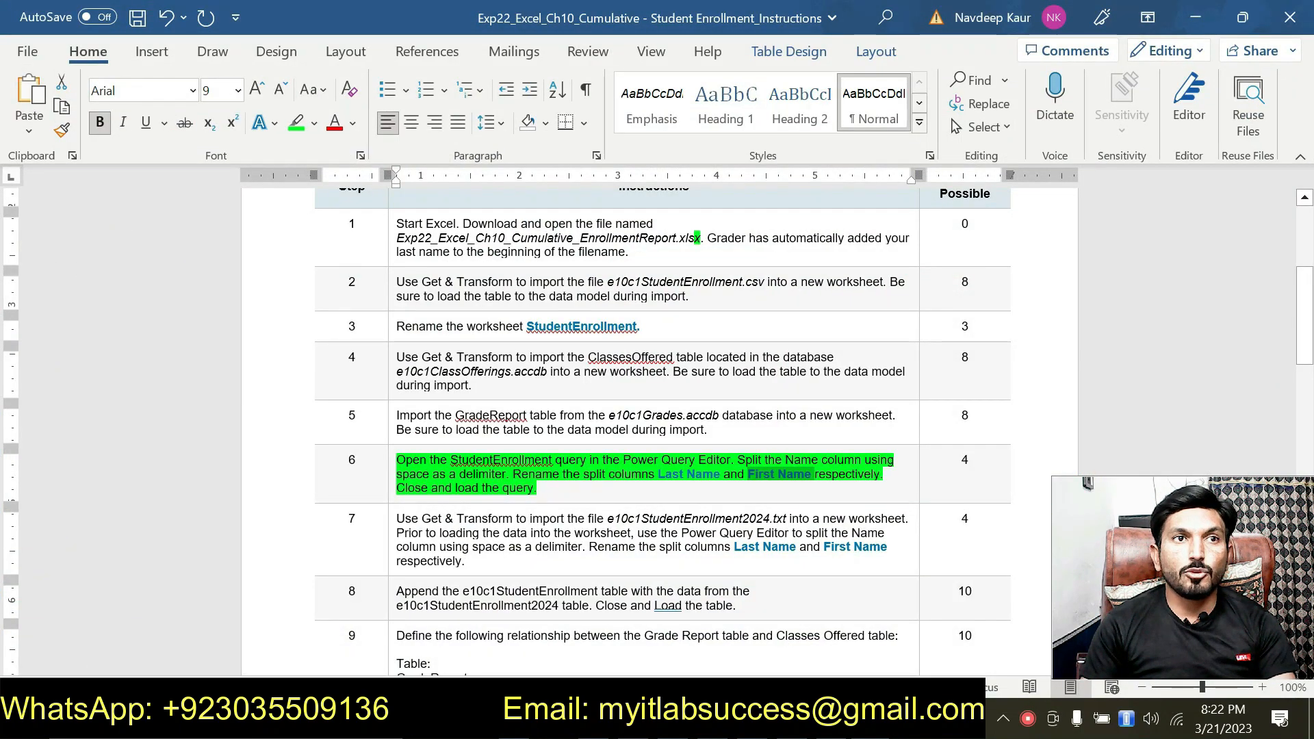
pyautogui.hotkey('alt', 'Tab')
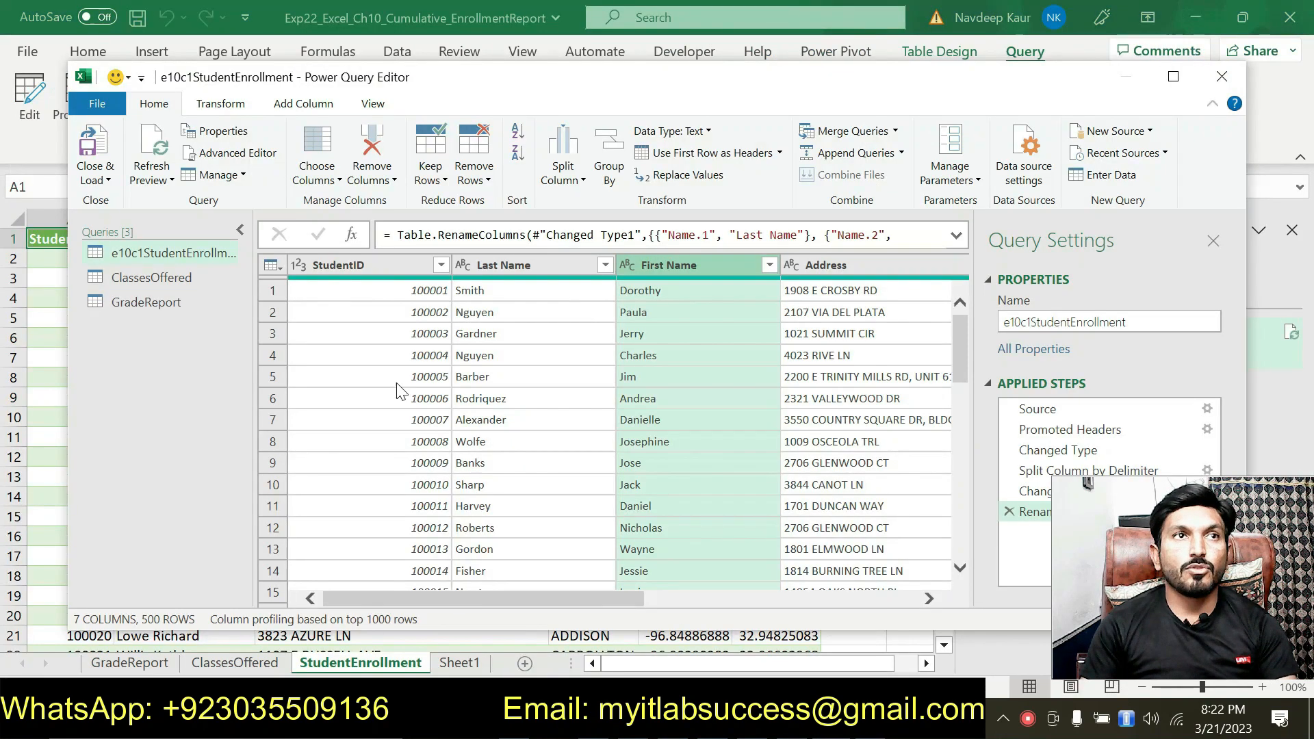
pyautogui.click(110, 179)
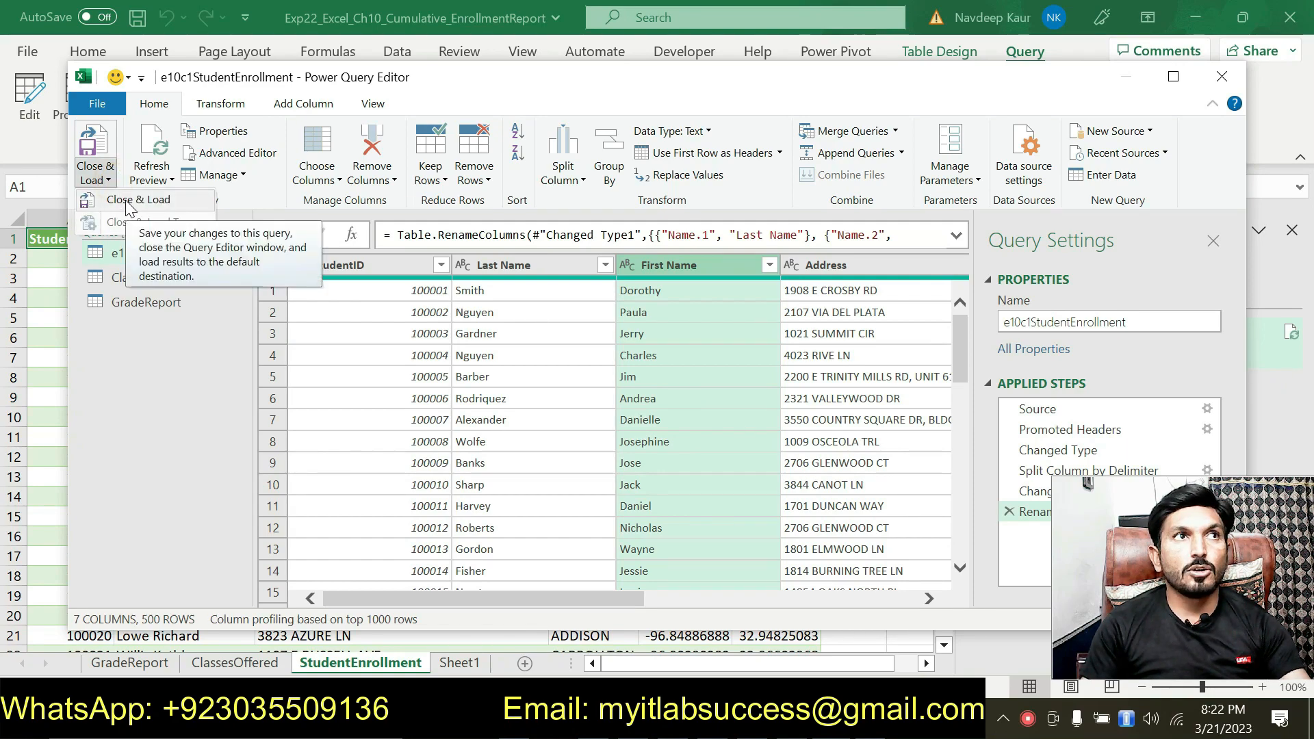
pyautogui.click(127, 204)
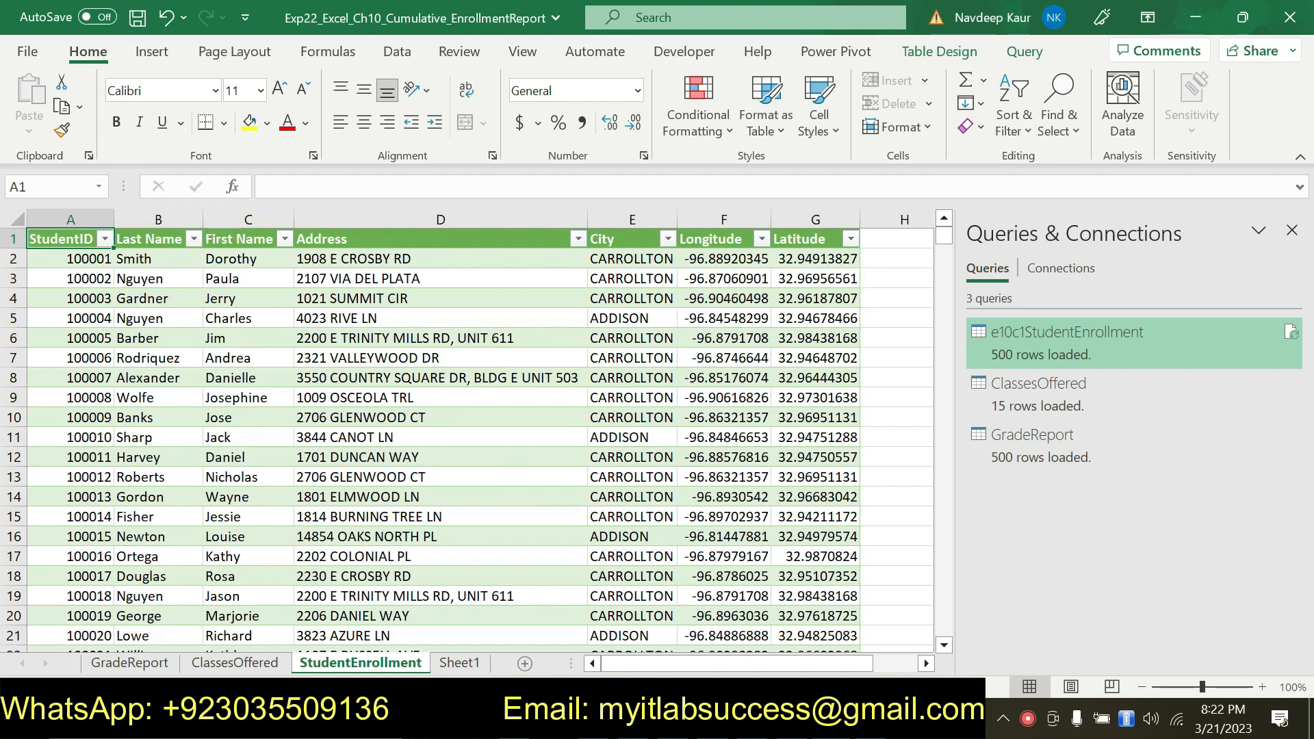
# Step: Switch to the Word instructions, remove the green highlight from instruction 6 and highlight instruction 7 in green
pyautogui.hotkey('alt', 'Tab')
pyautogui.moveTo(552, 491); pyautogui.dragTo(400, 460)
pyautogui.click(487, 433)
pyautogui.scroll(-2, 486, 434)
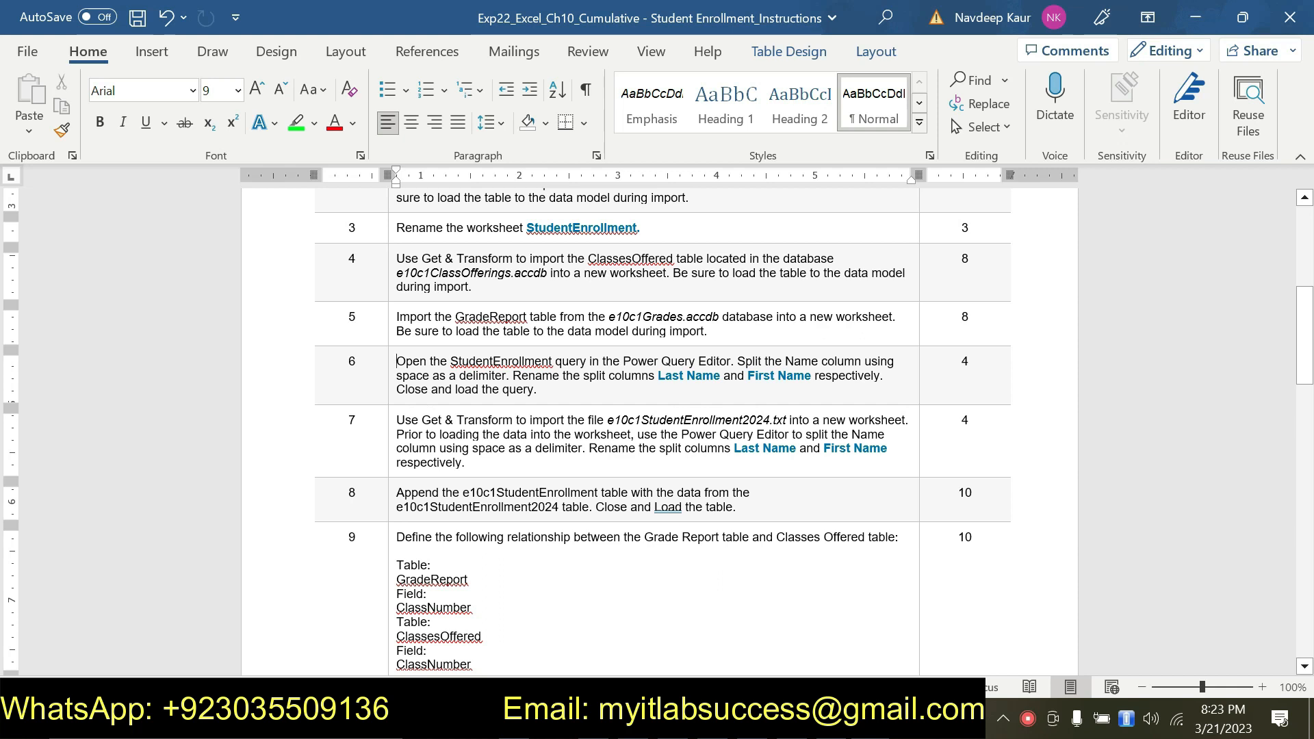
pyautogui.moveTo(491, 466); pyautogui.dragTo(397, 420)
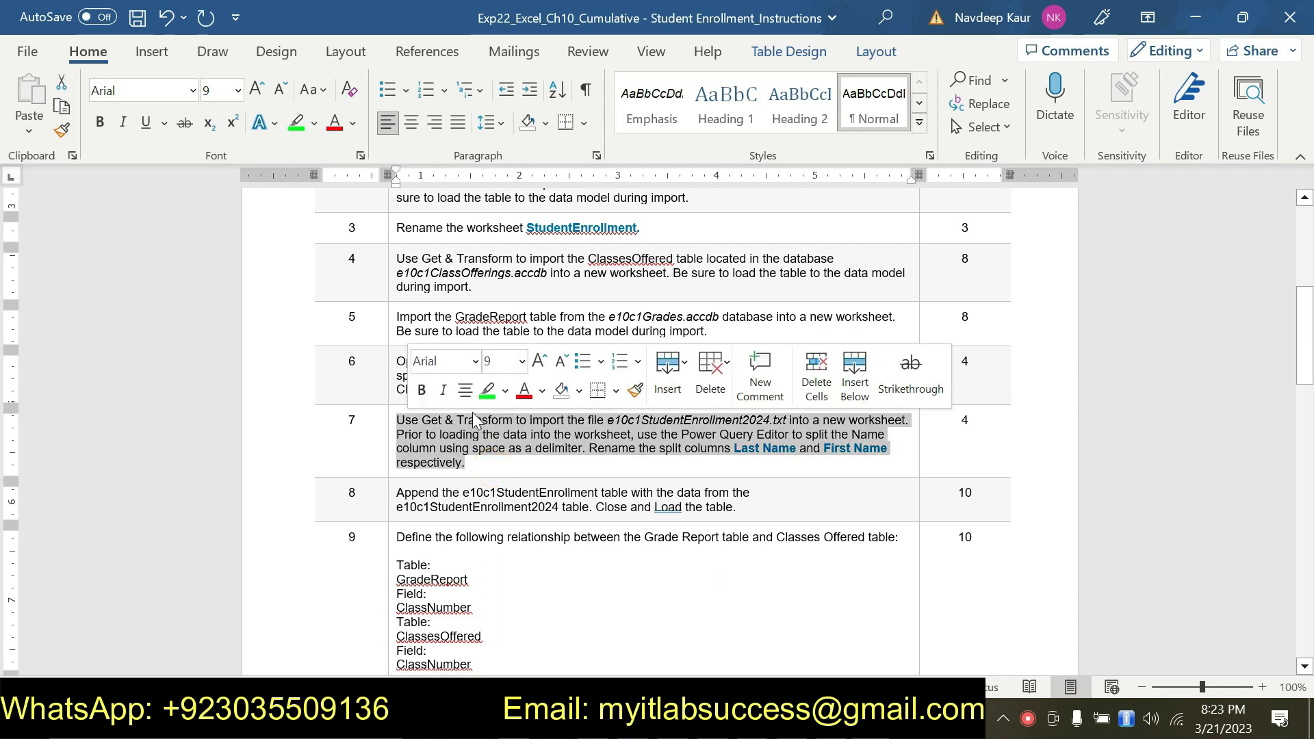
pyautogui.click(486, 394)
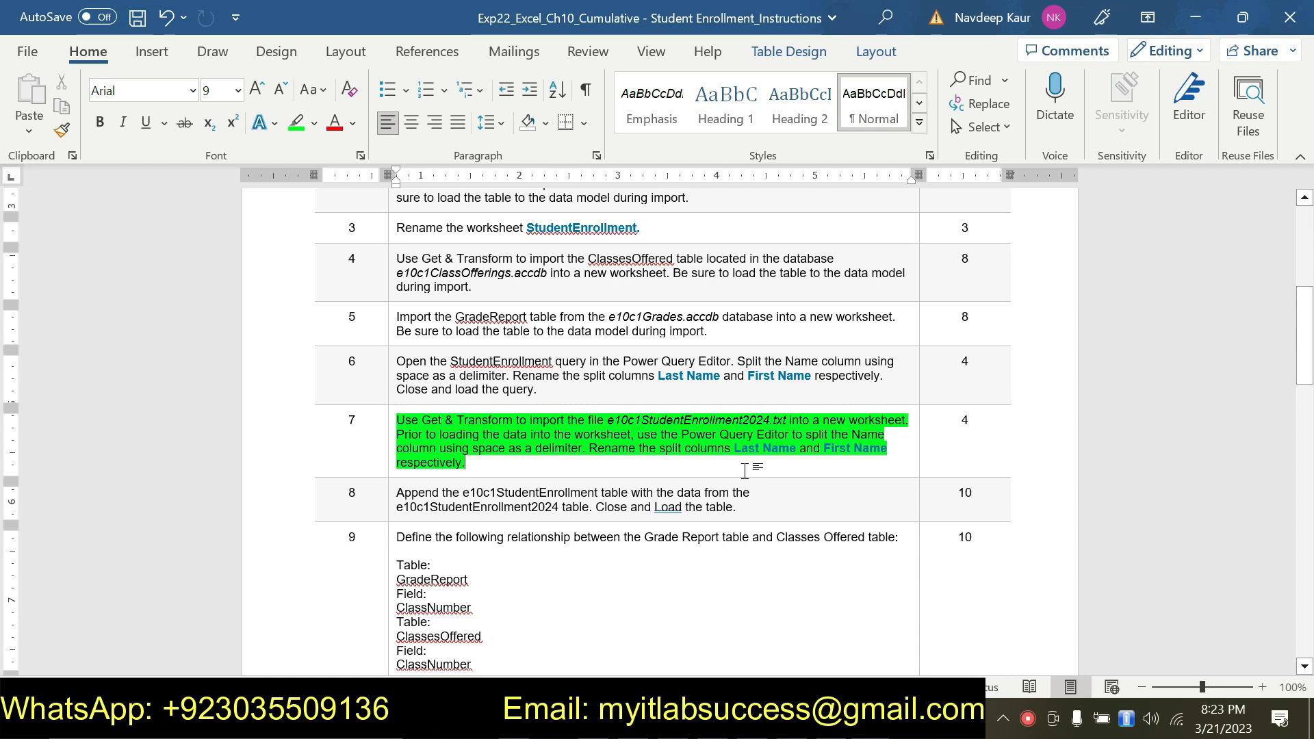
pyautogui.click(479, 467)
# Step: Check the file name in instruction 7, switch to Excel and open the text file e10c1StudentEnrollment2024 for import
pyautogui.moveTo(607, 419); pyautogui.dragTo(767, 420)
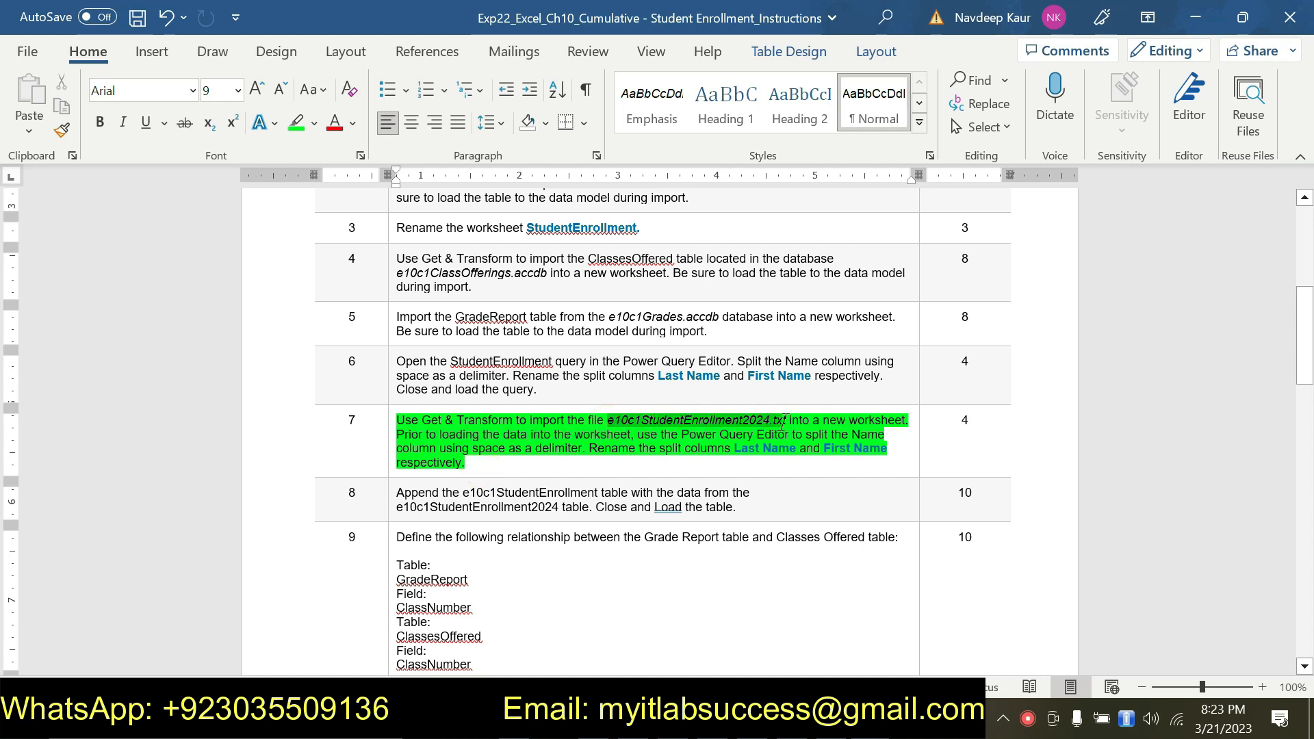
pyautogui.click(734, 450)
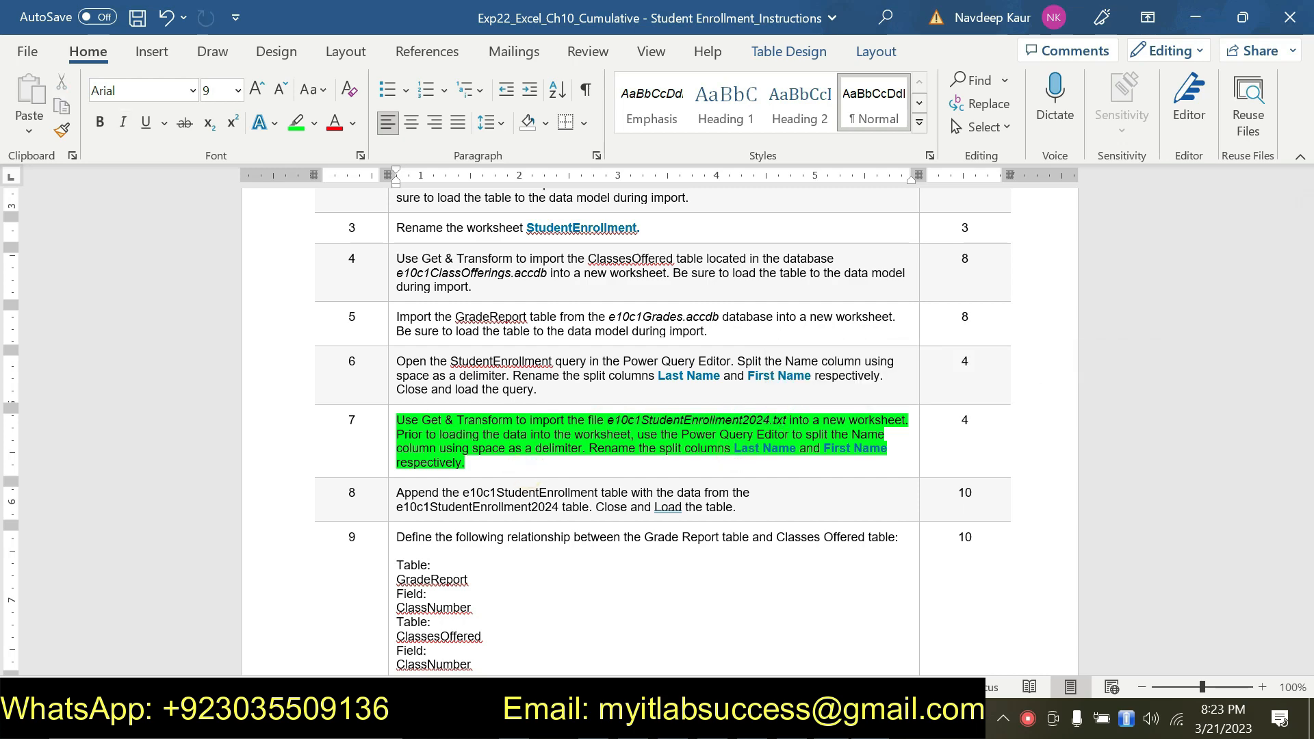
pyautogui.hotkey('alt', 'Tab')
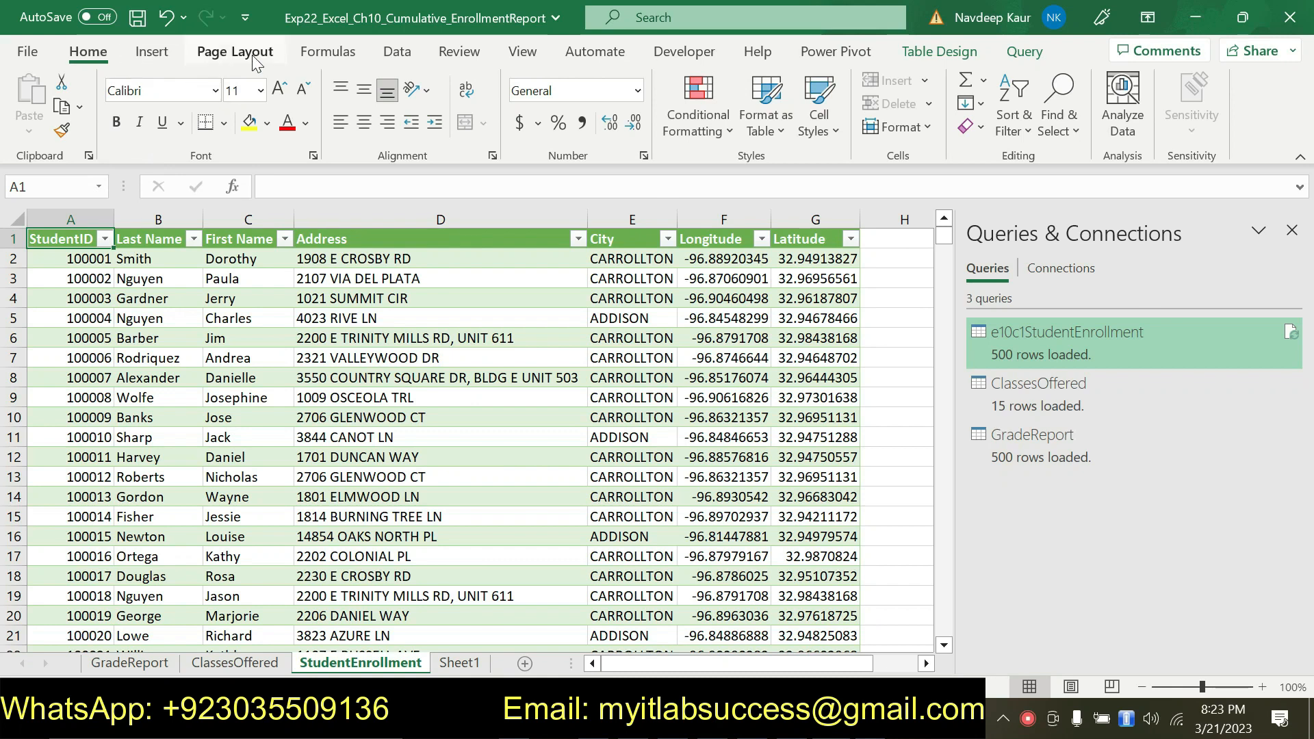
pyautogui.click(395, 53)
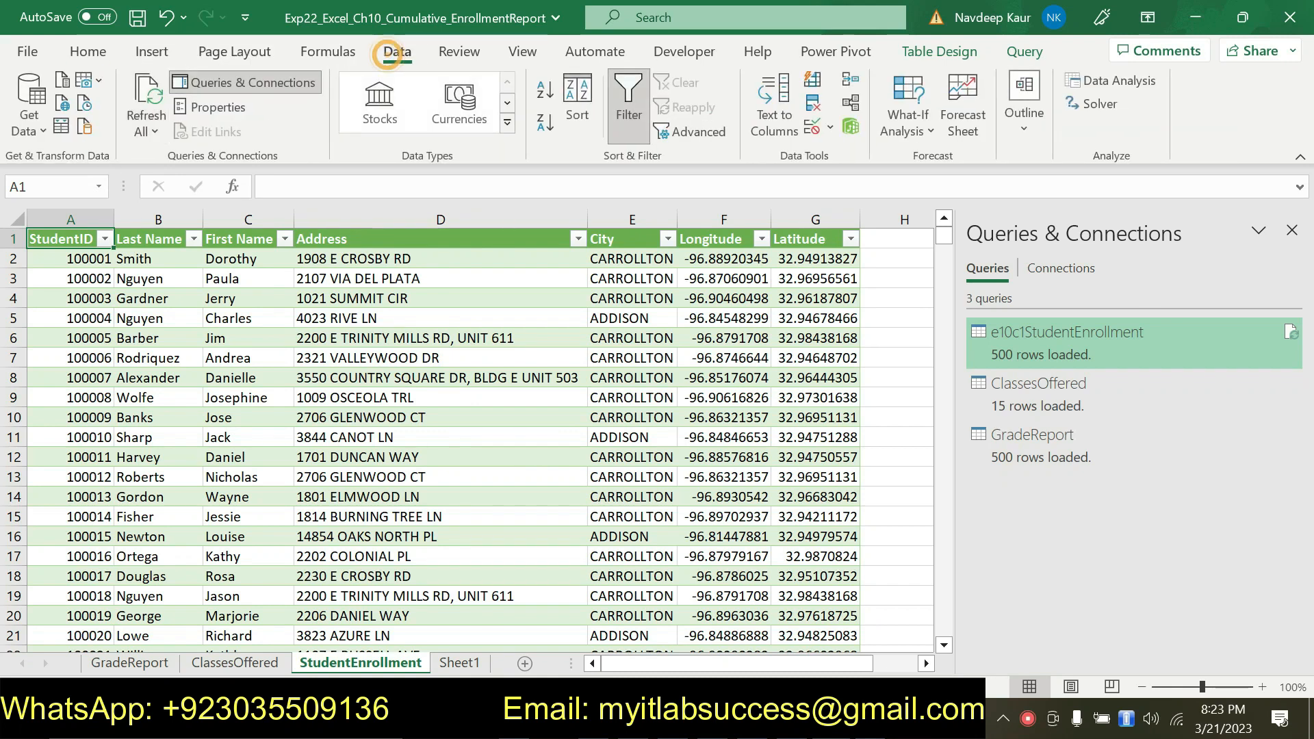
pyautogui.click(39, 132)
pyautogui.moveTo(76, 176)
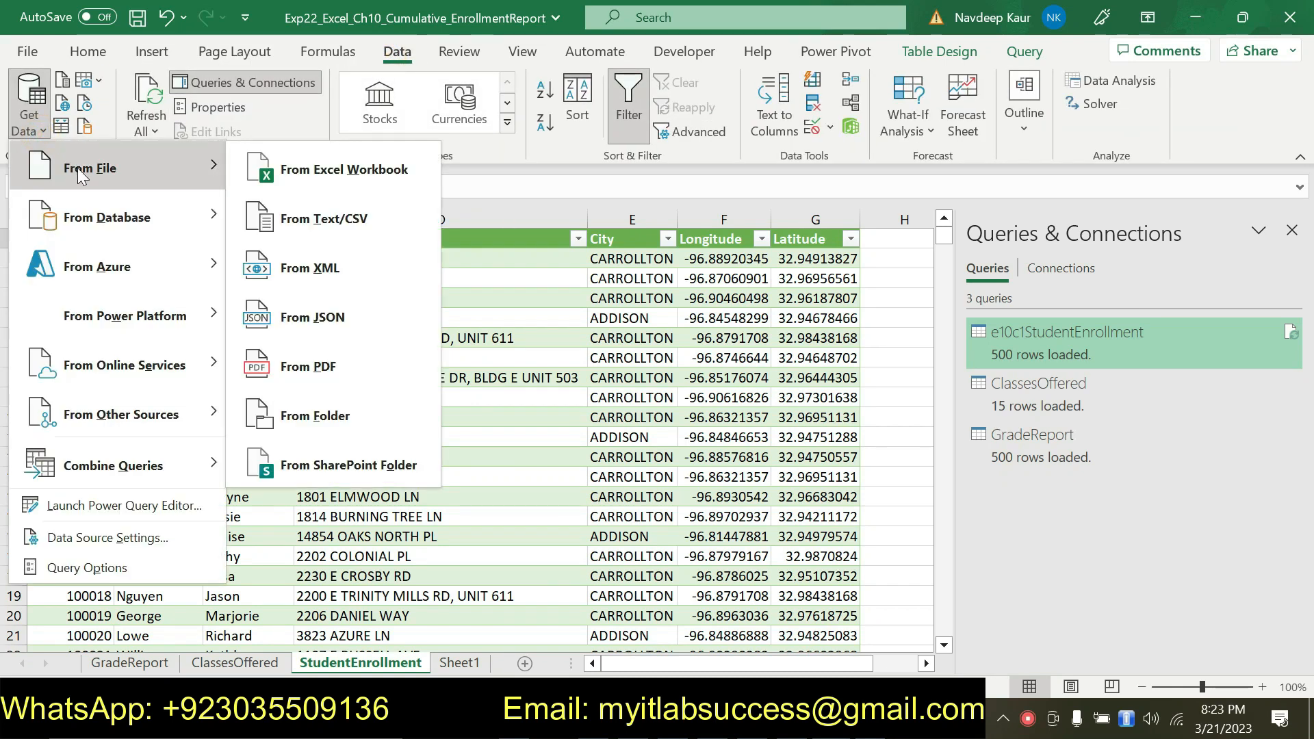
pyautogui.click(328, 223)
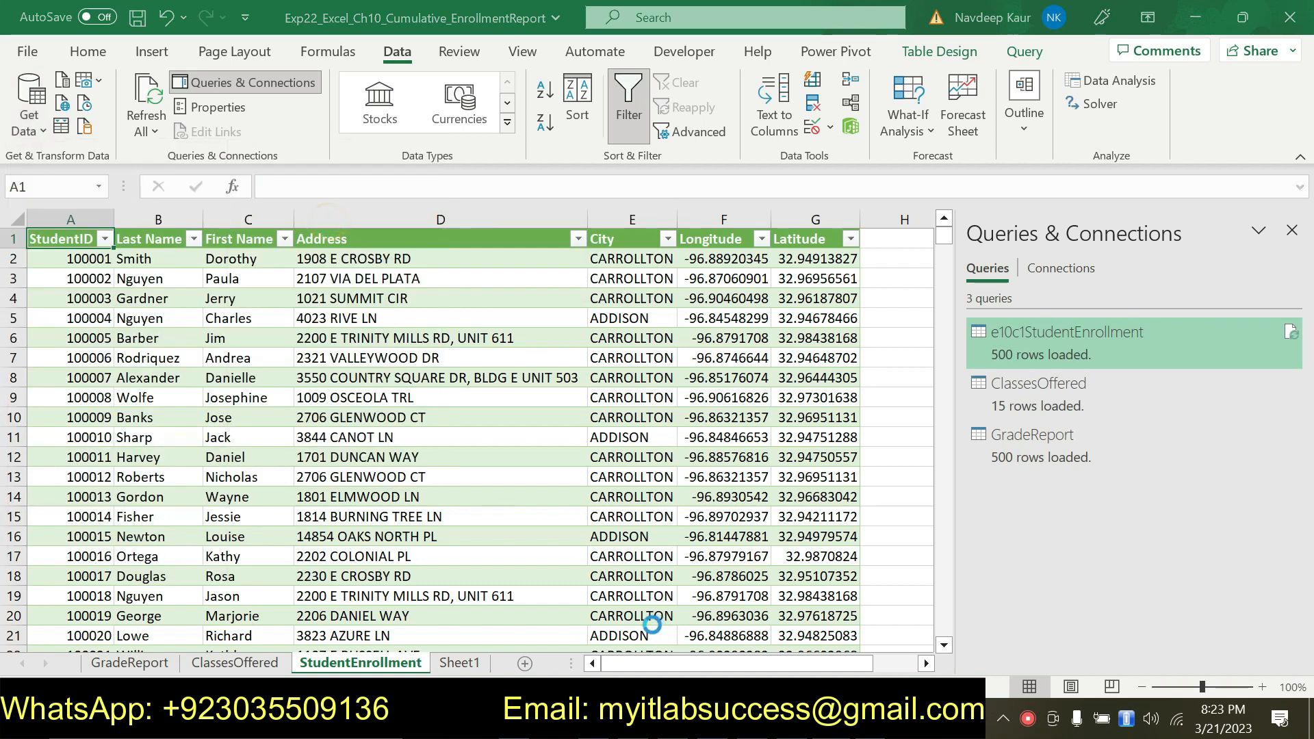
pyautogui.click(316, 173)
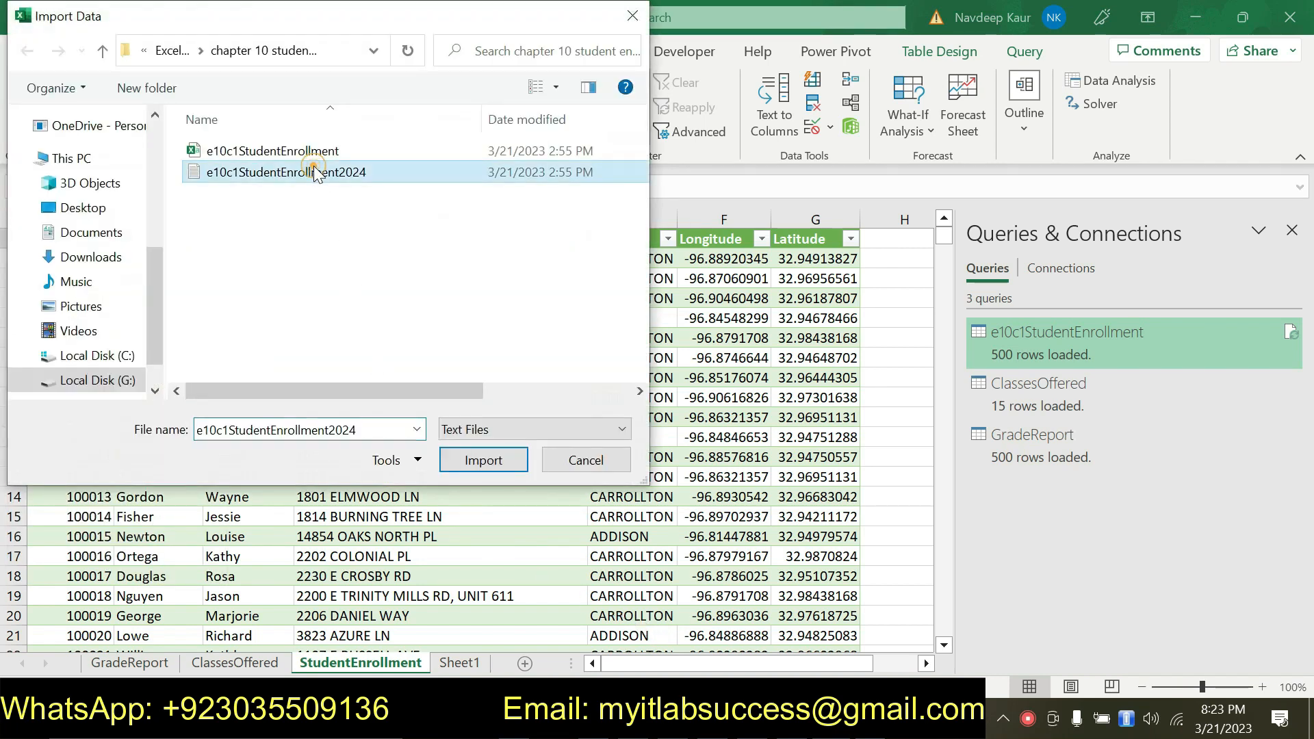
pyautogui.click(482, 460)
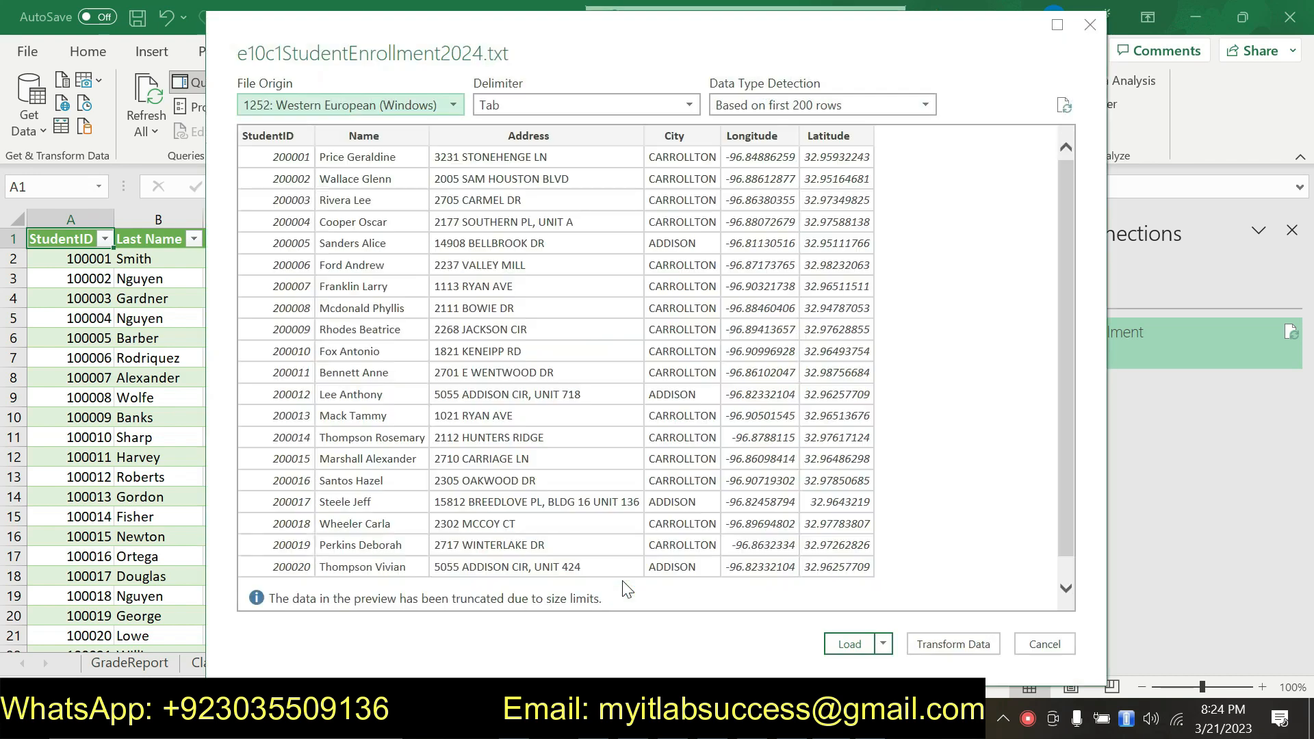
# Step: Load the previewed data into a new worksheet, adding the e10c1StudentEnrollment2024 table to the data model, and close the Power Pivot window
pyautogui.click(884, 644)
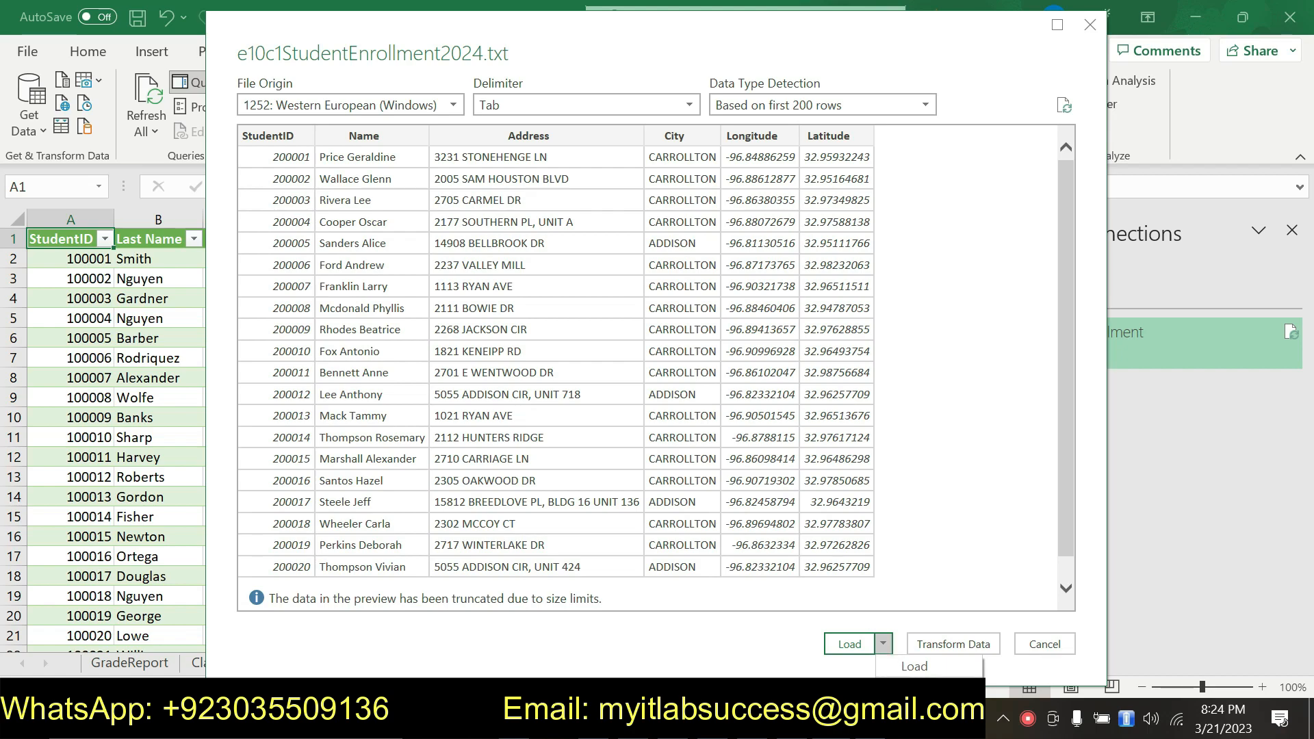
pyautogui.click(846, 644)
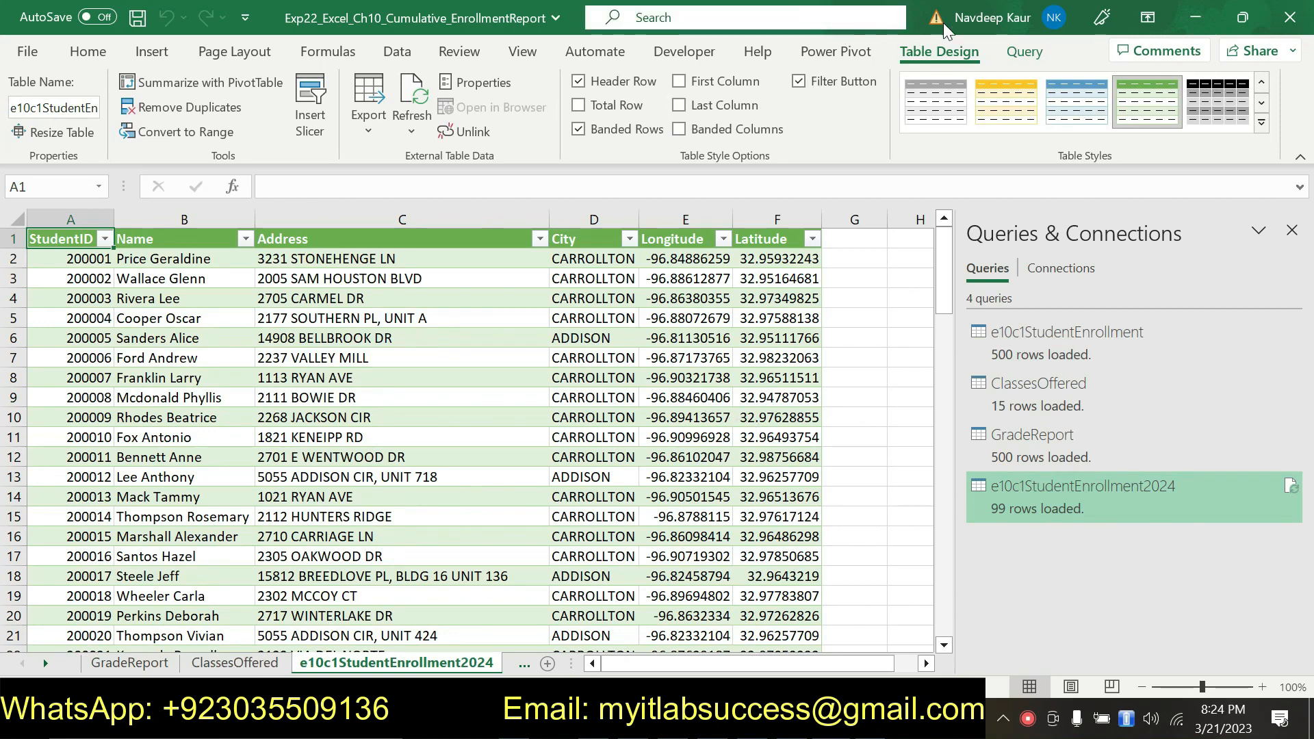
pyautogui.click(836, 52)
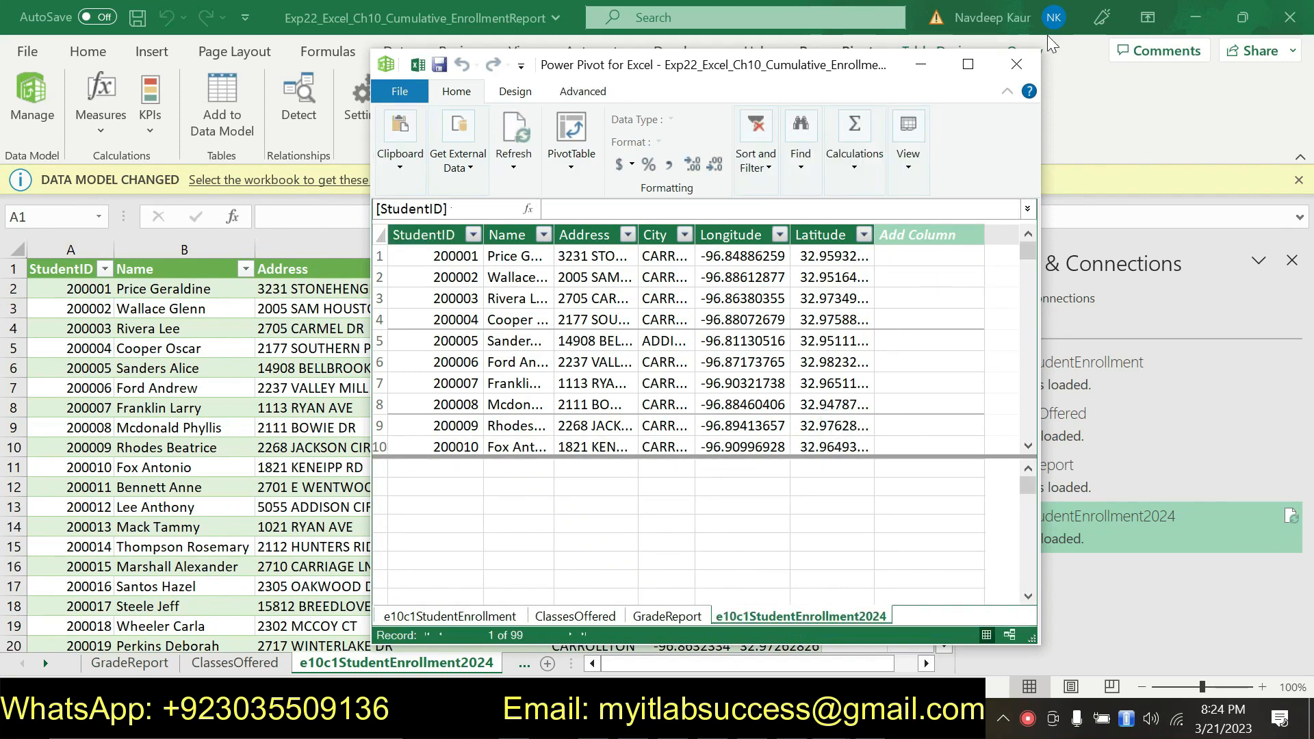
pyautogui.click(1026, 66)
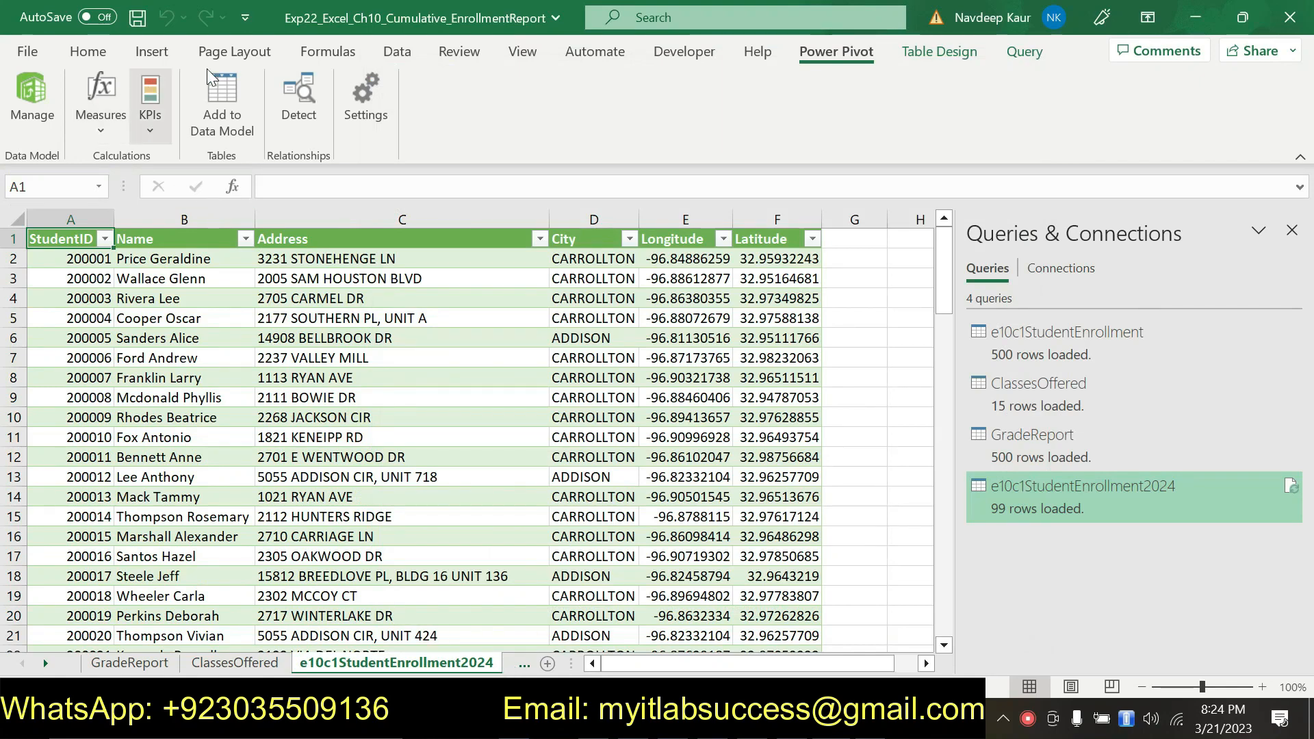
# Step: Open the e10c1StudentEnrollment2024 query in the Power Query Editor and start splitting its Name column by delimiter
pyautogui.click(1019, 55)
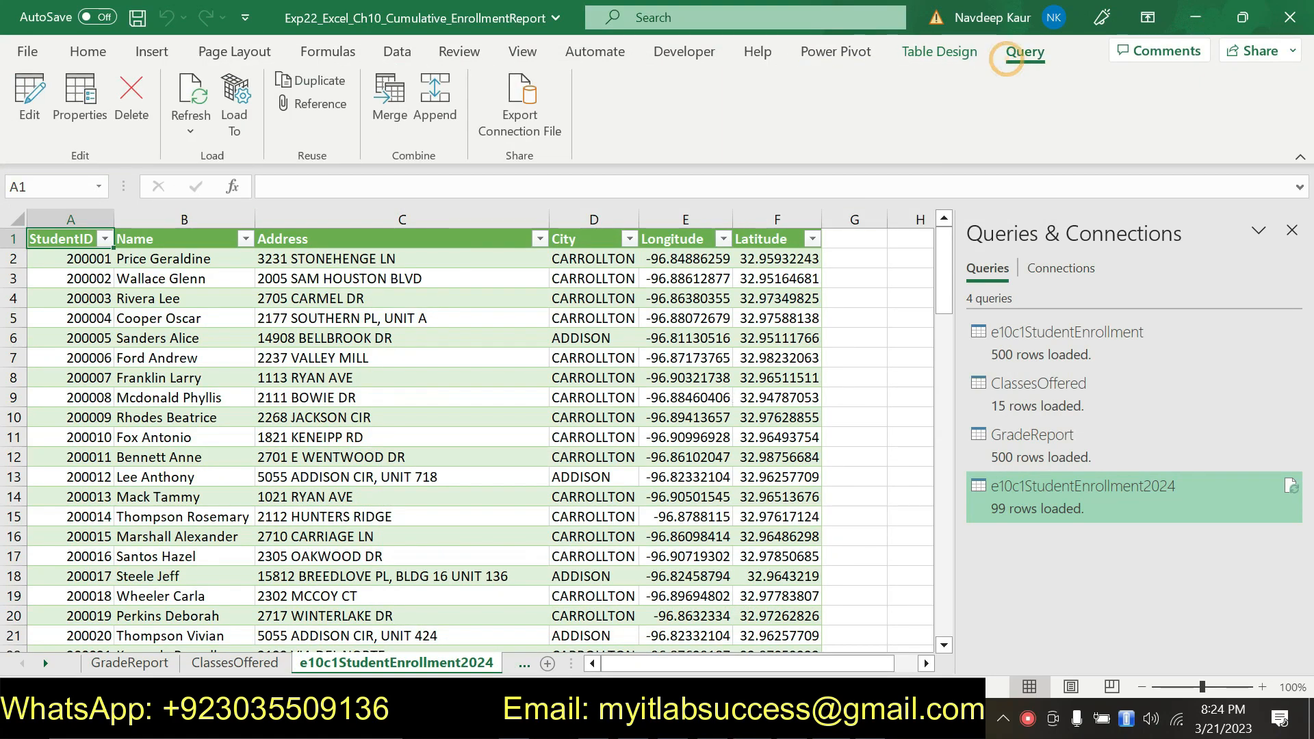
pyautogui.click(32, 113)
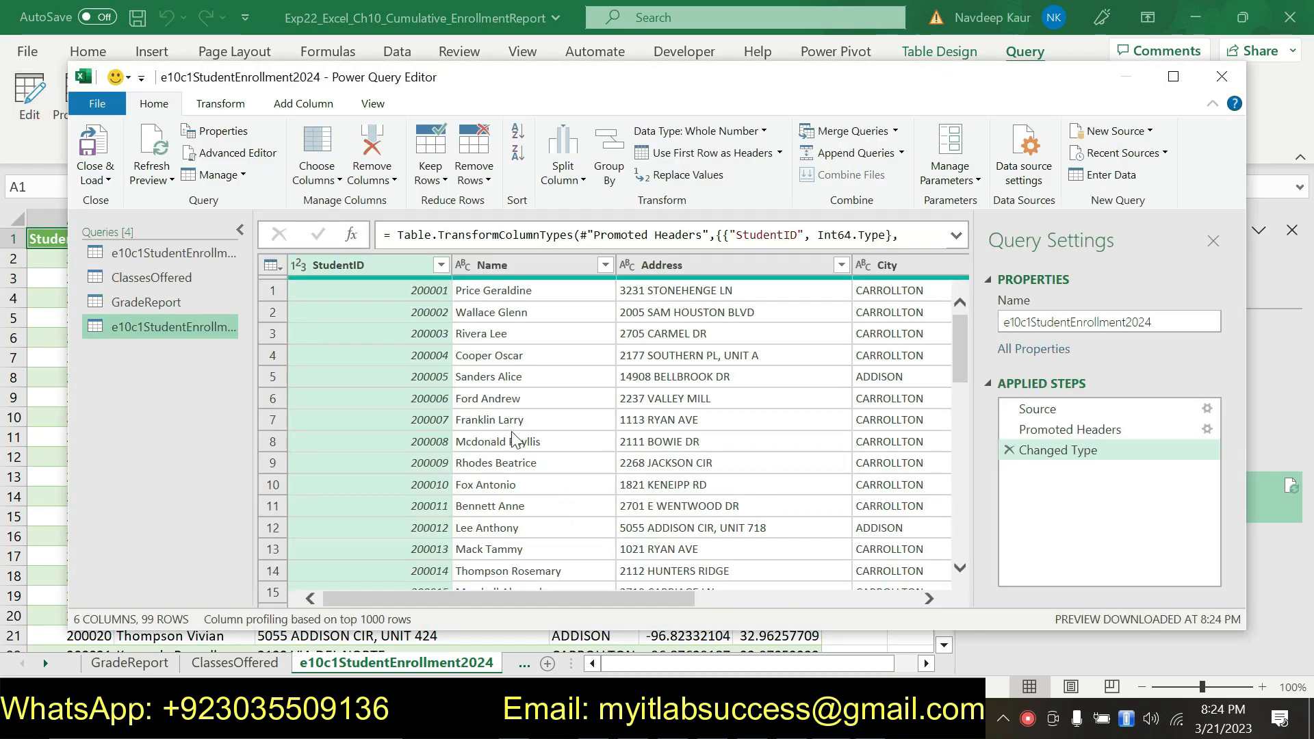
pyautogui.click(537, 263)
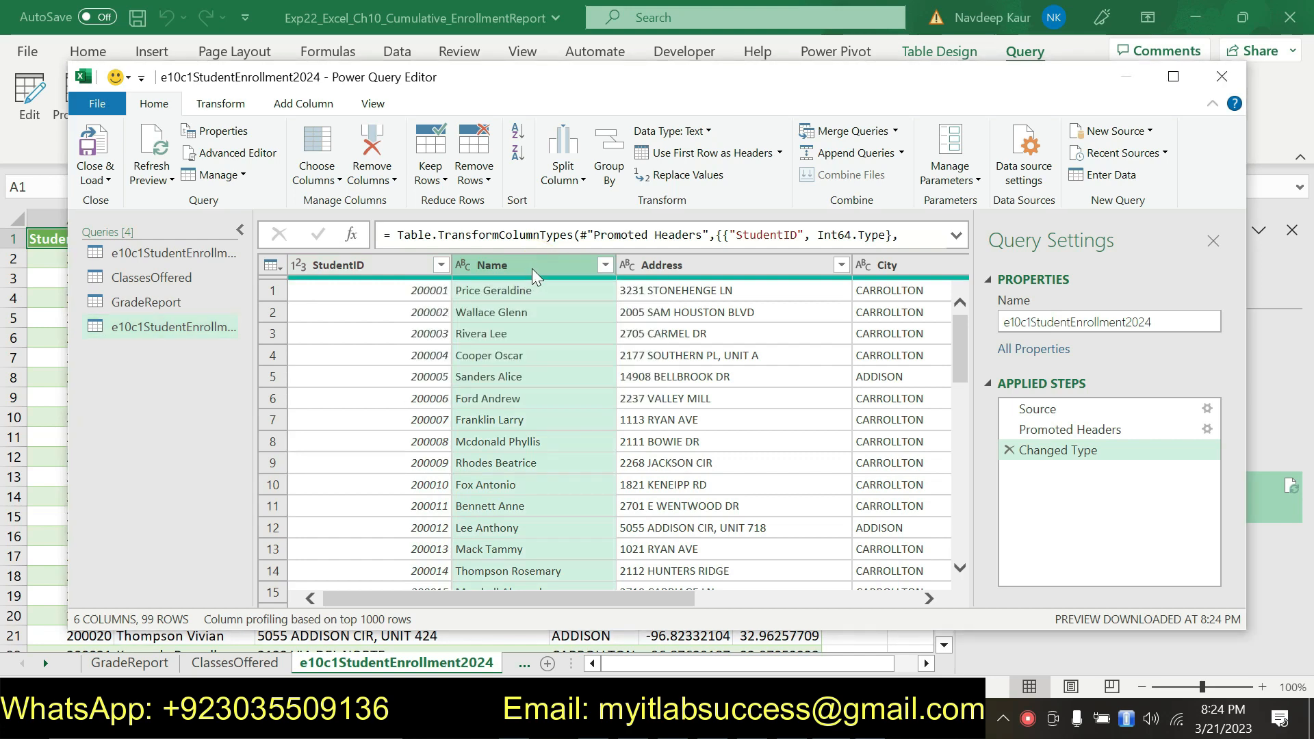
pyautogui.click(582, 179)
pyautogui.click(593, 205)
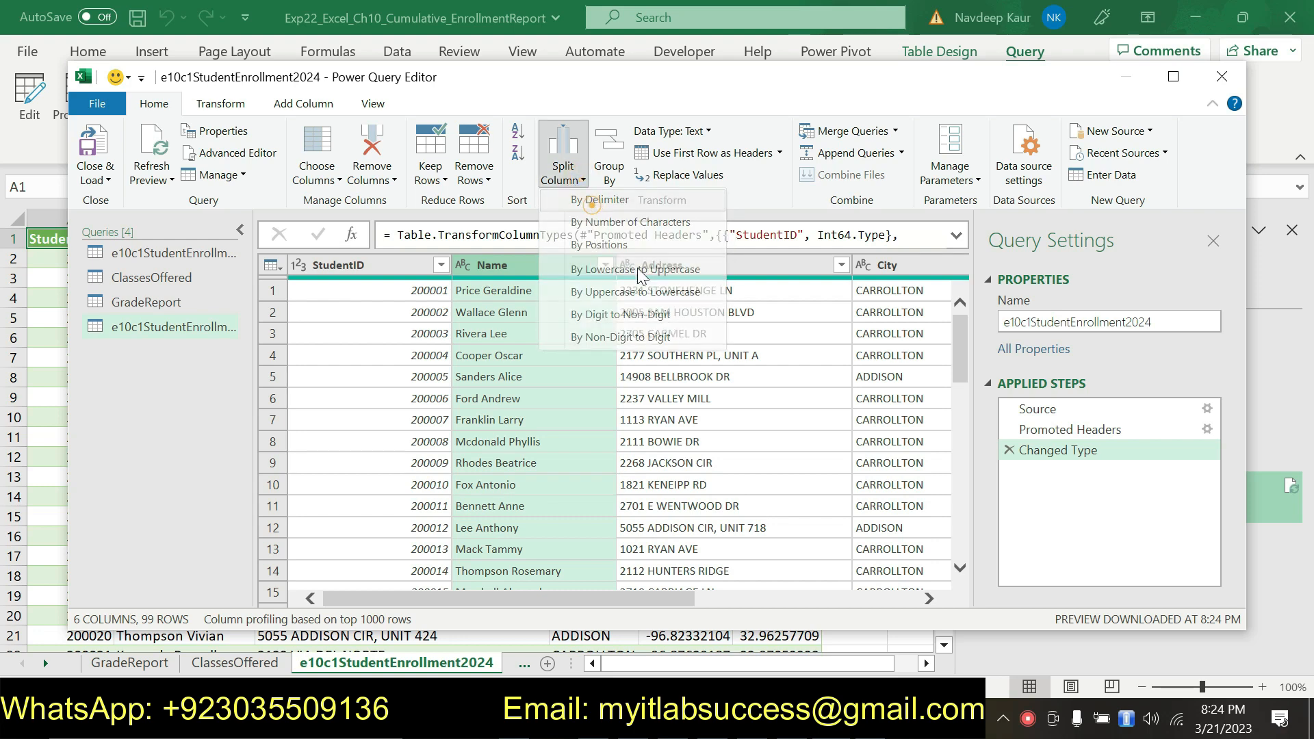
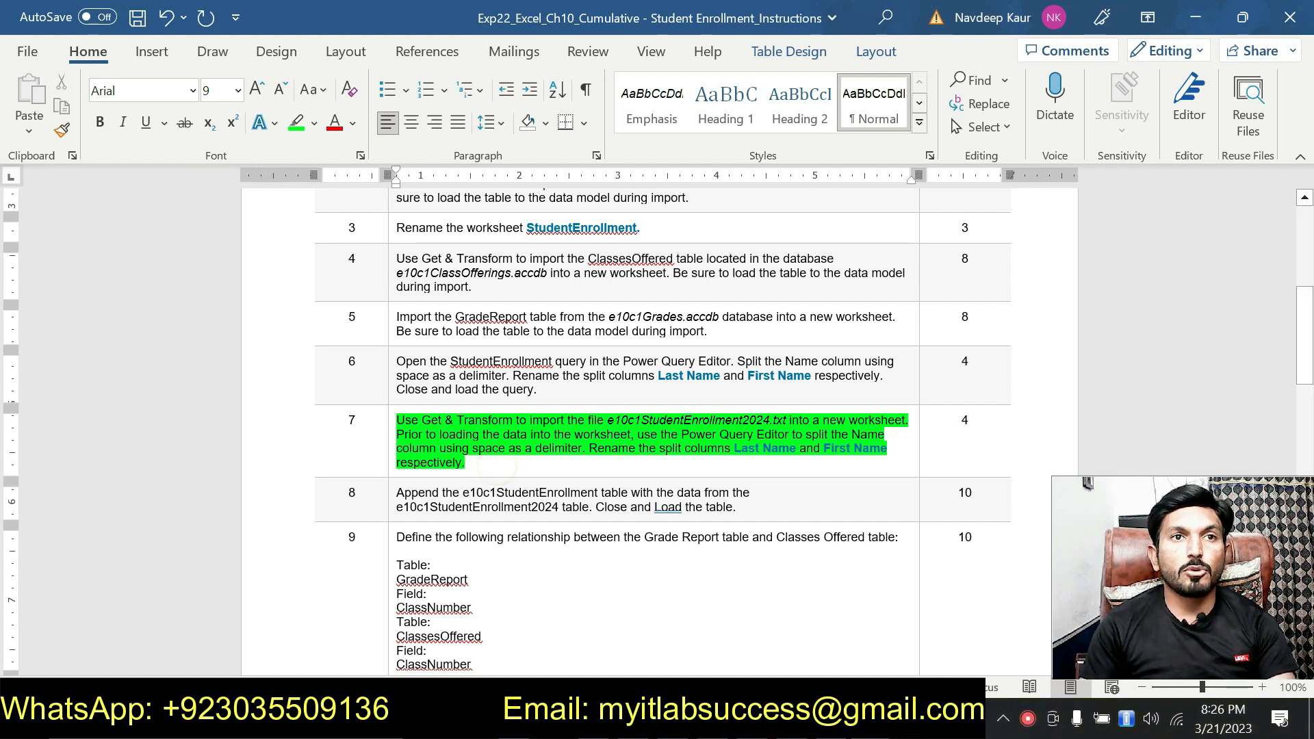
# Step: Remove the green highlight from instruction 7 in the Word instructions
pyautogui.hotkey('shift', 'Up')
pyautogui.hotkey('shift', 'Up')
pyautogui.hotkey('shift', 'Up')
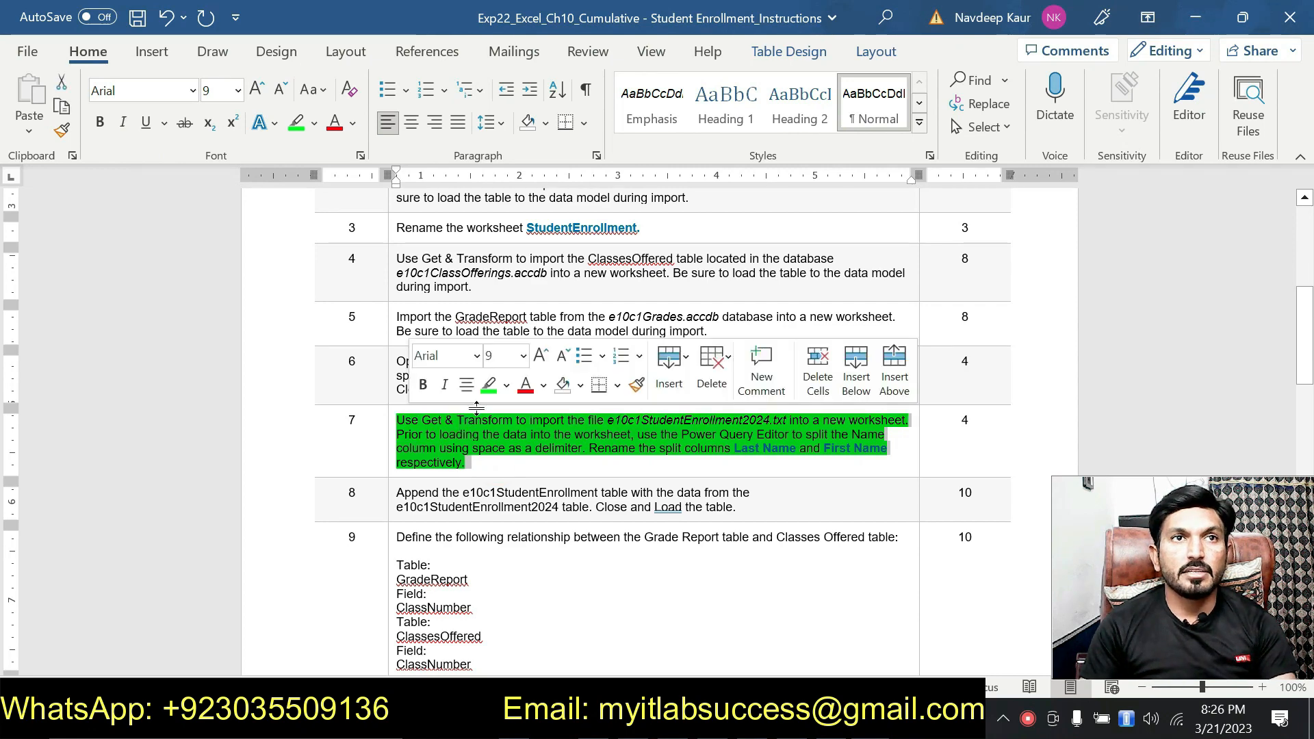
pyautogui.click(488, 385)
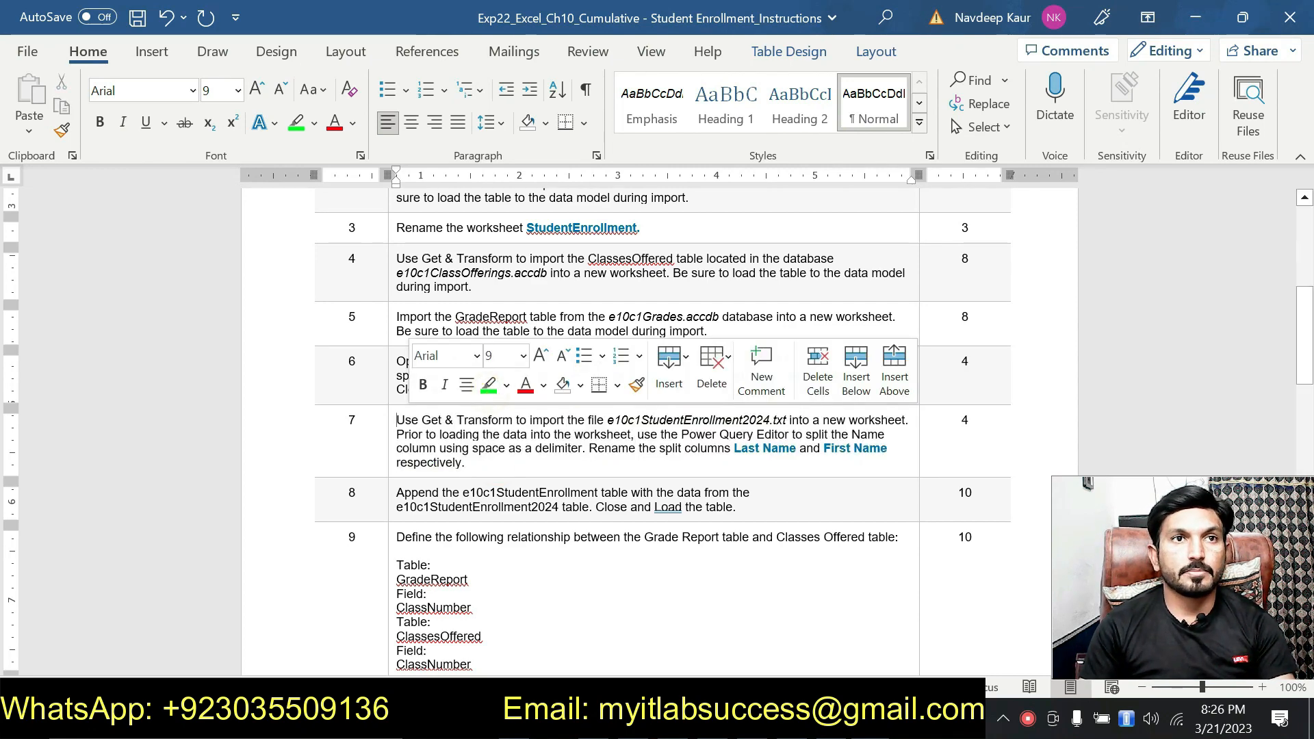
pyautogui.click(494, 459)
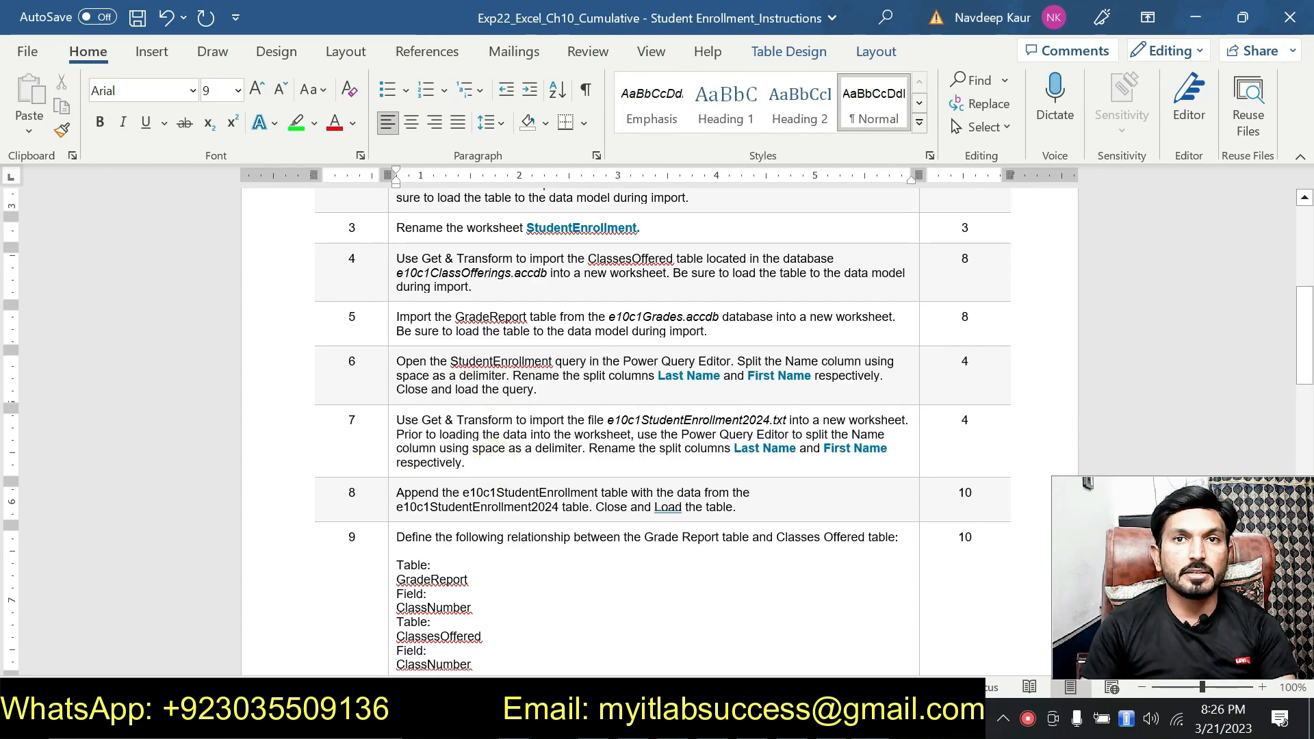
# Step: Highlight instruction 8 in green and check the names of the two tables it says to combine
pyautogui.moveTo(397, 493); pyautogui.dragTo(739, 508)
pyautogui.click(489, 457)
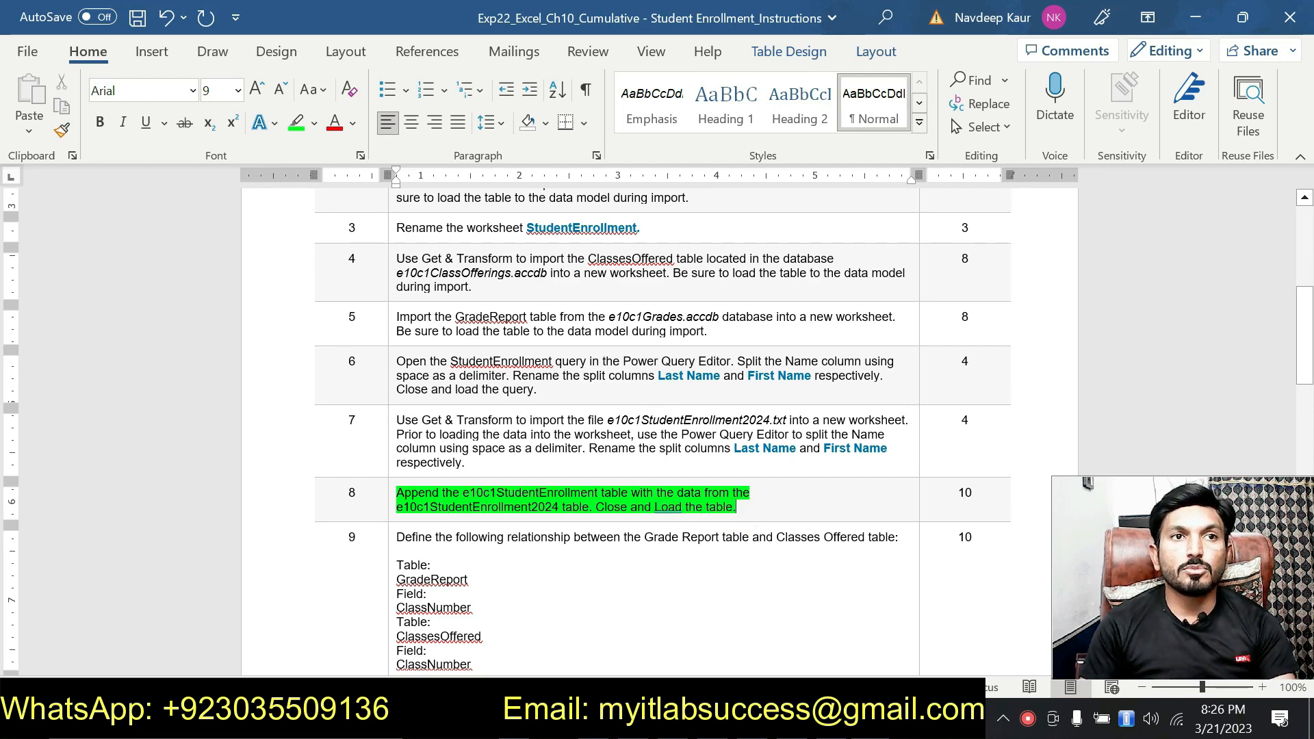
pyautogui.moveTo(522, 492); pyautogui.dragTo(581, 493)
pyautogui.moveTo(480, 511); pyautogui.dragTo(508, 514)
pyautogui.click(477, 513)
pyautogui.click(749, 510)
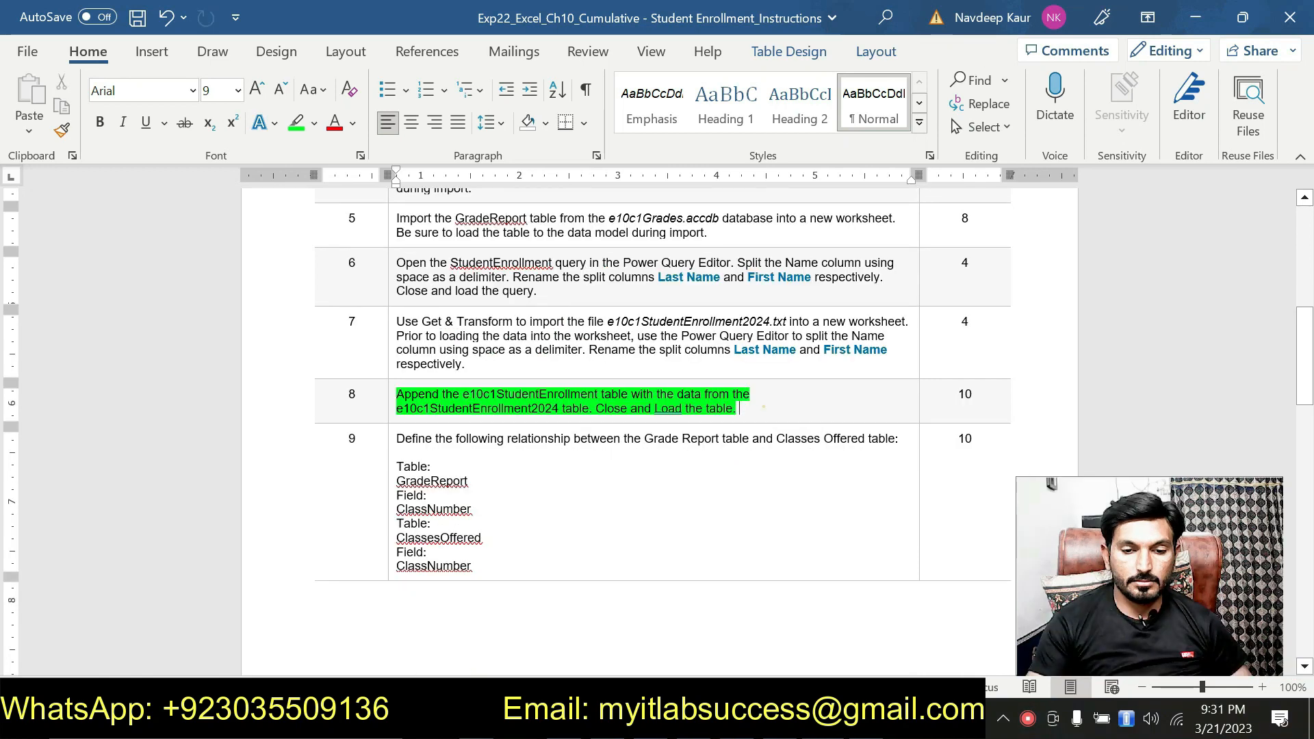
pyautogui.click(763, 406)
# Step: Switch to Excel and open the e10c1StudentEnrollment query from the StudentEnrollment worksheet in the Power Query Editor
pyautogui.hotkey('alt', 'Tab')
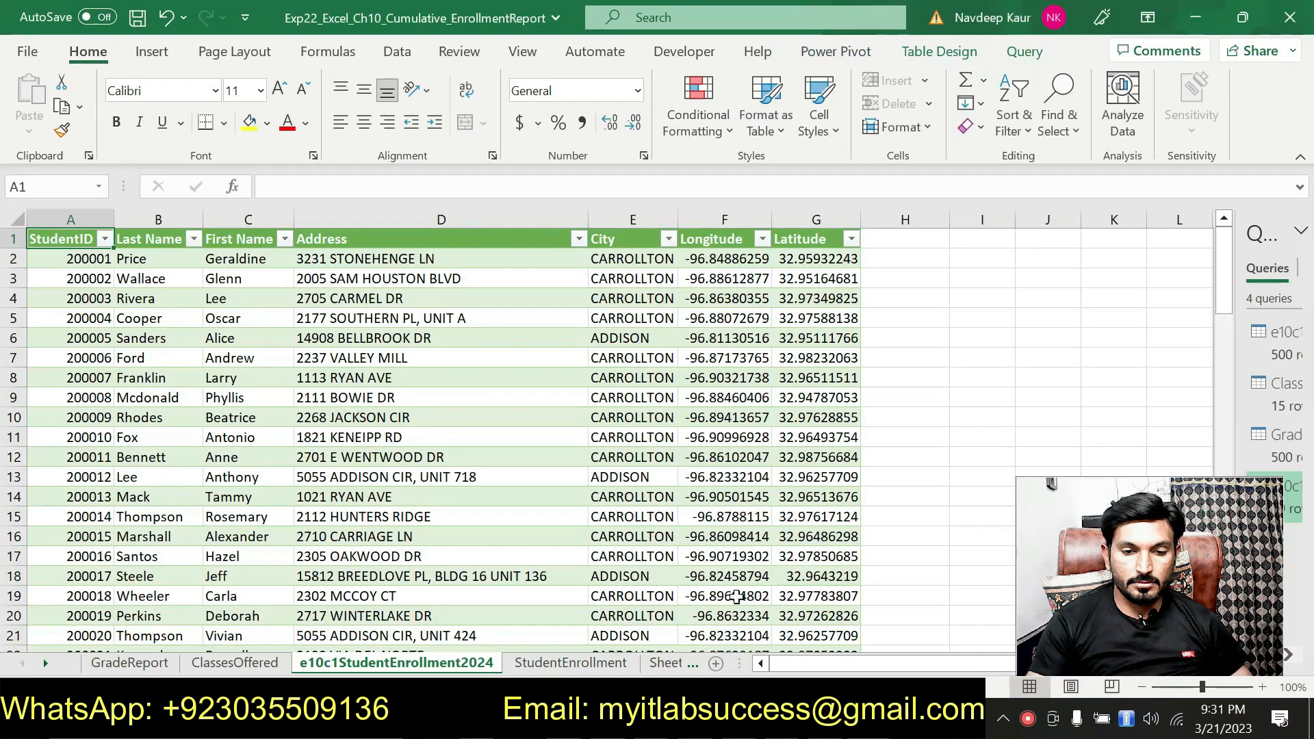
pyautogui.click(570, 662)
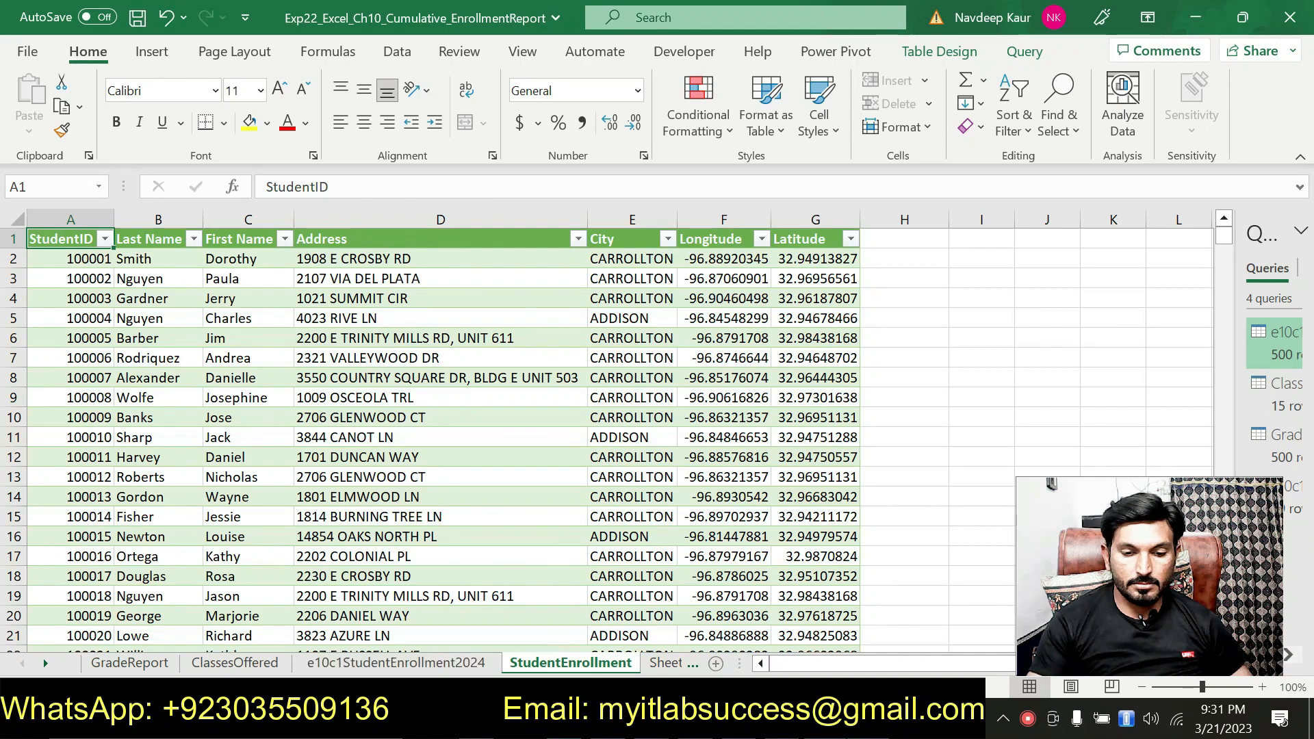
pyautogui.hotkey('alt', 'Tab')
pyautogui.hotkey('alt', 'Tab')
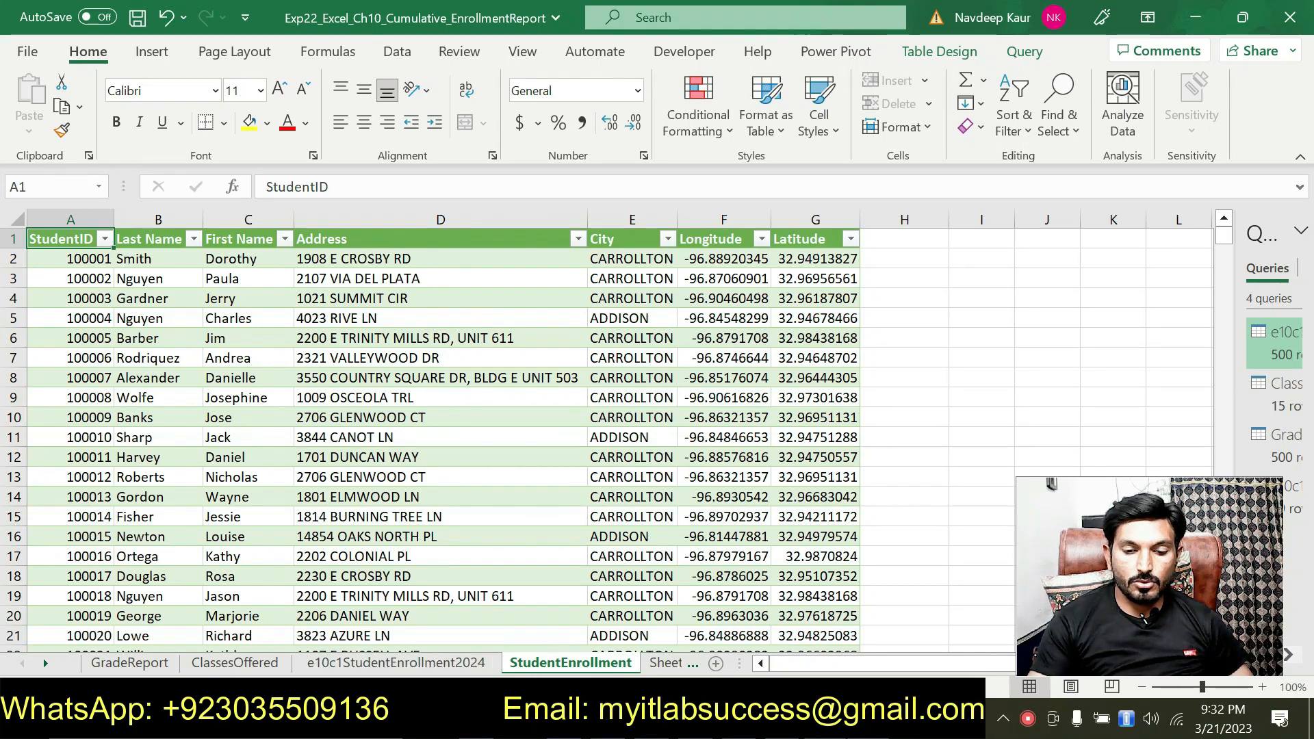
pyautogui.hotkey('alt', 'Tab')
pyautogui.hotkey('alt', 'Tab')
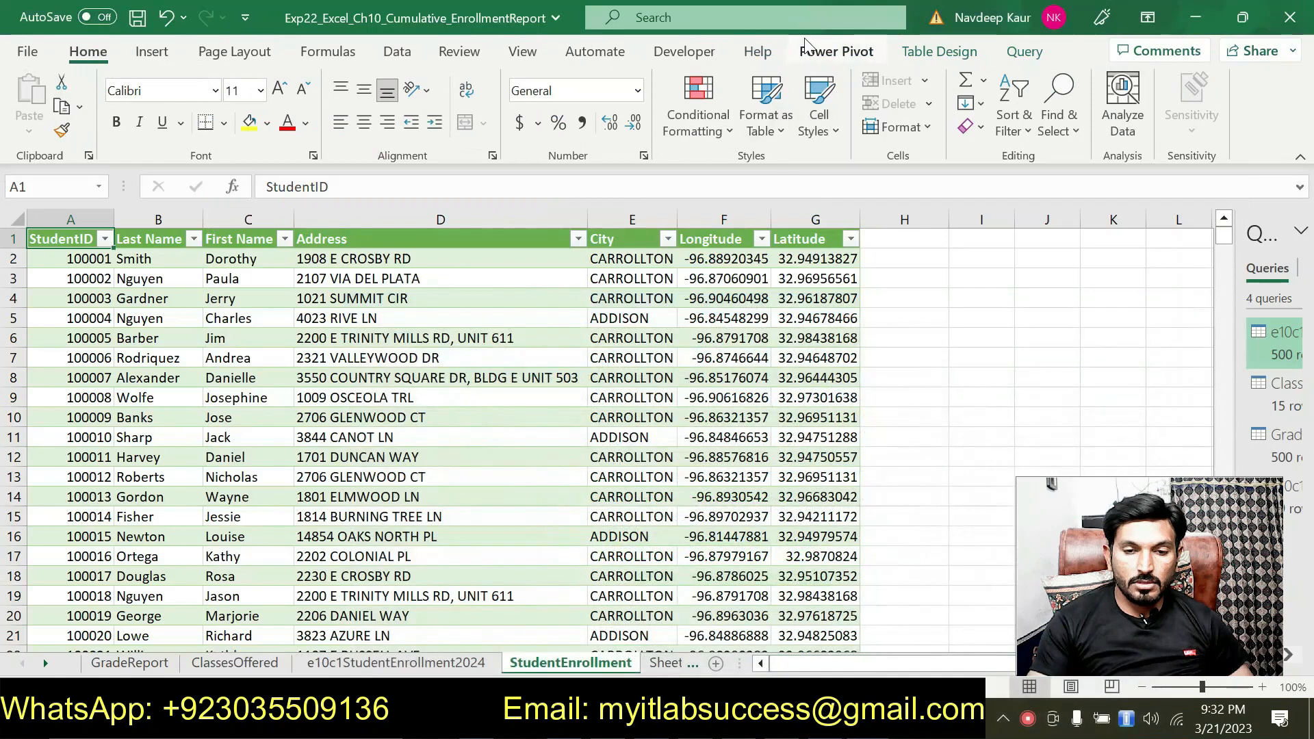
pyautogui.click(1010, 52)
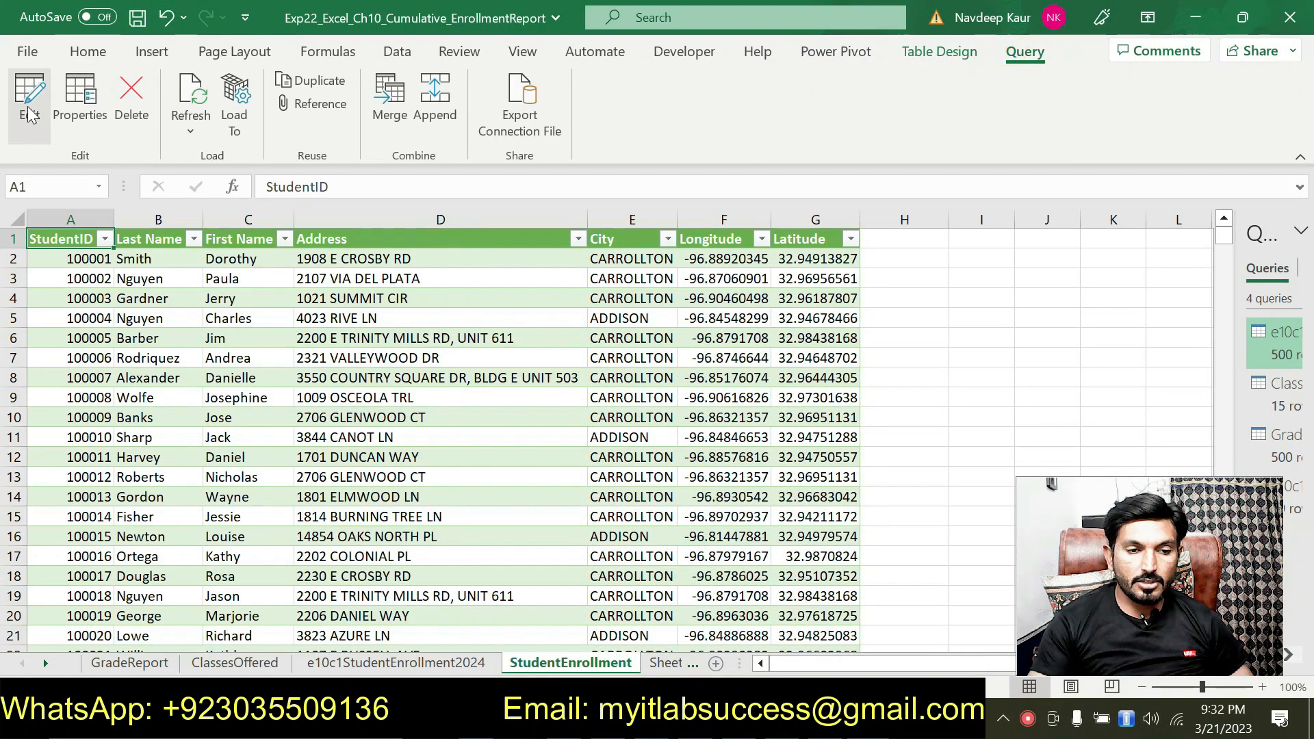
pyautogui.click(29, 108)
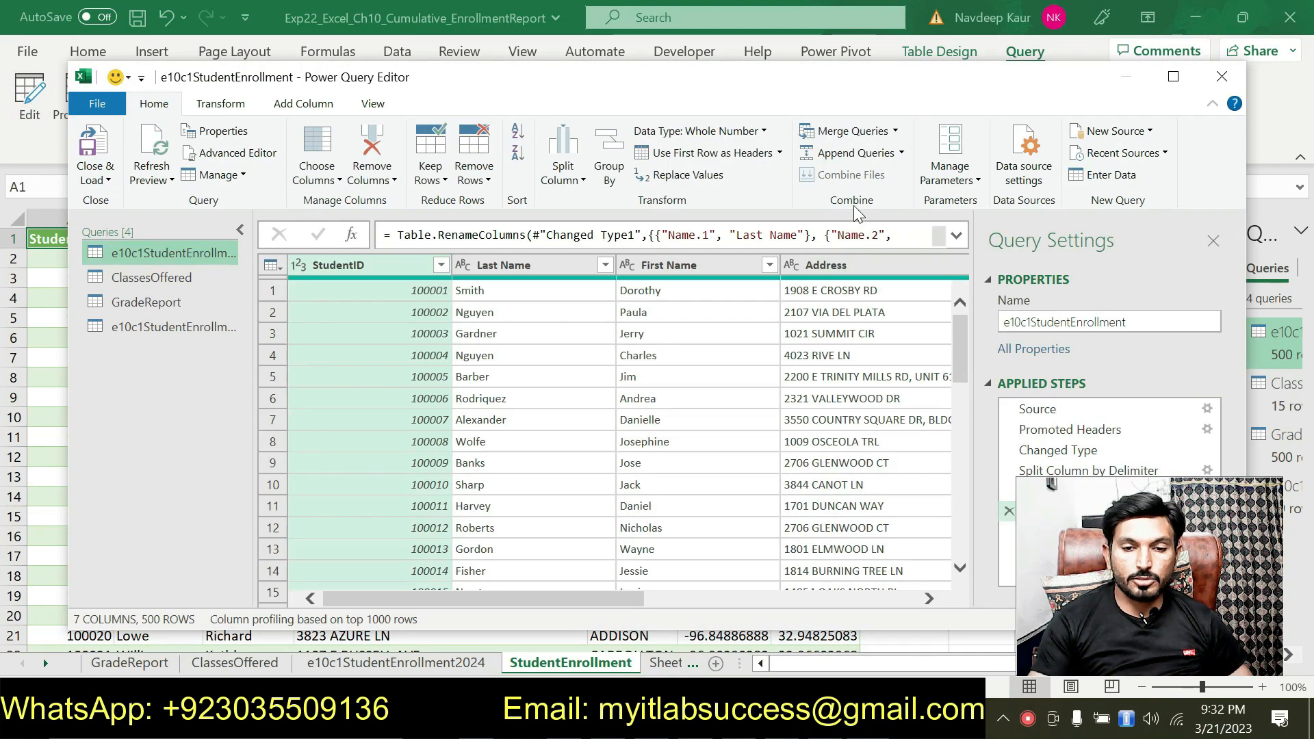
# Step: Append the e10c1StudentEnrollment2024 table to the e10c1StudentEnrollment query, and close and load the result
pyautogui.click(902, 157)
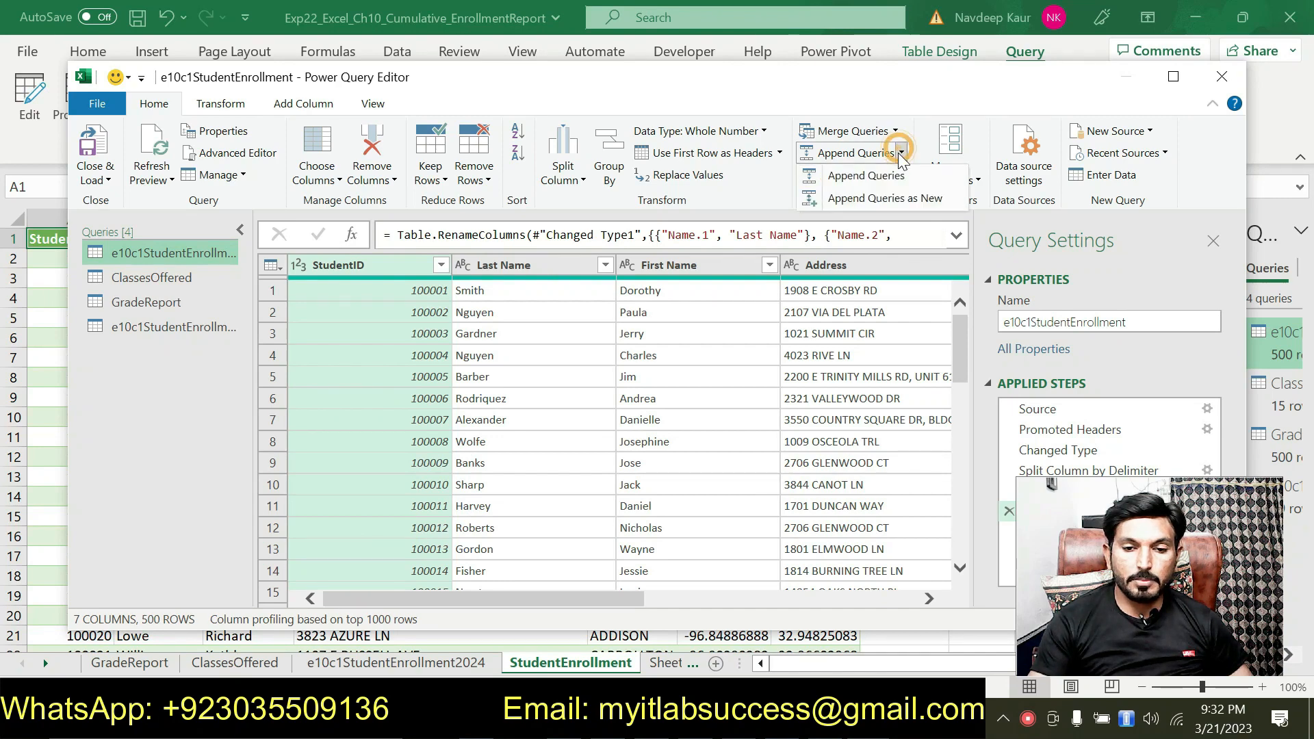
pyautogui.click(883, 188)
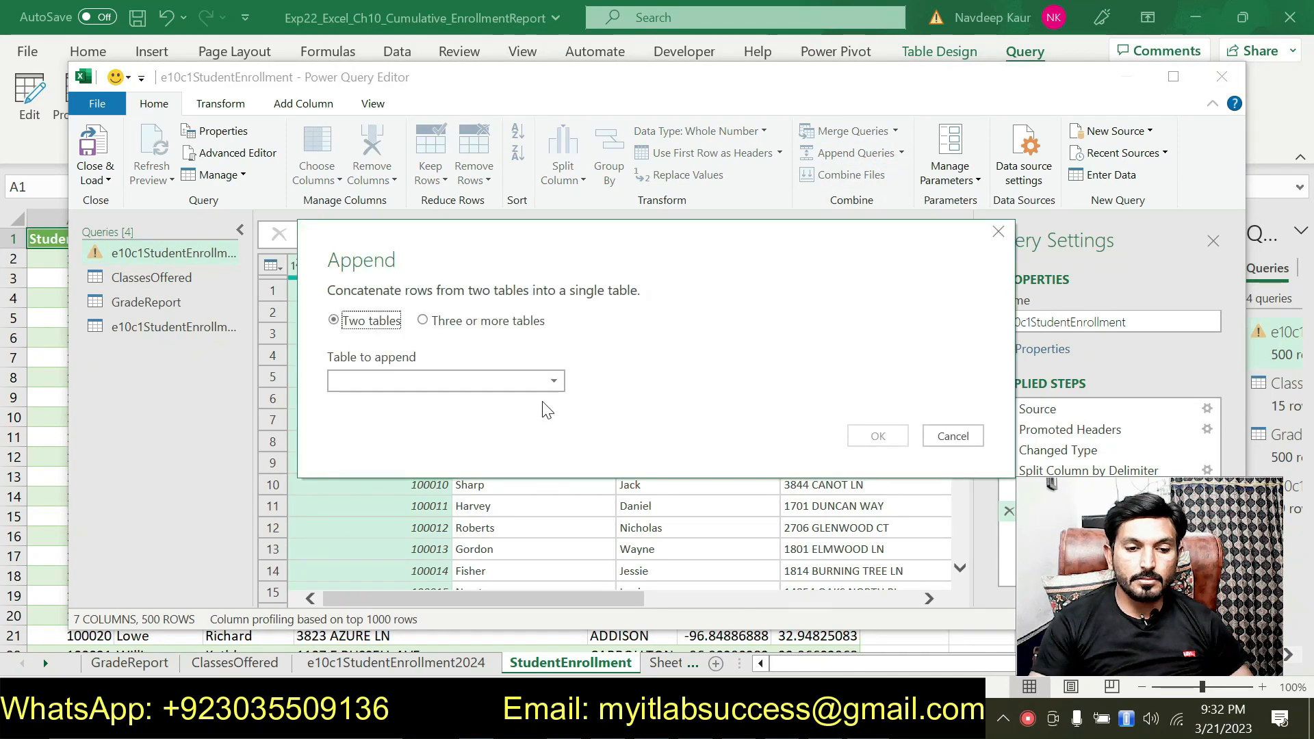
pyautogui.click(453, 381)
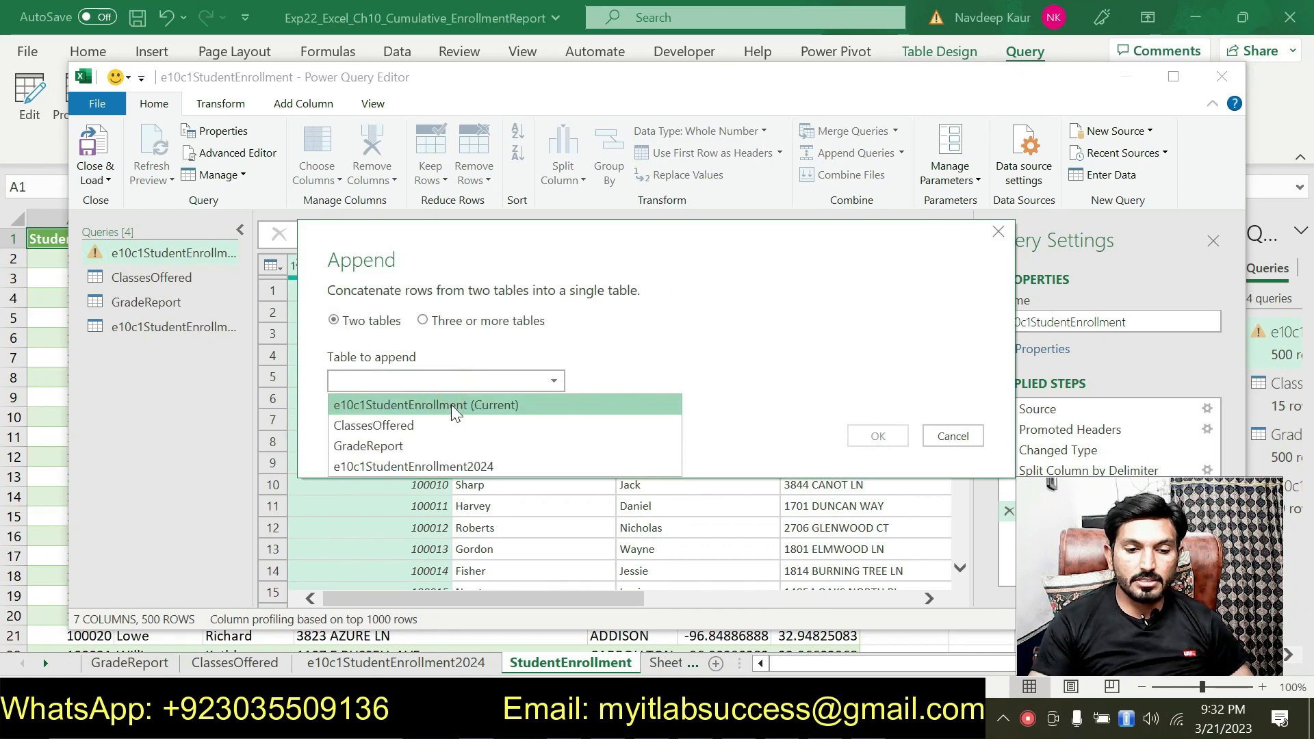
pyautogui.click(460, 467)
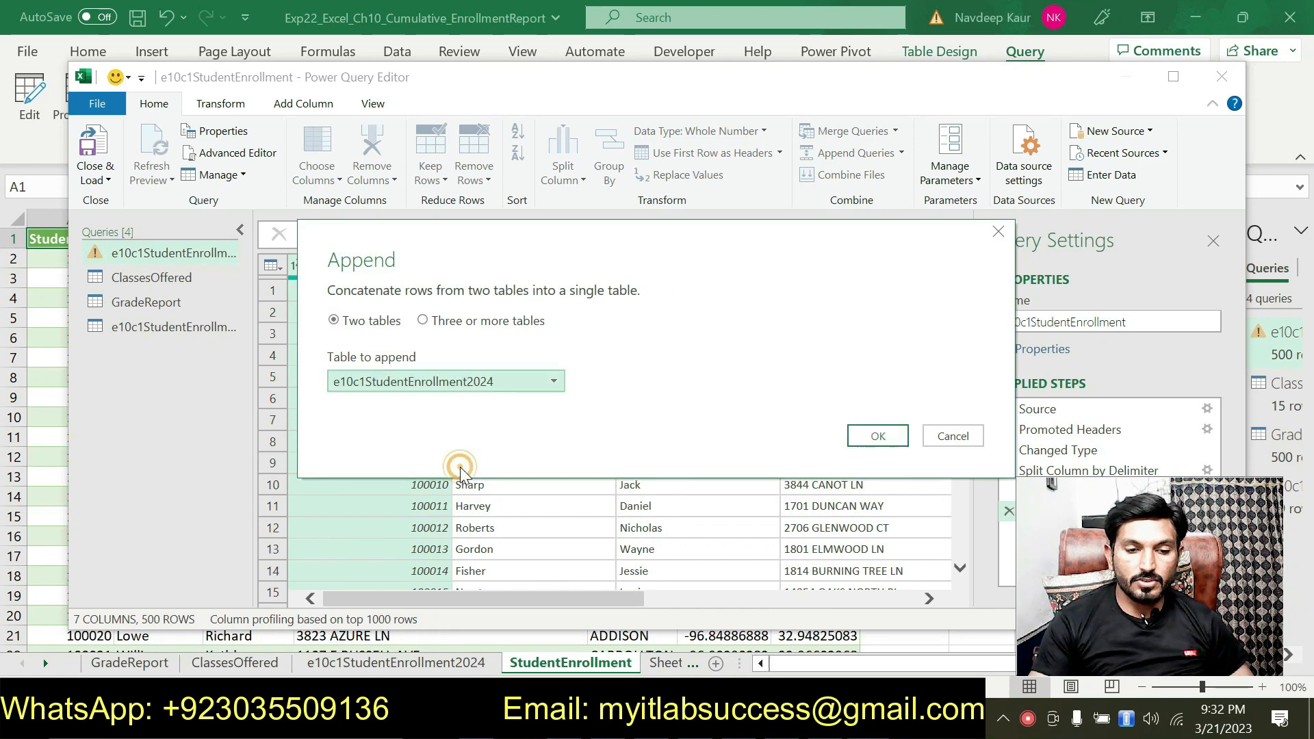
pyautogui.click(859, 436)
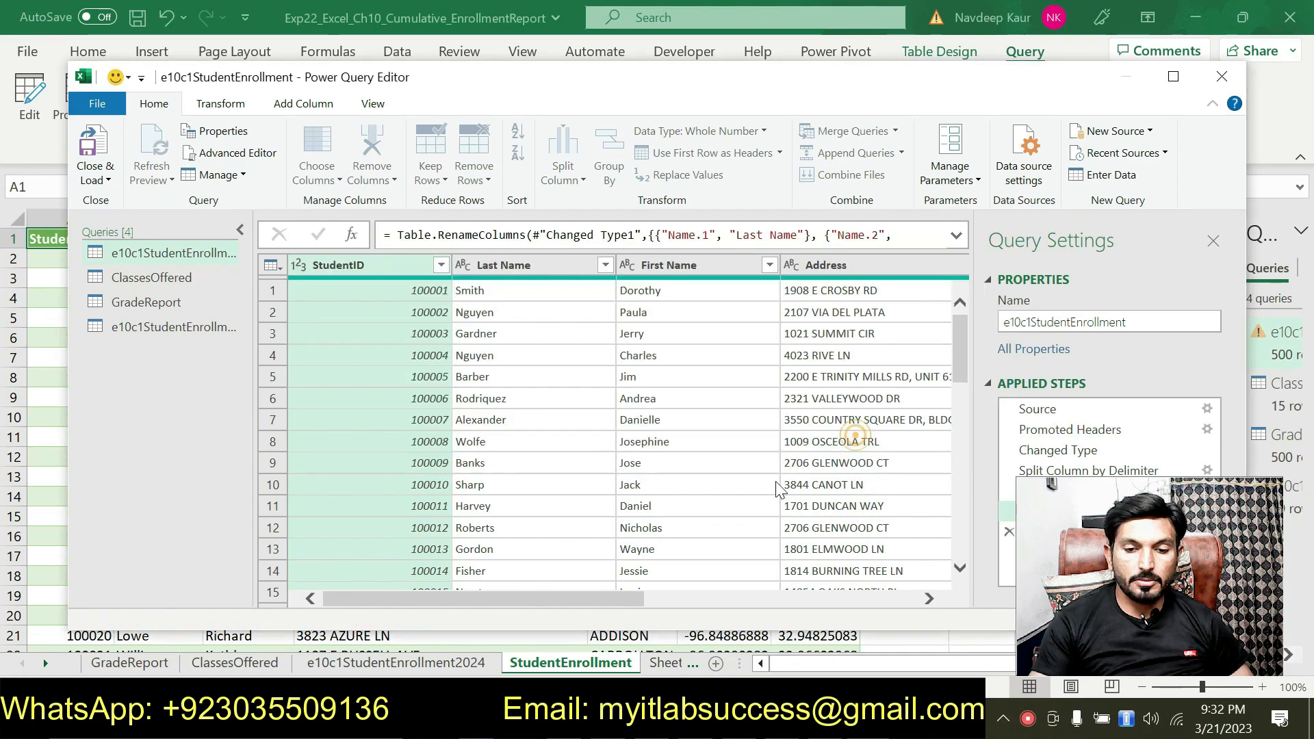
pyautogui.click(104, 181)
pyautogui.click(116, 201)
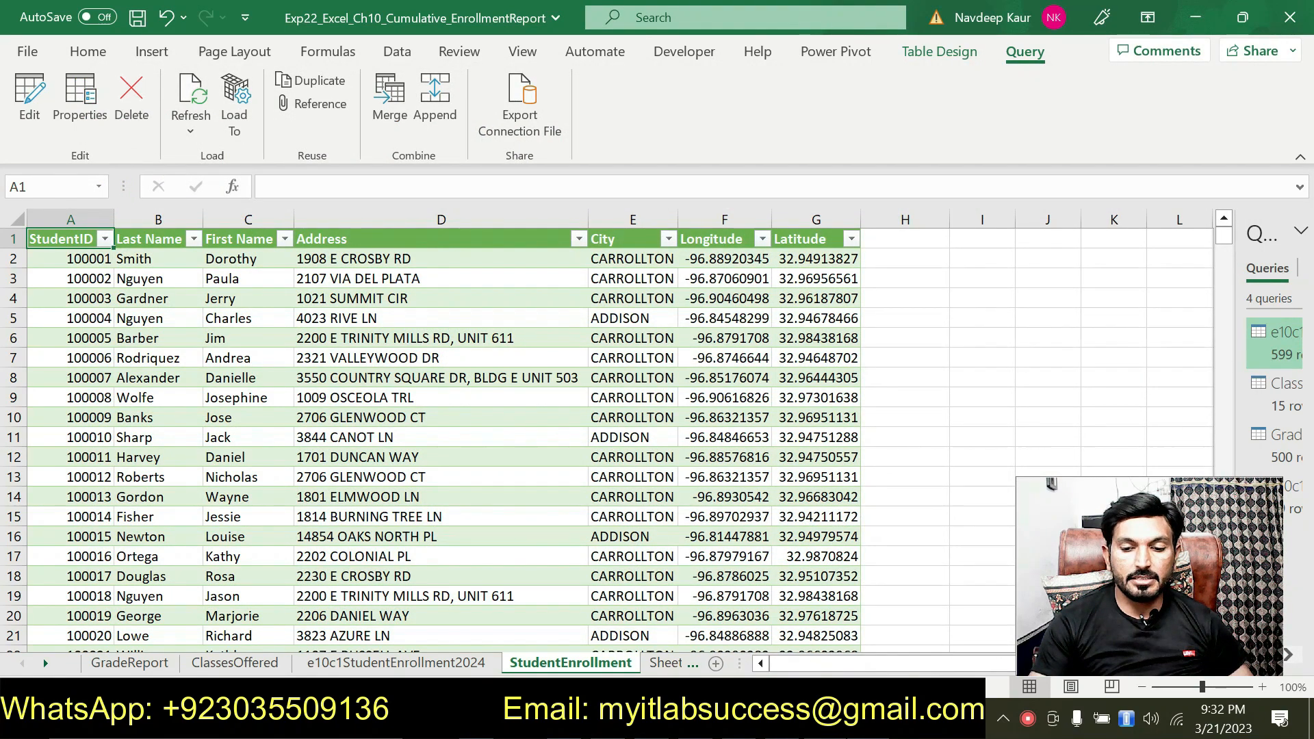
# Step: Switch to the Word instructions, remove the green highlight from instruction 8 and highlight the first line of instruction 9 in green
pyautogui.hotkey('alt', 'Tab')
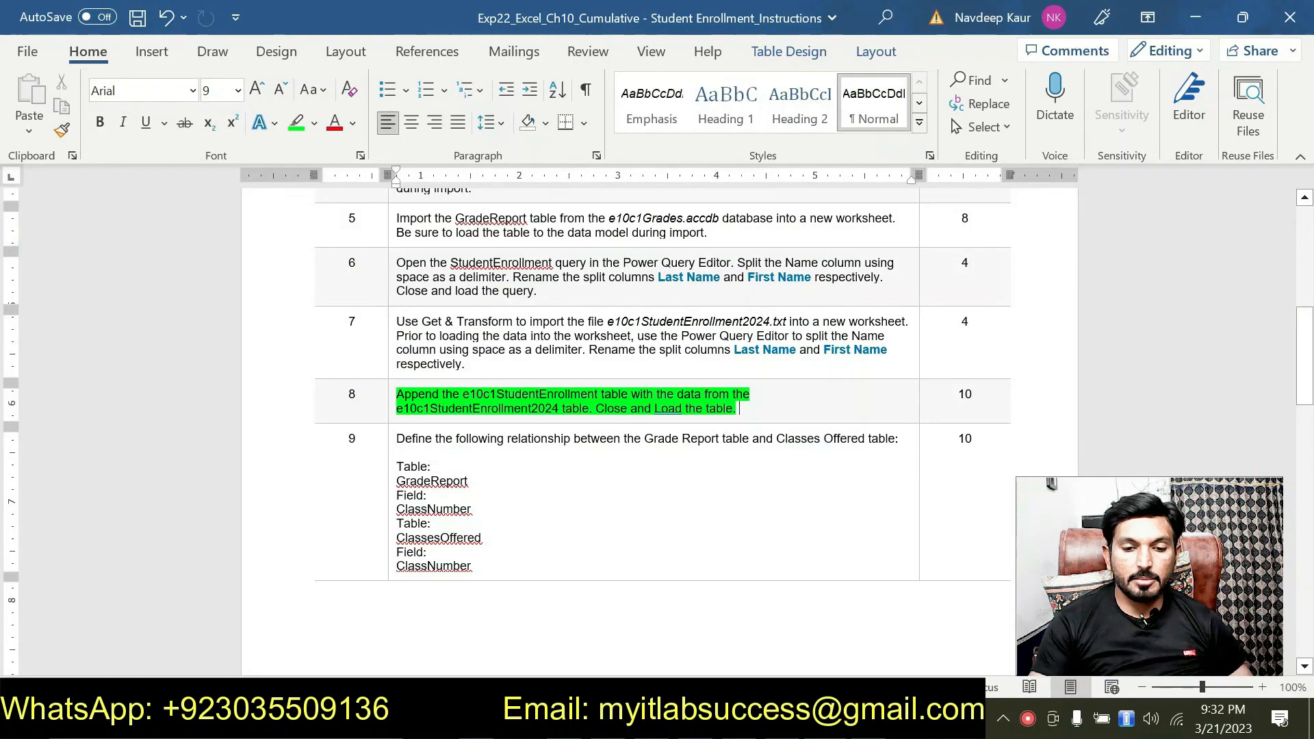
pyautogui.moveTo(739, 409); pyautogui.dragTo(396, 395)
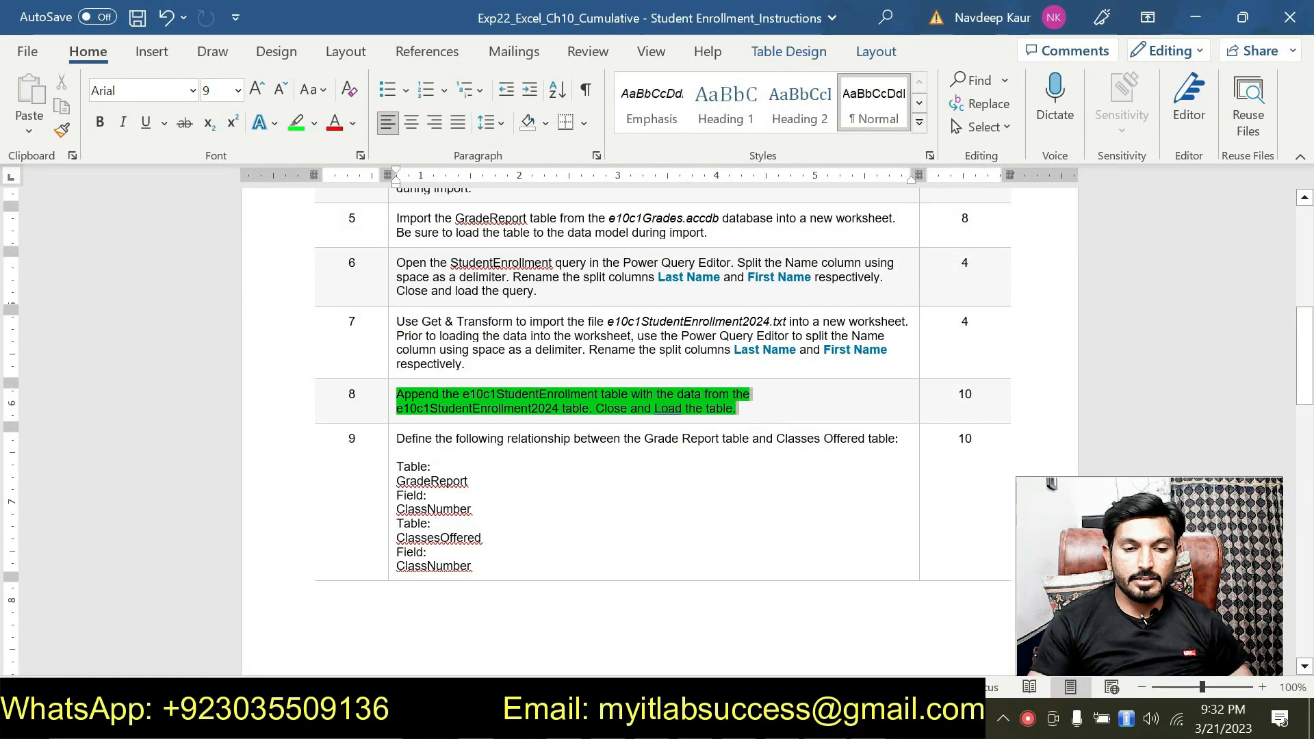
pyautogui.click(498, 356)
pyautogui.press('Left')
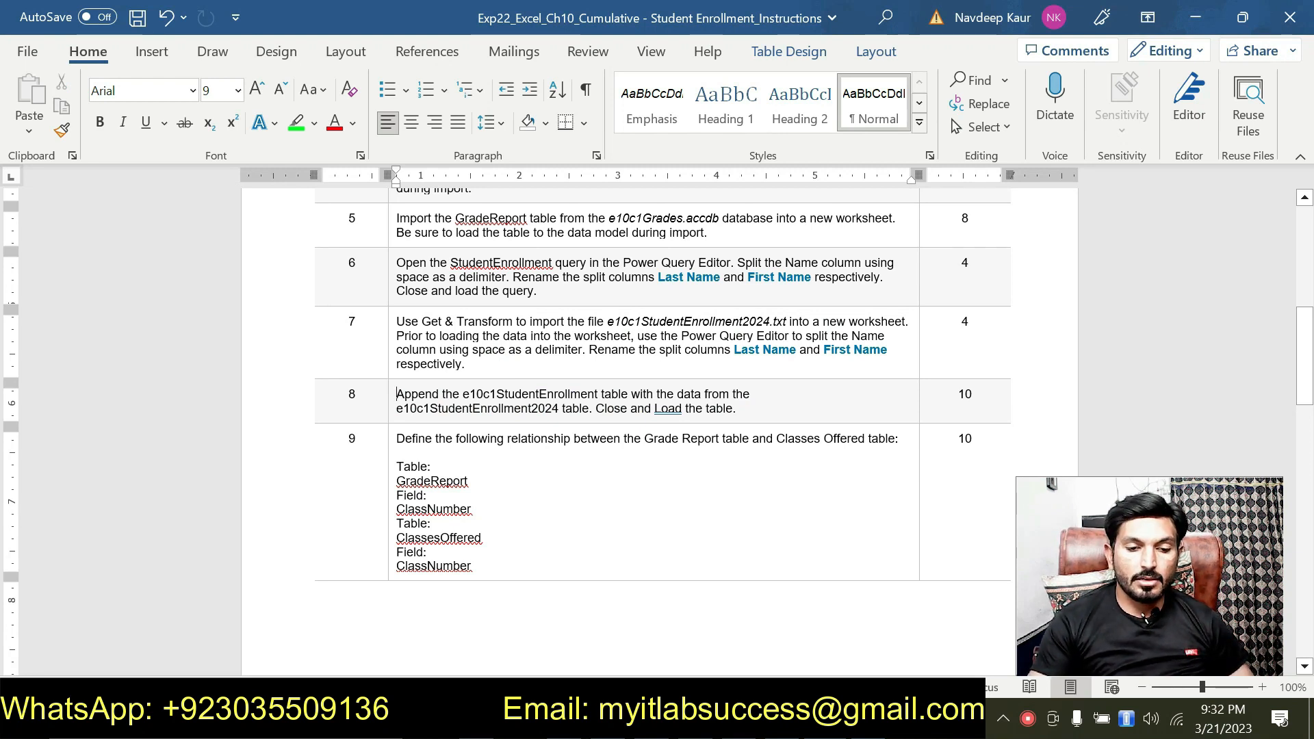
pyautogui.moveTo(896, 439); pyautogui.dragTo(399, 440)
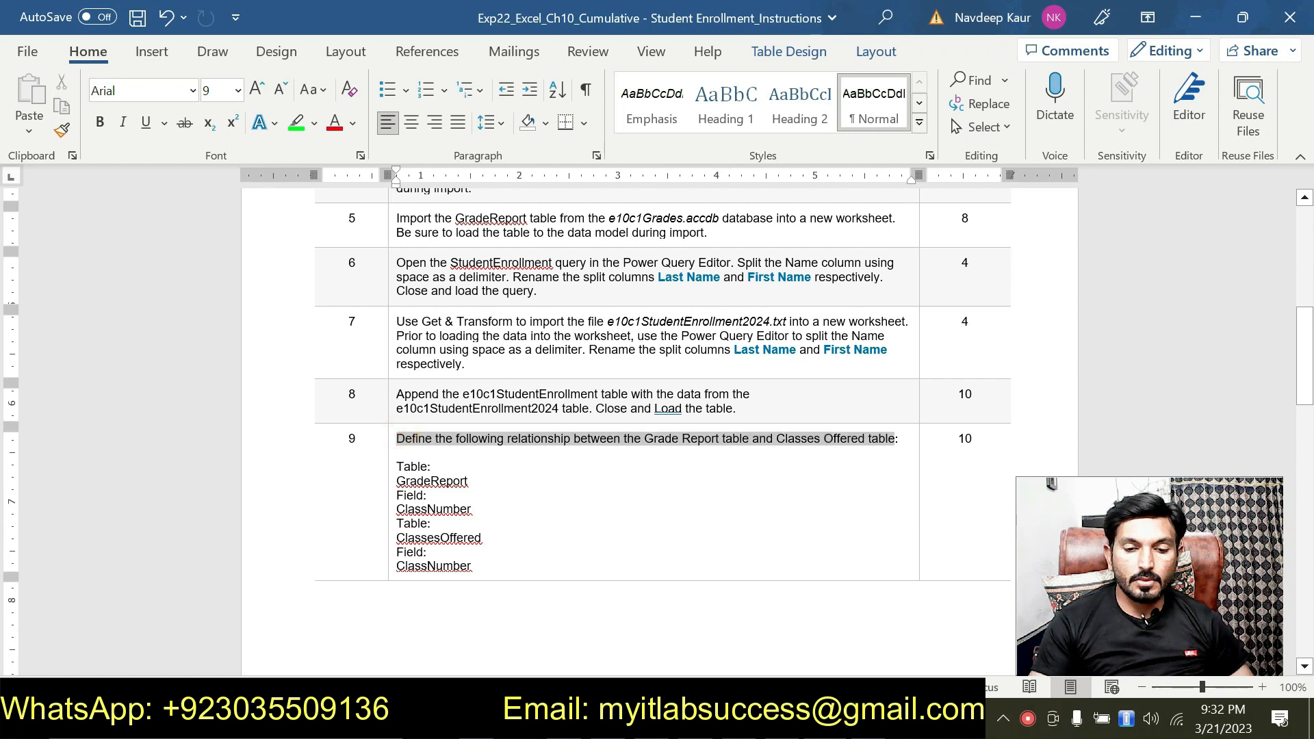
pyautogui.click(887, 405)
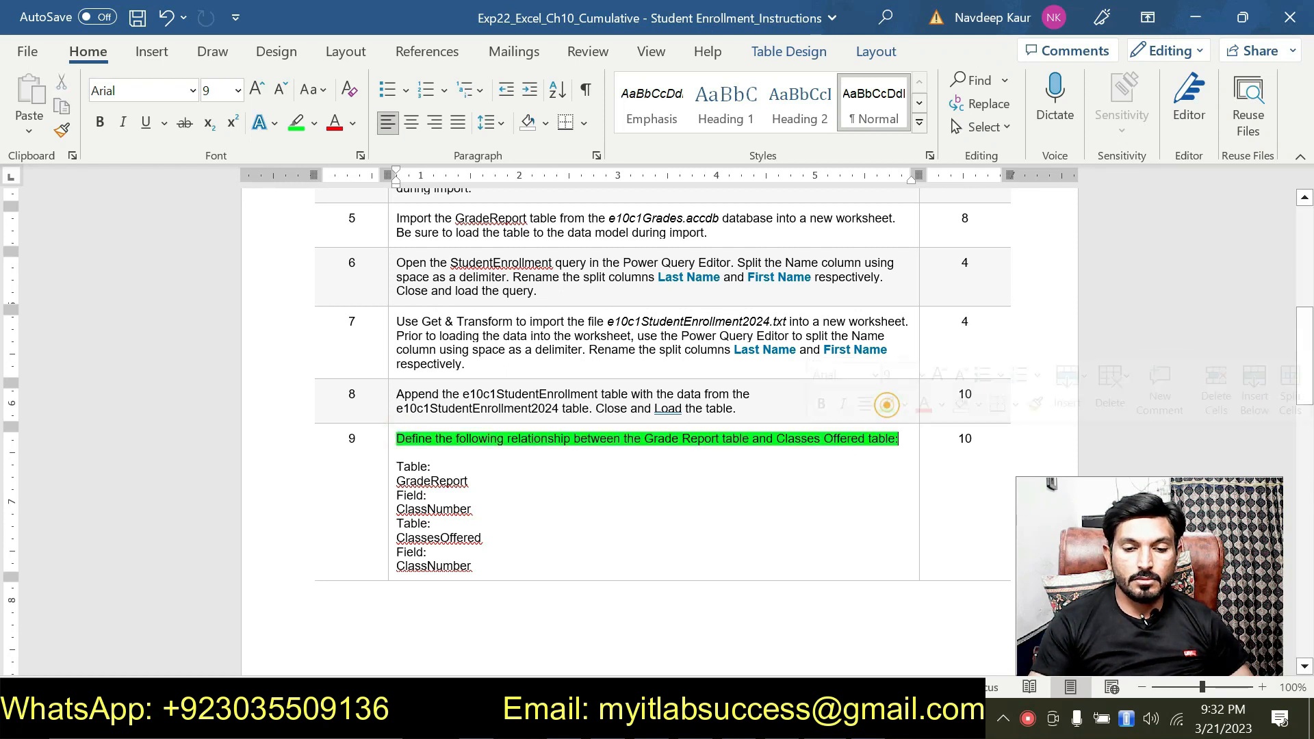
pyautogui.click(609, 466)
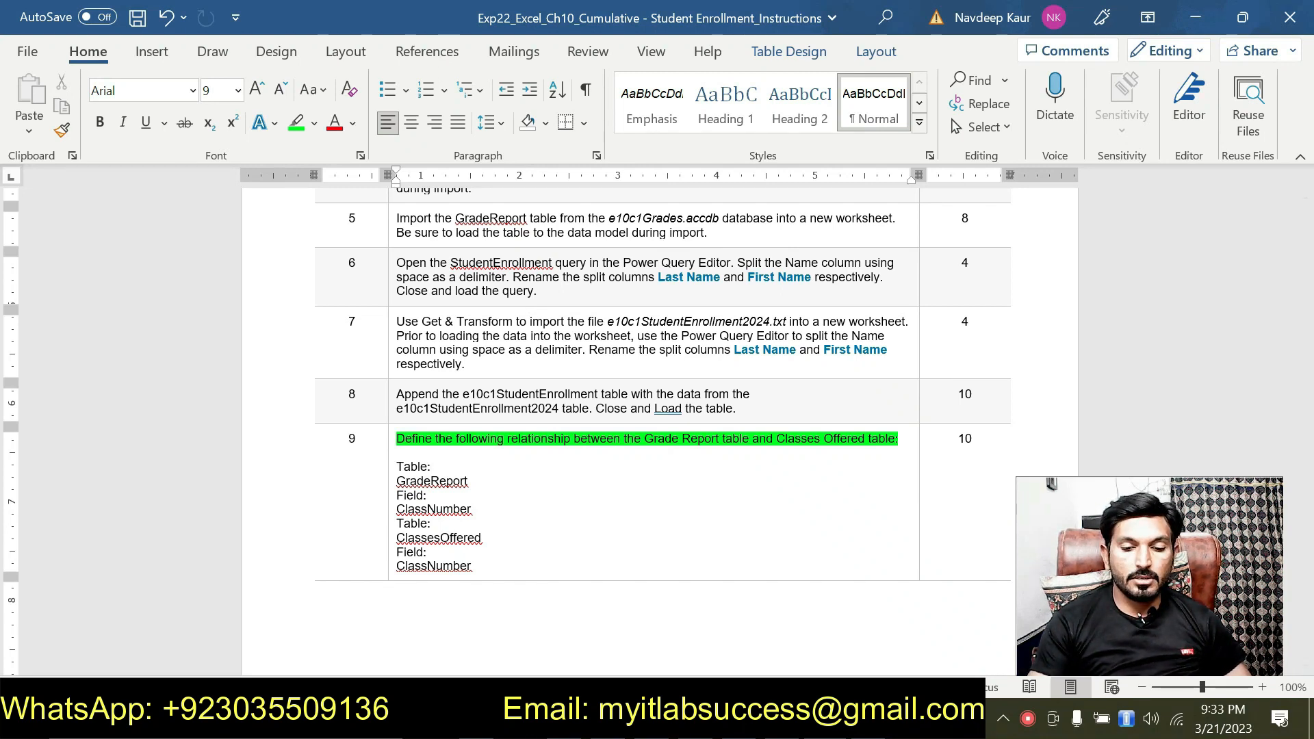
# Step: Switch to Excel and start a new data model relationship with GradeReport as its table, as instruction 9 specifies
pyautogui.hotkey('alt', 'Tab')
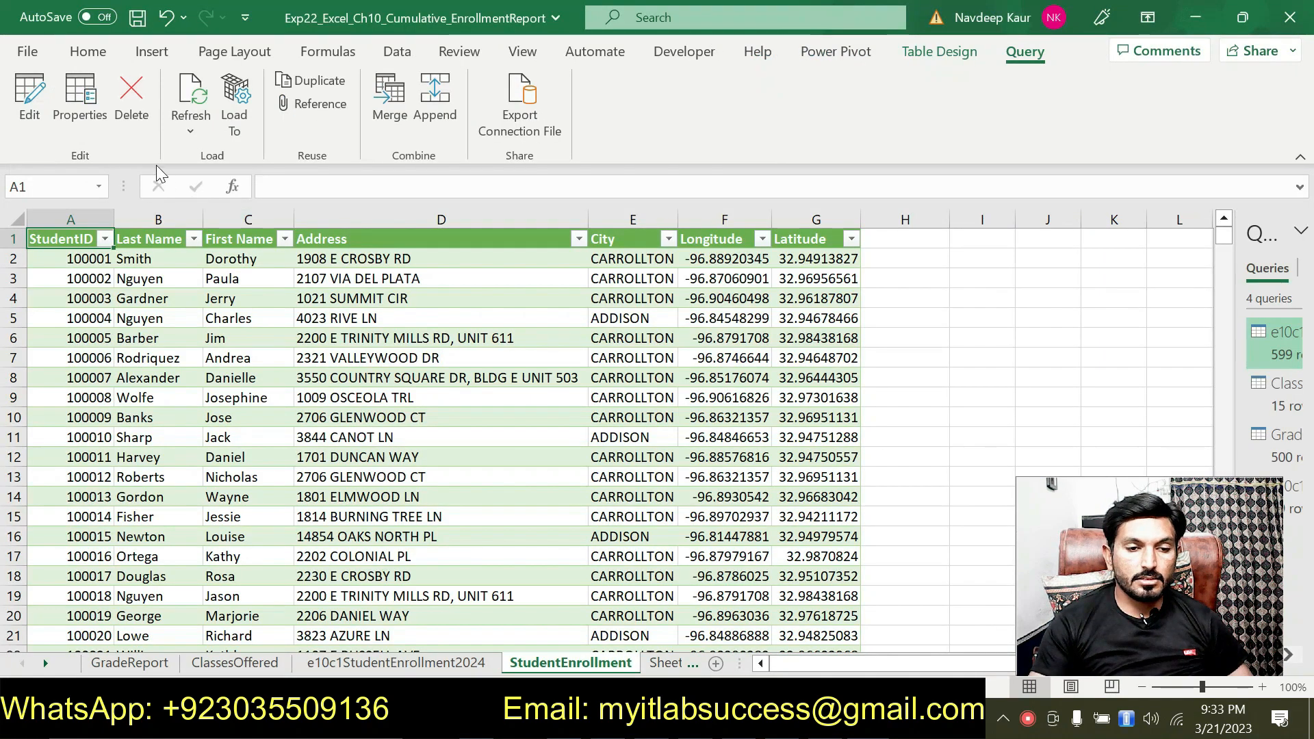
pyautogui.click(397, 52)
pyautogui.click(852, 102)
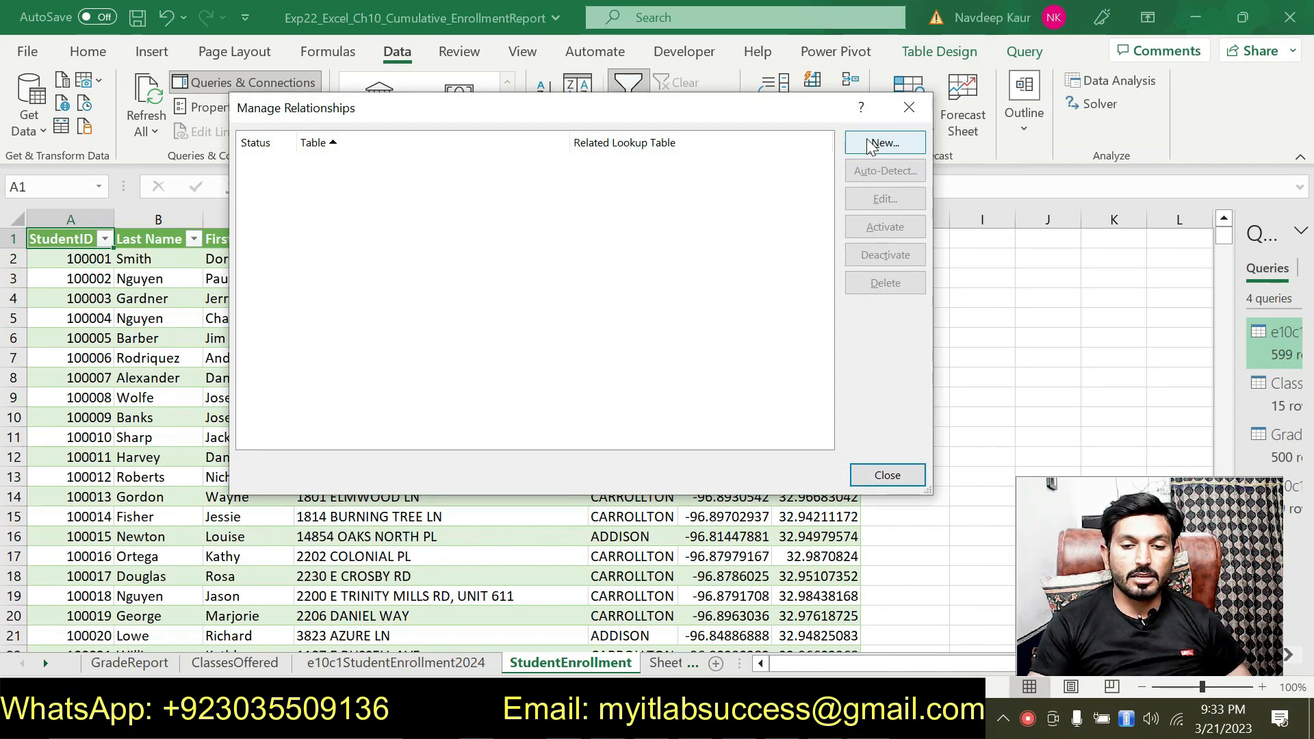
pyautogui.click(870, 143)
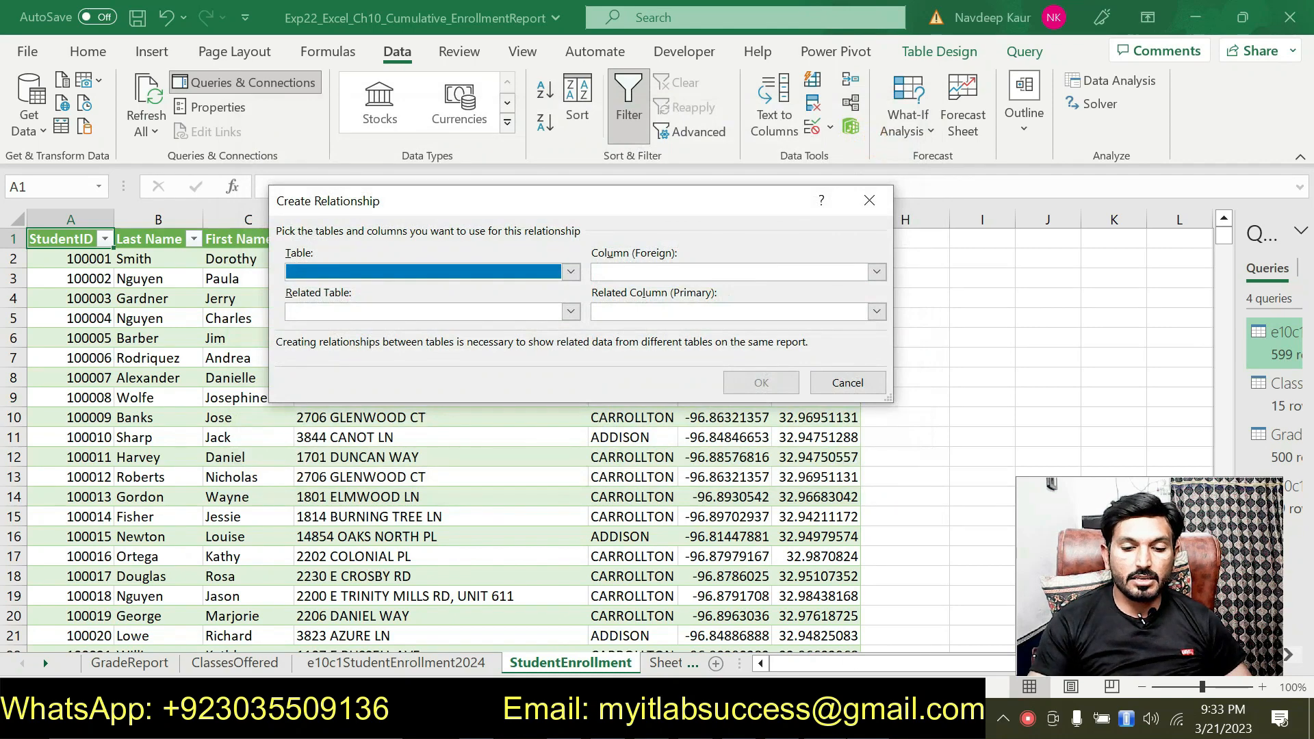
pyautogui.hotkey('alt', 'Tab')
pyautogui.moveTo(466, 482); pyautogui.dragTo(390, 480)
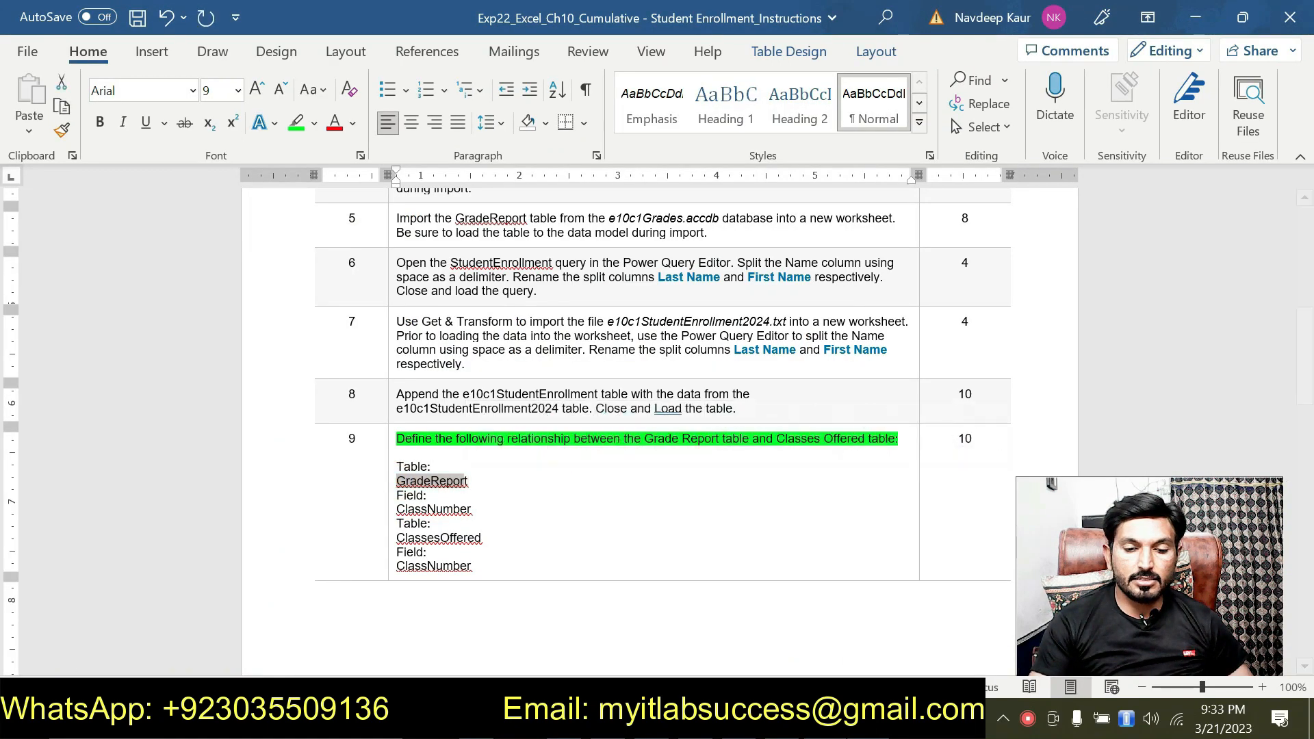
pyautogui.hotkey('alt', 'Tab')
pyautogui.click(538, 264)
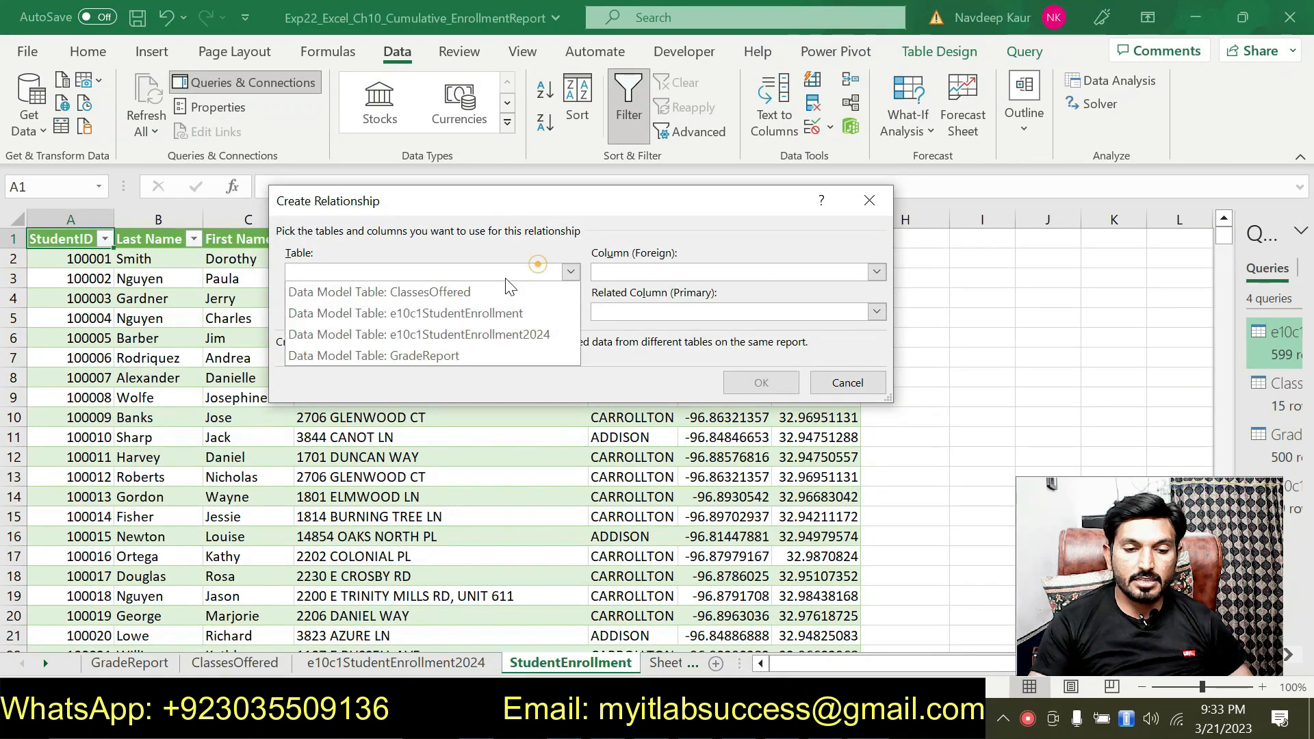
pyautogui.click(449, 356)
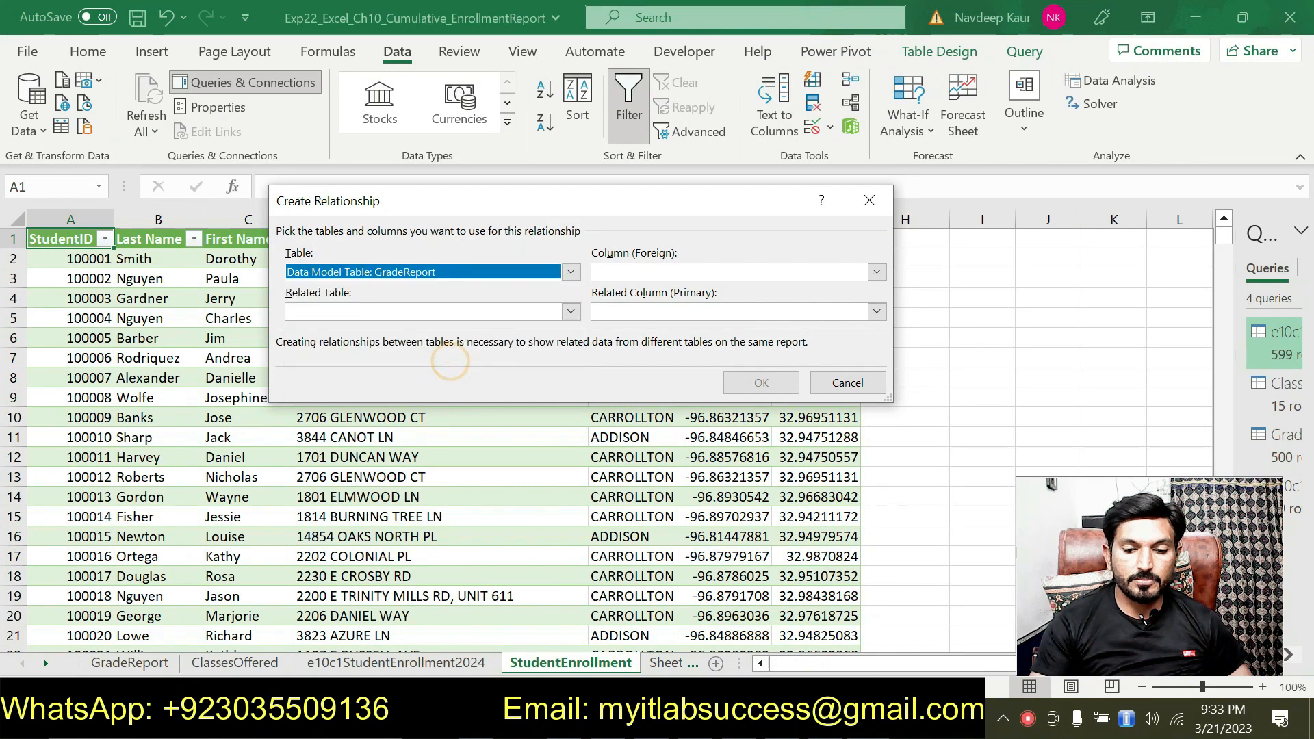
# Step: Set ClassNumber as the foreign column of GradeReport in the new relationship, following instruction 9 in the Word document
pyautogui.hotkey('alt', 'Tab')
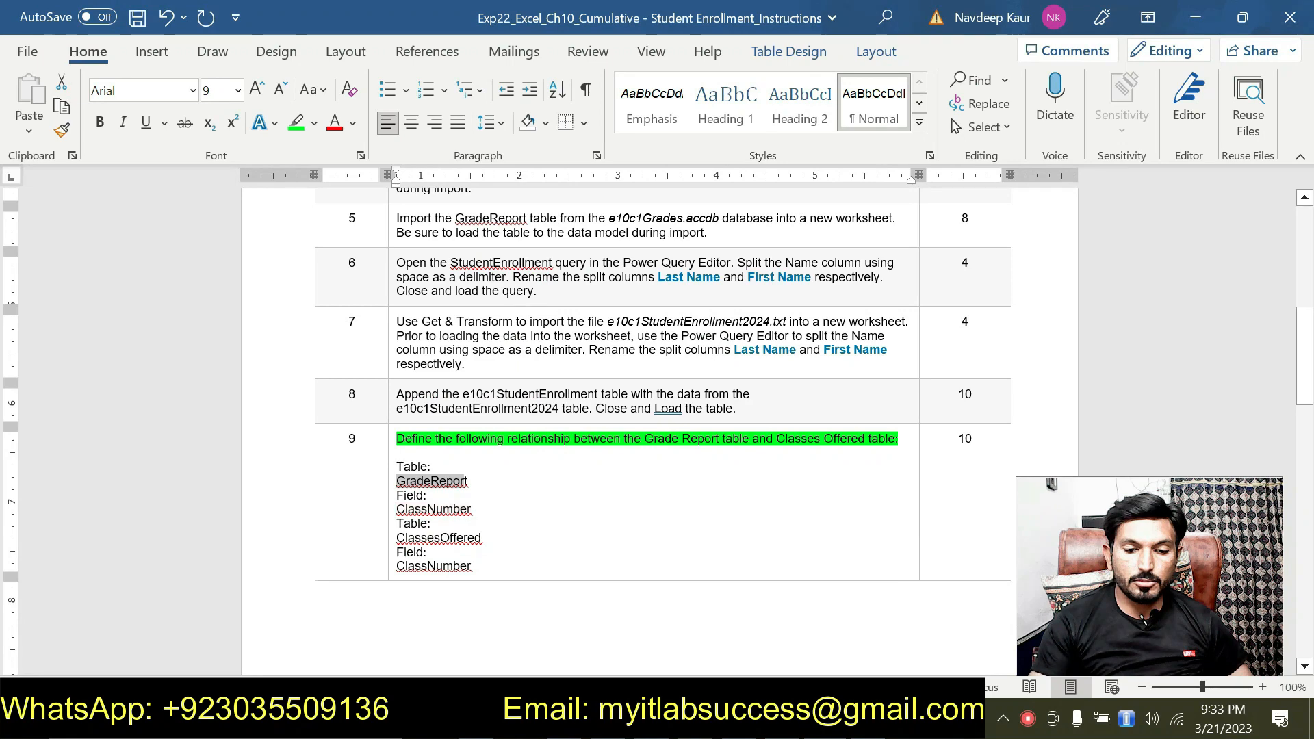
pyautogui.hotkey('alt', 'Tab')
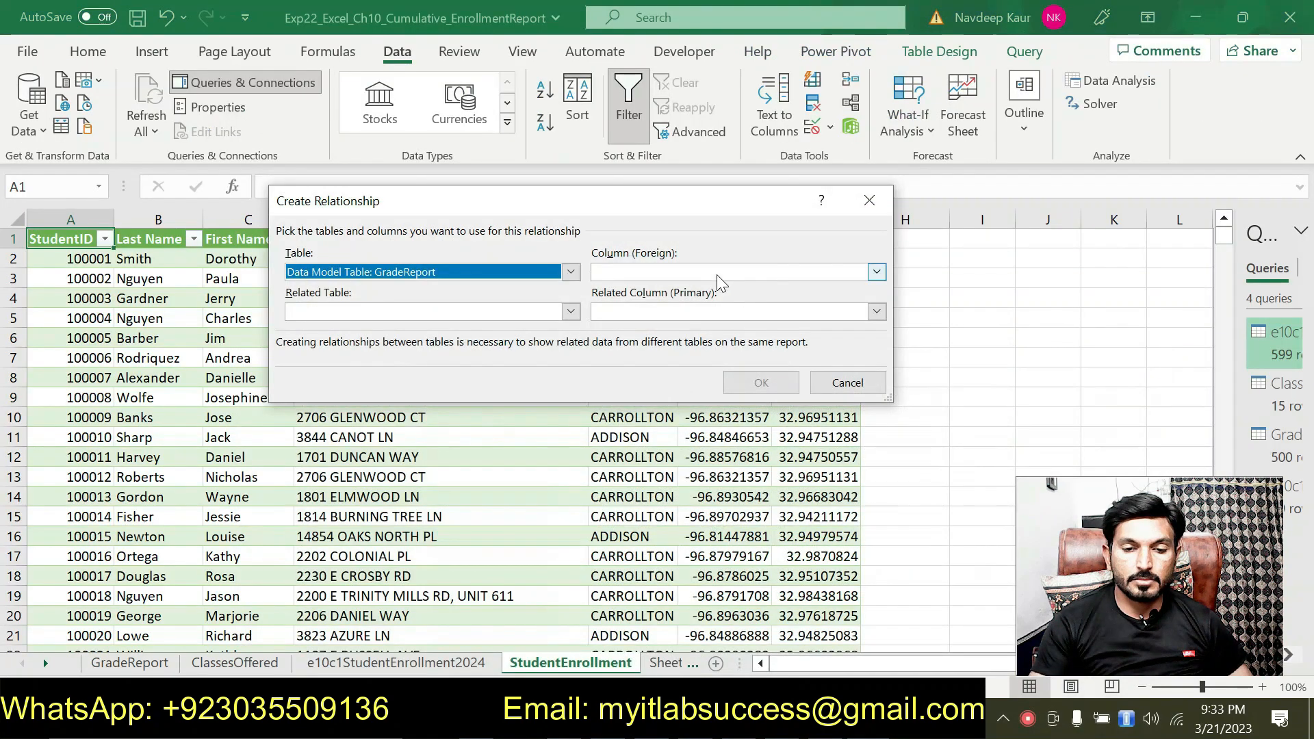
pyautogui.click(716, 274)
pyautogui.click(680, 289)
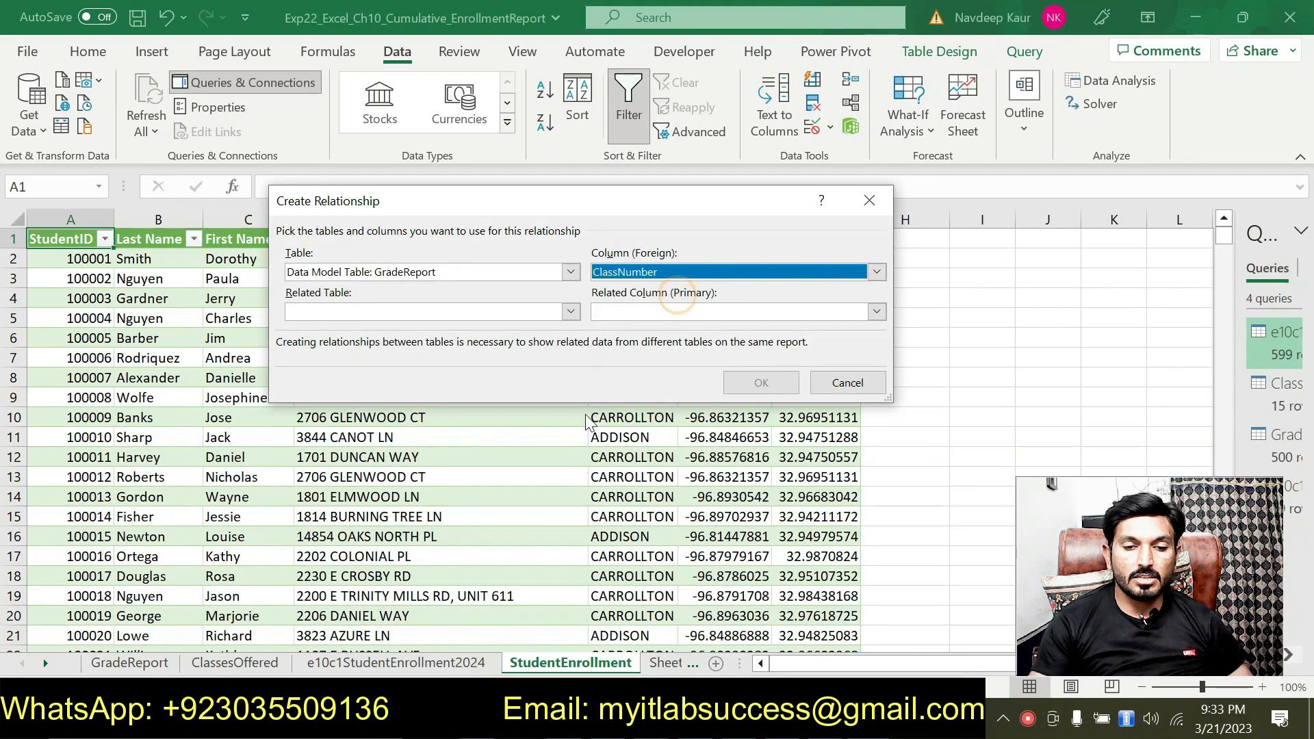
# Step: Relate GradeReport to the ClassesOffered data model table with ClassNumber as primary column, create the relationship and close the relationship manager
pyautogui.hotkey('alt', 'Tab')
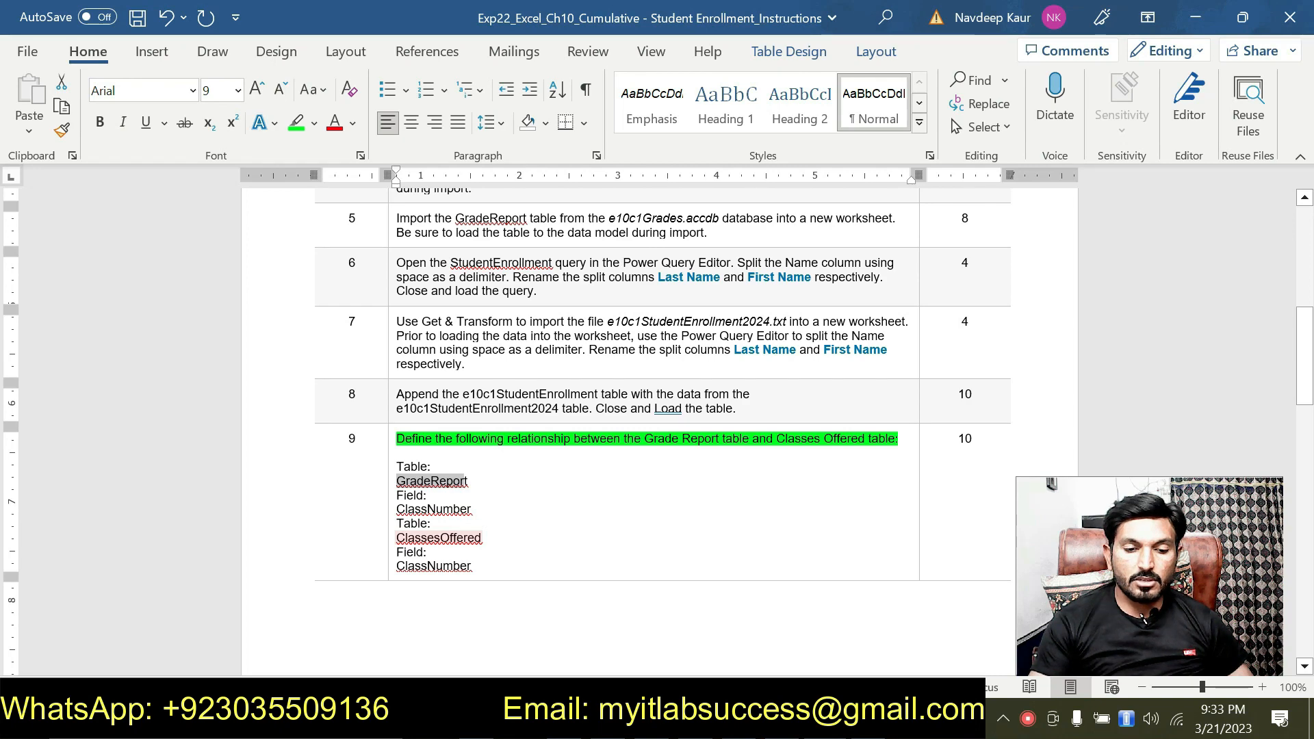
pyautogui.hotkey('alt', 'Tab')
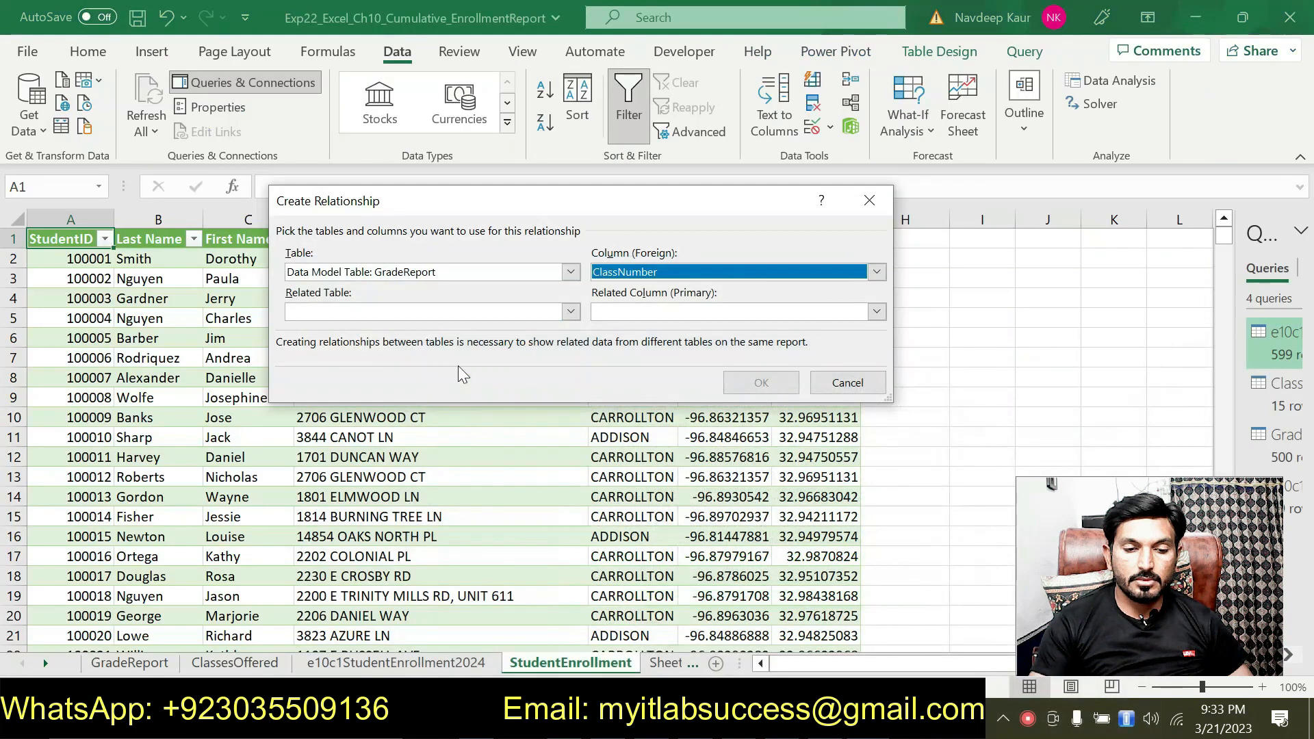
pyautogui.click(482, 312)
pyautogui.click(462, 330)
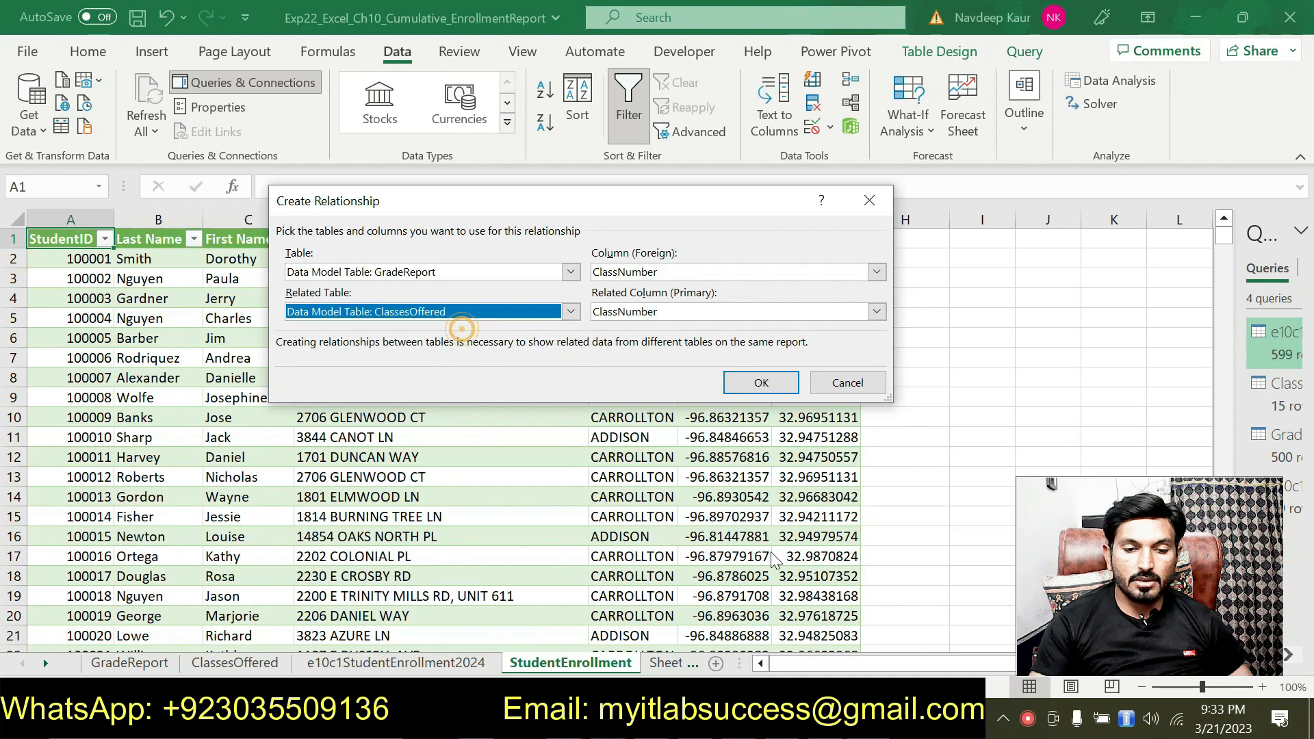
pyautogui.hotkey('alt', 'Tab')
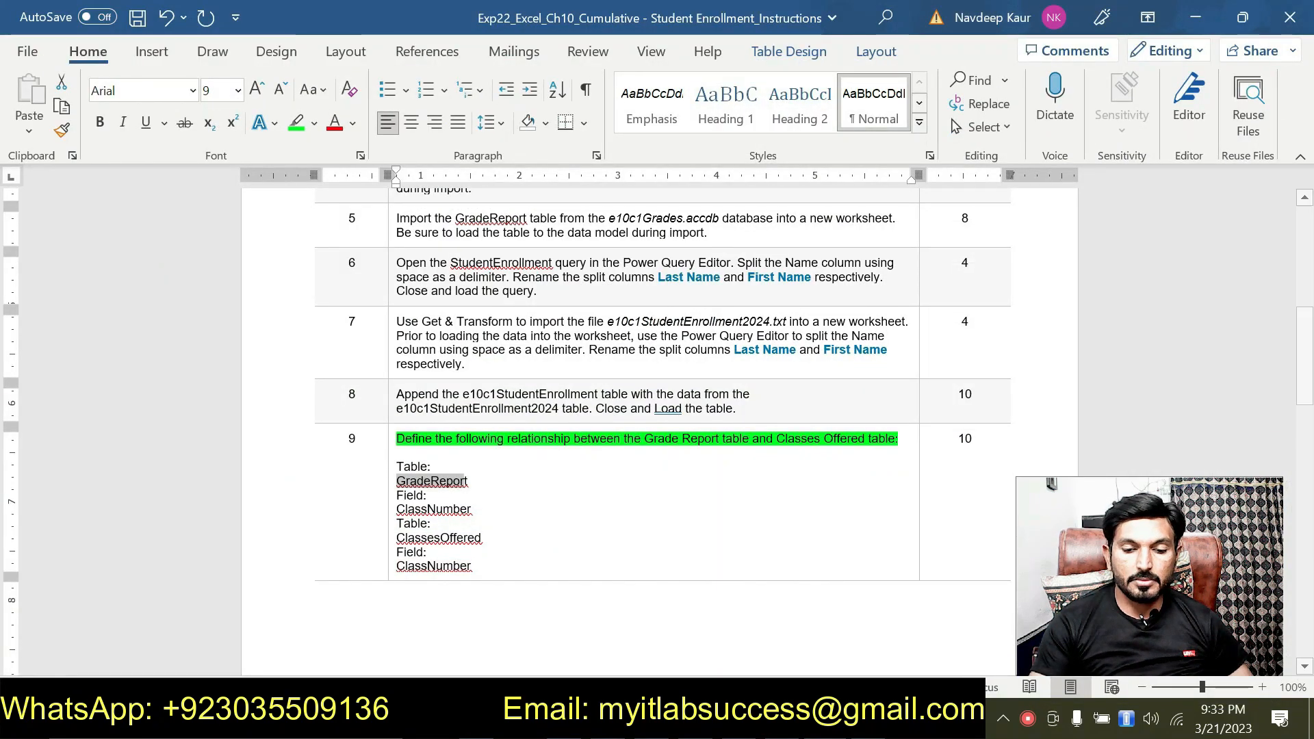
pyautogui.hotkey('alt', 'Tab')
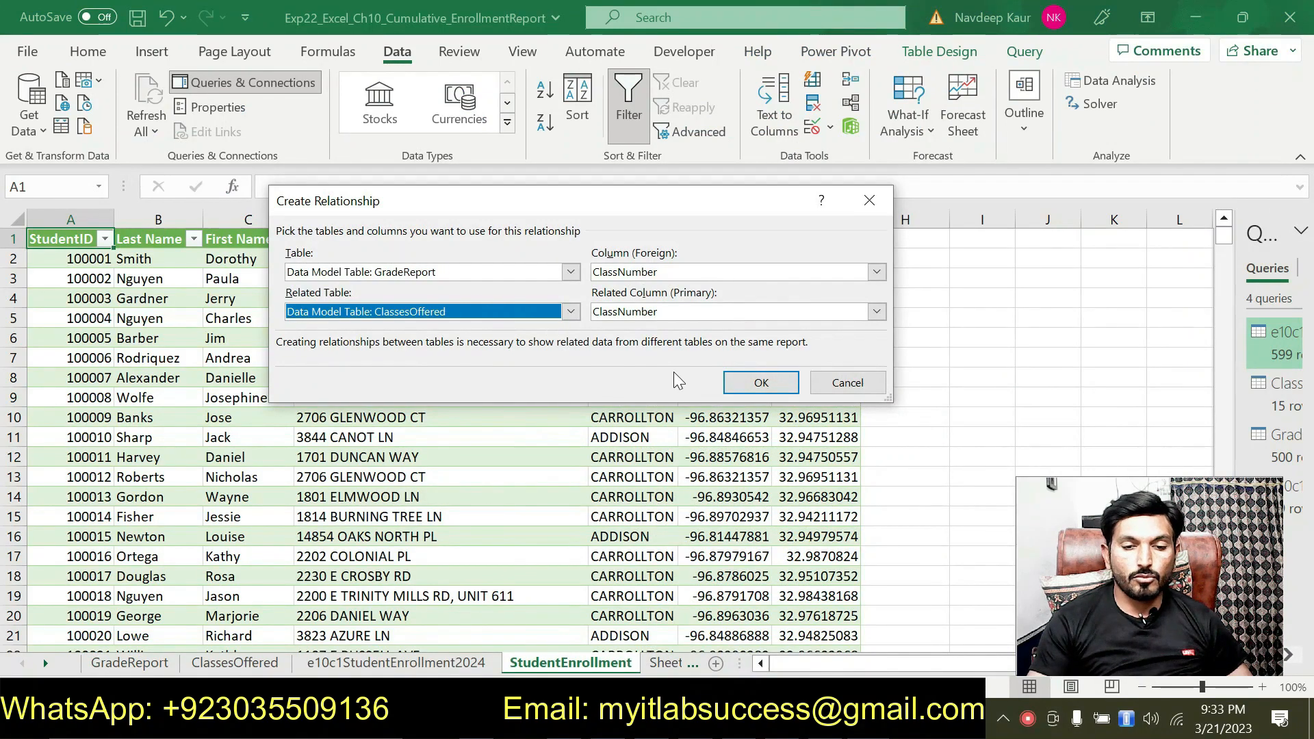
pyautogui.click(737, 380)
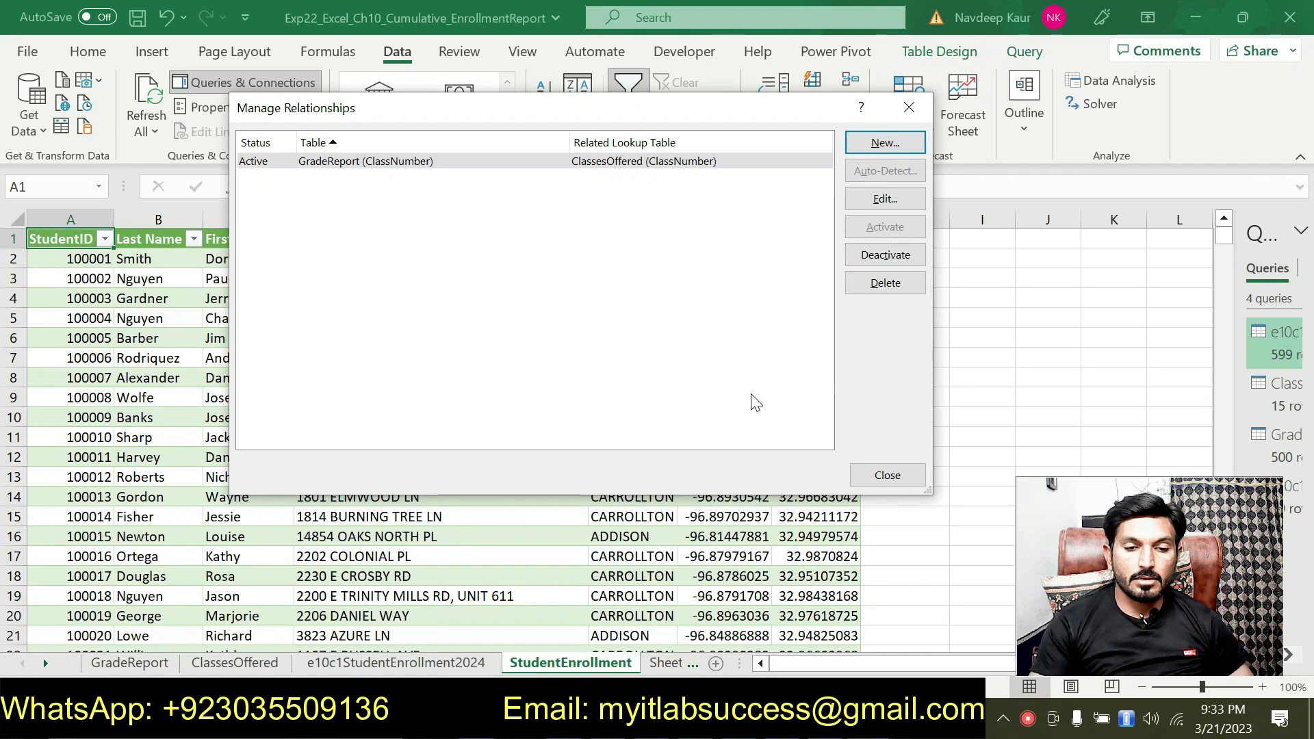
pyautogui.click(875, 475)
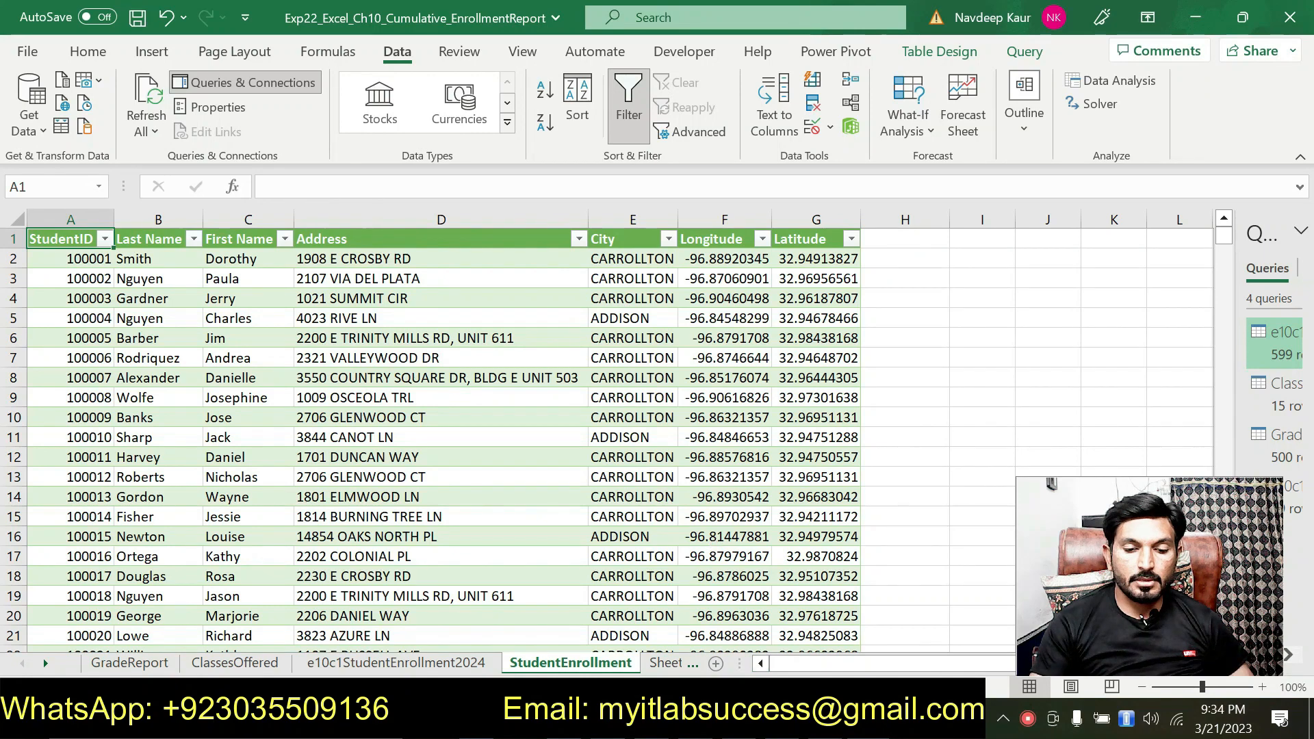
# Step: Switch to the Word instructions and remove the green highlight from the first line of instruction 9
pyautogui.hotkey('alt', 'Tab')
pyautogui.scroll(-1, 657, 411)
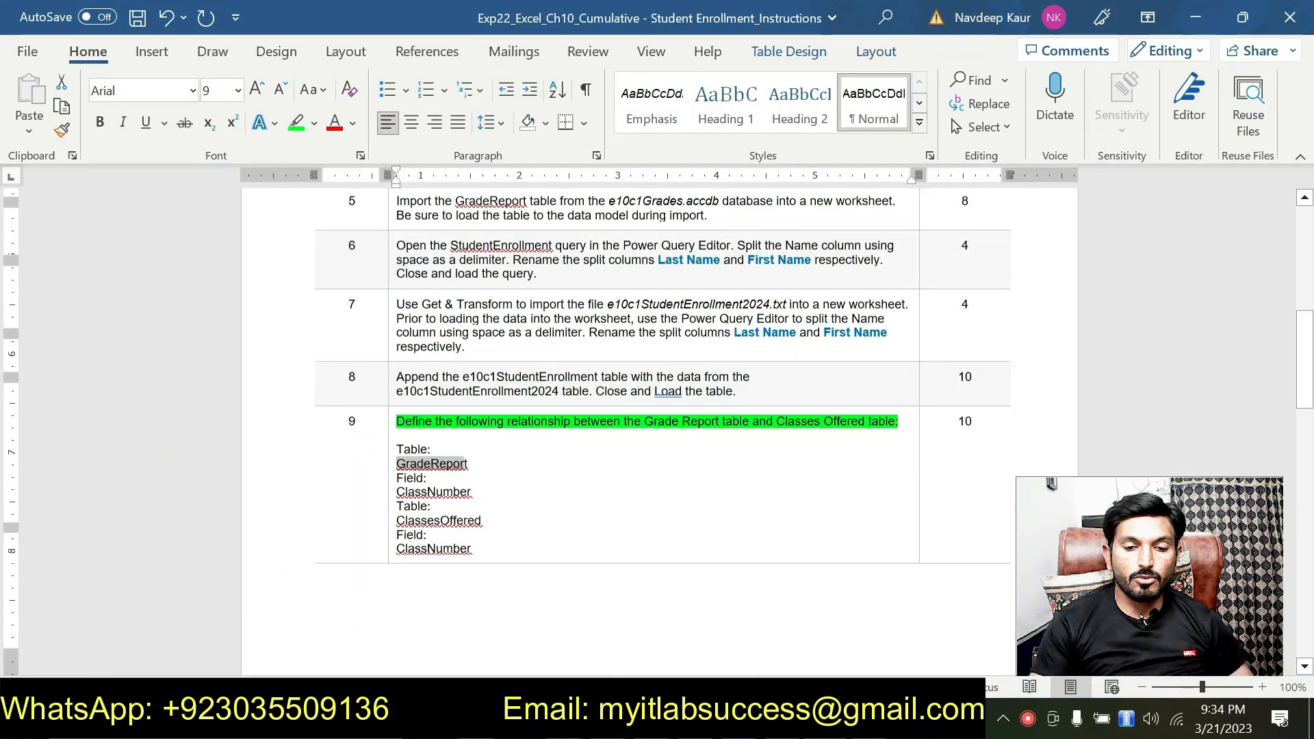
pyautogui.moveTo(902, 389); pyautogui.dragTo(426, 391)
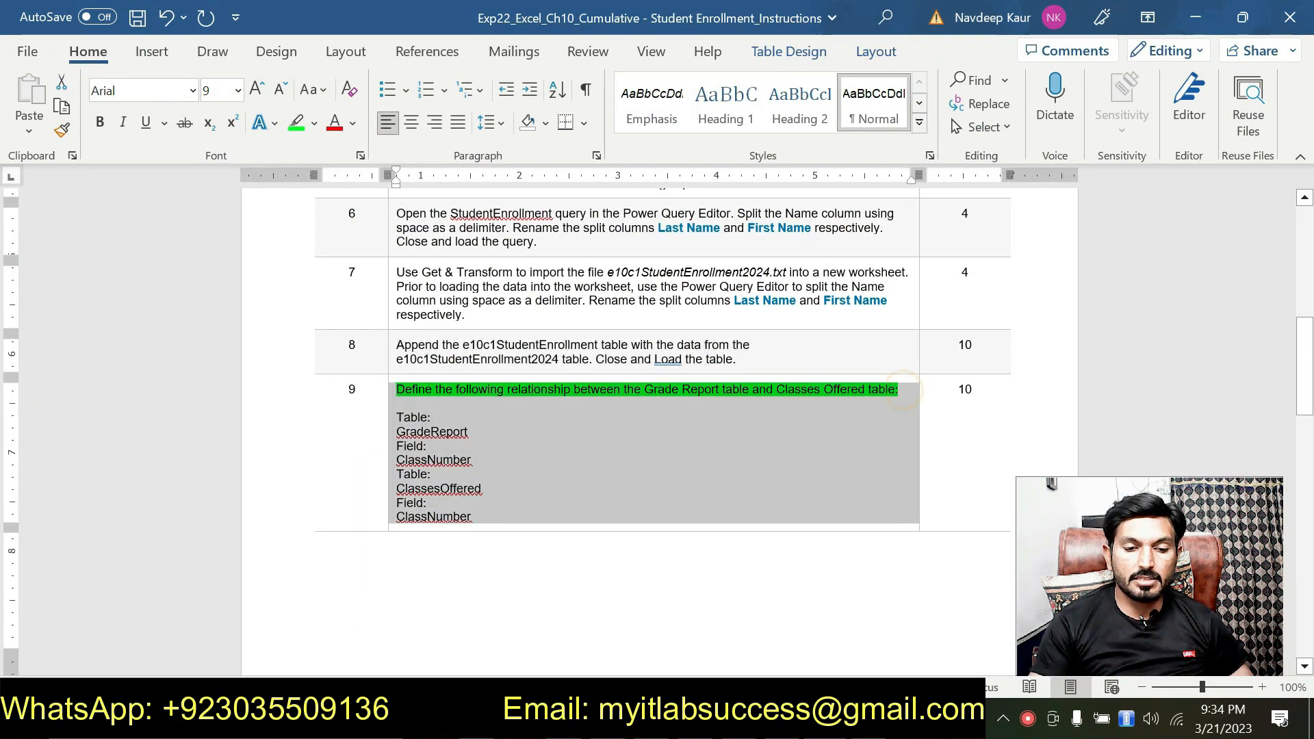
pyautogui.click(476, 427)
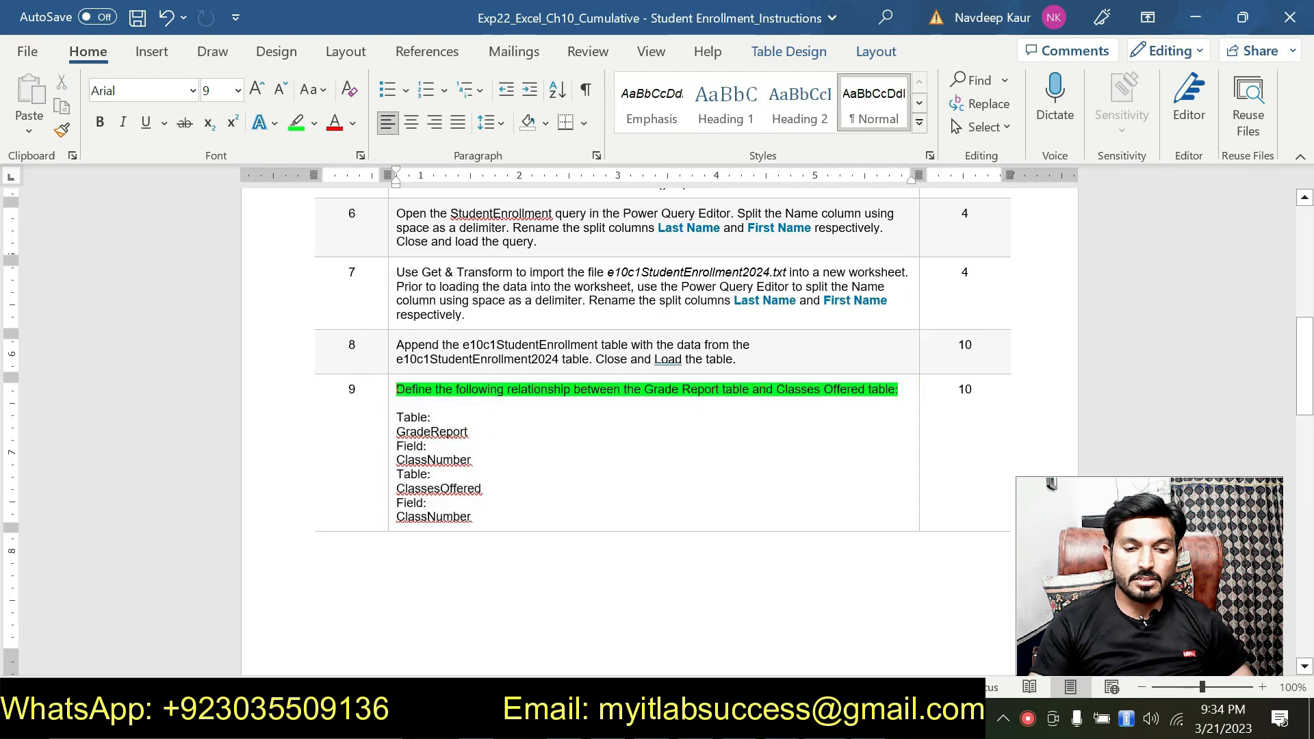
pyautogui.moveTo(398, 390); pyautogui.dragTo(895, 390)
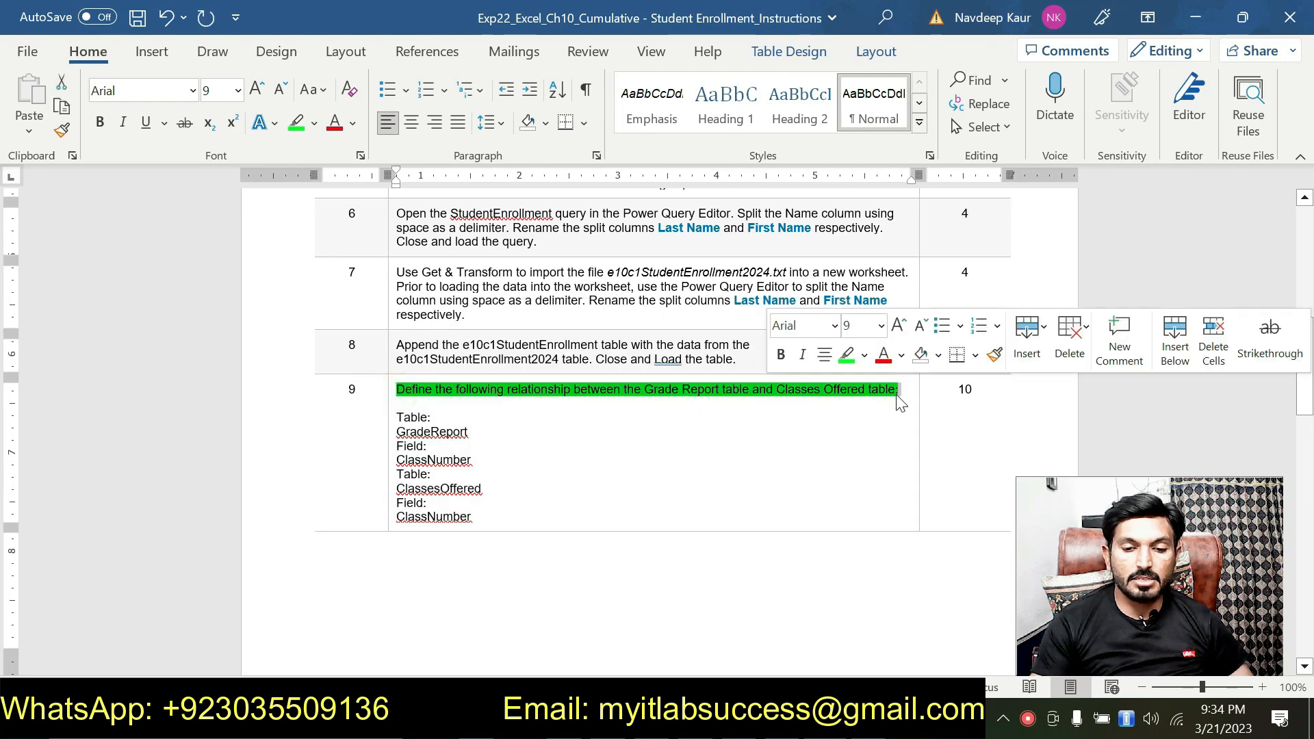
pyautogui.click(850, 357)
# Step: Review the remaining instructions 10 to 20, checking the points possible for the 3D Map instructions 16 to 18
pyautogui.scroll(-3, 850, 357)
pyautogui.scroll(-15, 849, 346)
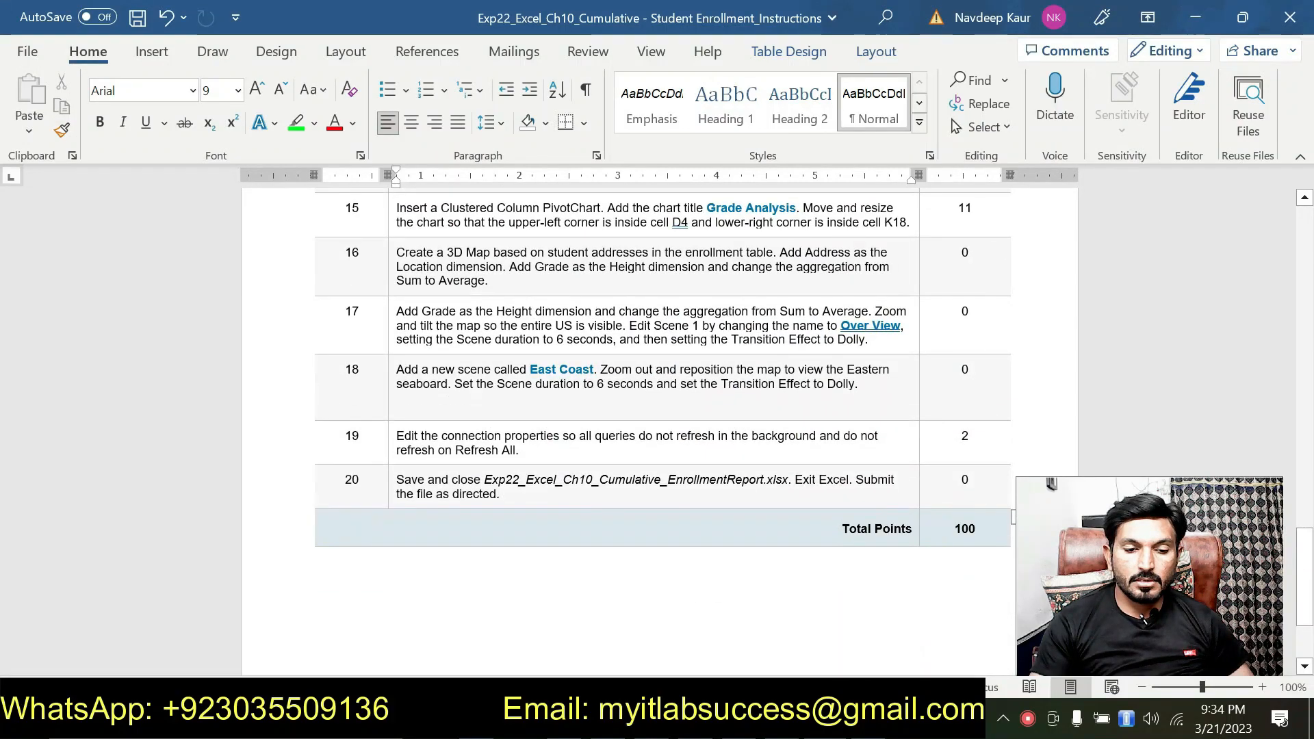
pyautogui.scroll(1, 980, 301)
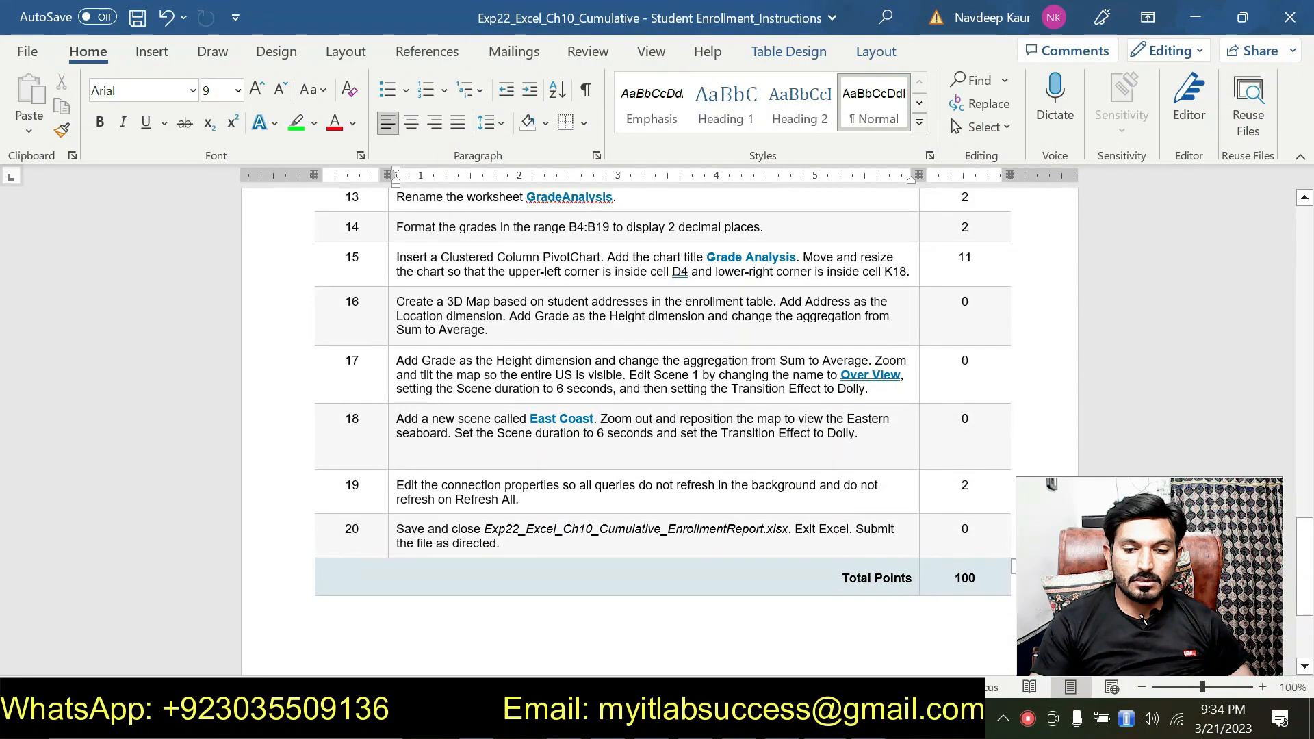
pyautogui.click(980, 301)
pyautogui.moveTo(980, 301); pyautogui.dragTo(979, 421)
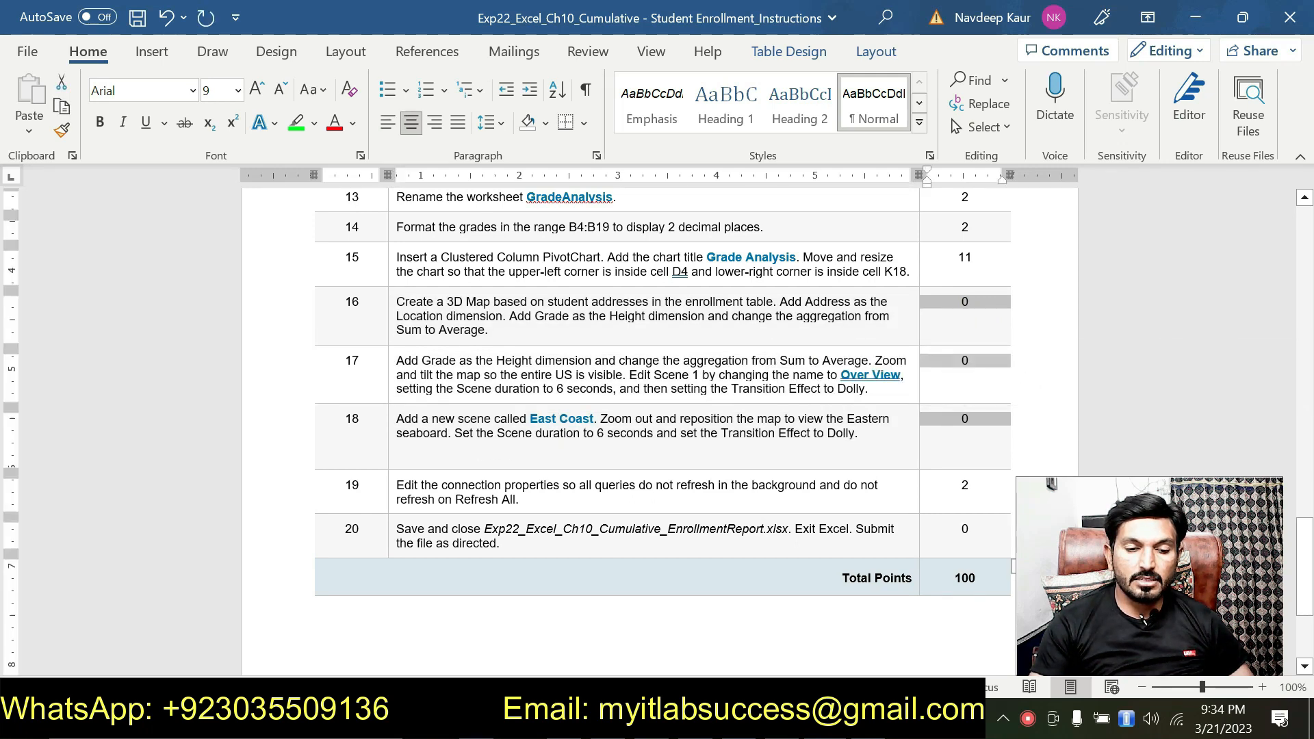
pyautogui.scroll(6, 504, 491)
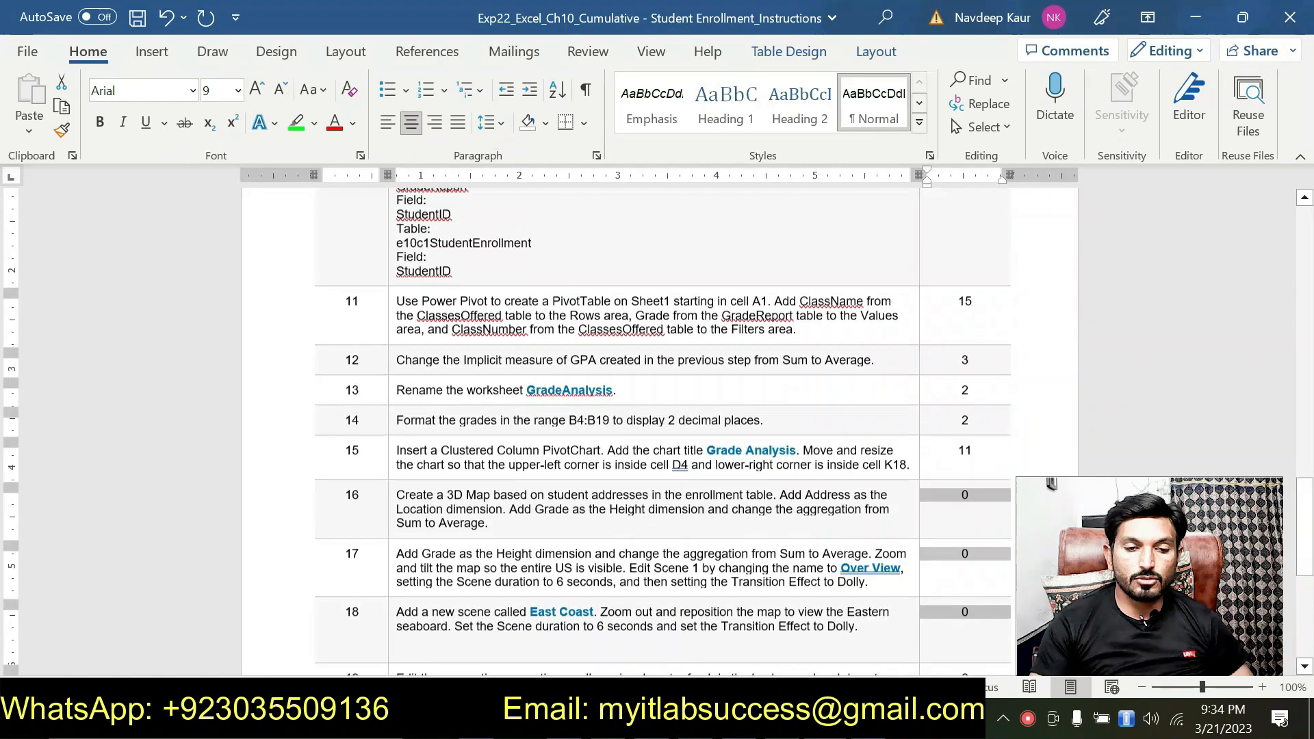
pyautogui.scroll(-2, 504, 491)
pyautogui.scroll(-2, 503, 491)
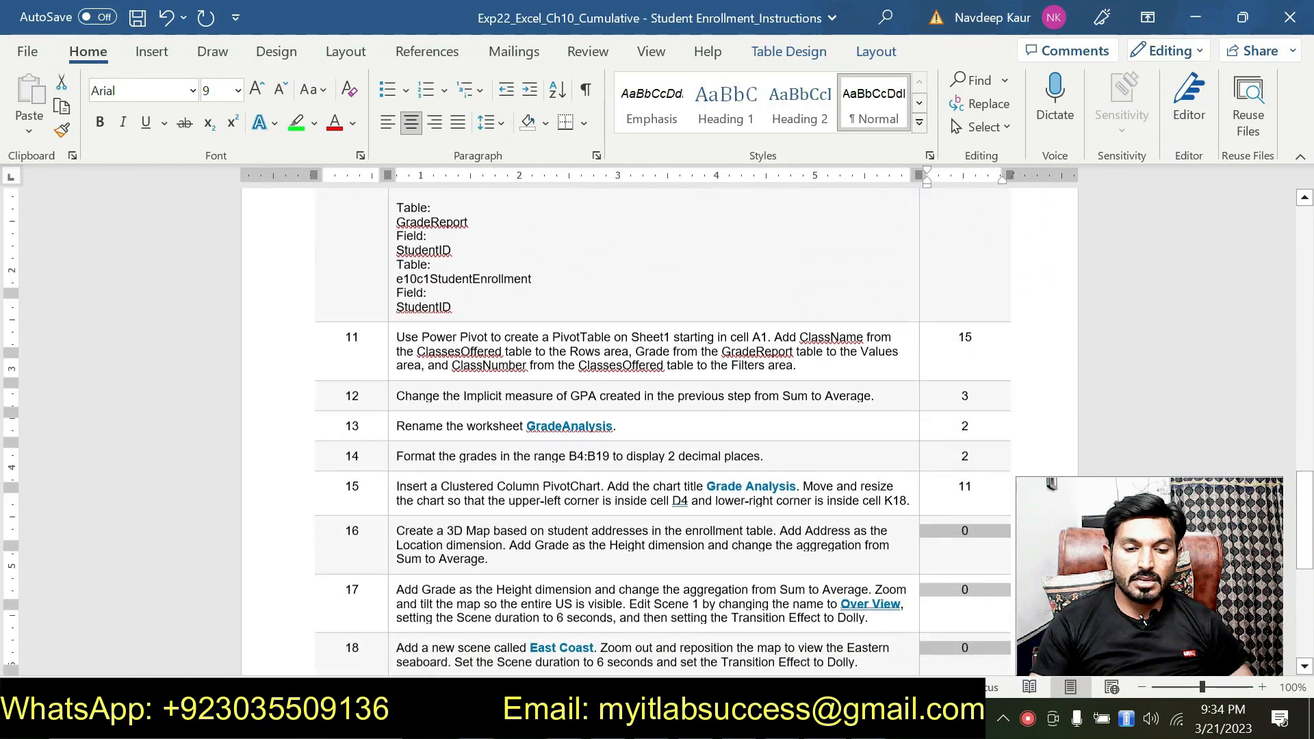
pyautogui.scroll(-2, 536, 490)
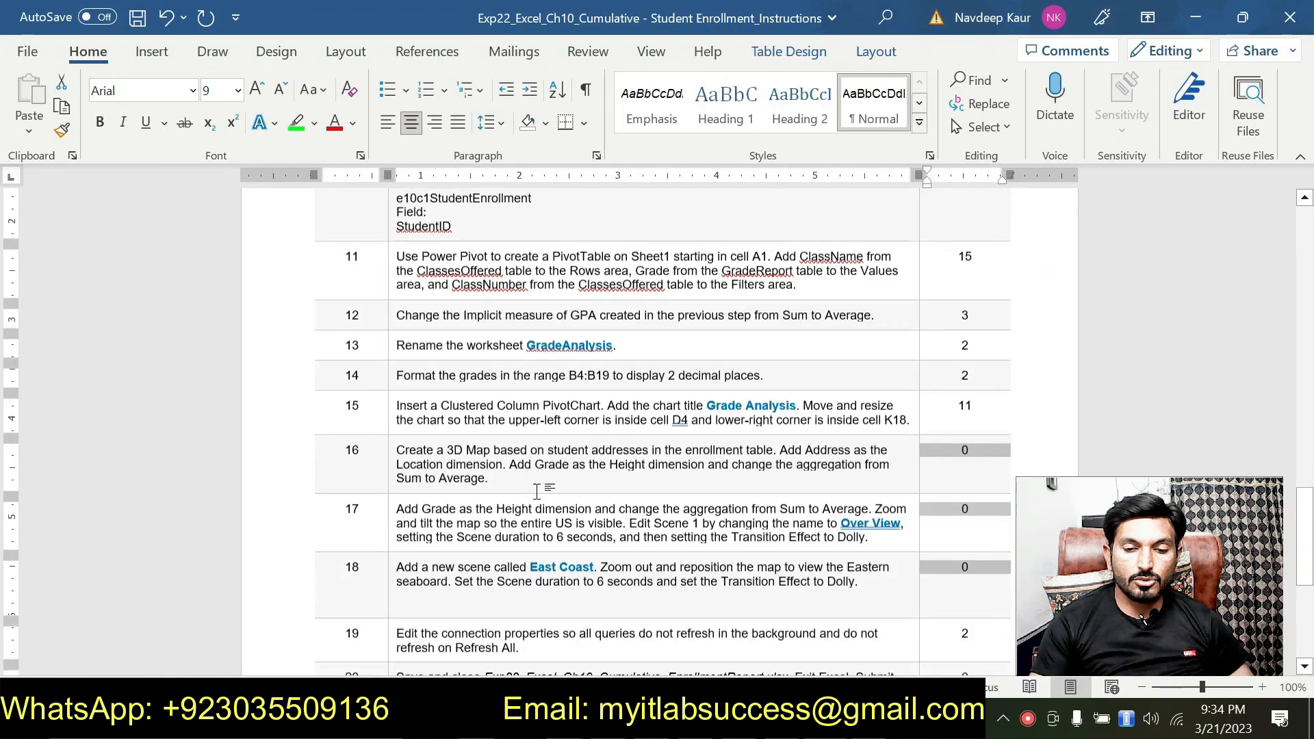
pyautogui.scroll(-6, 536, 491)
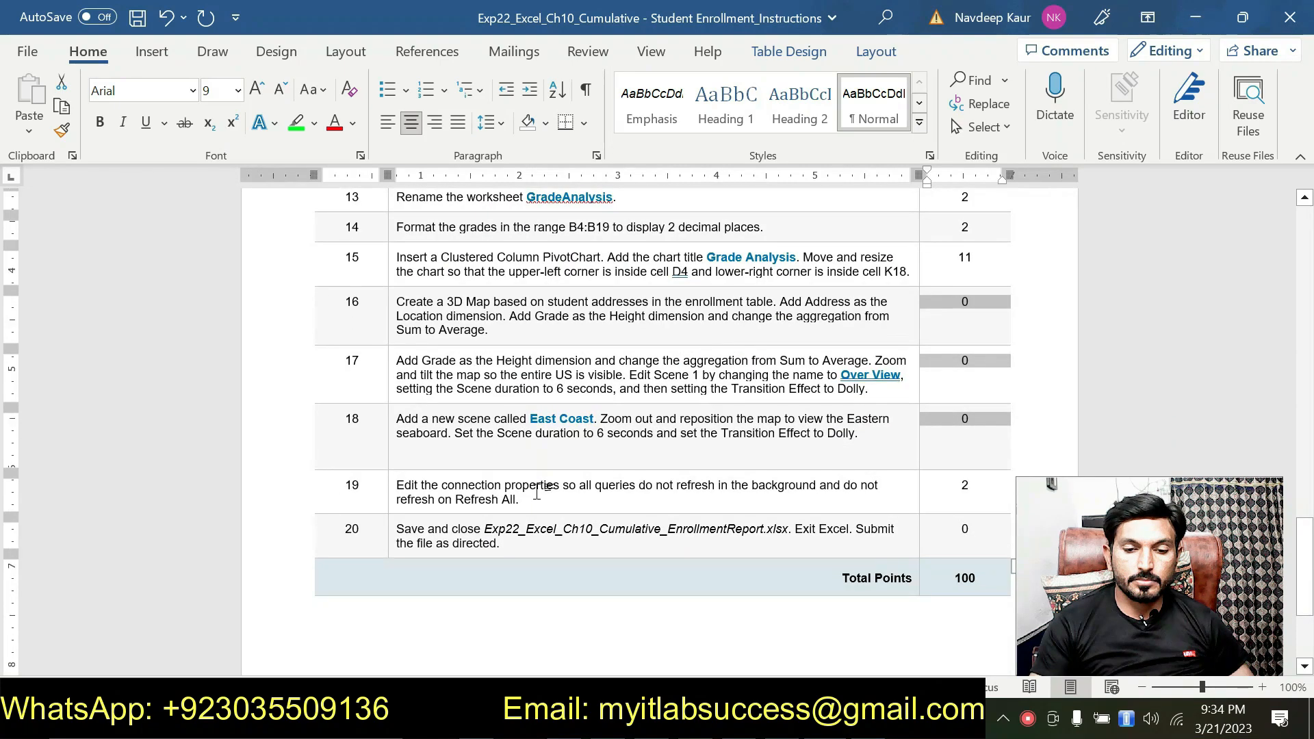
pyautogui.scroll(10, 536, 490)
pyautogui.scroll(18, 536, 491)
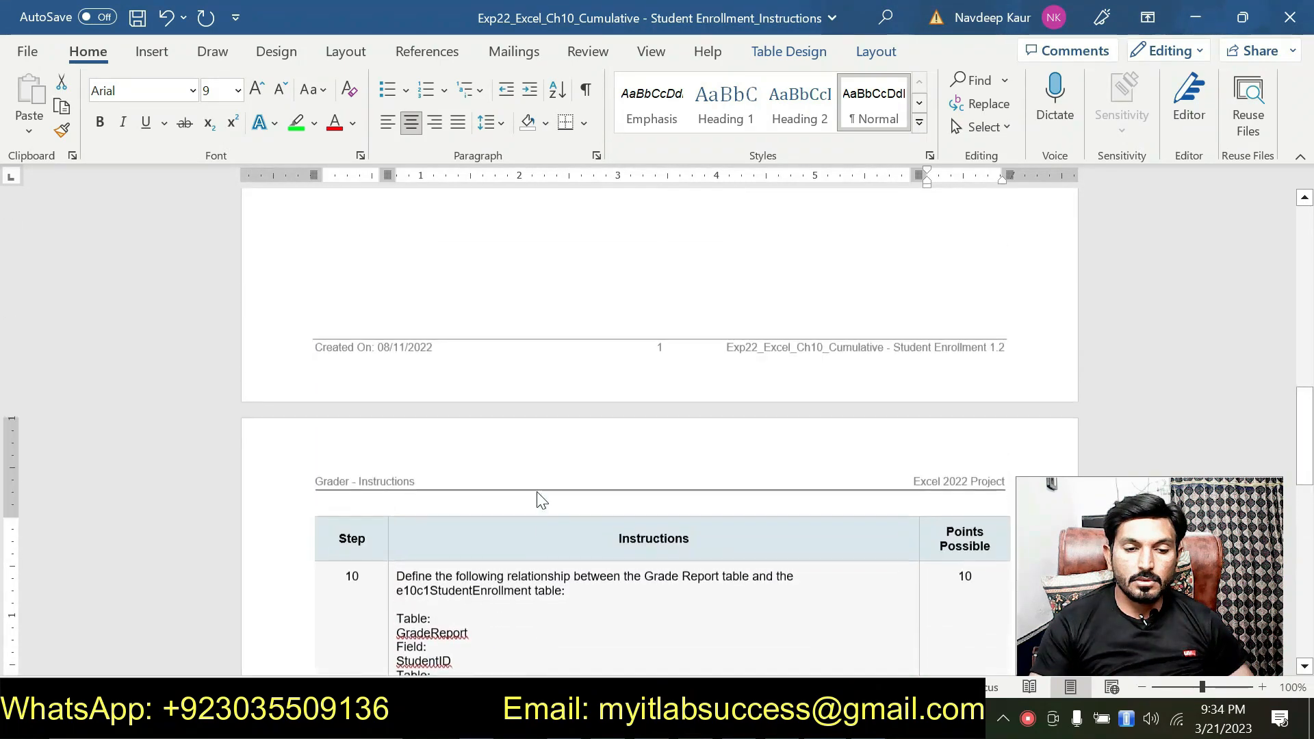
pyautogui.scroll(6, 537, 491)
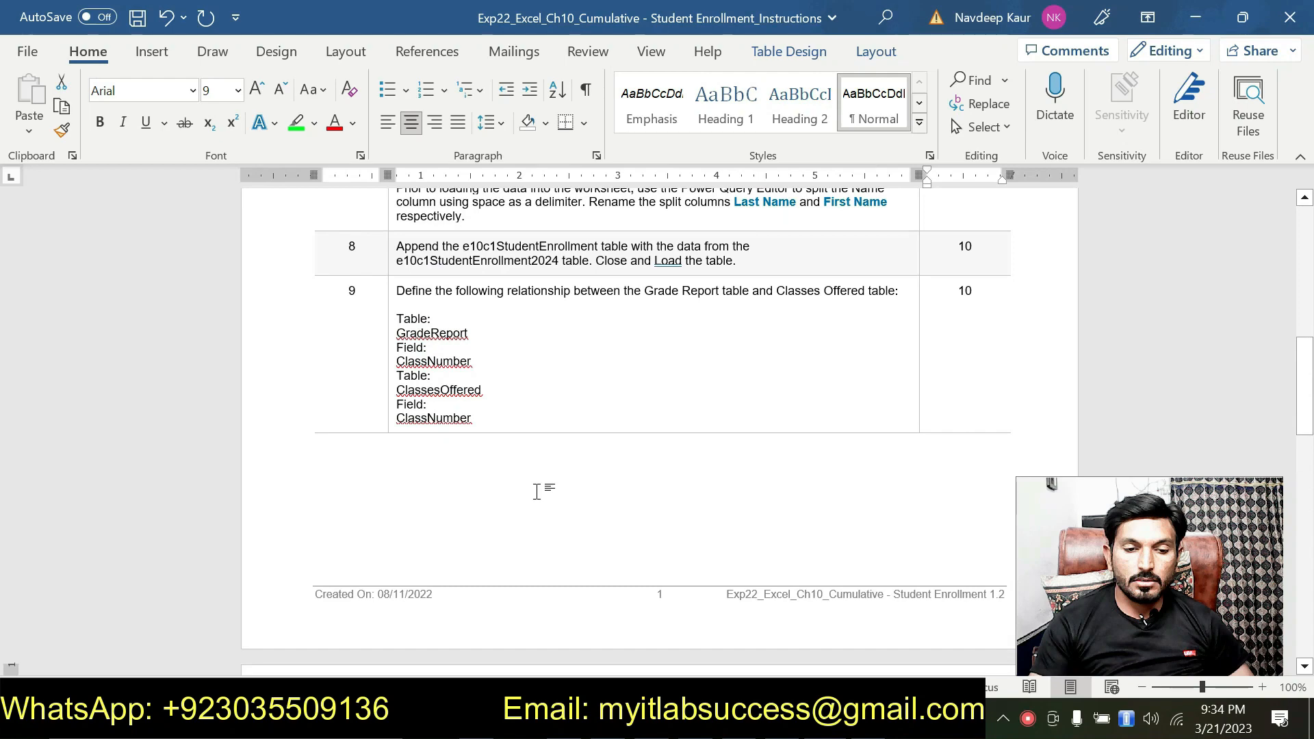
pyautogui.scroll(-15, 536, 491)
pyautogui.scroll(-11, 537, 491)
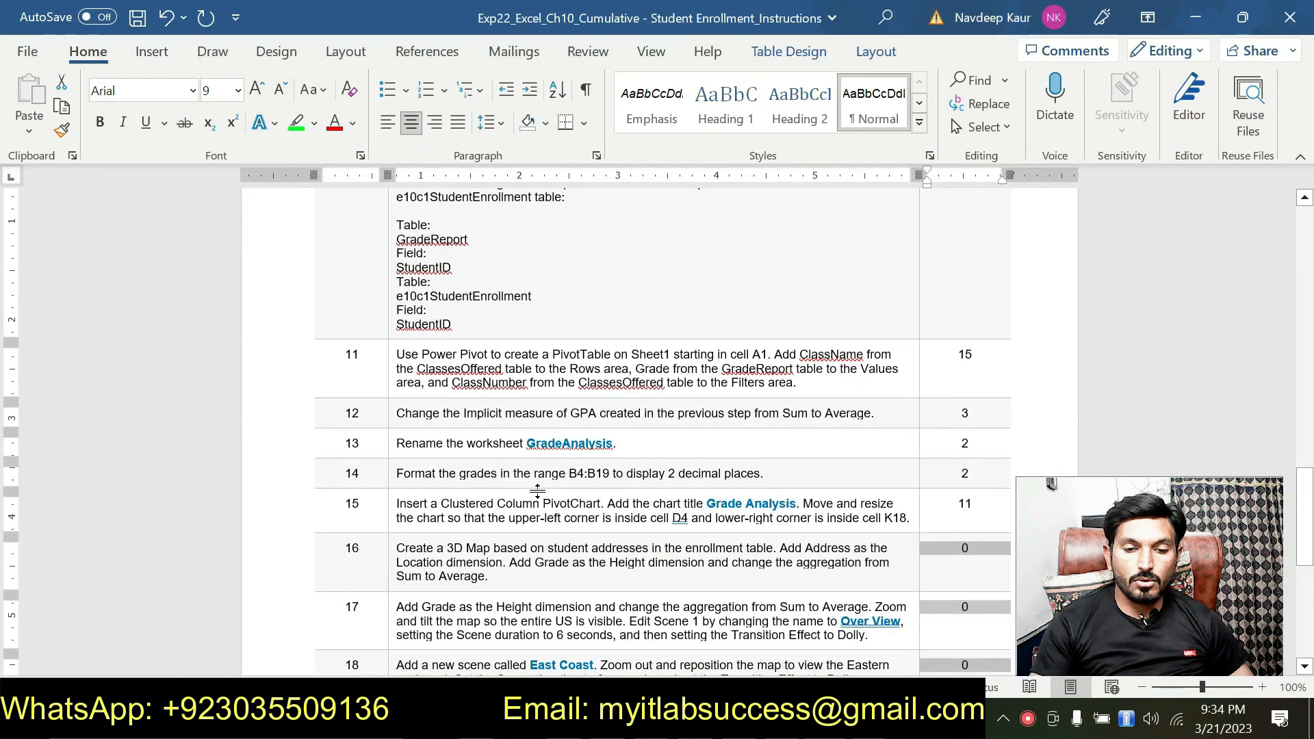
pyautogui.scroll(-2, 537, 491)
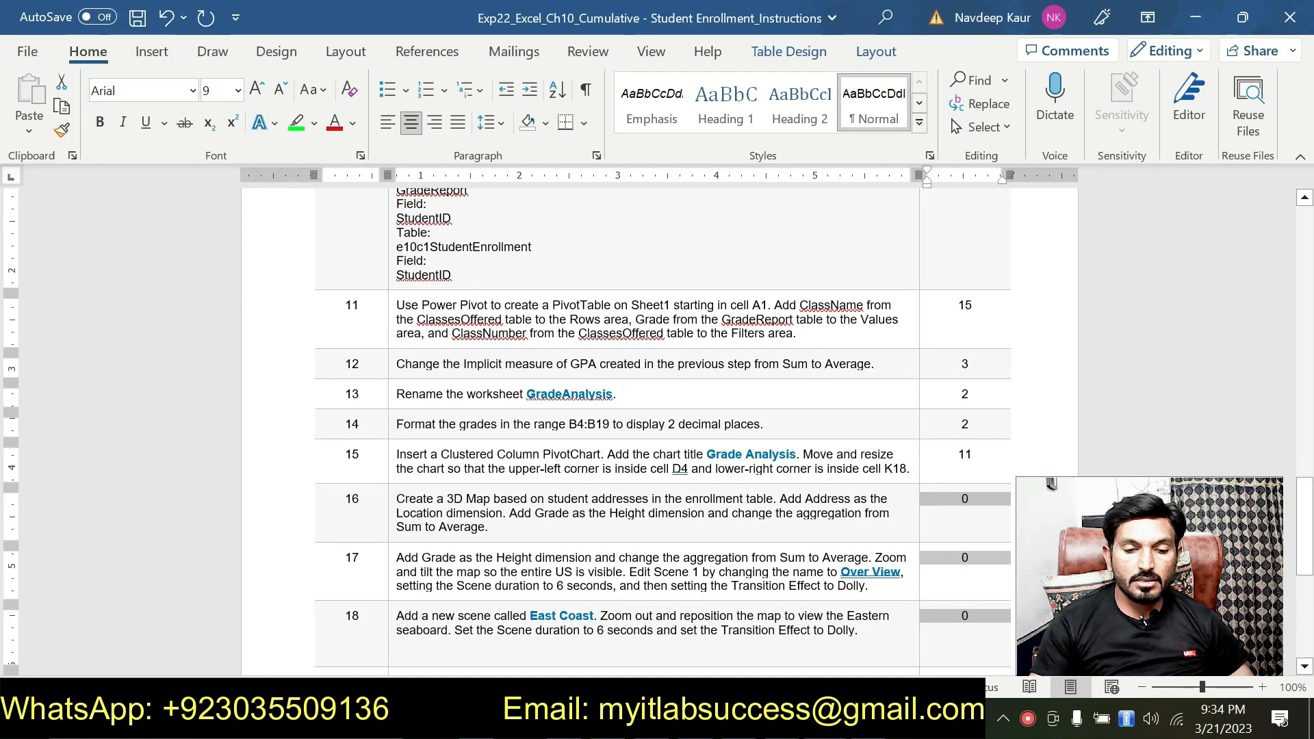
# Step: Examine the relationship definitions in instructions 9 and 10, comparing their tables and fields
pyautogui.scroll(2, 485, 258)
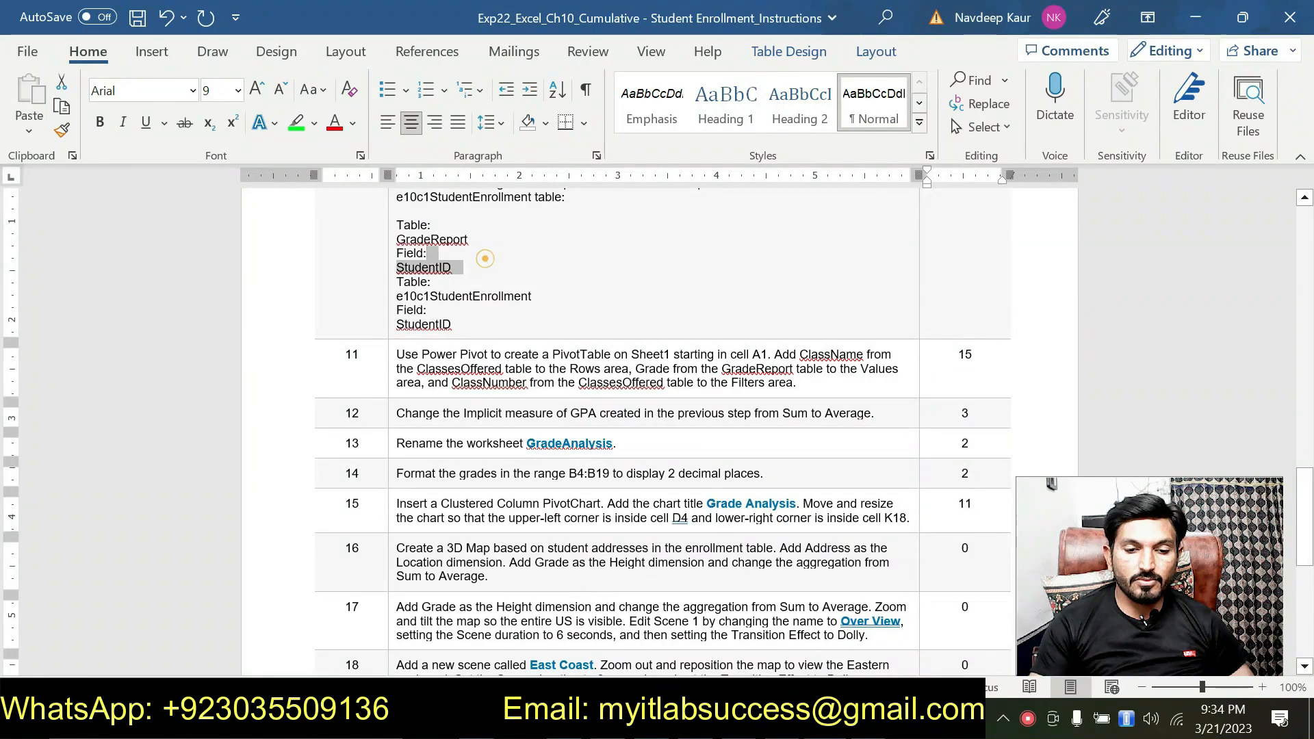
pyautogui.moveTo(485, 258); pyautogui.dragTo(484, 387)
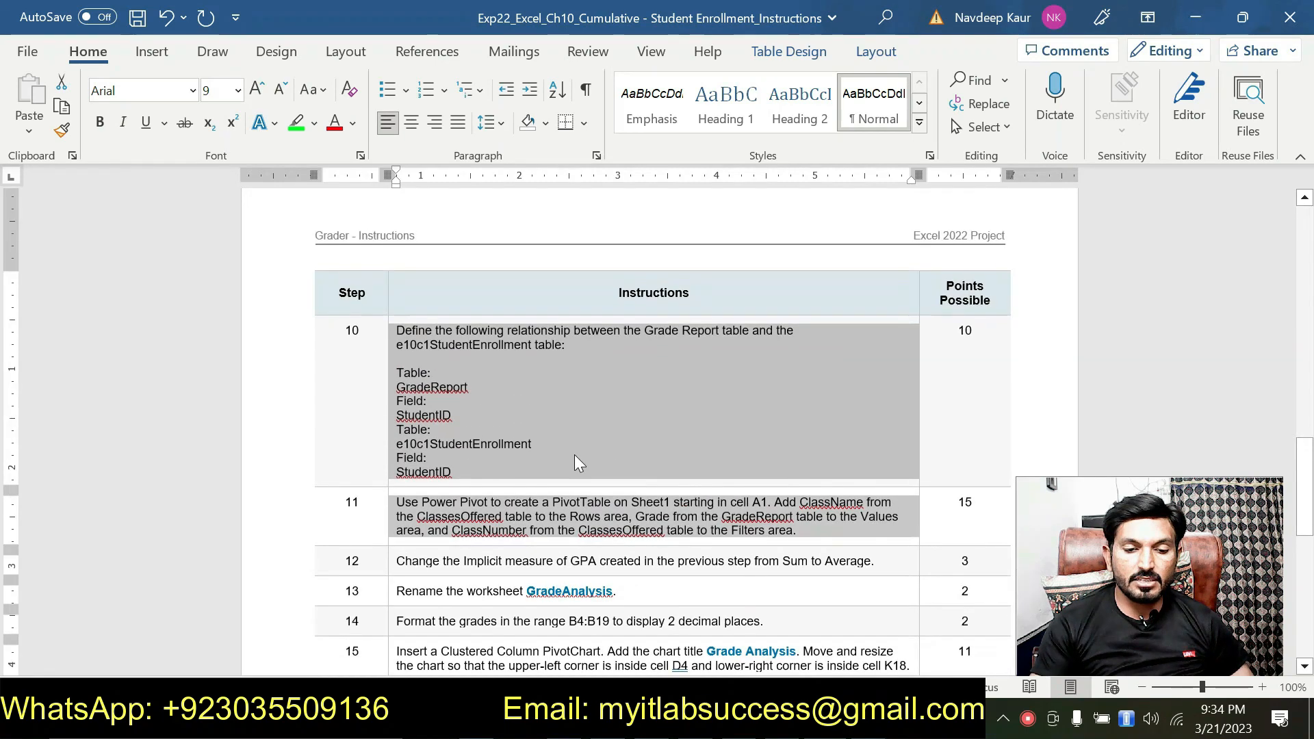
pyautogui.click(574, 455)
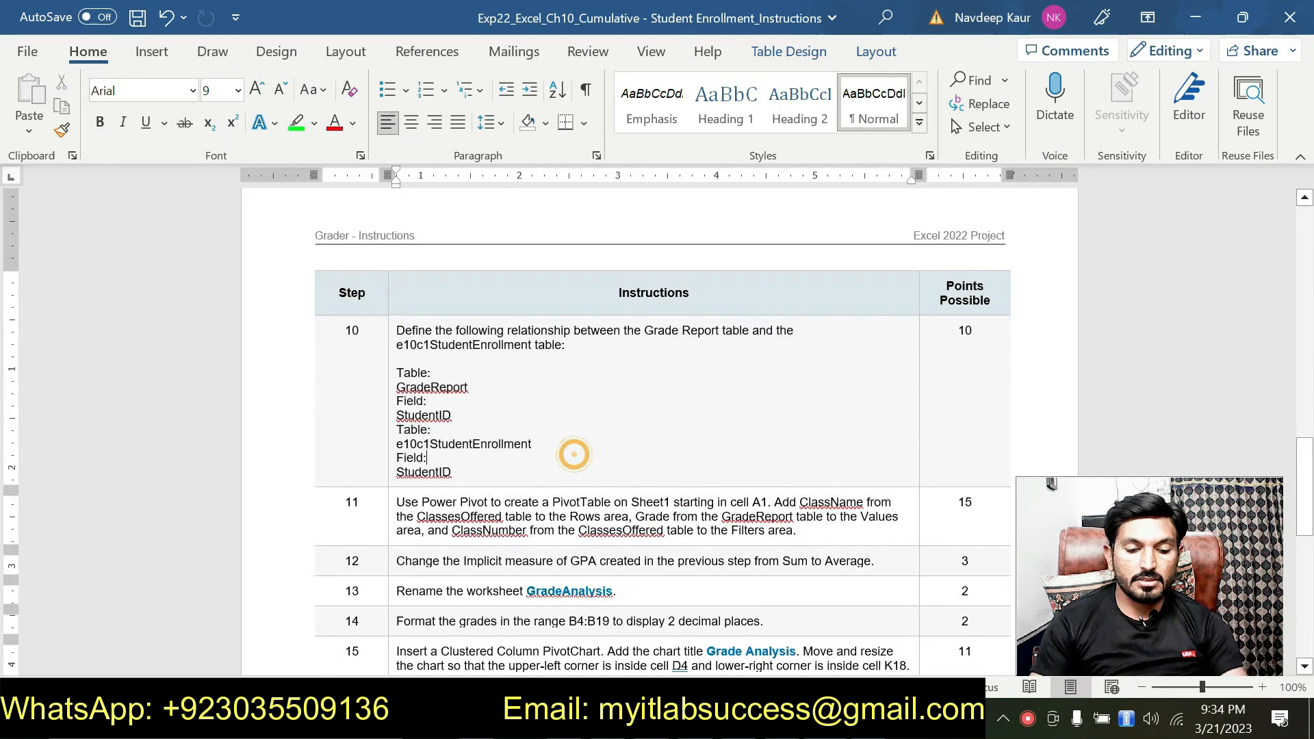
pyautogui.click(552, 424)
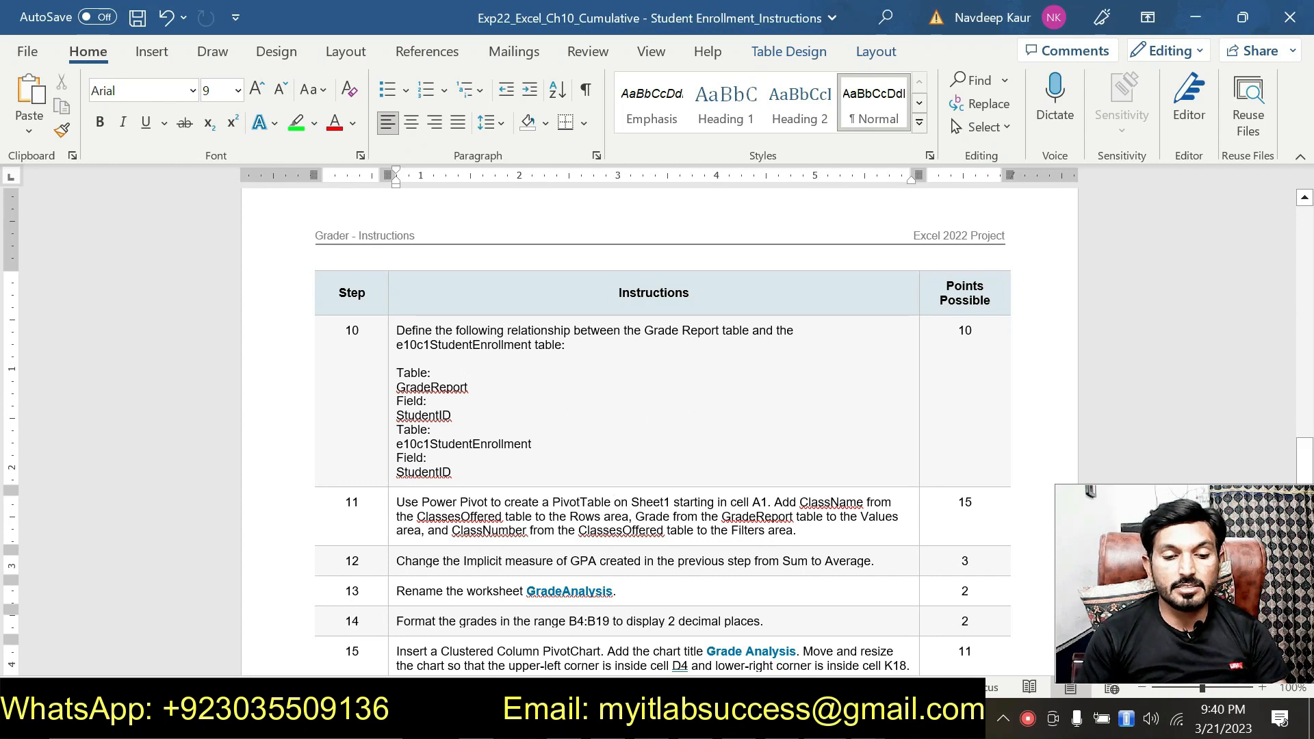
pyautogui.moveTo(401, 327); pyautogui.dragTo(429, 484)
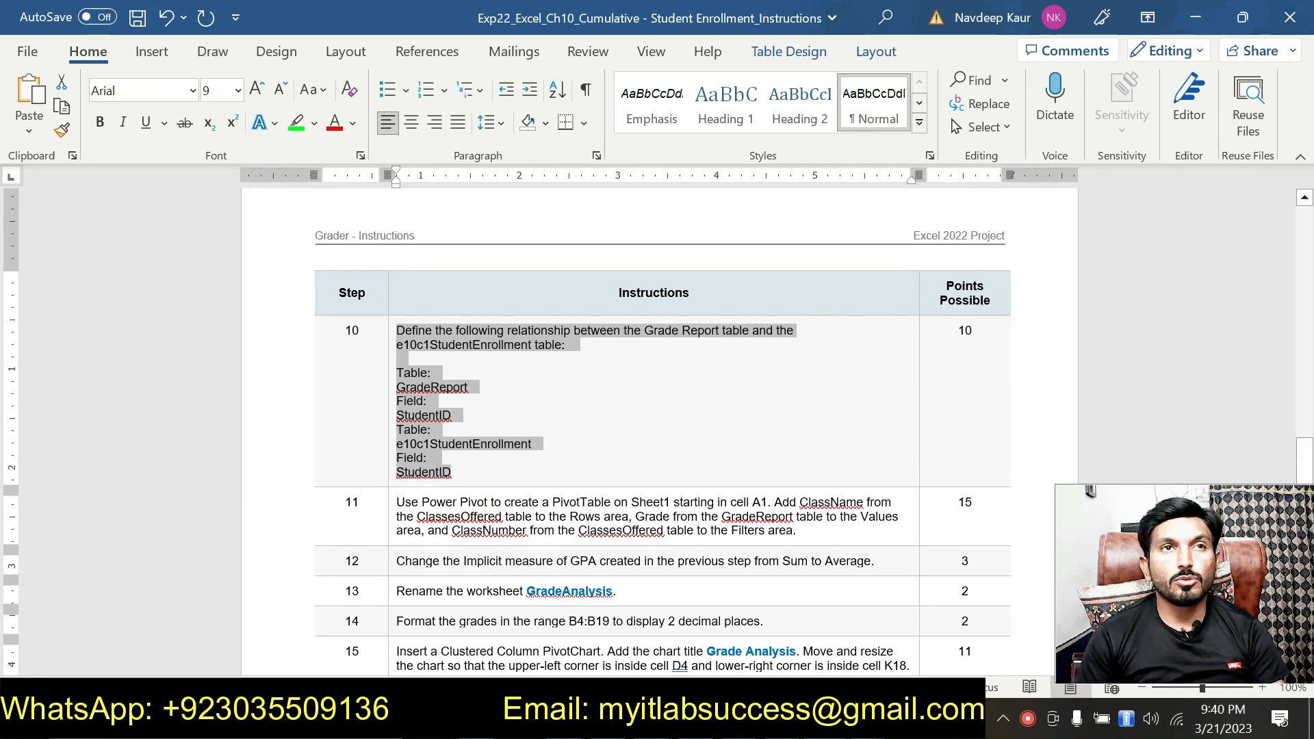
pyautogui.scroll(8, 551, 538)
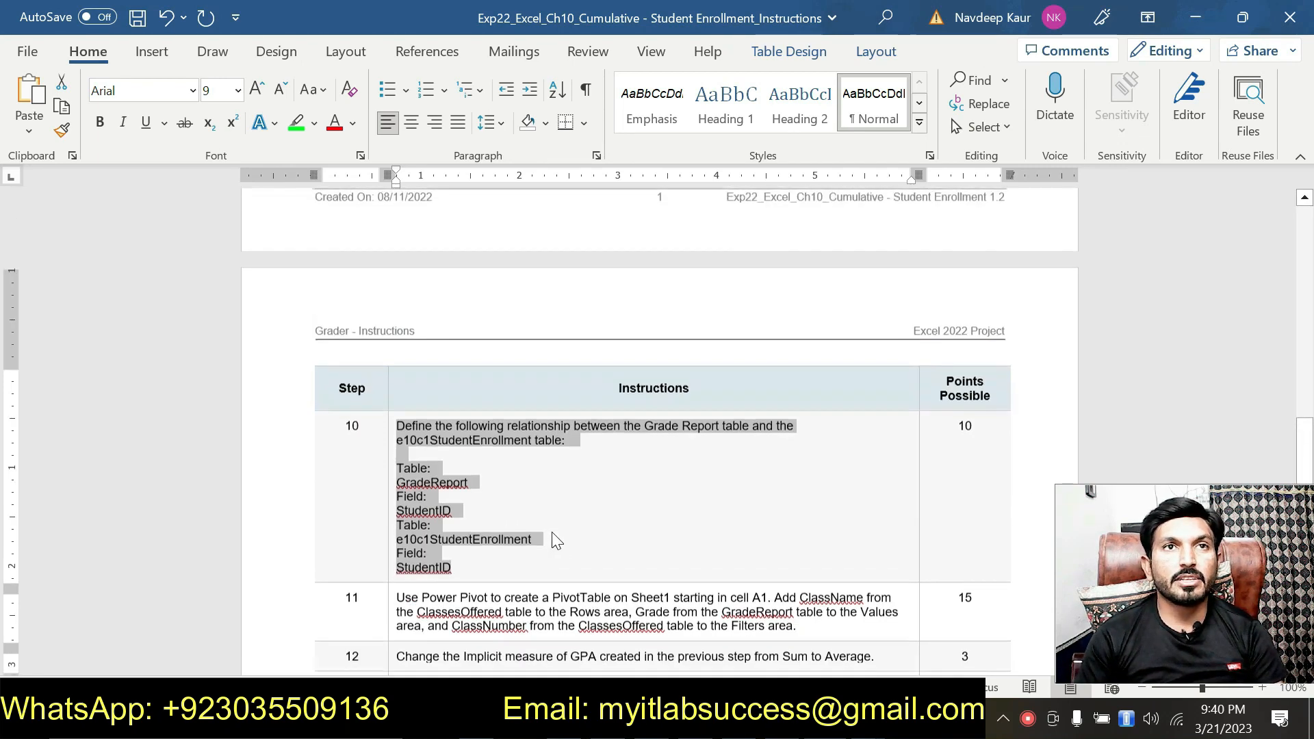
pyautogui.click(510, 396)
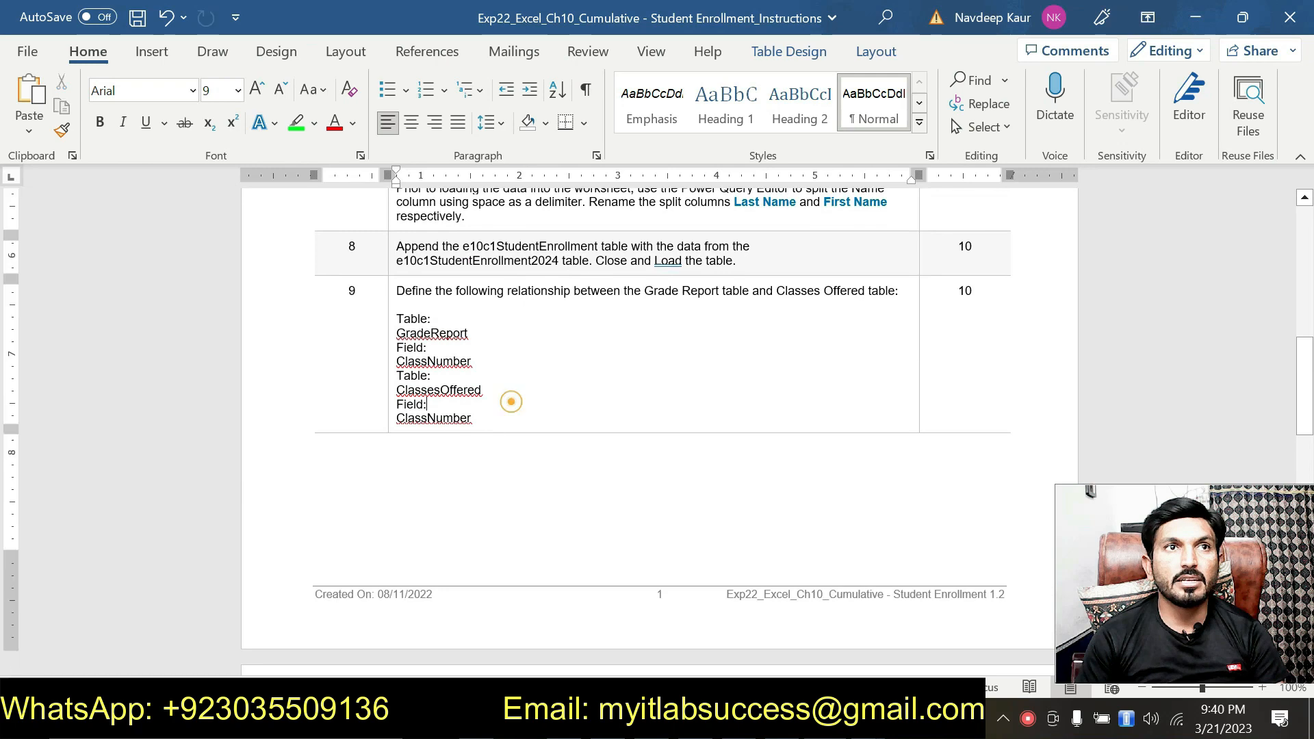
# Step: Highlight the whole text of instruction 11, about creating the Power Pivot PivotTable on Sheet1, in green
pyautogui.scroll(-10, 510, 396)
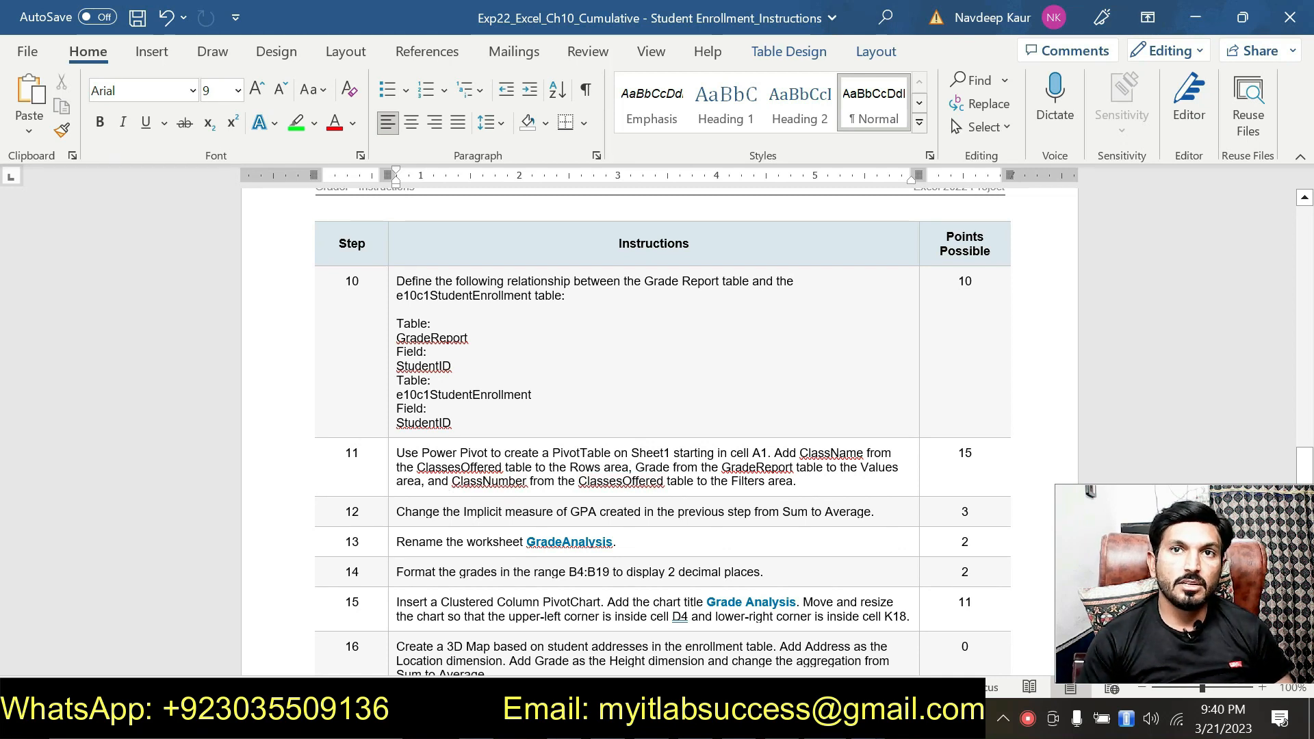
pyautogui.moveTo(797, 481); pyautogui.dragTo(397, 453)
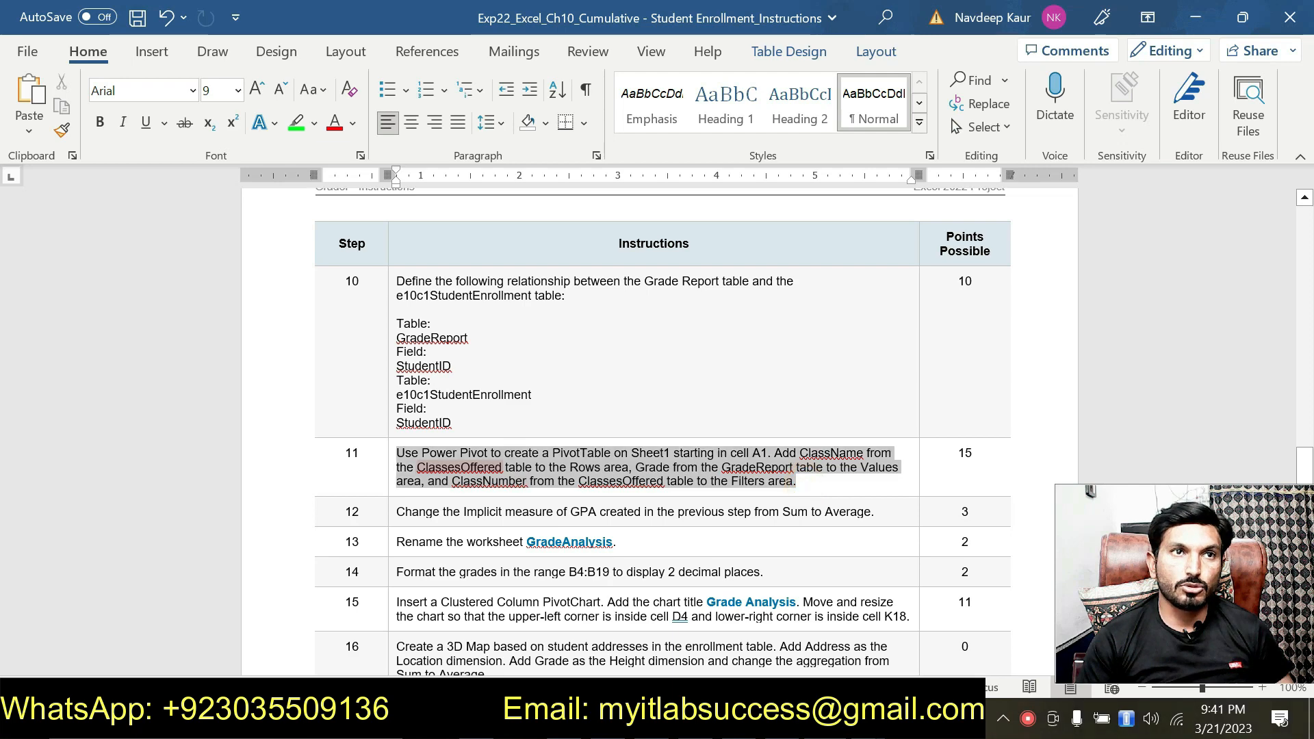
pyautogui.click(492, 423)
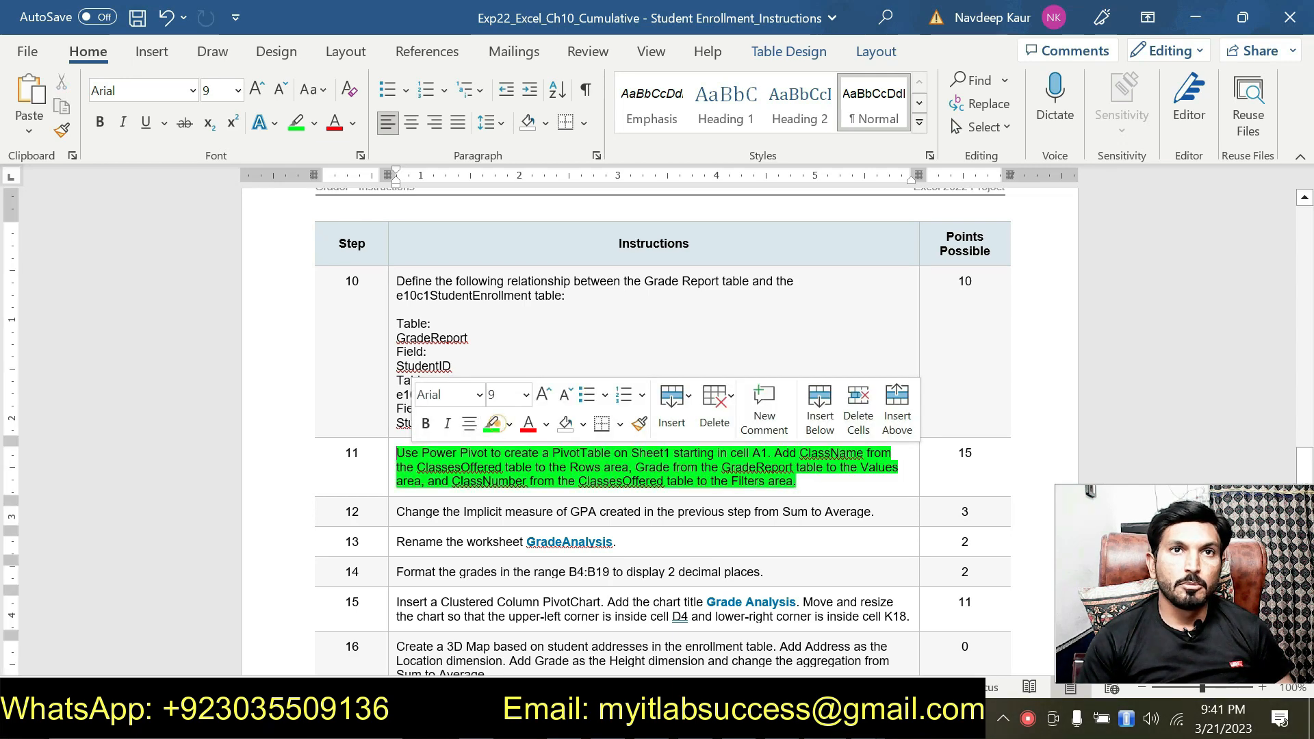
# Step: Close the Power Pivot window and bring the EnrollmentReport workbook with the GradeAnalysis sheet to the front in Excel
pyautogui.click(868, 719)
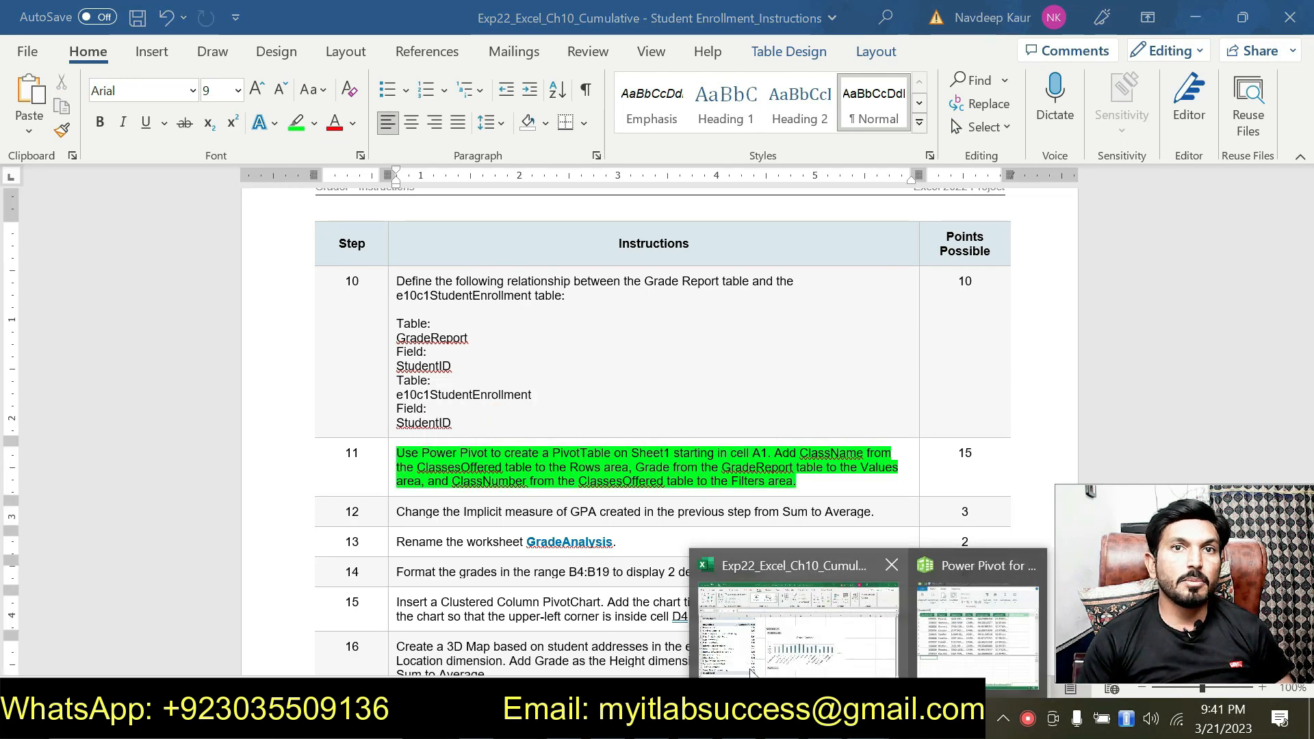
pyautogui.click(1029, 568)
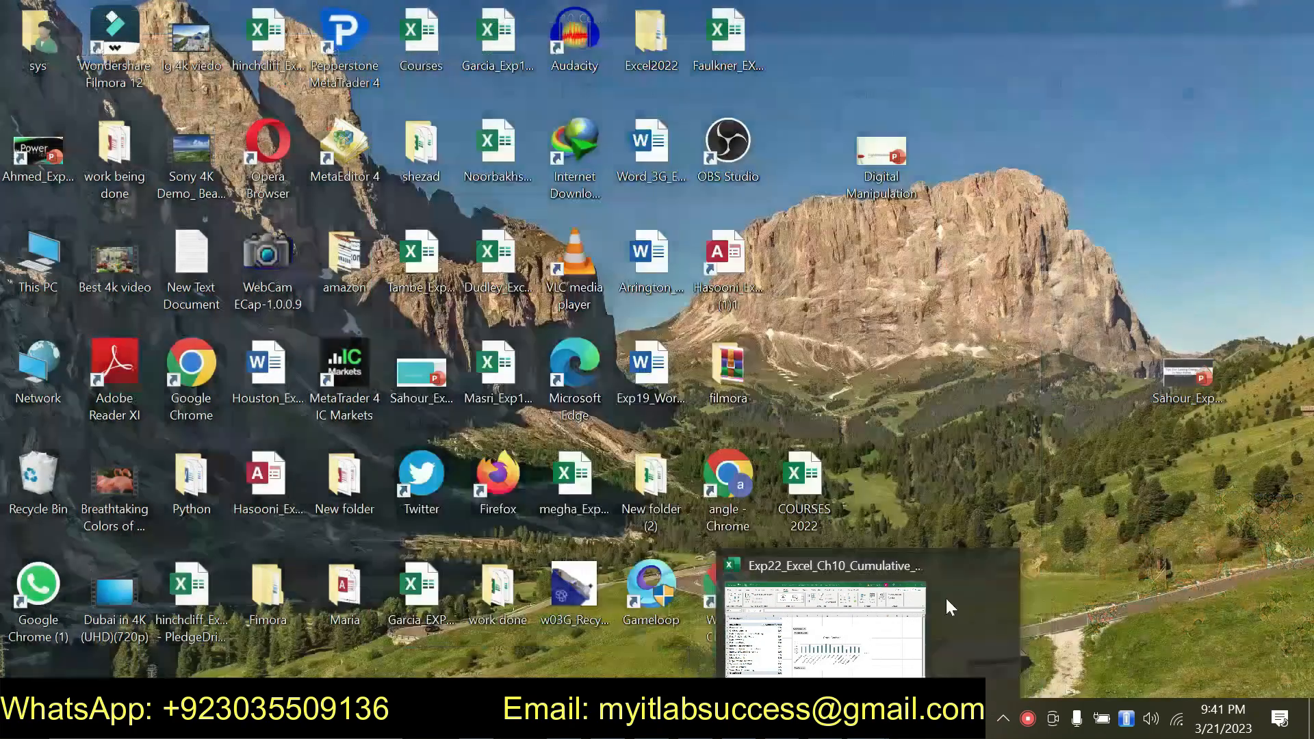
pyautogui.click(895, 611)
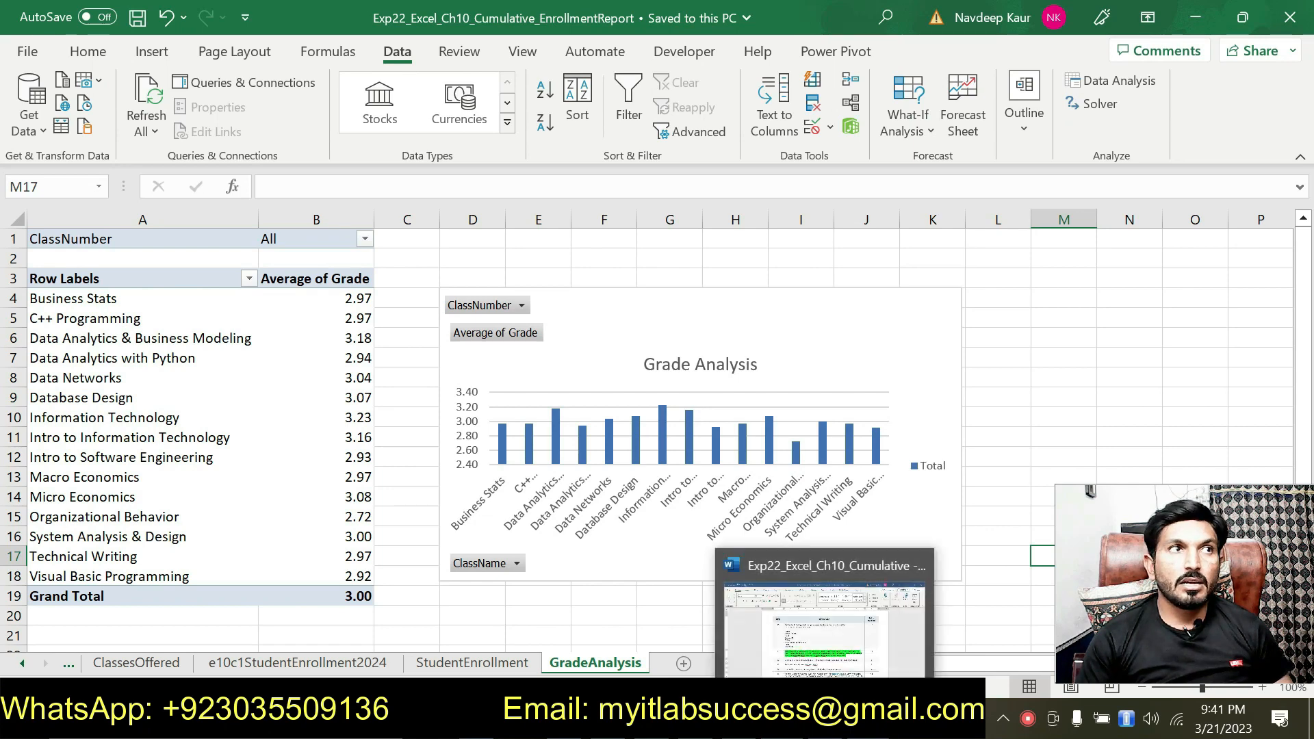
# Step: Compare instructions 12 to 15 in the Word document with the PivotTable, chart and worksheet name on the GradeAnalysis sheet
pyautogui.click(862, 626)
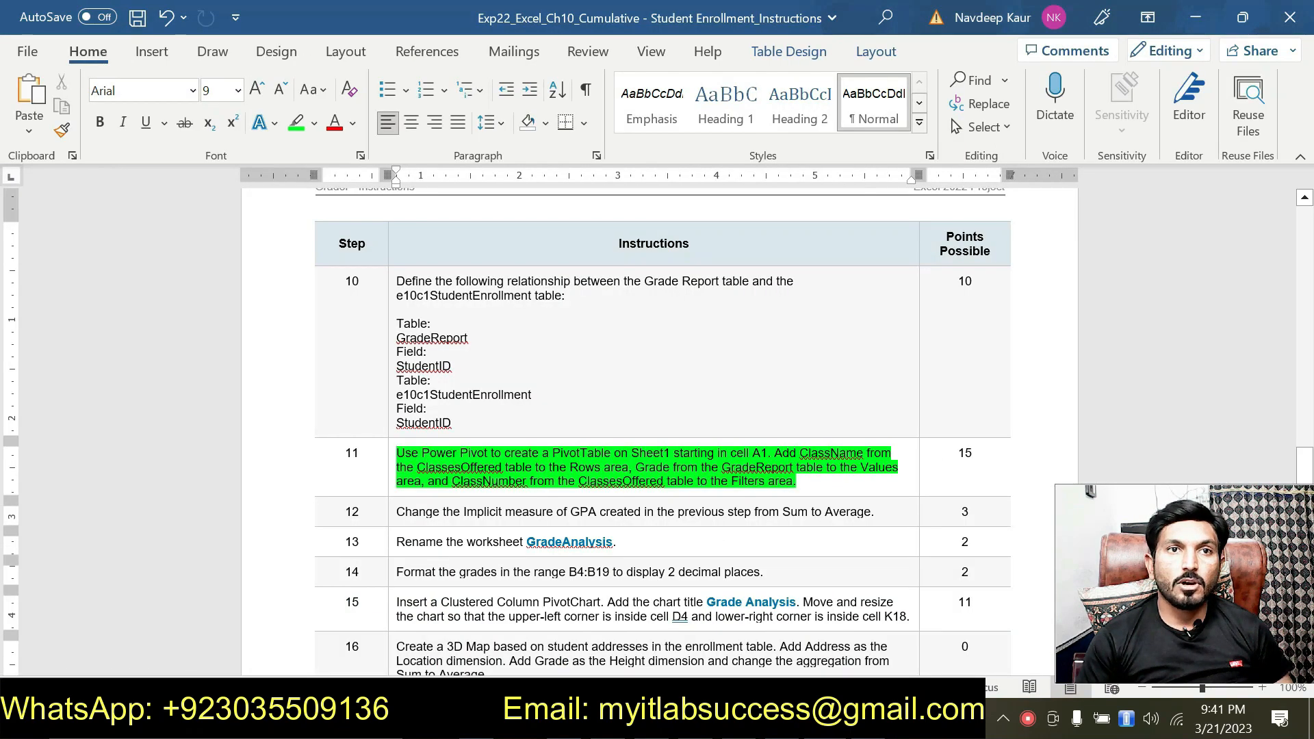
pyautogui.scroll(-3, 663, 431)
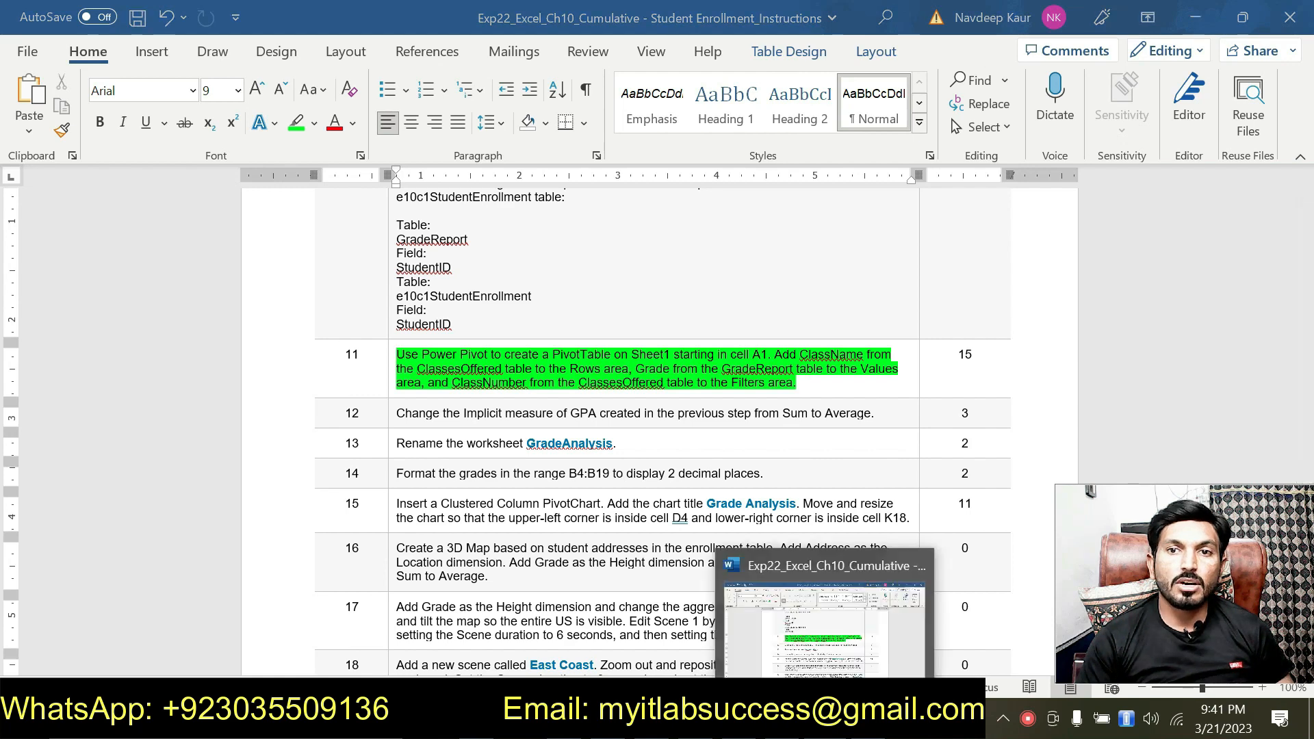
pyautogui.click(777, 719)
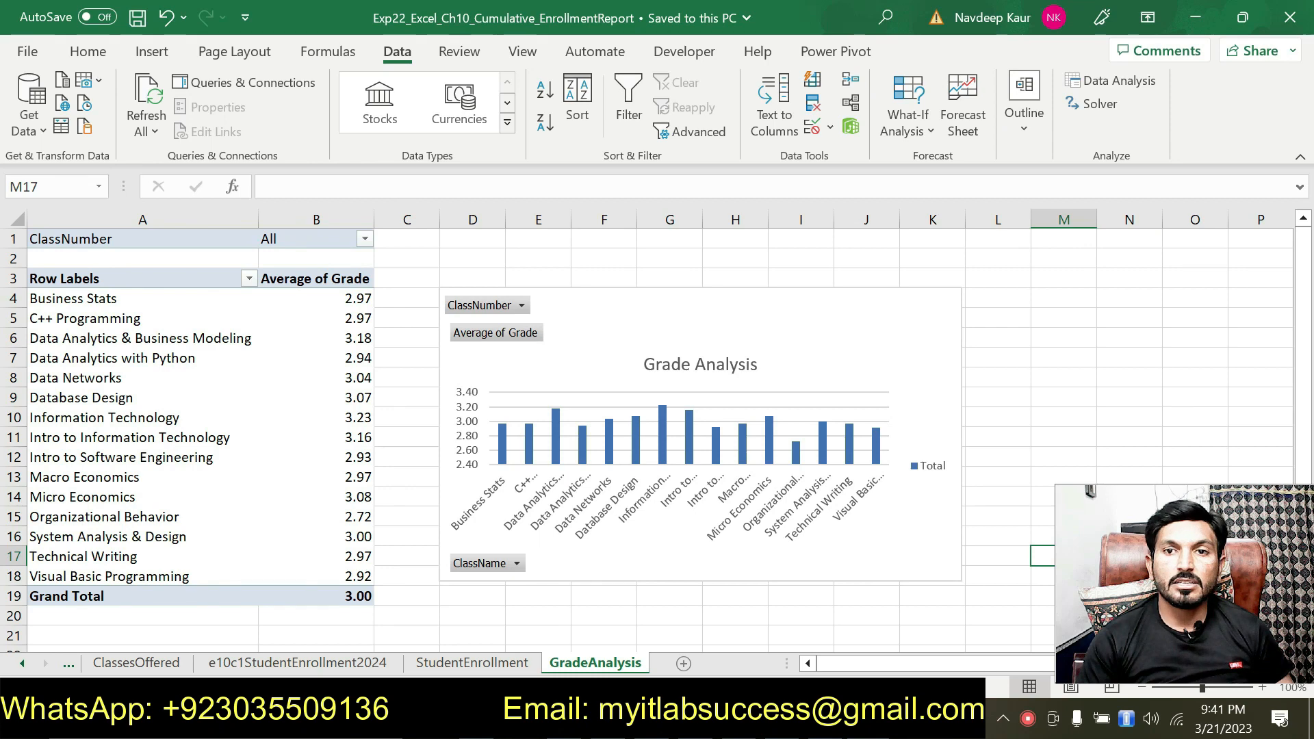
pyautogui.hotkey('alt', 'Tab')
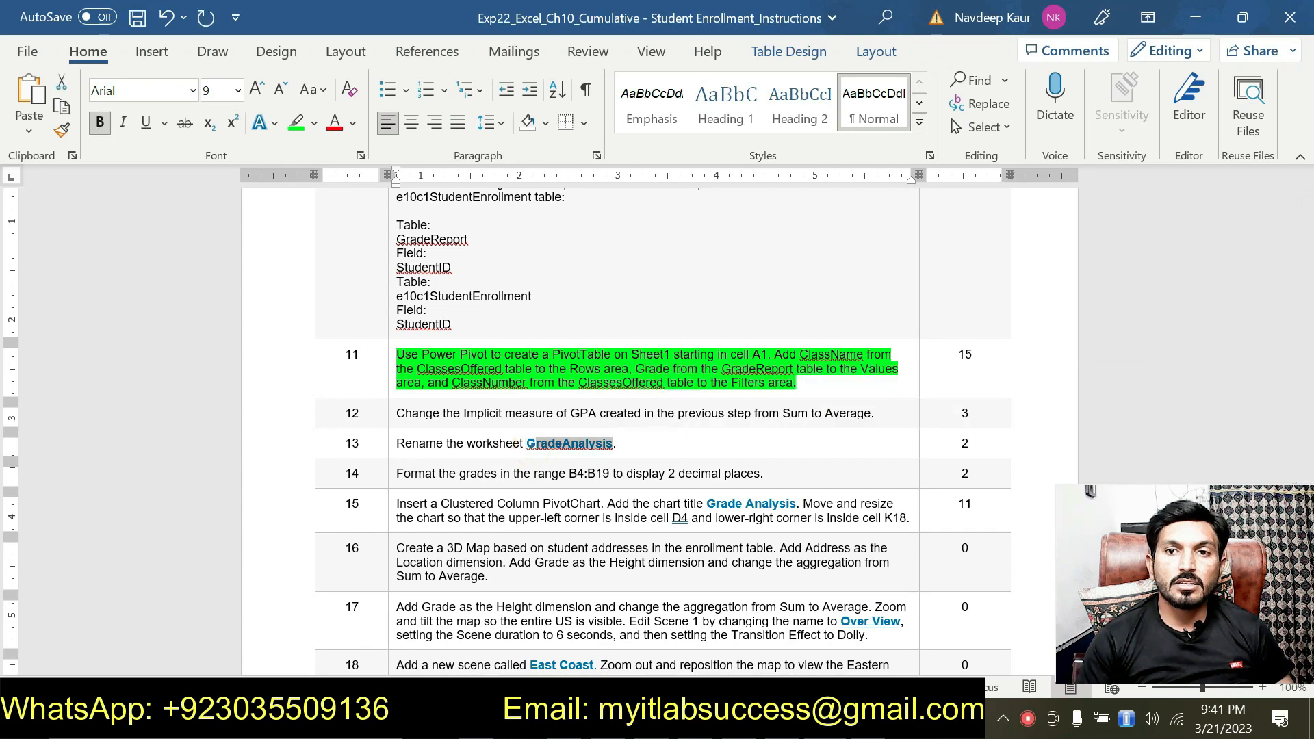
pyautogui.hotkey('alt', 'Tab')
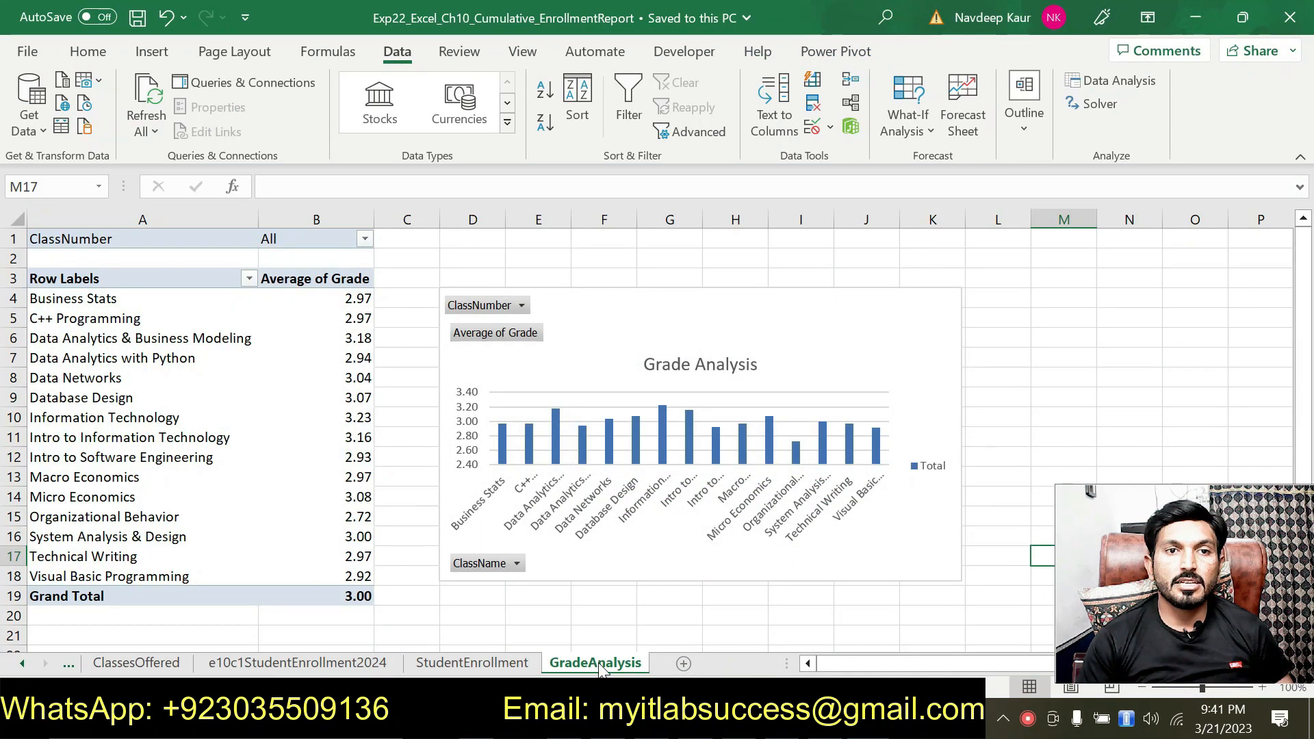
# Step: Switch to the Word instructions and remove the green highlight from instruction 11
pyautogui.hotkey('alt', 'Tab')
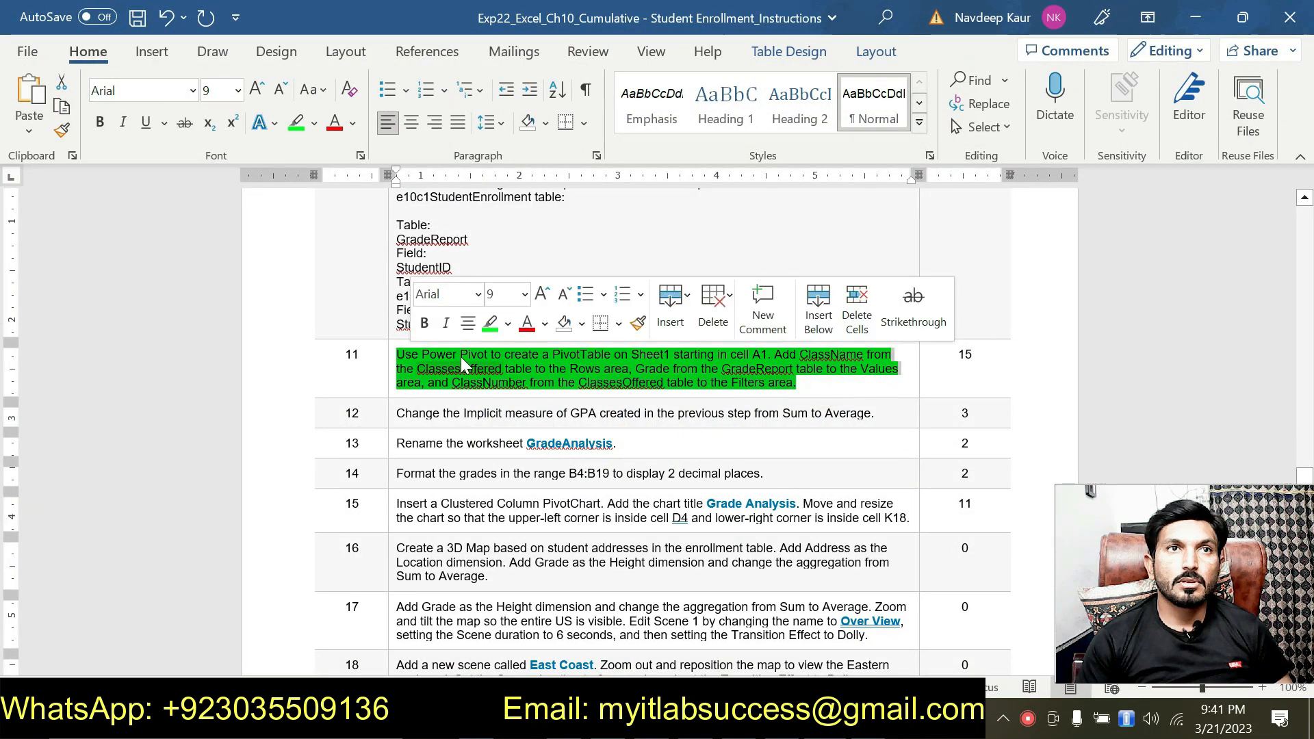
pyautogui.click(488, 325)
pyautogui.scroll(-1, 487, 325)
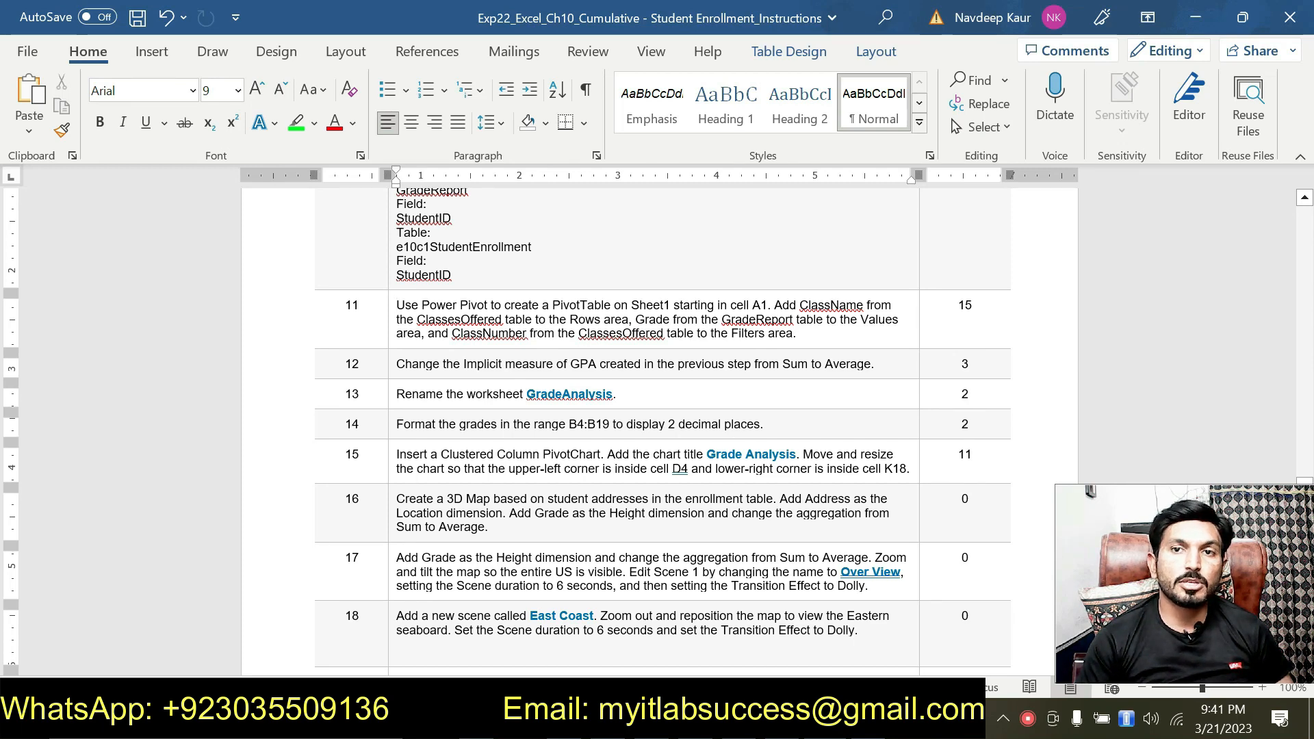
# Step: Check the GradeAnalysis sheet against the Word instructions, reviewing instructions 11 to 20
pyautogui.hotkey('alt', 'Tab')
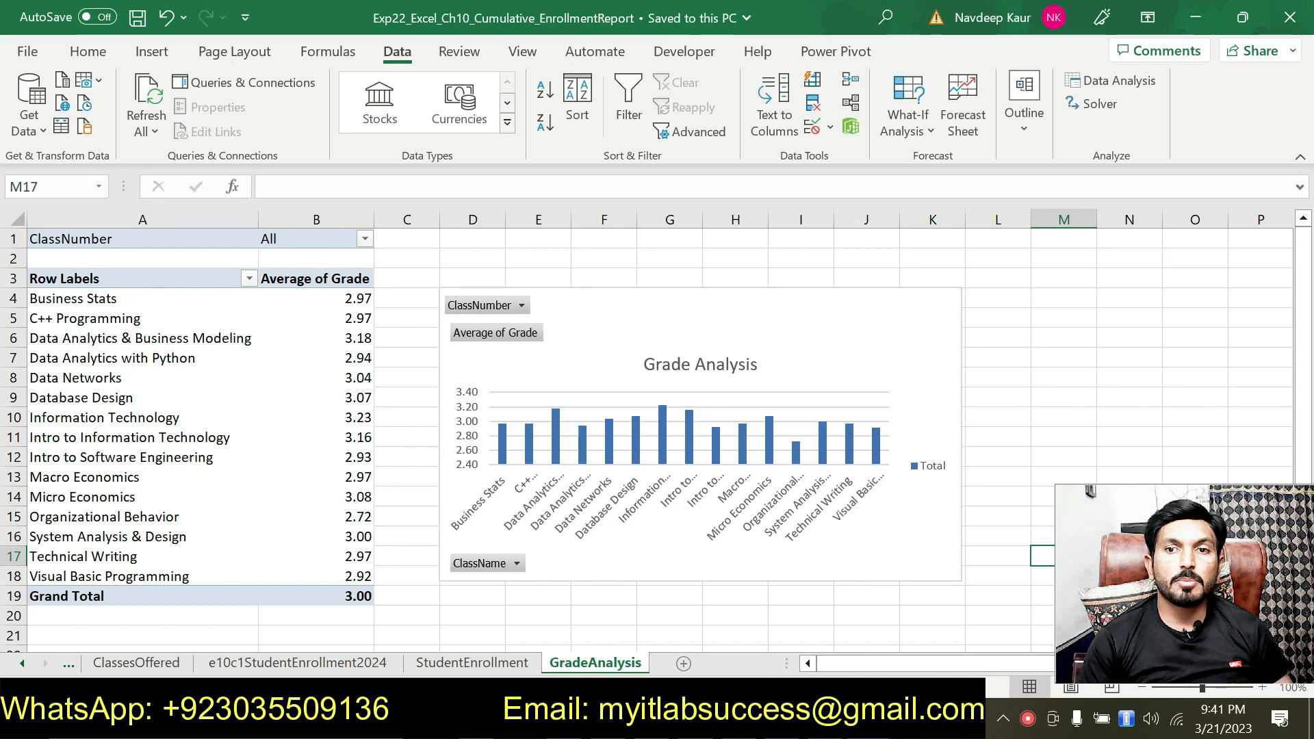
pyautogui.hotkey('alt', 'Tab')
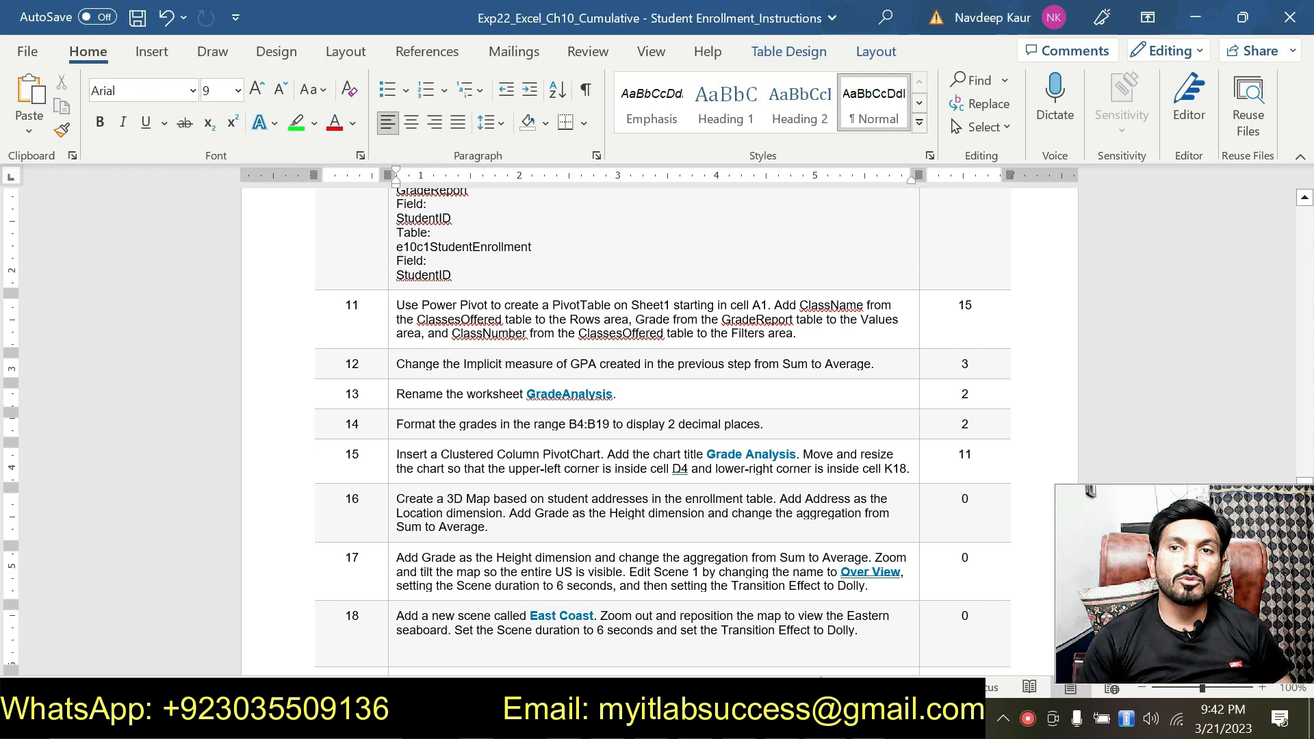
pyautogui.click(778, 719)
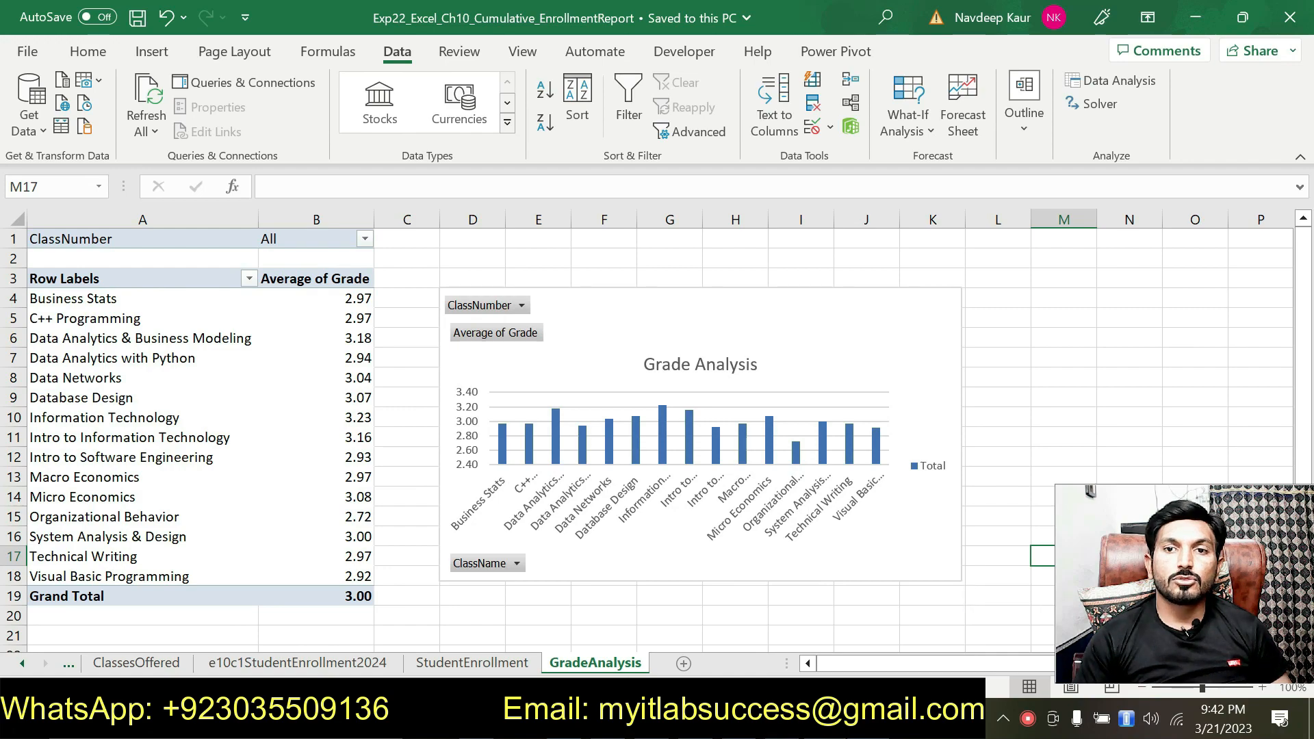
pyautogui.hotkey('alt', 'Tab')
pyautogui.scroll(-3, 657, 425)
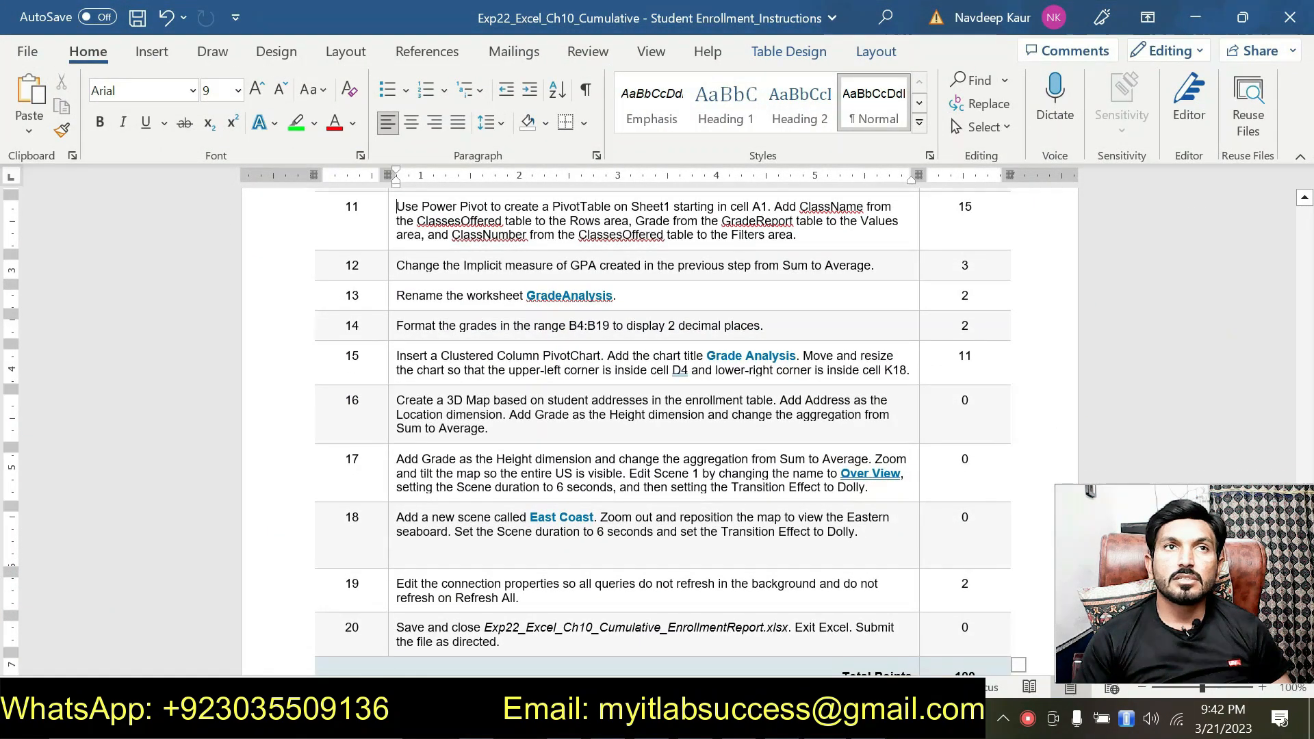
pyautogui.scroll(-1, 656, 462)
pyautogui.scroll(1, 618, 296)
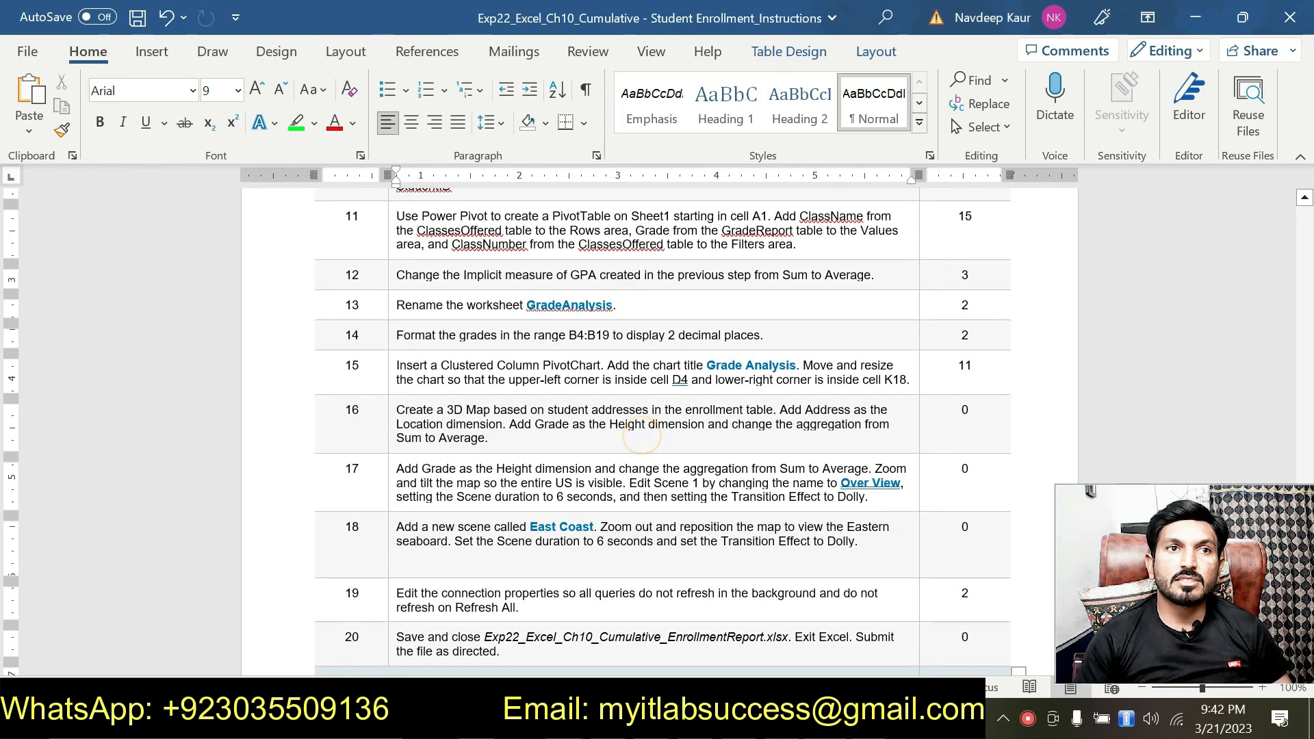
# Step: Highlight the points possible for the 3D Map instructions 16 to 18 in green
pyautogui.click(581, 561)
pyautogui.moveTo(996, 430); pyautogui.dragTo(996, 541)
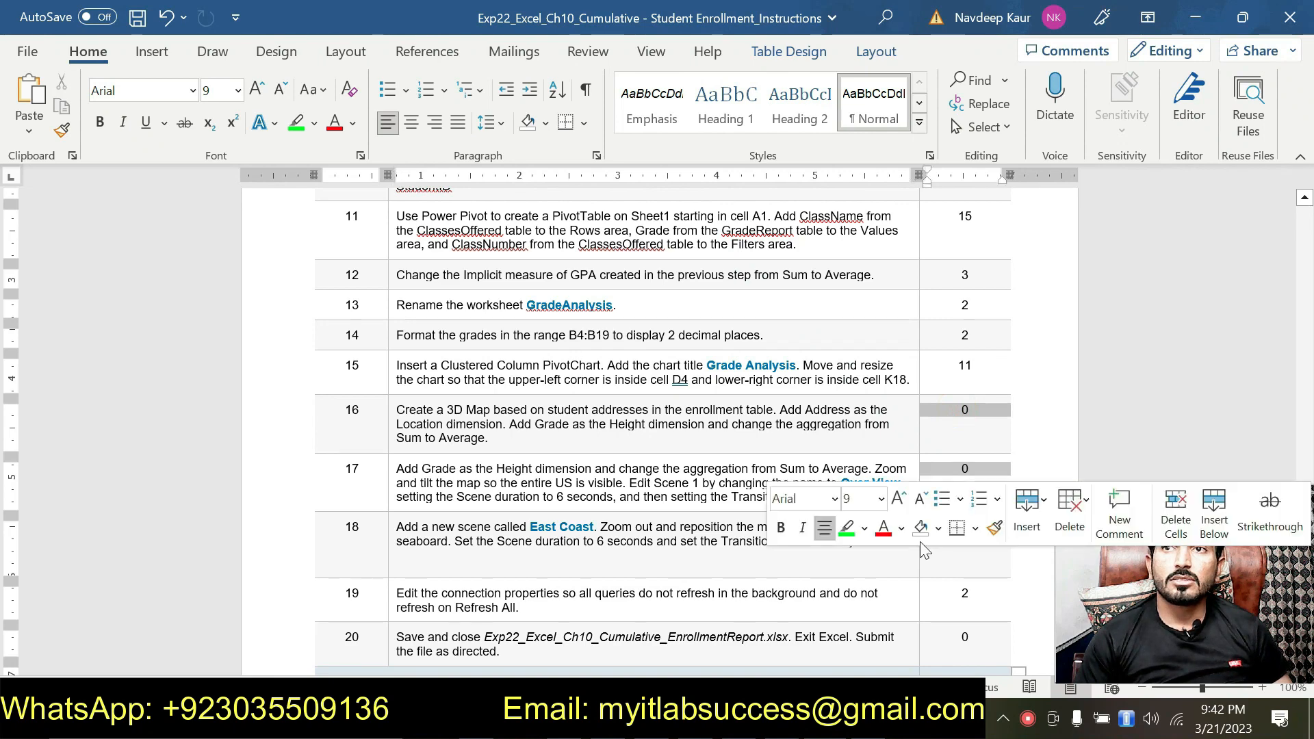
pyautogui.click(847, 529)
pyautogui.click(619, 483)
pyautogui.scroll(-3, 619, 483)
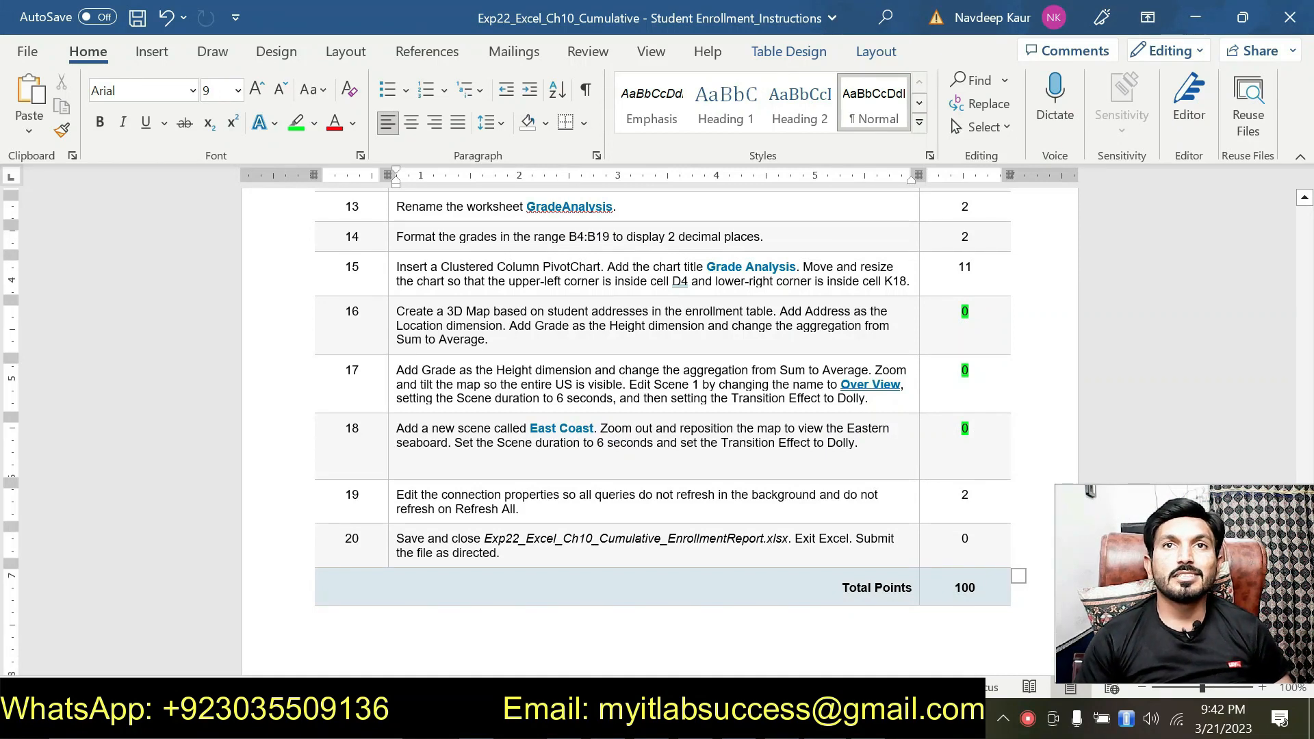
# Step: Highlight the whole text of instruction 19, about editing the connection properties, in green
pyautogui.click(557, 510)
pyautogui.tripleClick(558, 510)
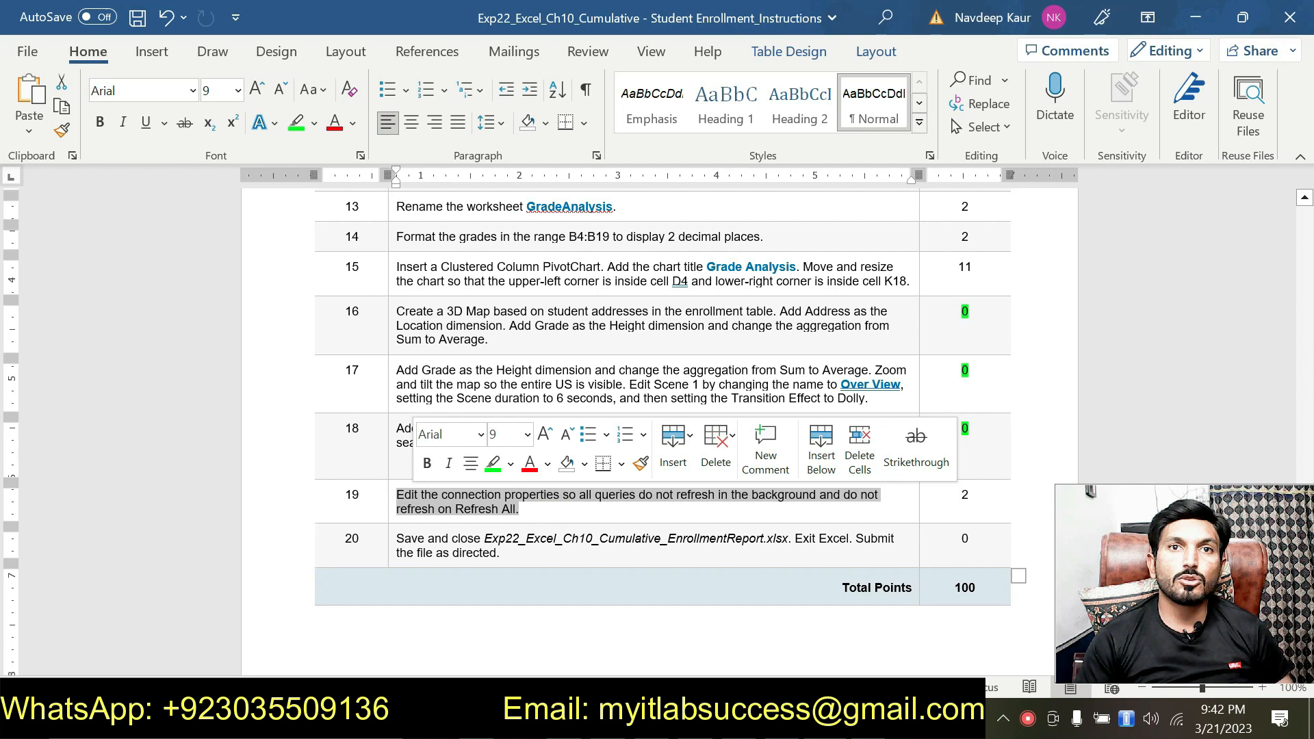
pyautogui.click(492, 464)
pyautogui.click(541, 508)
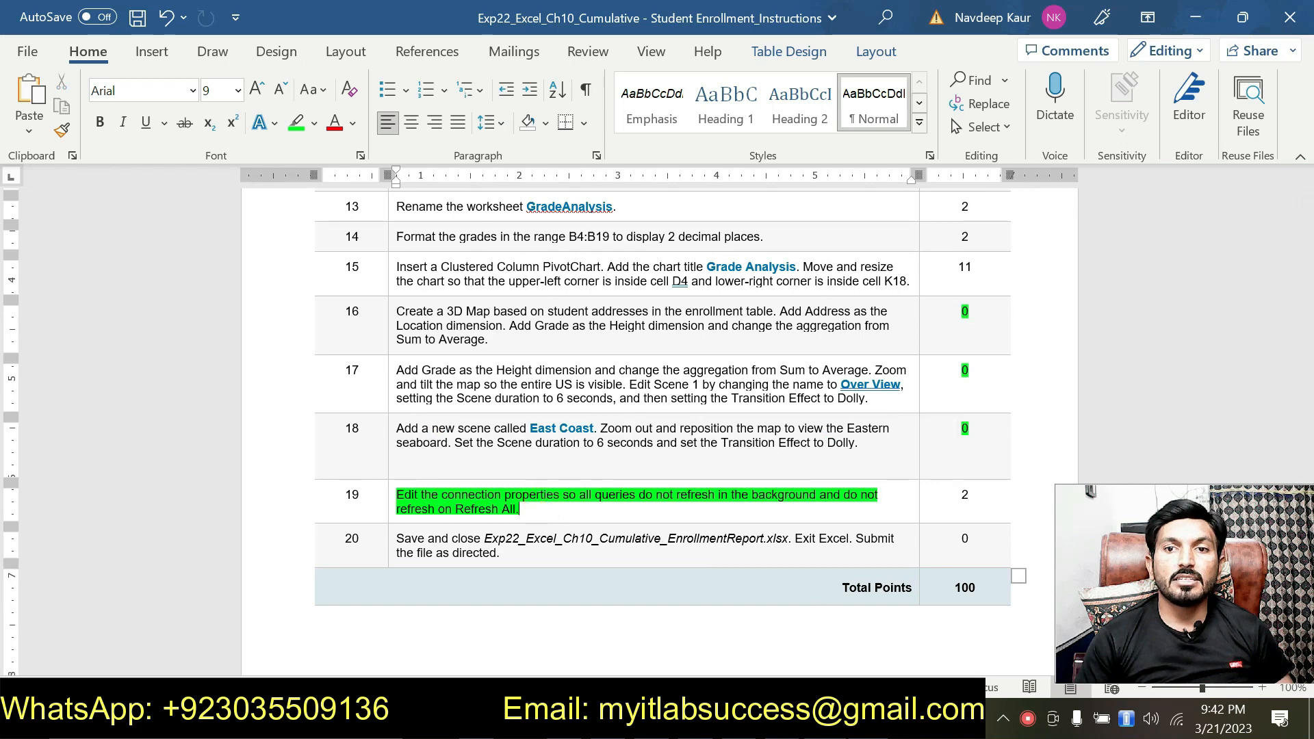
# Step: Switch to the Excel workbook and look through the ClassesOffered, GradeReport and e10c1StudentEnrollment2024 sheets
pyautogui.hotkey('alt', 'Tab')
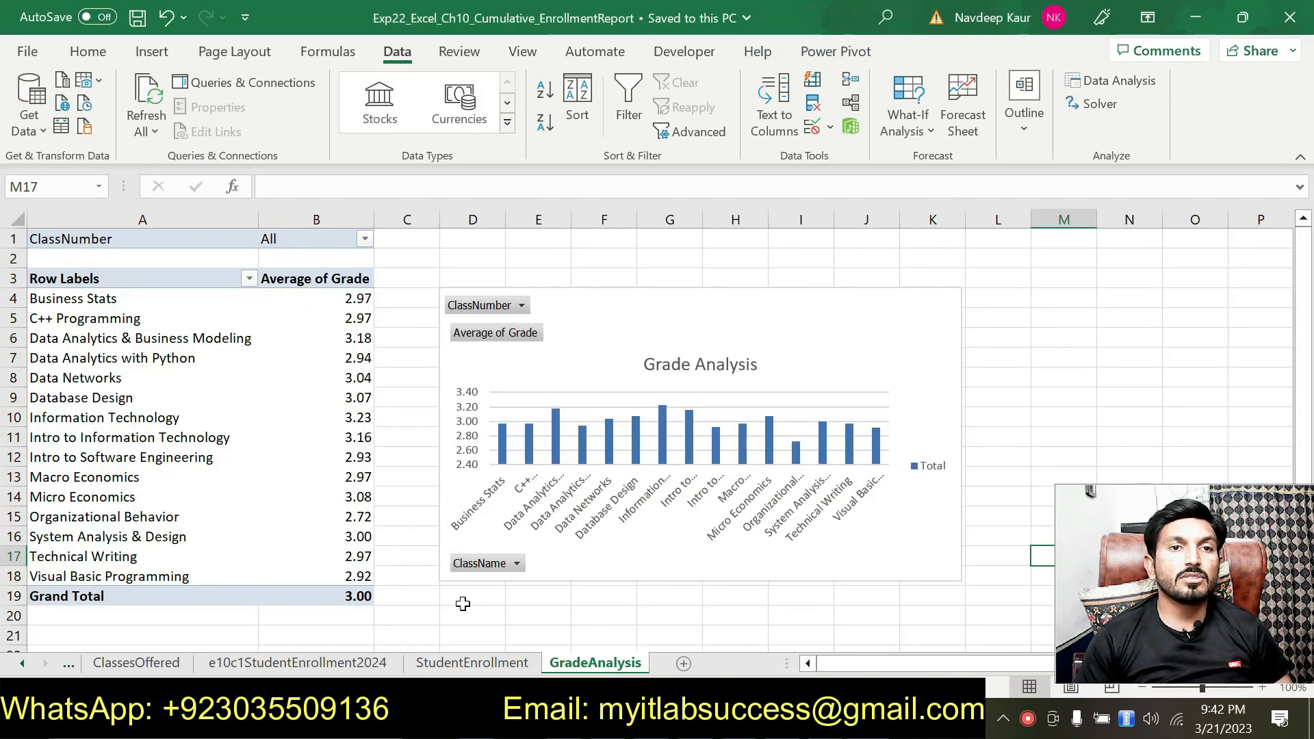
pyautogui.click(157, 672)
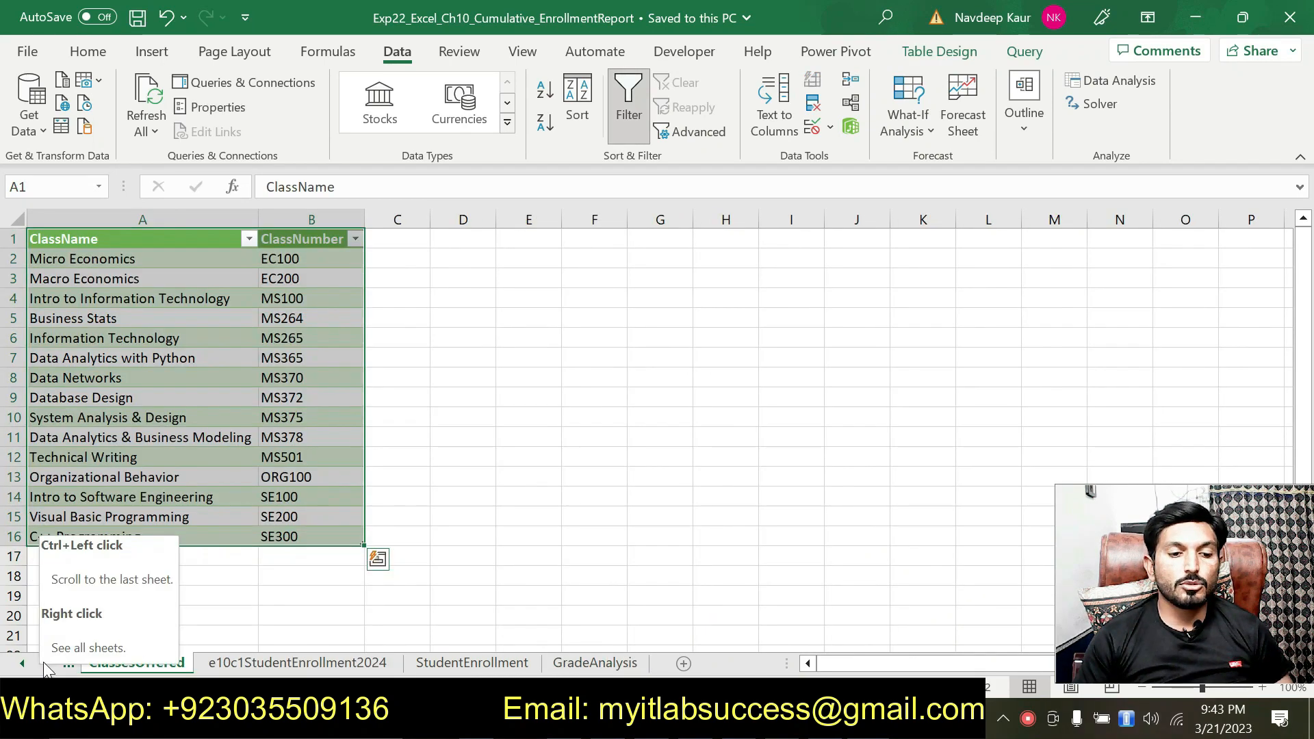
pyautogui.click(22, 668)
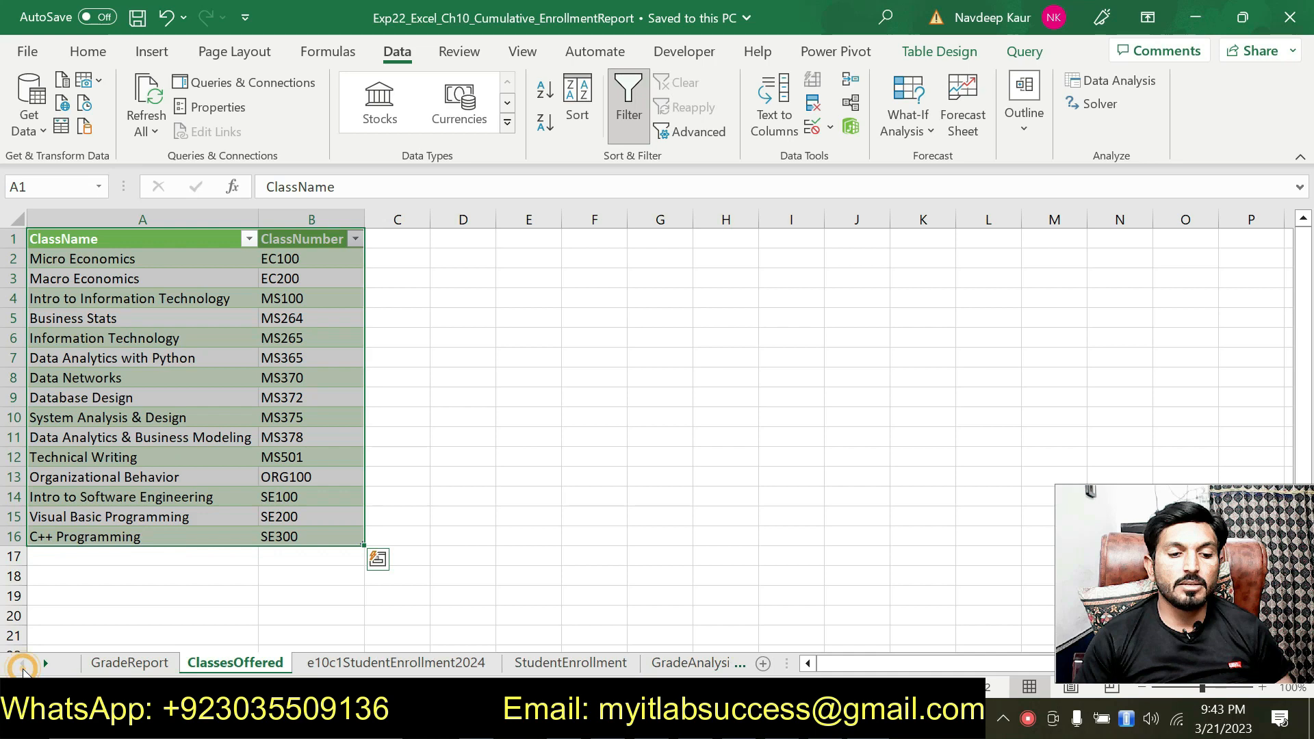
pyautogui.click(141, 667)
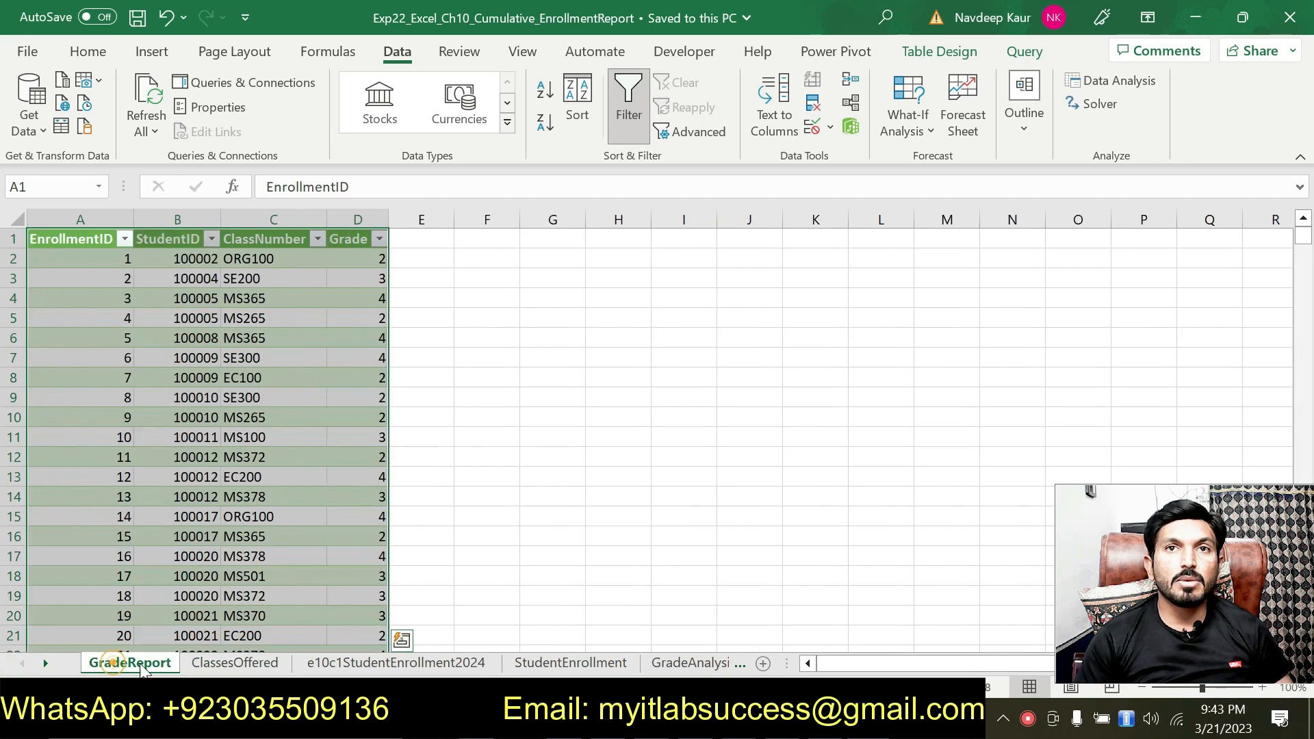
pyautogui.click(565, 474)
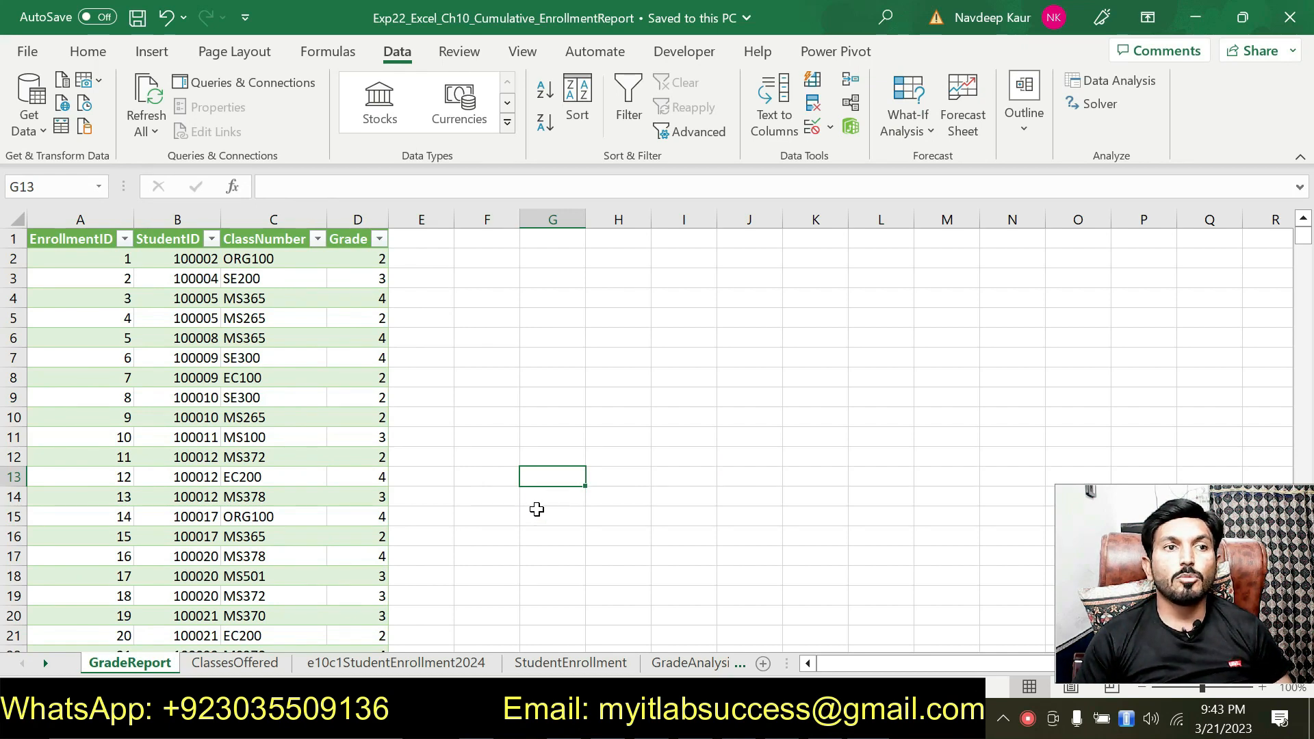
pyautogui.click(250, 668)
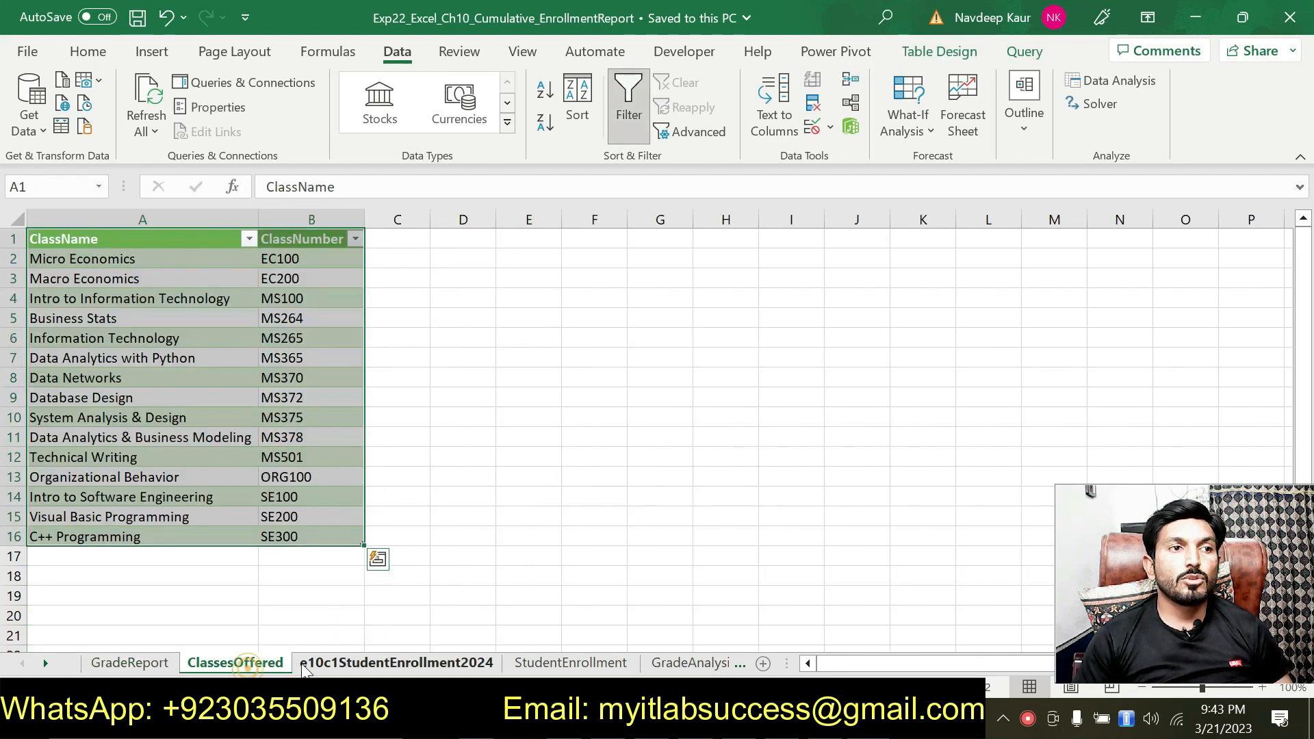
pyautogui.click(340, 667)
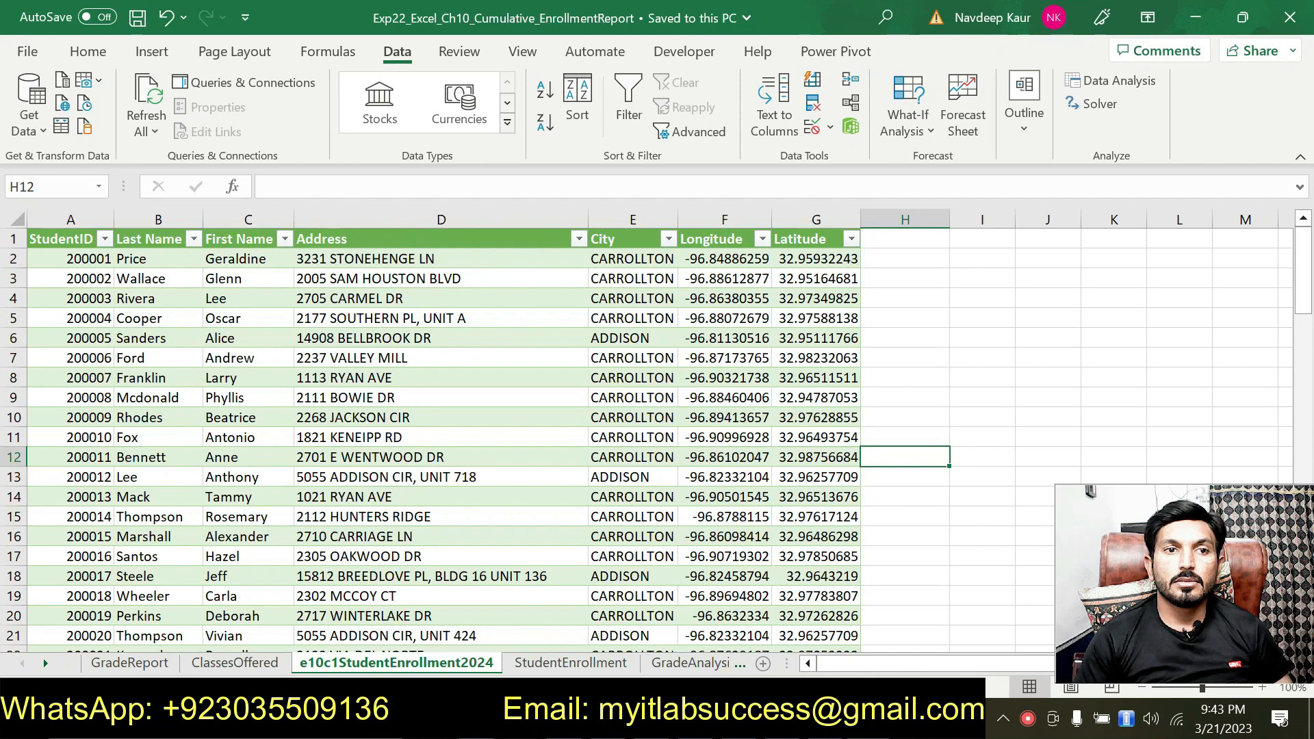
# Step: Switch to the MyLab submission page in the browser and examine the total score and the points earned for instructions 11 to 20
pyautogui.click(477, 719)
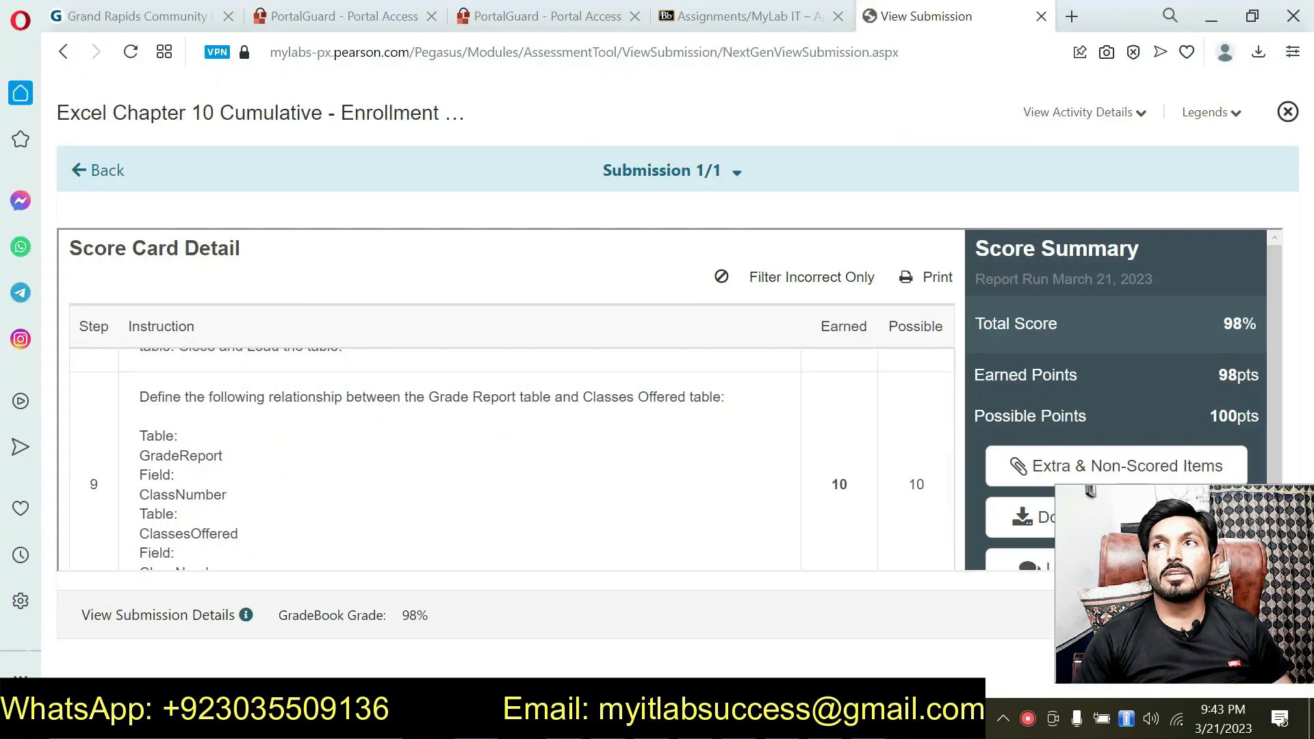
pyautogui.doubleClick(1240, 324)
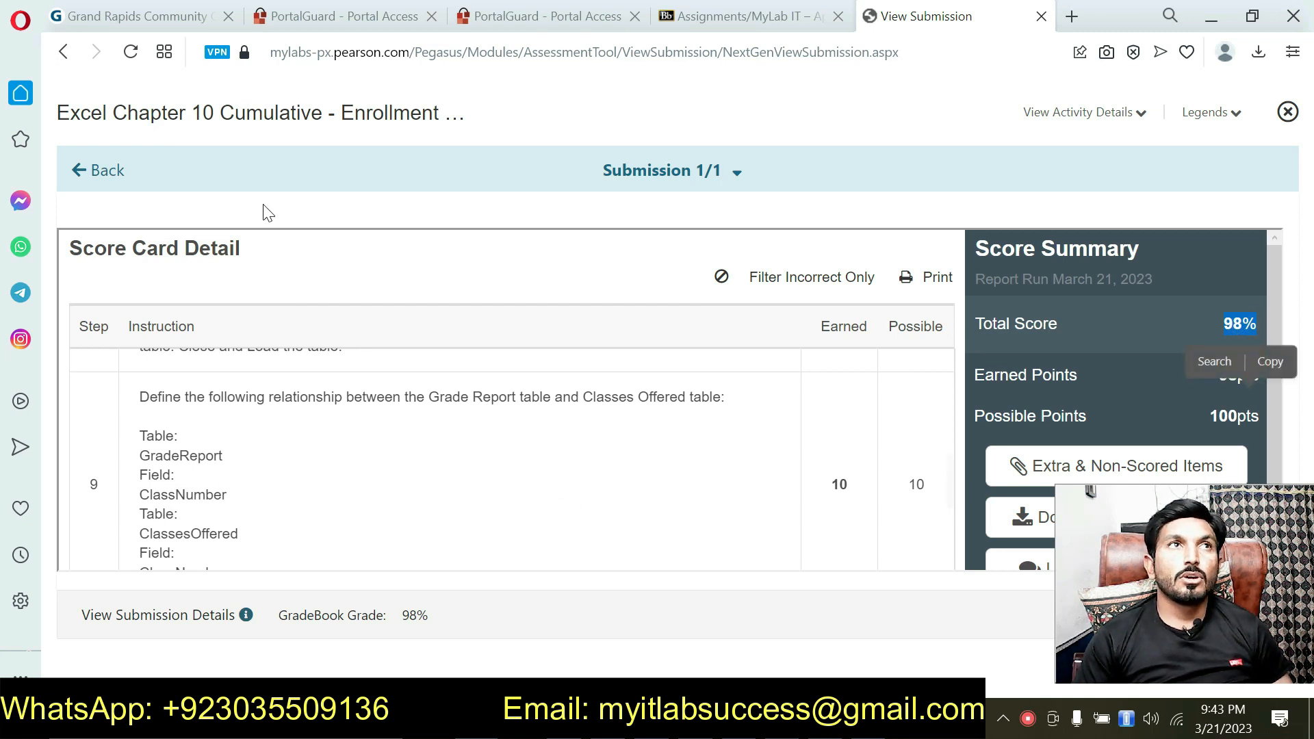
pyautogui.moveTo(70, 114); pyautogui.dragTo(445, 114)
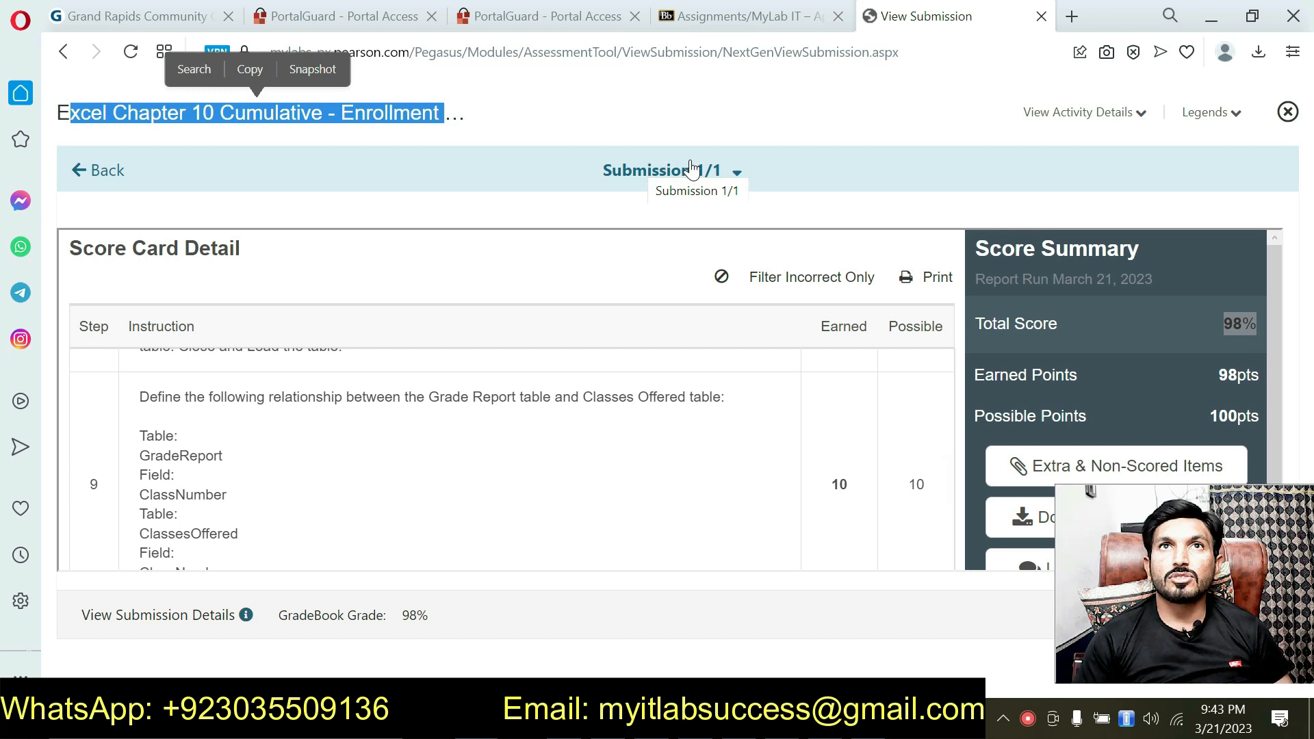
pyautogui.doubleClick(1223, 316)
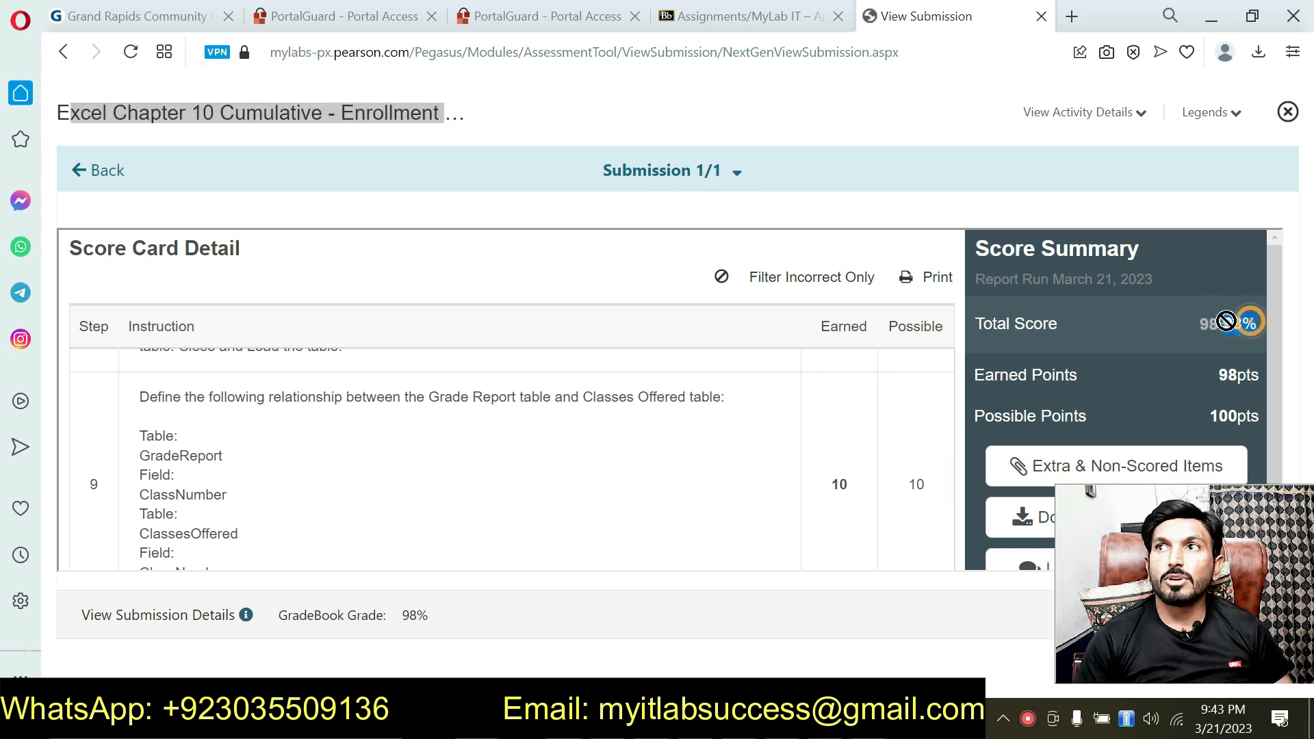
pyautogui.scroll(-5, 520, 471)
pyautogui.scroll(-6, 518, 473)
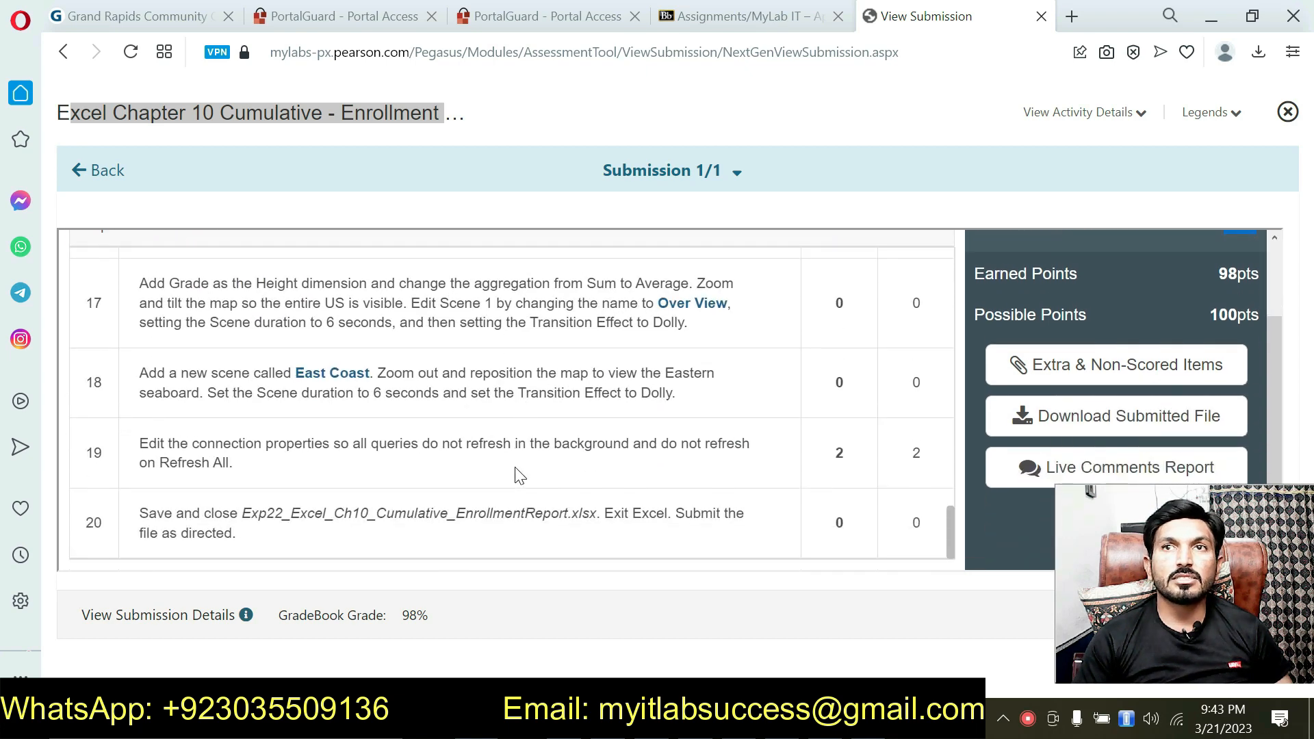
pyautogui.scroll(5, 512, 403)
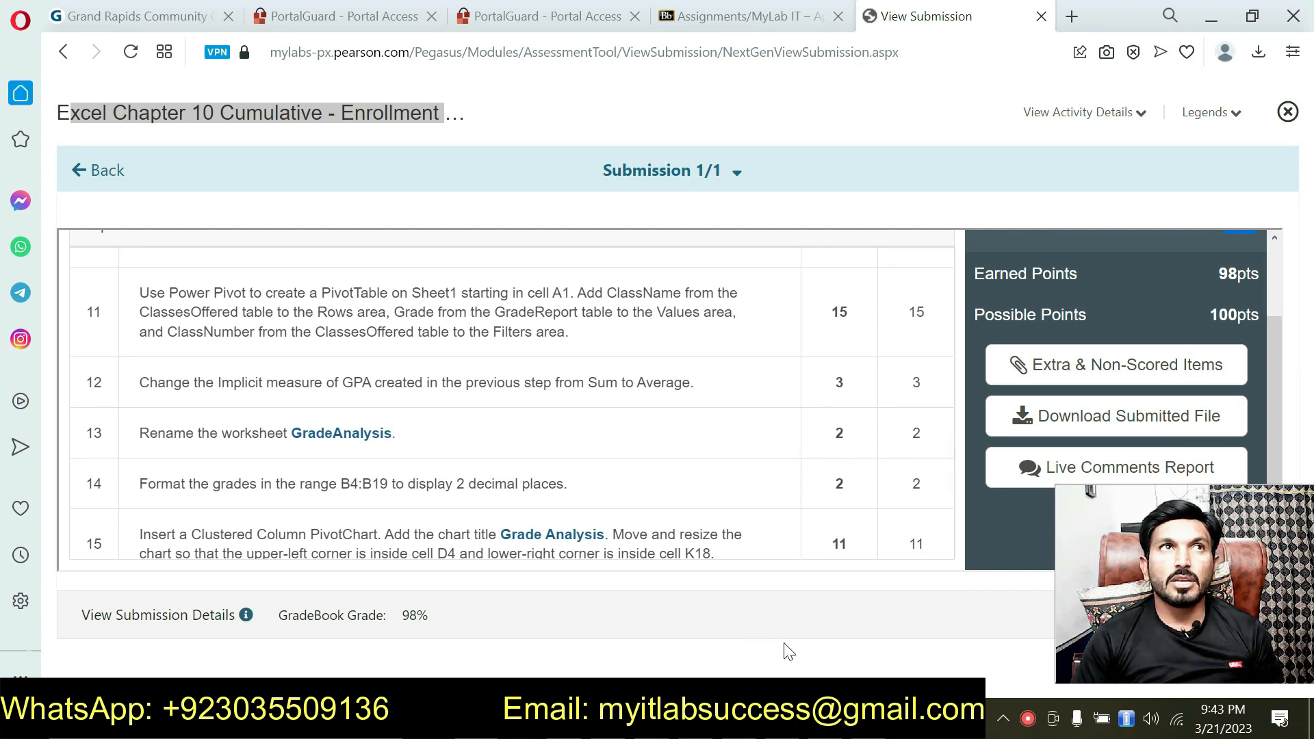
# Step: Switch to the Excel workbook and look through every sheet from GradeReport to GradeAnalysis, including its Grade Analysis chart
pyautogui.hotkey('alt', 'Tab')
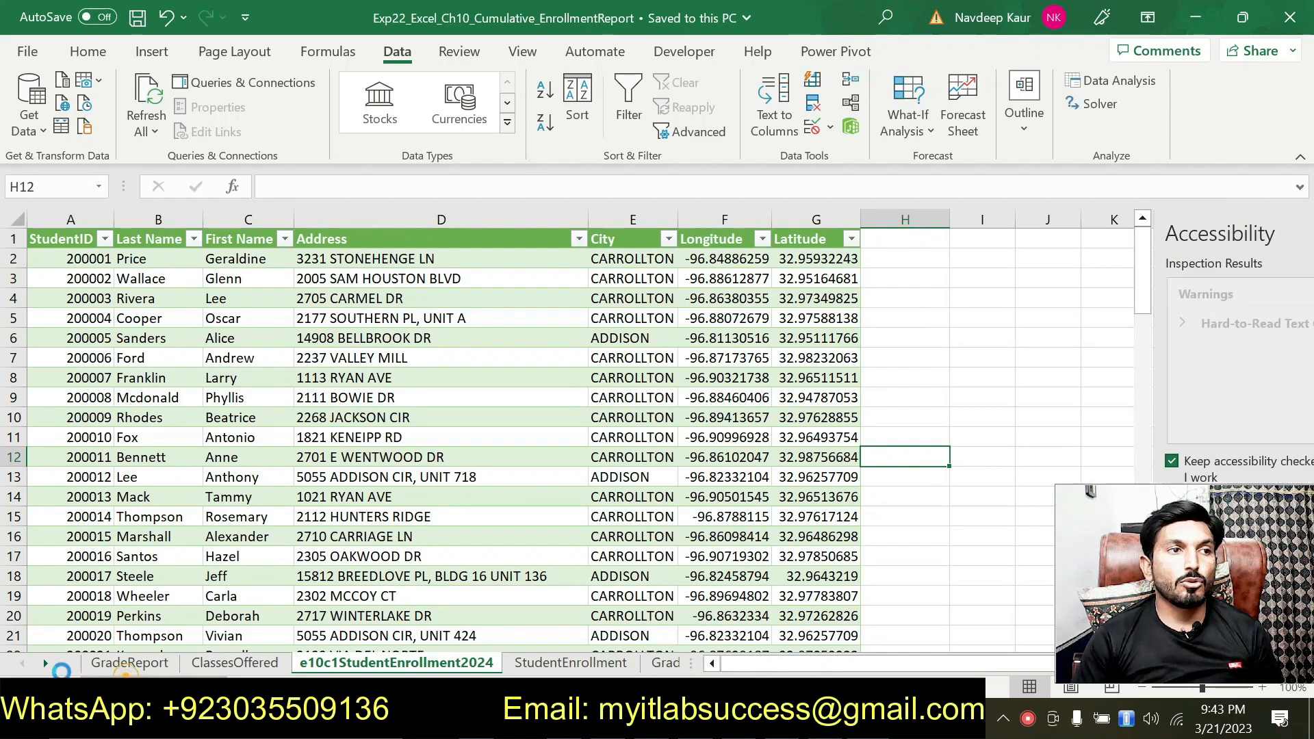
pyautogui.click(127, 666)
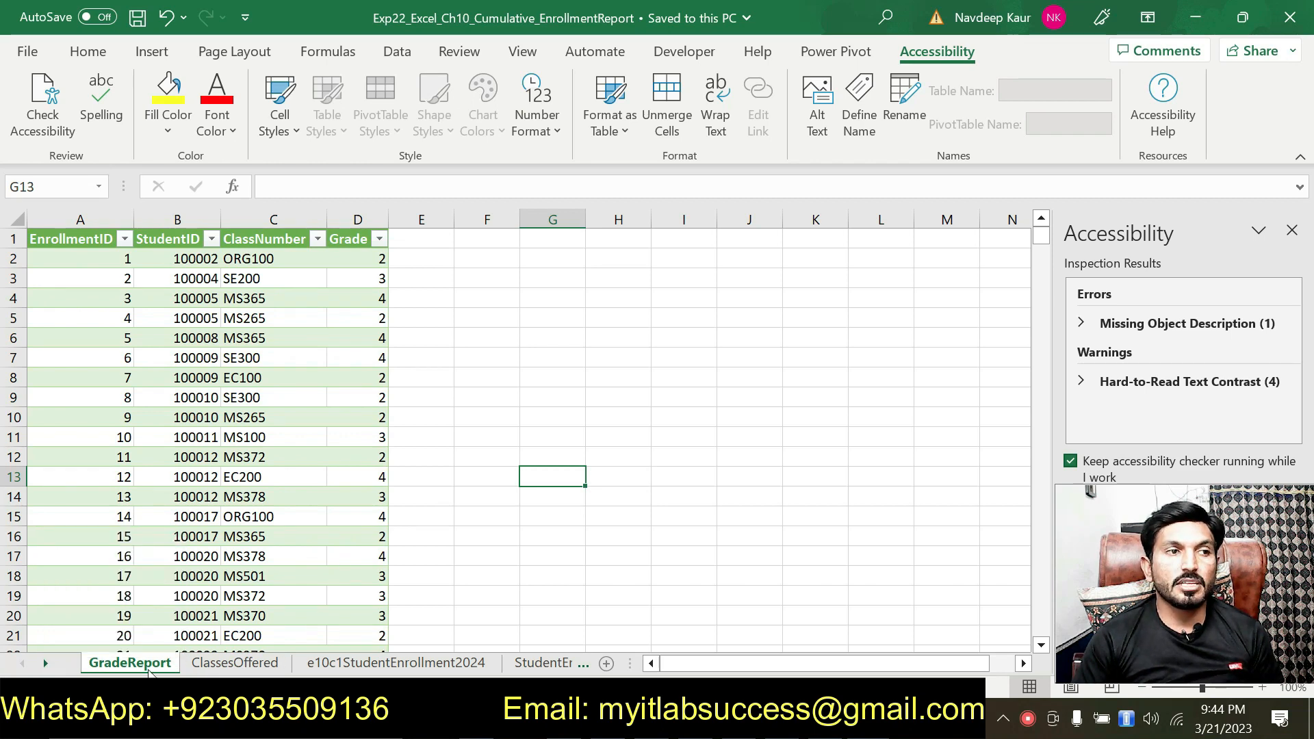
pyautogui.click(205, 664)
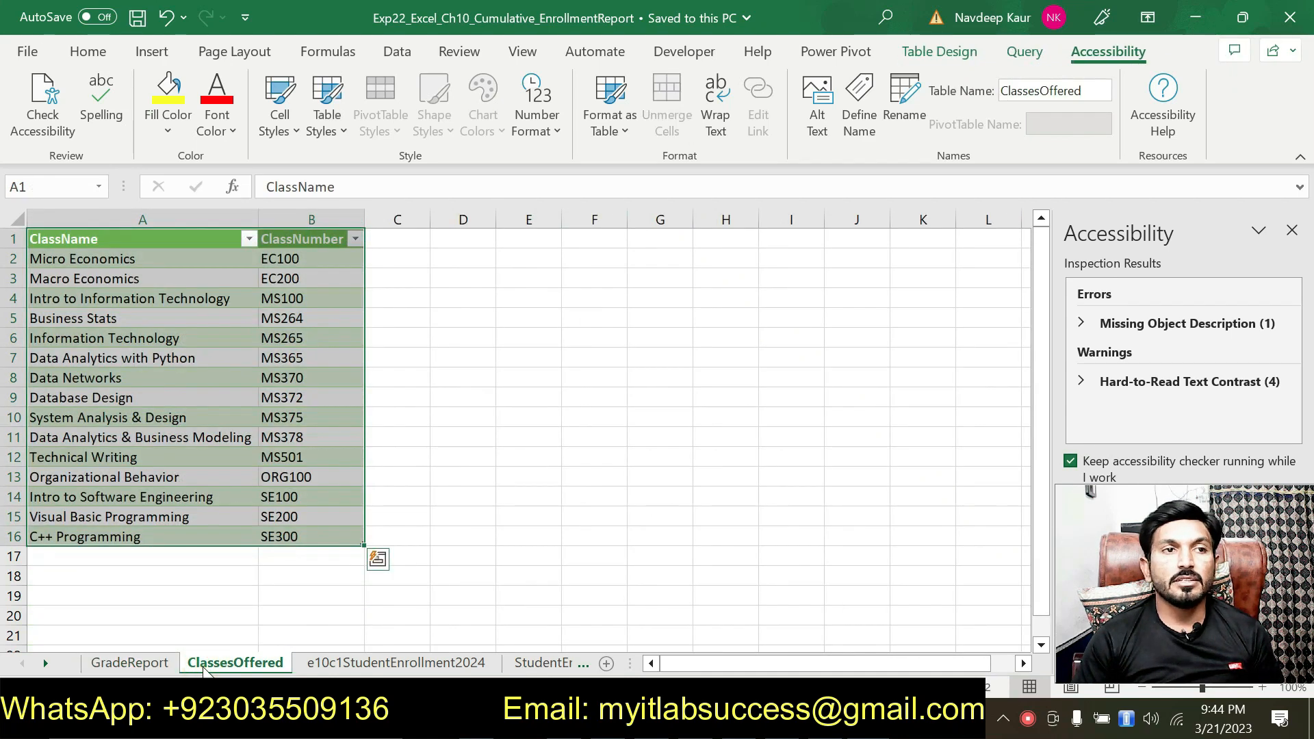
pyautogui.click(318, 664)
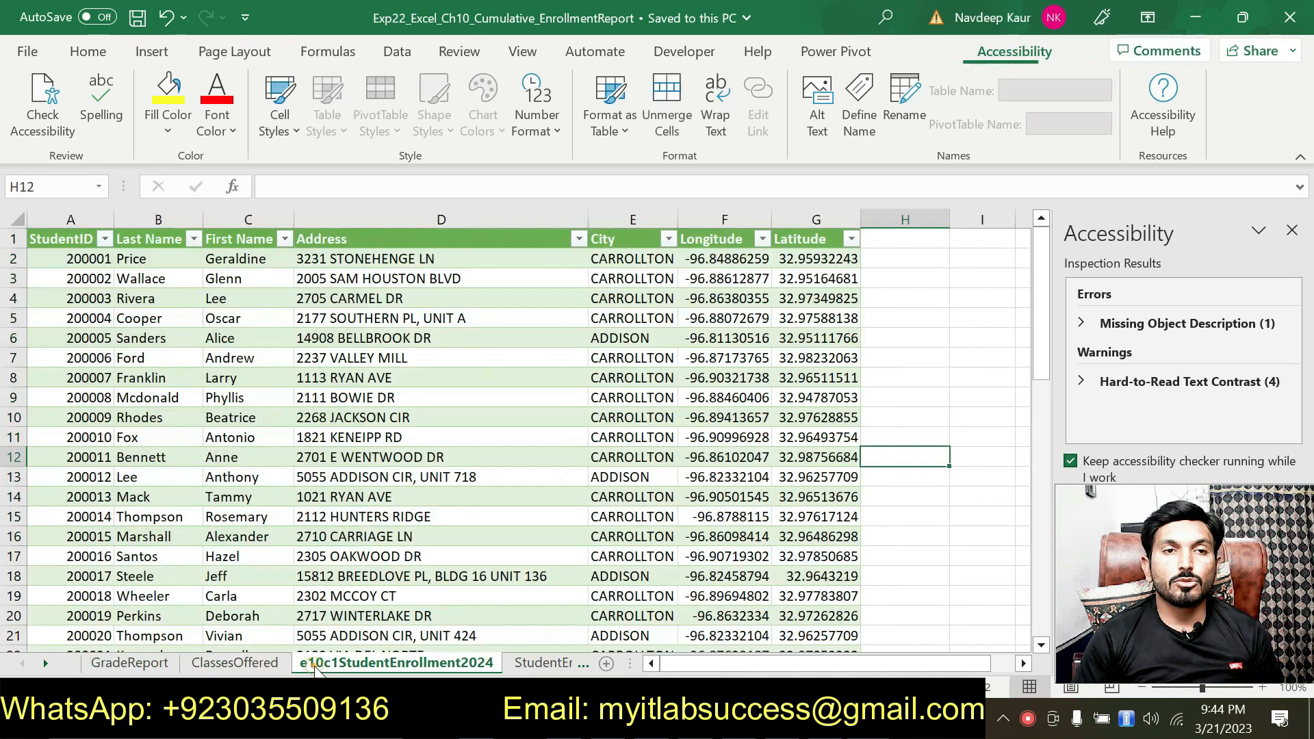
pyautogui.click(515, 667)
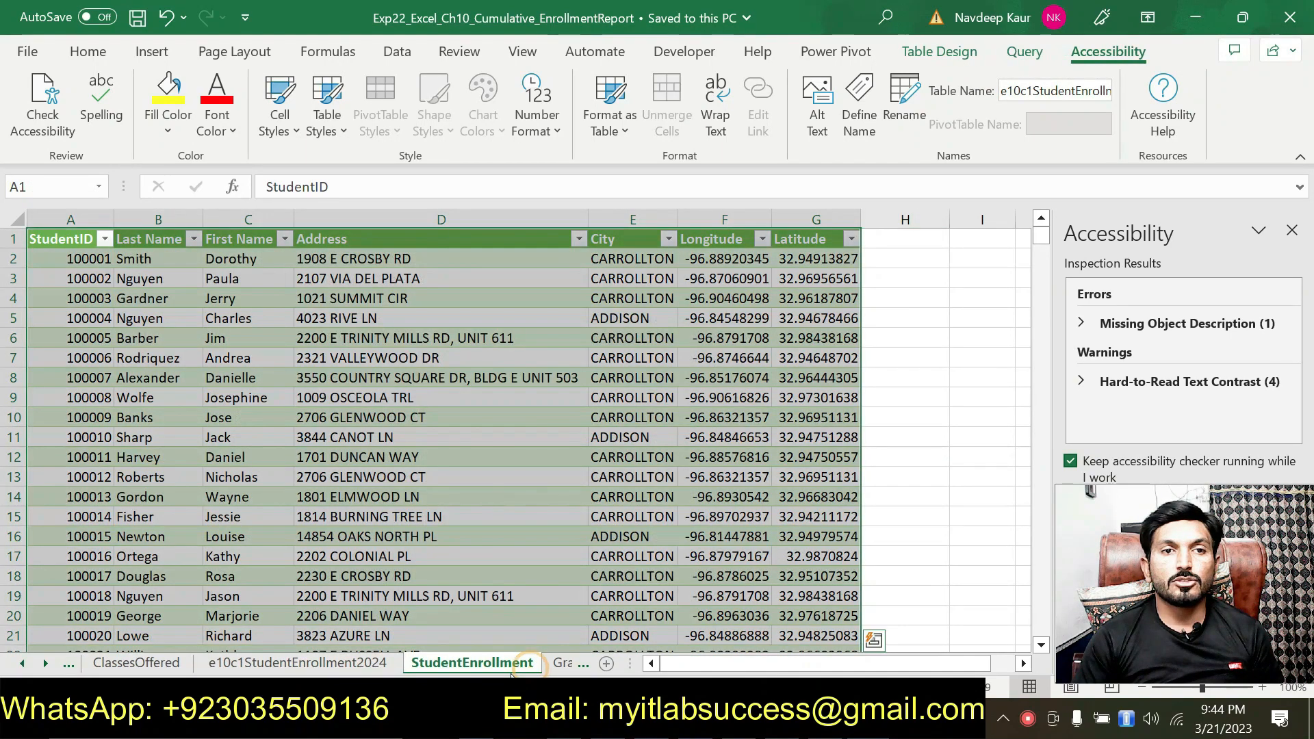
pyautogui.click(551, 663)
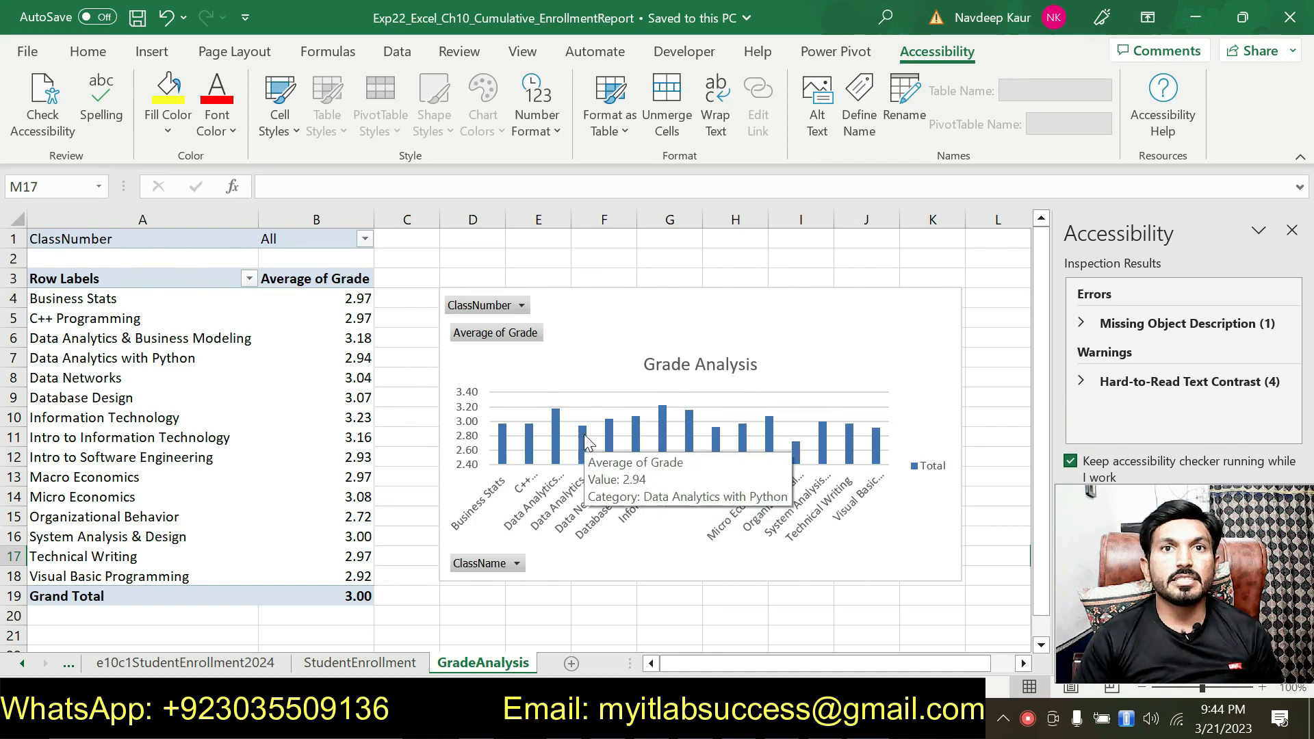
# Step: Return to the MyLab submission page in the browser and examine the points for instructions 11 to 20, down to the final save-and-submit instruction
pyautogui.hotkey('alt', 'Tab')
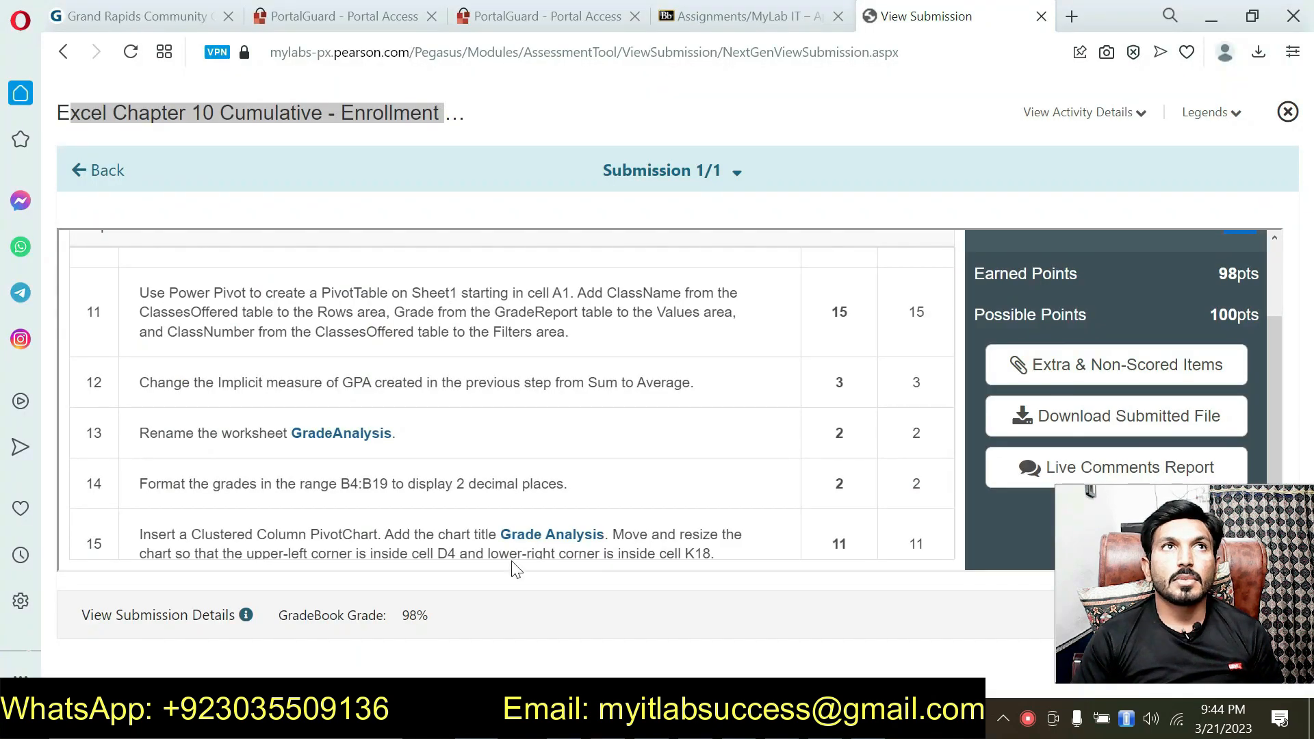
pyautogui.scroll(15, 522, 532)
pyautogui.scroll(1, 525, 533)
pyautogui.scroll(-10, 525, 533)
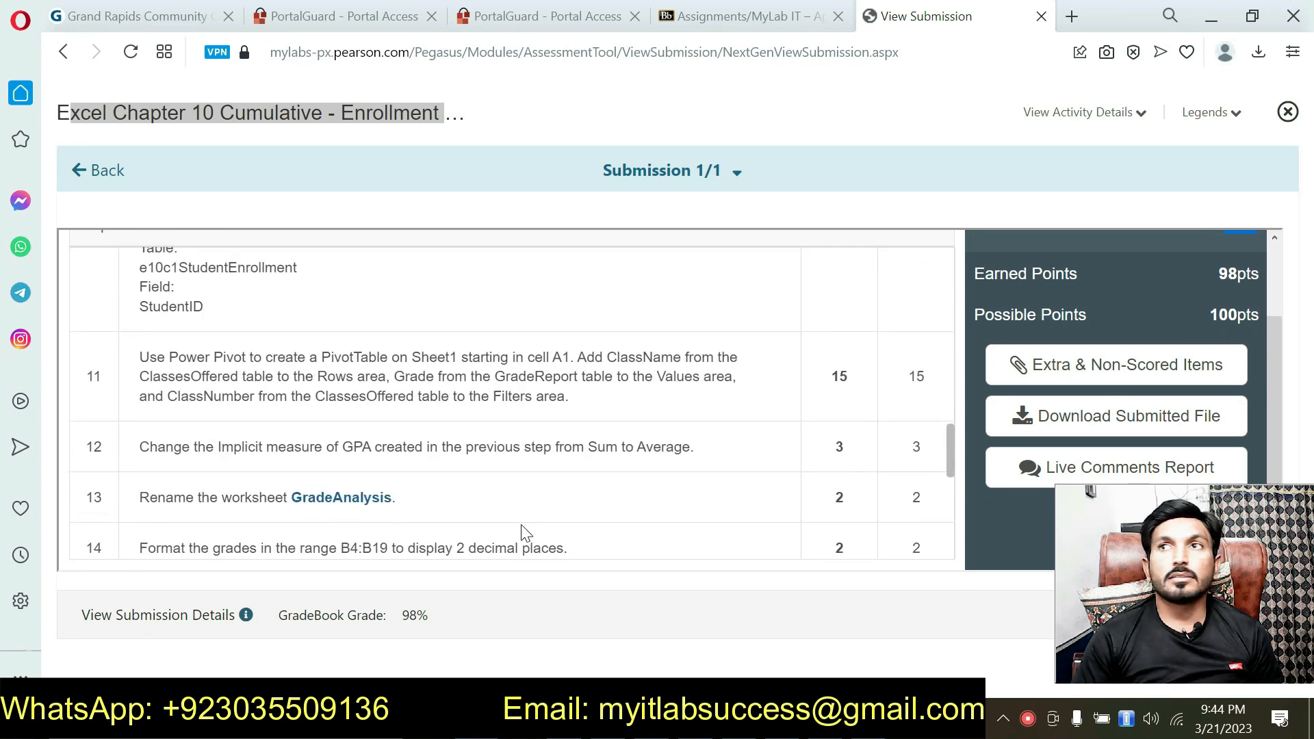
pyautogui.scroll(-6, 523, 531)
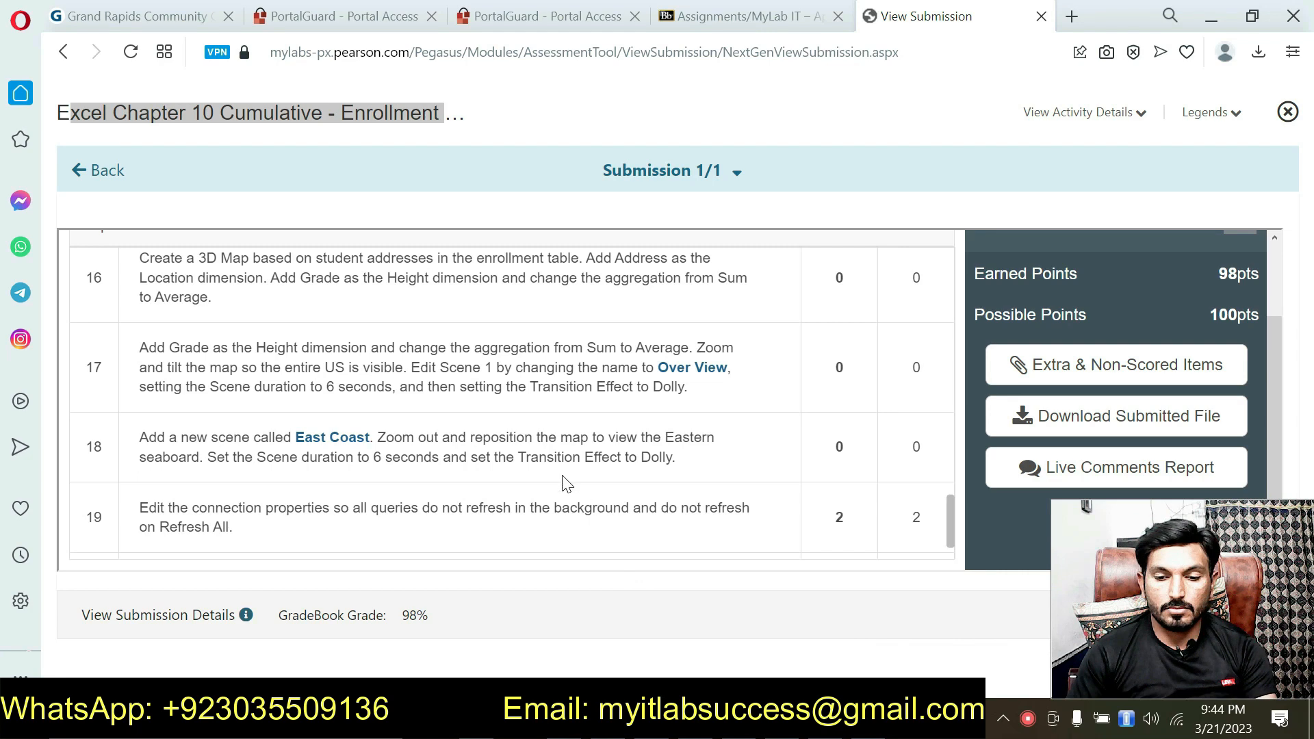
pyautogui.scroll(-1, 540, 491)
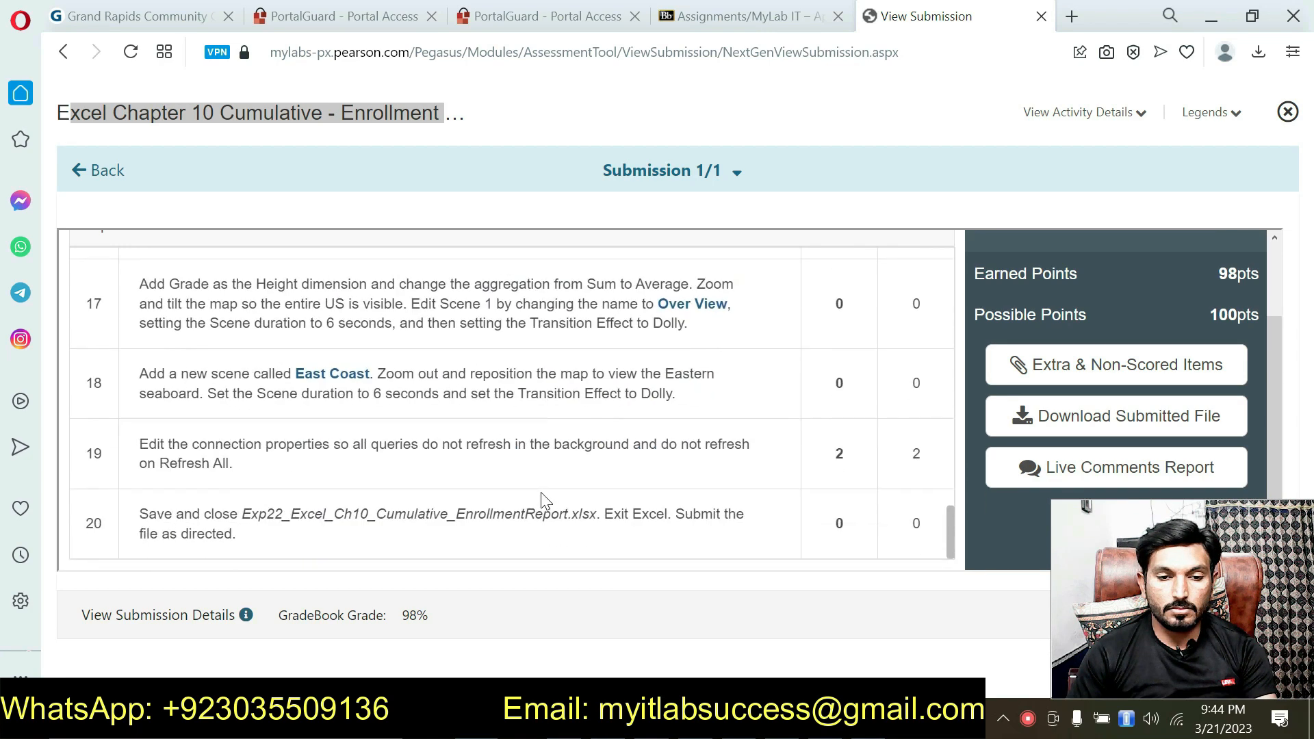
pyautogui.scroll(1, 541, 491)
pyautogui.scroll(5, 541, 491)
pyautogui.scroll(-6, 543, 496)
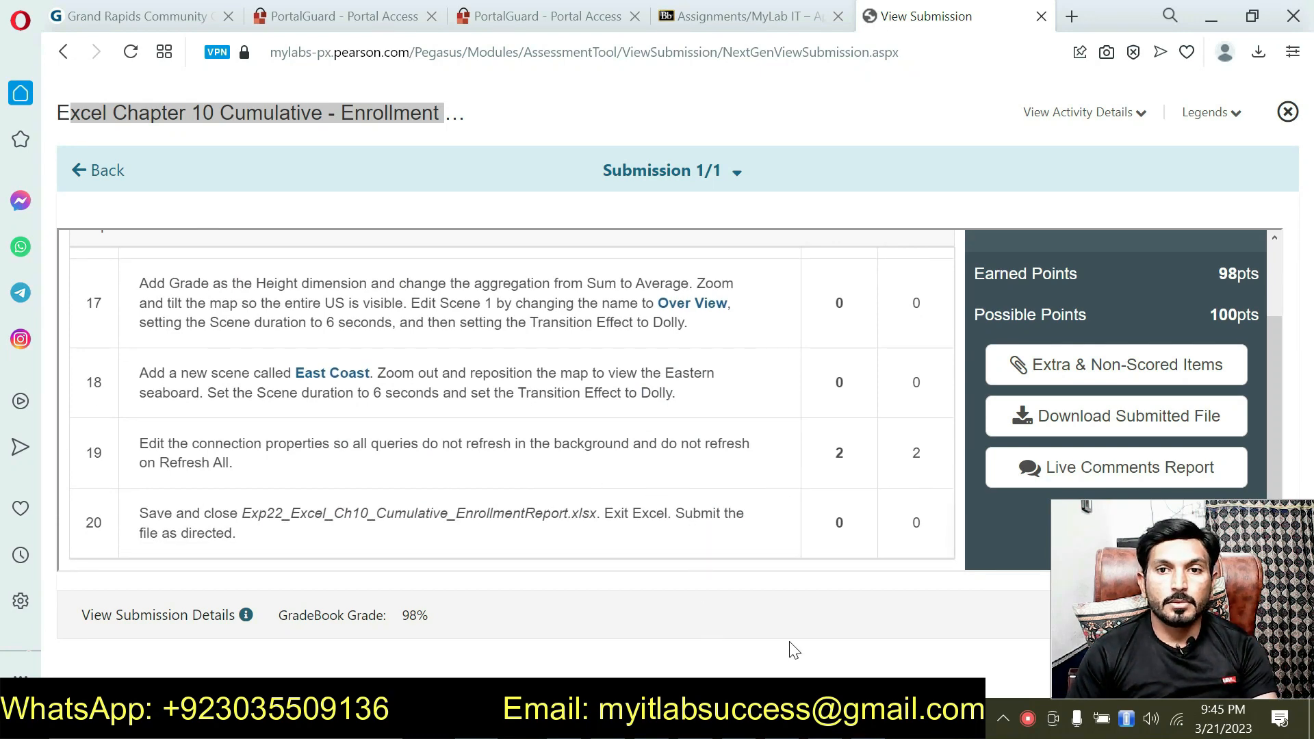
# Step: Switch to the Word instructions document and read through the steps from the project description to the PivotTable and PivotChart instructions
pyautogui.click(826, 718)
pyautogui.scroll(15, 588, 500)
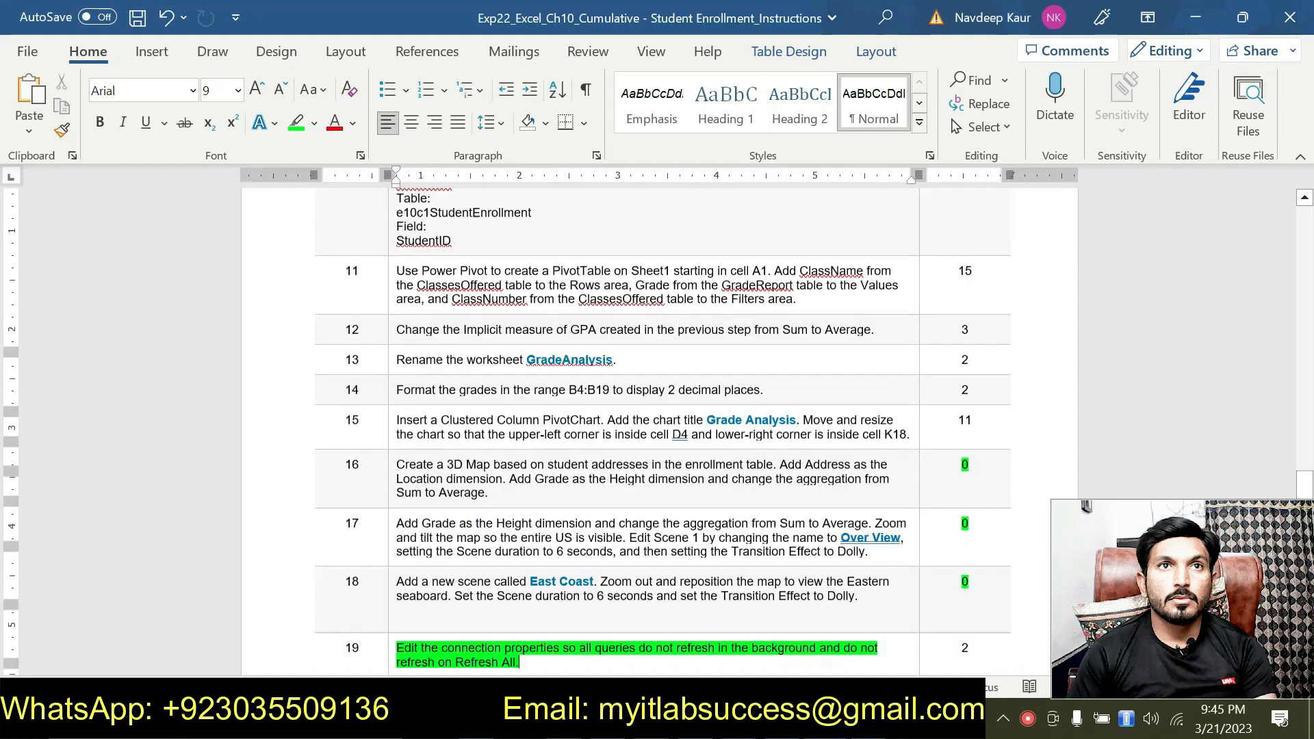
pyautogui.scroll(7, 544, 424)
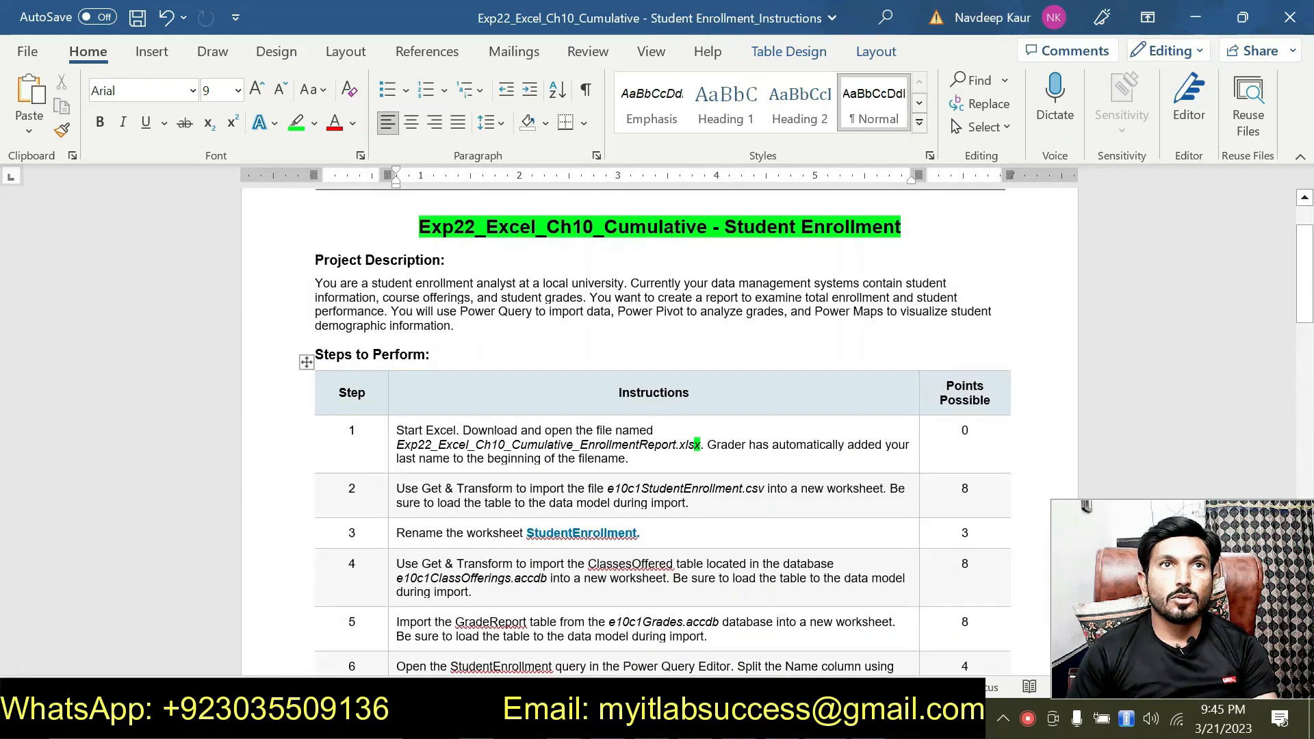
pyautogui.scroll(-1, 543, 424)
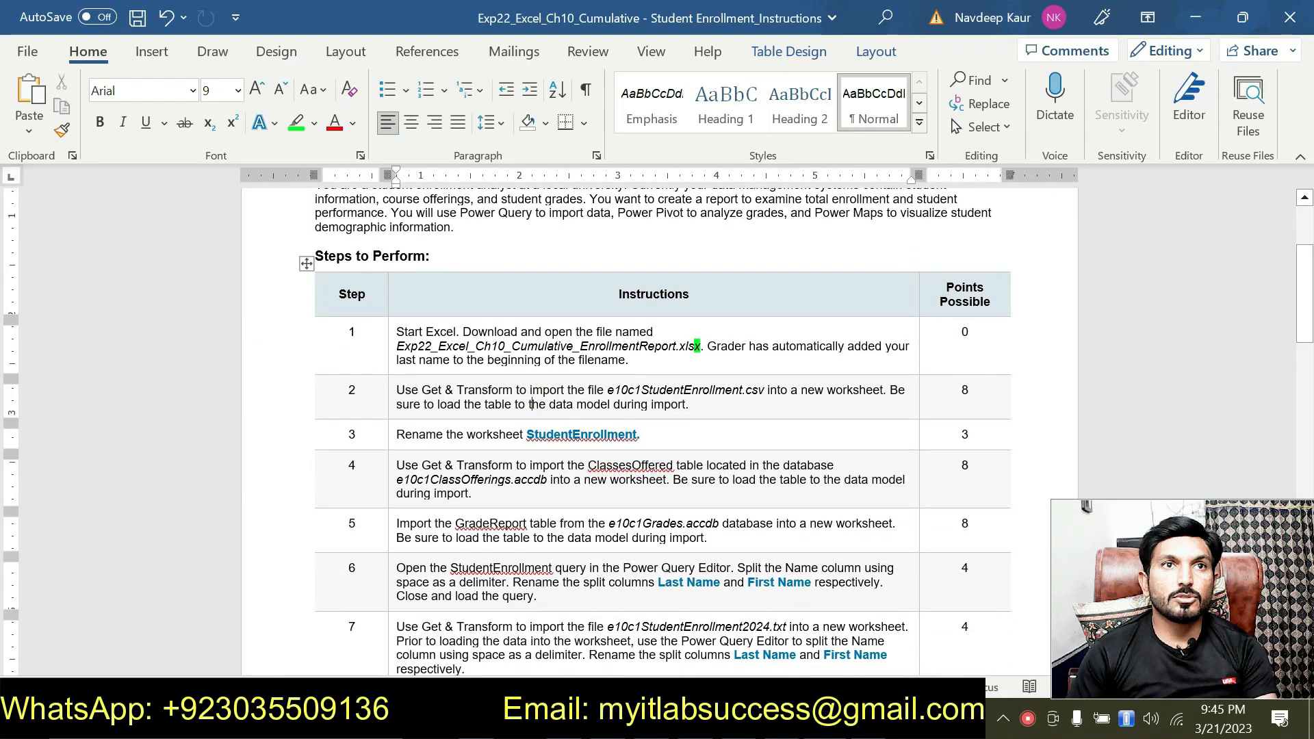
pyautogui.click(512, 485)
pyautogui.scroll(-2, 512, 484)
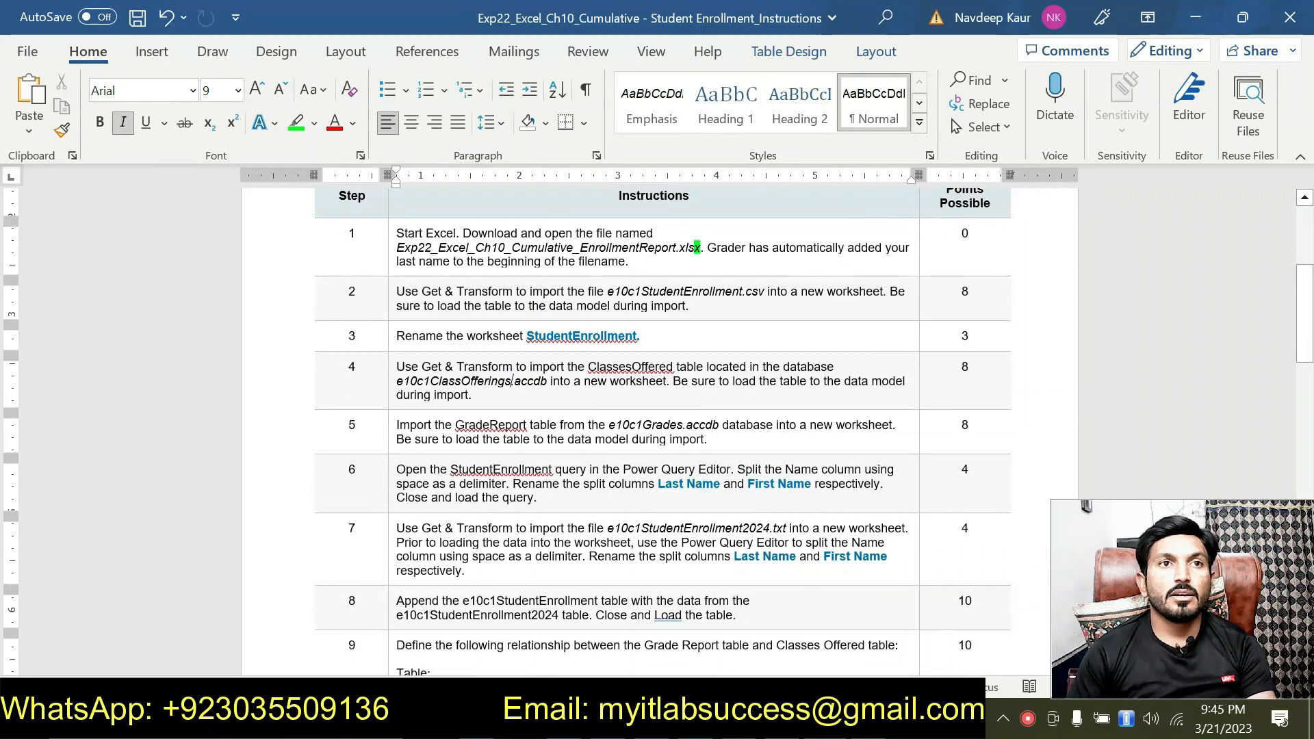
pyautogui.scroll(-5, 511, 484)
pyautogui.scroll(-1, 517, 491)
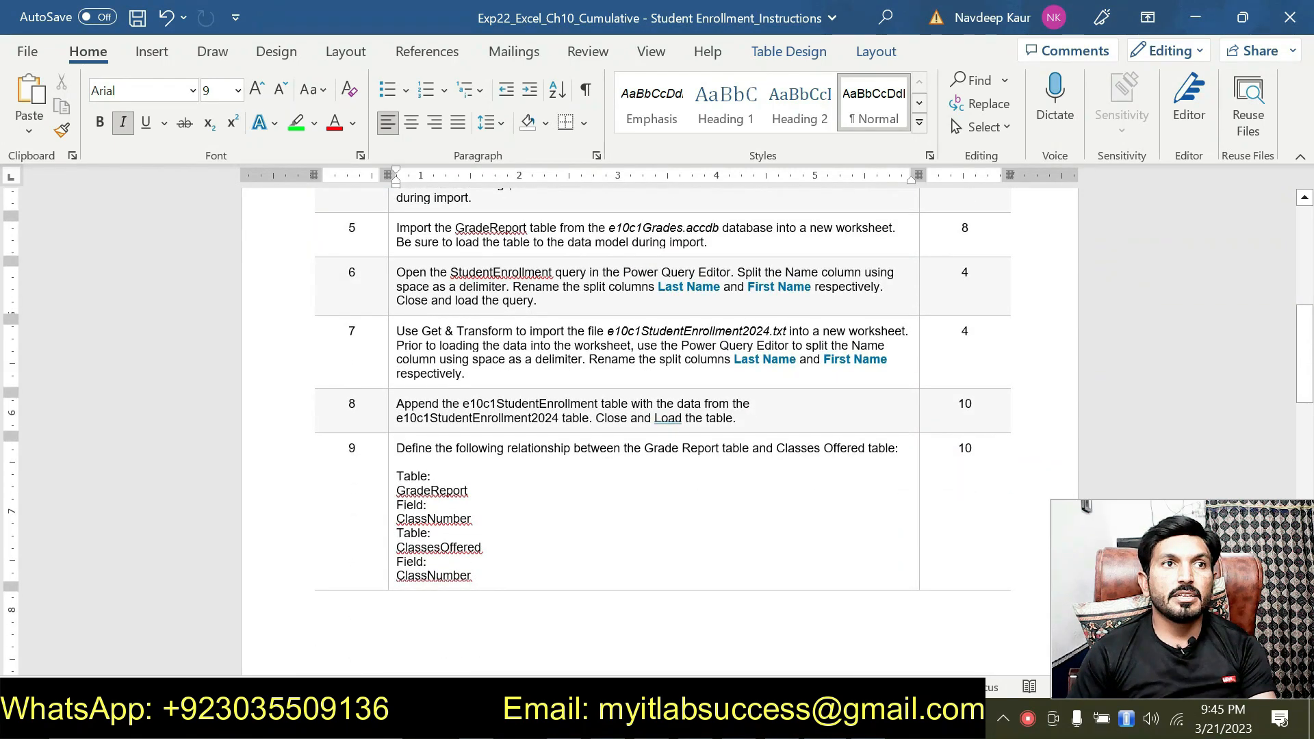
pyautogui.scroll(-6, 516, 492)
pyautogui.scroll(-6, 518, 491)
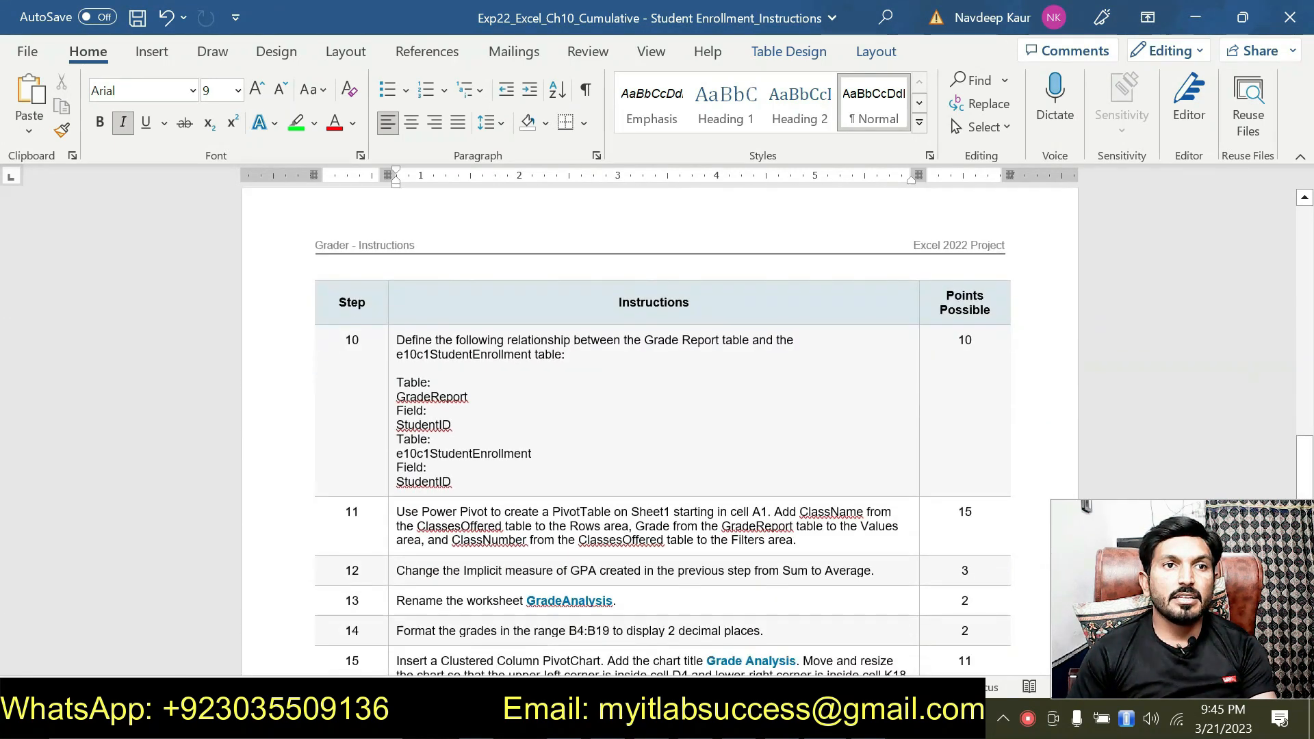
# Step: Select the instruction text from step 11 onward, check the GradeAnalysis sheet in the Excel workbook, and return to the Word instructions
pyautogui.moveTo(411, 378); pyautogui.dragTo(540, 626)
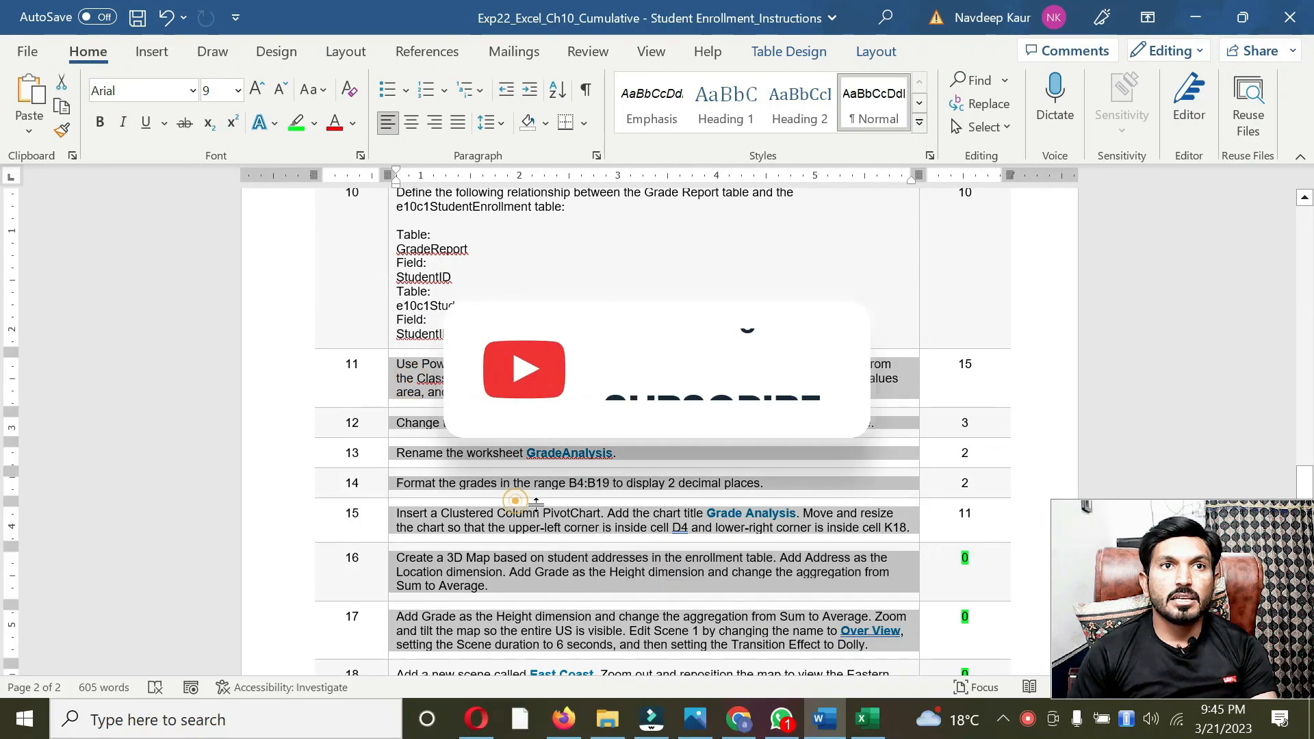
pyautogui.click(862, 718)
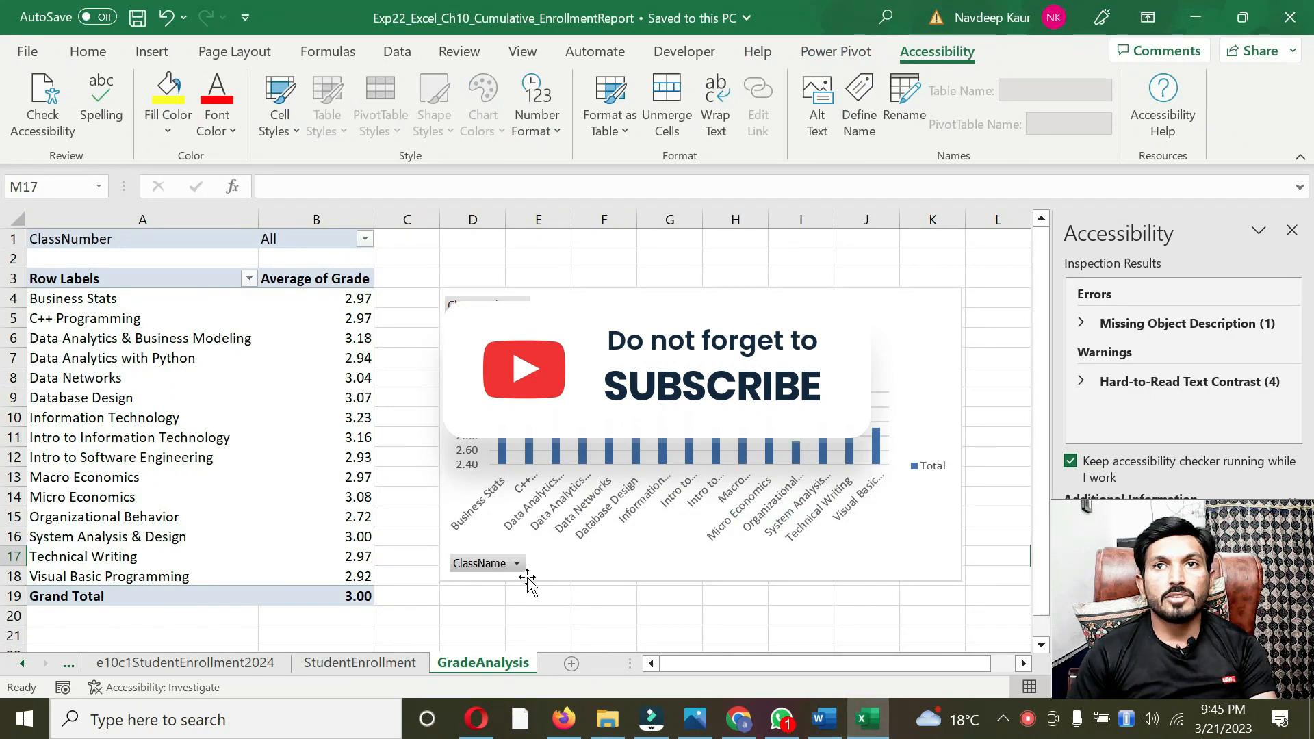
pyautogui.click(824, 718)
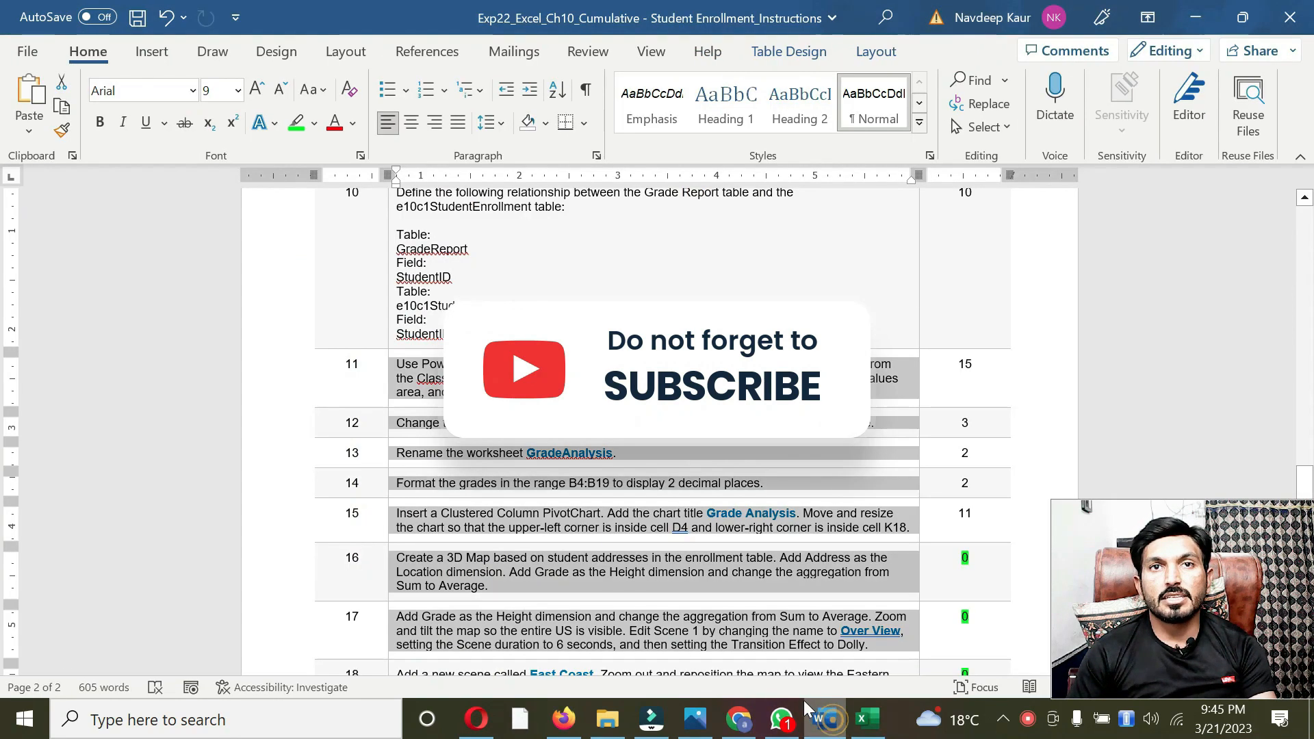